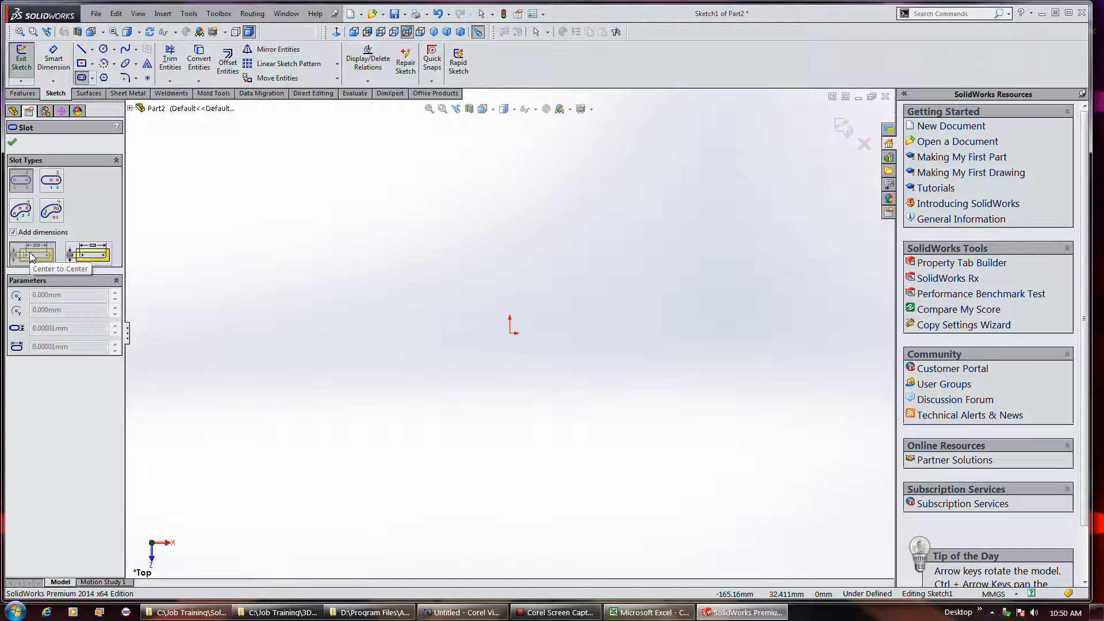
left_click(325, 252)
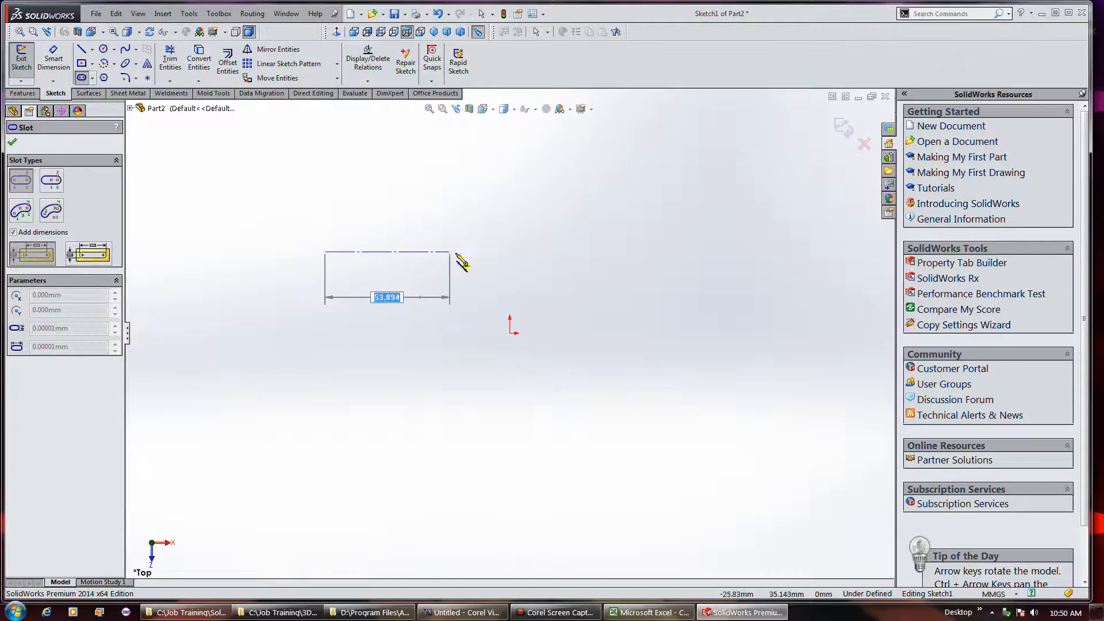
left_click(464, 252)
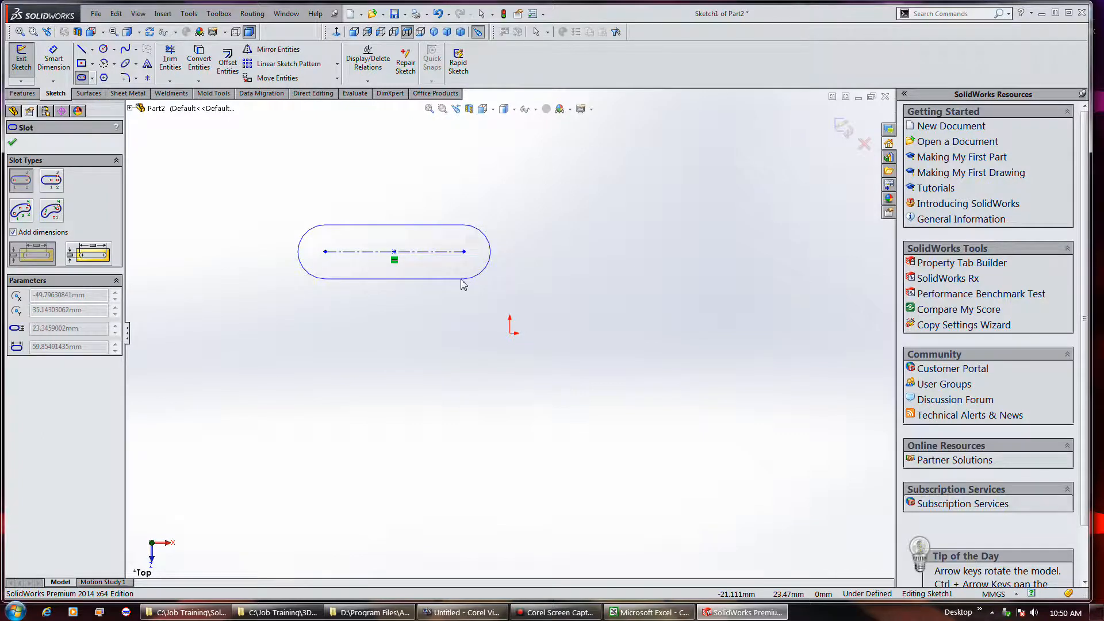
key("Escape")
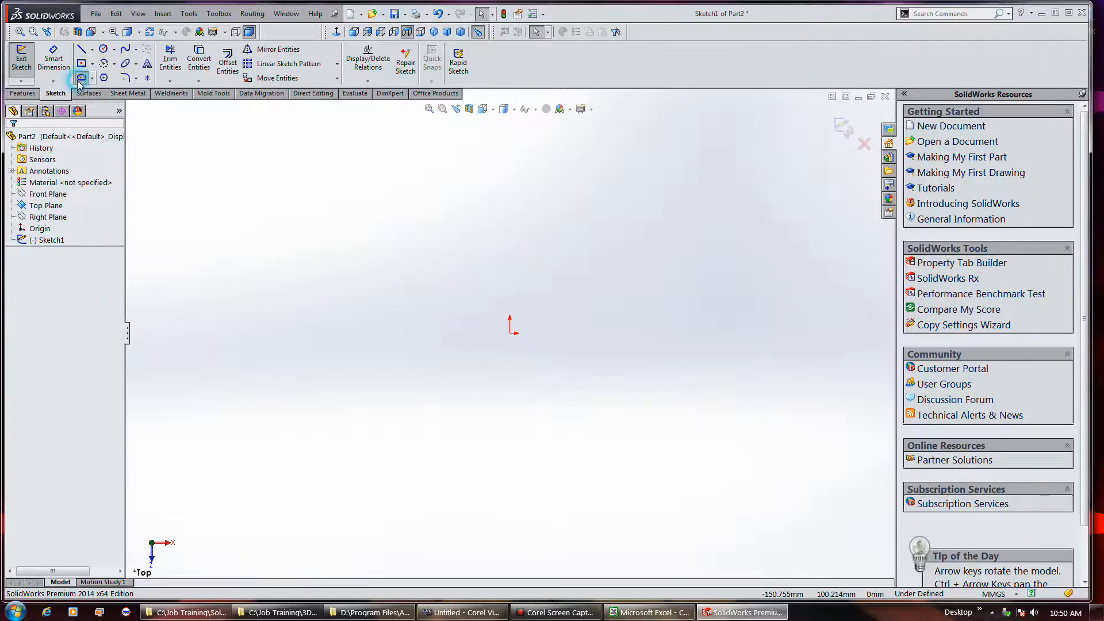
- Sketch a horizontal straight slot with dimensions, 50 mm between centres and about 27 mm wide, up and to the left of the origin
left_click(80, 79)
left_click(260, 283)
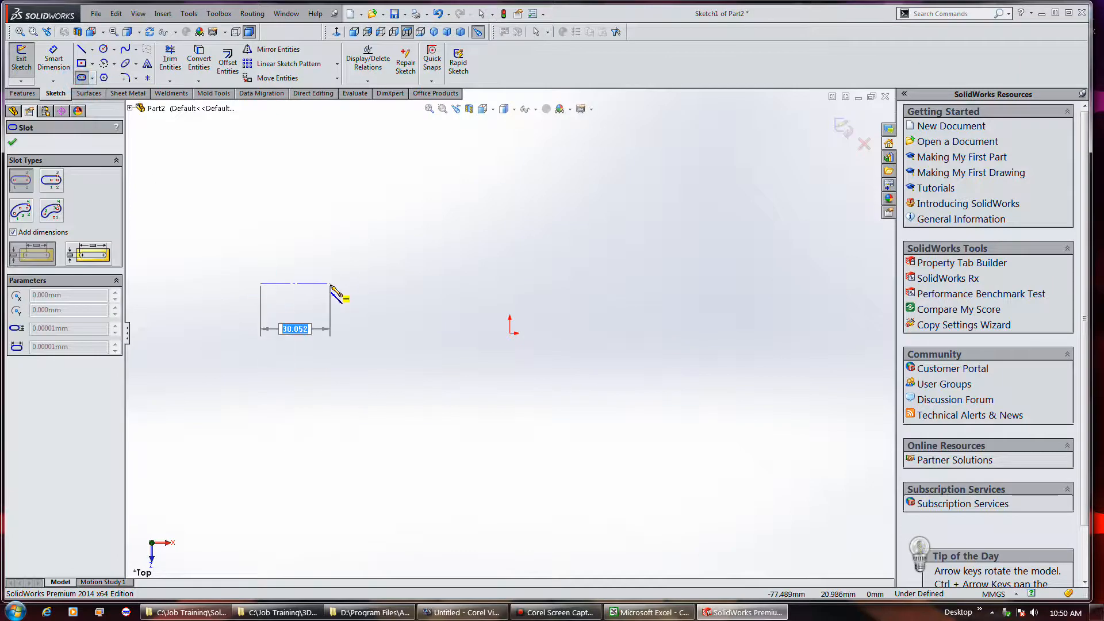
left_click(377, 283)
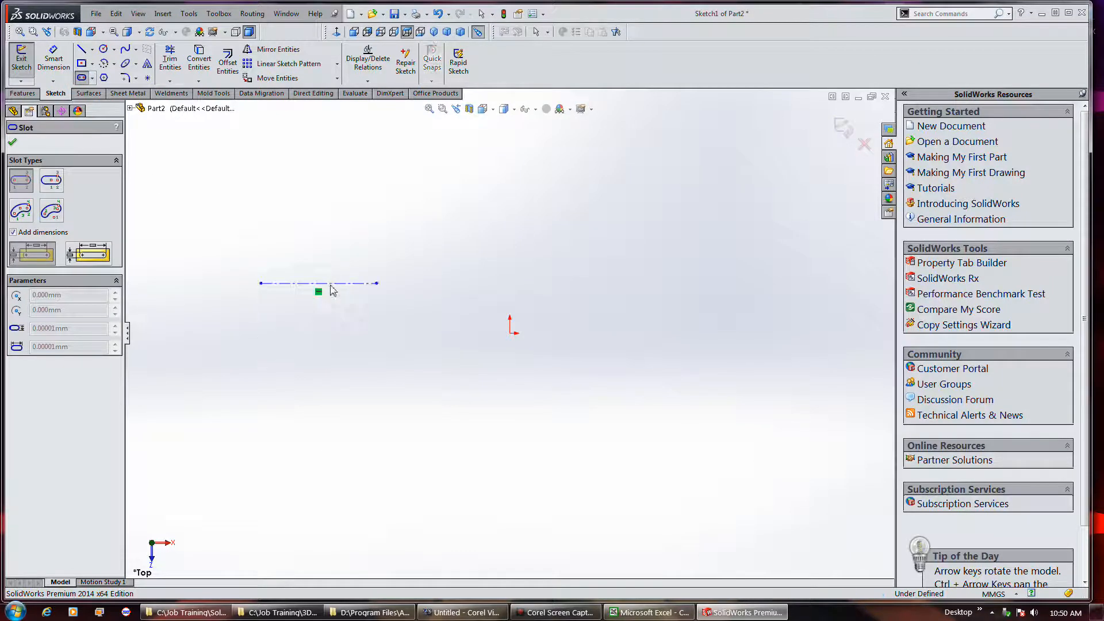
left_click(400, 314)
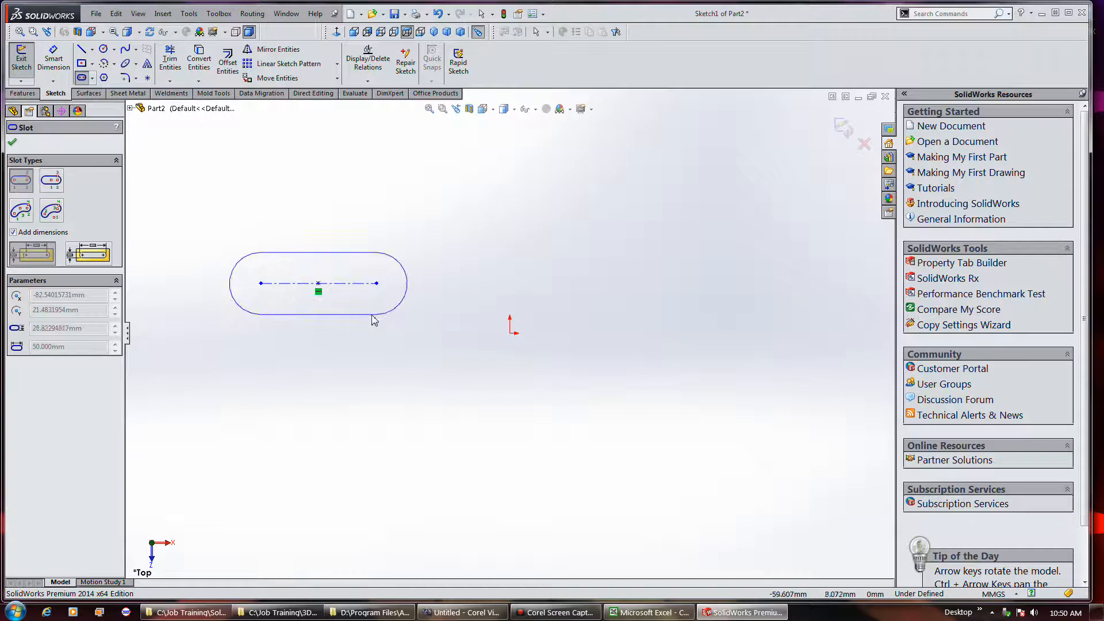
left_click(371, 315)
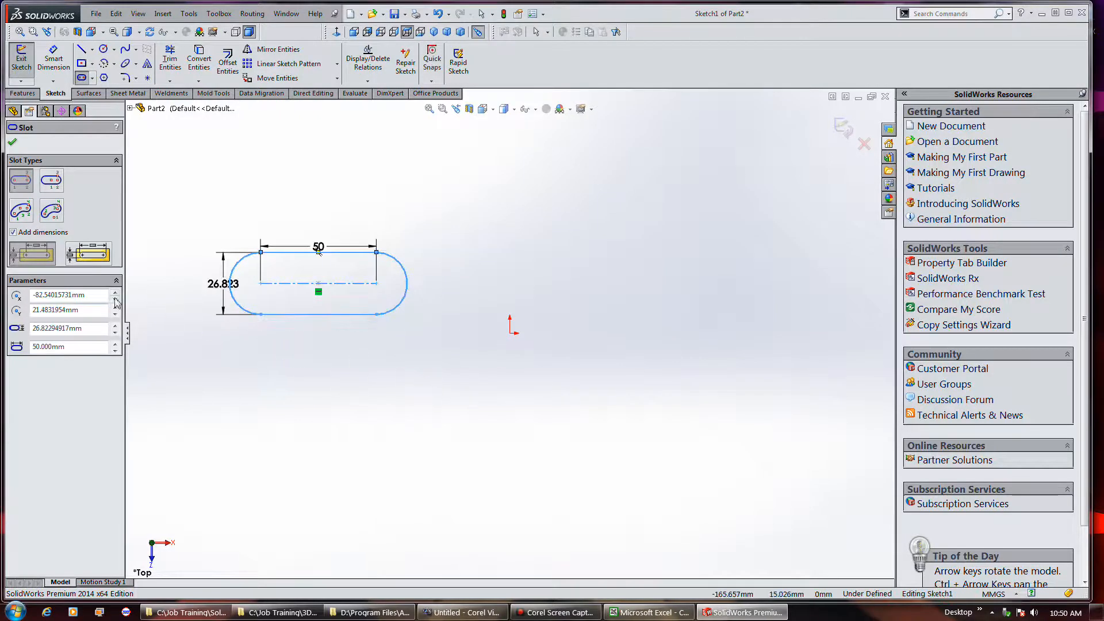
- Set the horizontal slot's width to 30 mm
double_click(84, 329)
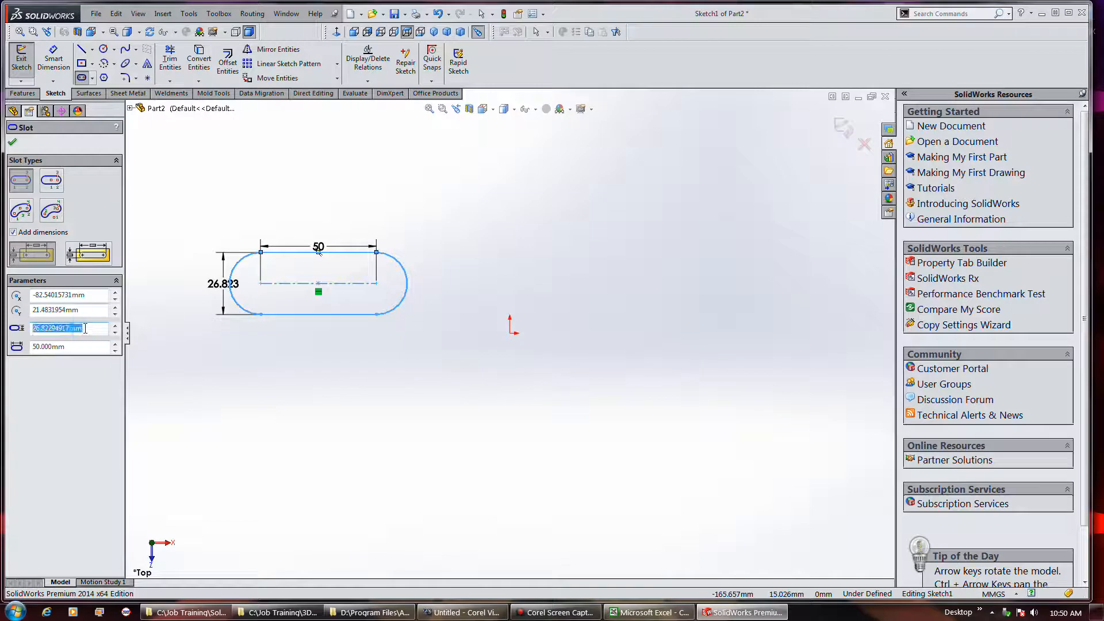
type("30.000mm")
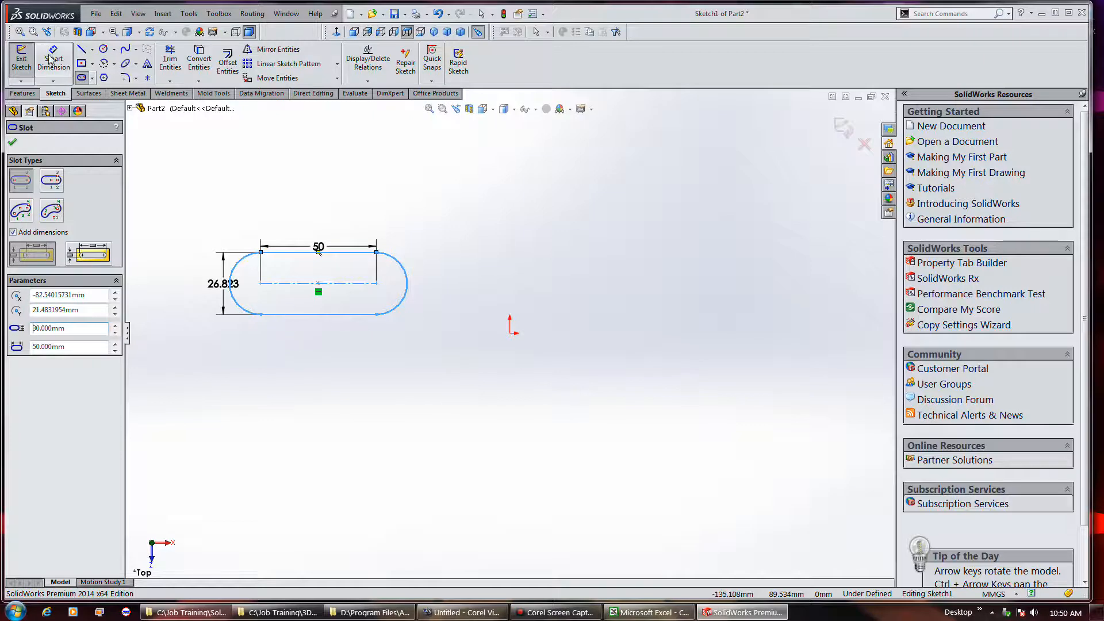
left_click(14, 142)
left_click(215, 285)
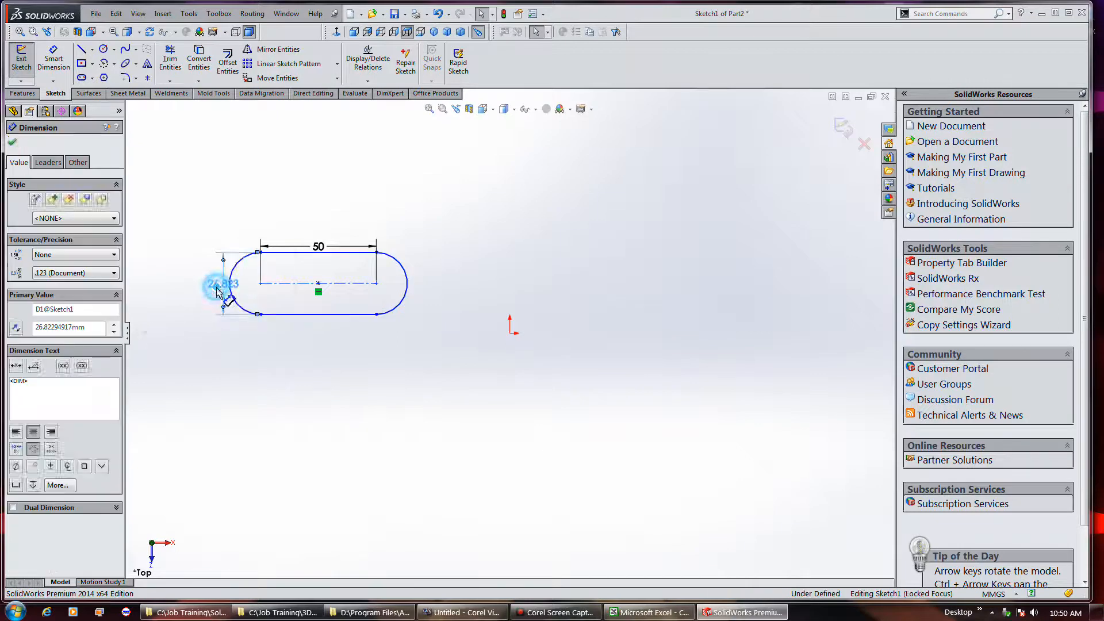
type("30")
key("Return")
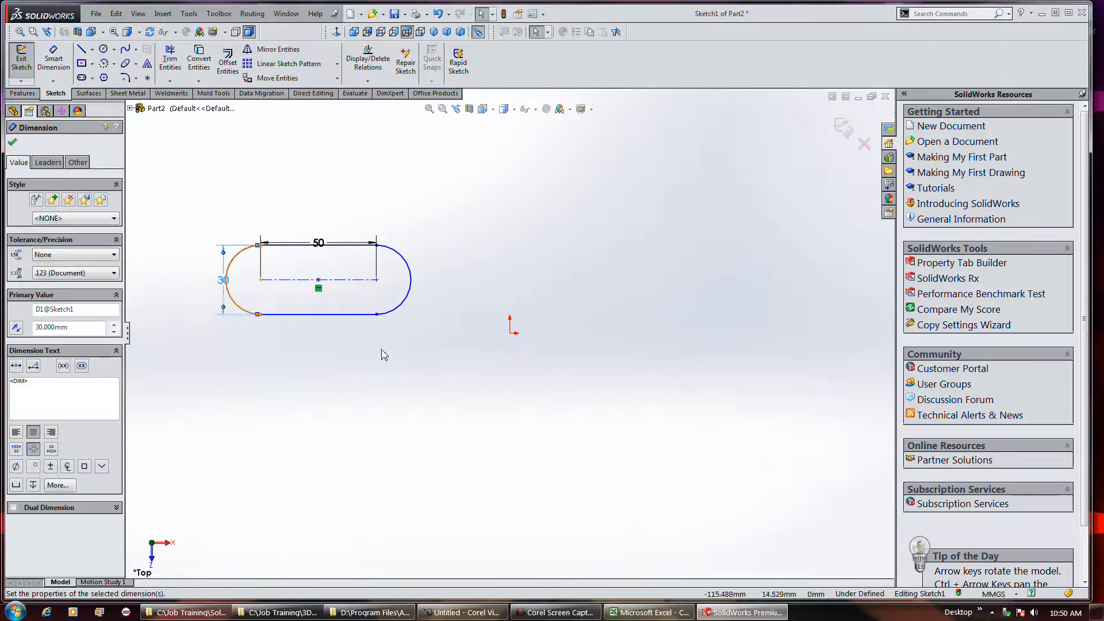
- Move the horizontal slot's 30 mm and 50 mm dimensions farther away from its outline
left_click(223, 308)
left_click_drag(222, 285, 193, 317)
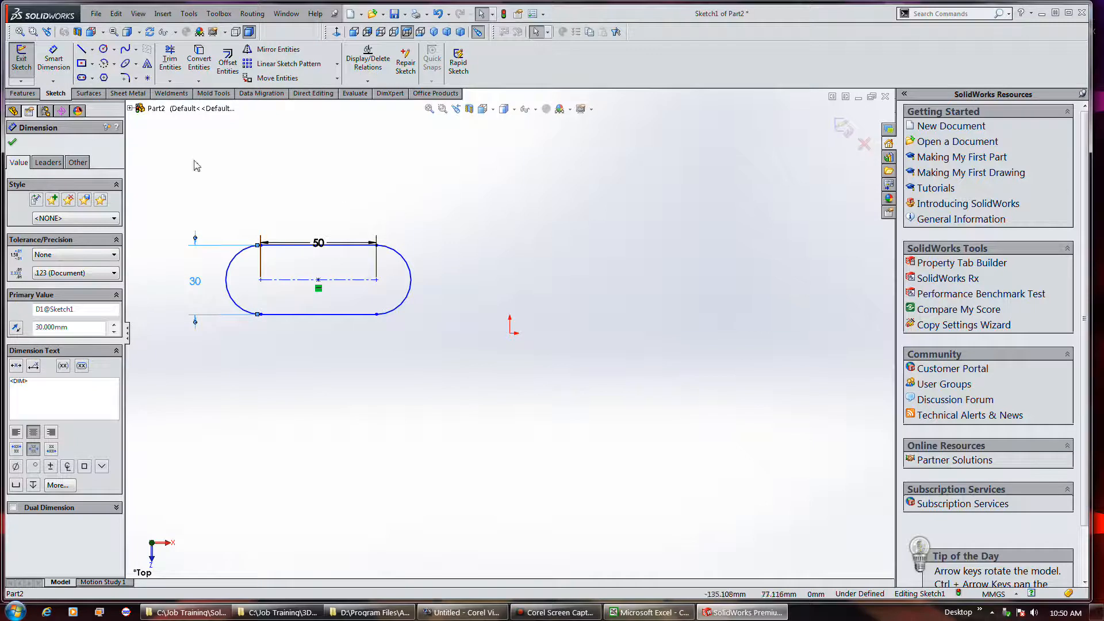
left_click_drag(295, 244, 288, 228)
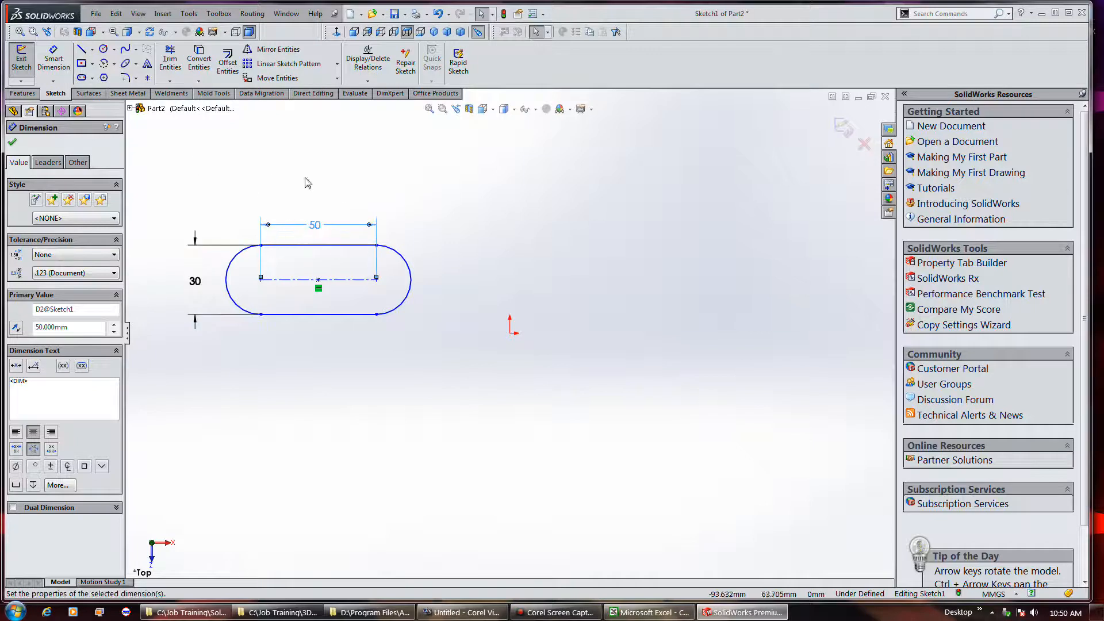
- Sketch a vertical straight slot beside the horizontal one, 60 mm between centres and about 16 mm wide, and try a 20 mm slot width
left_click(81, 78)
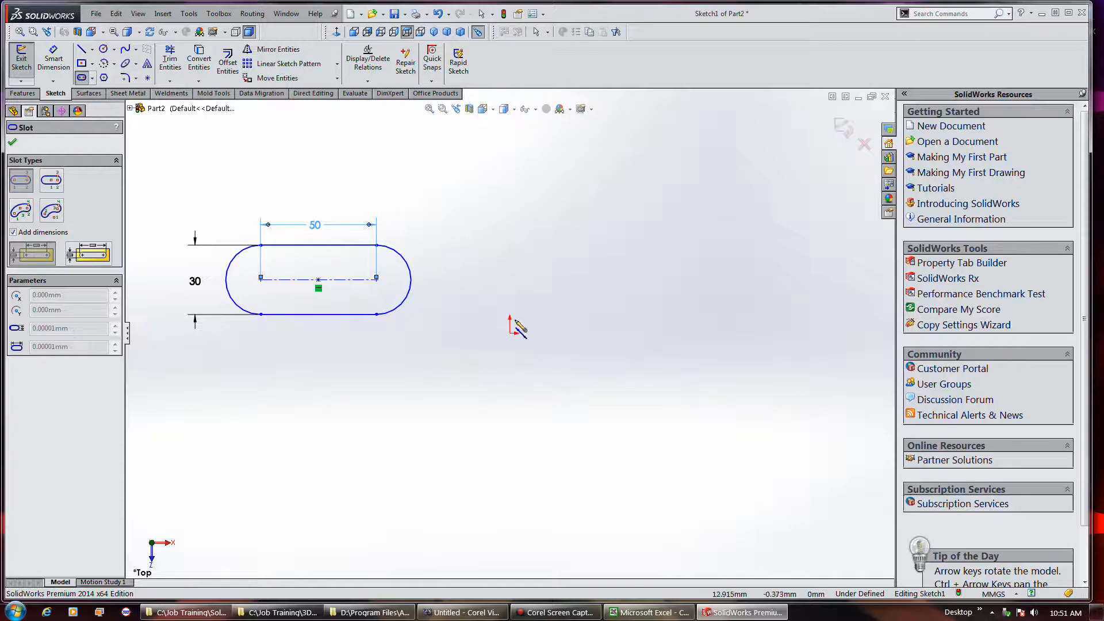
left_click(470, 196)
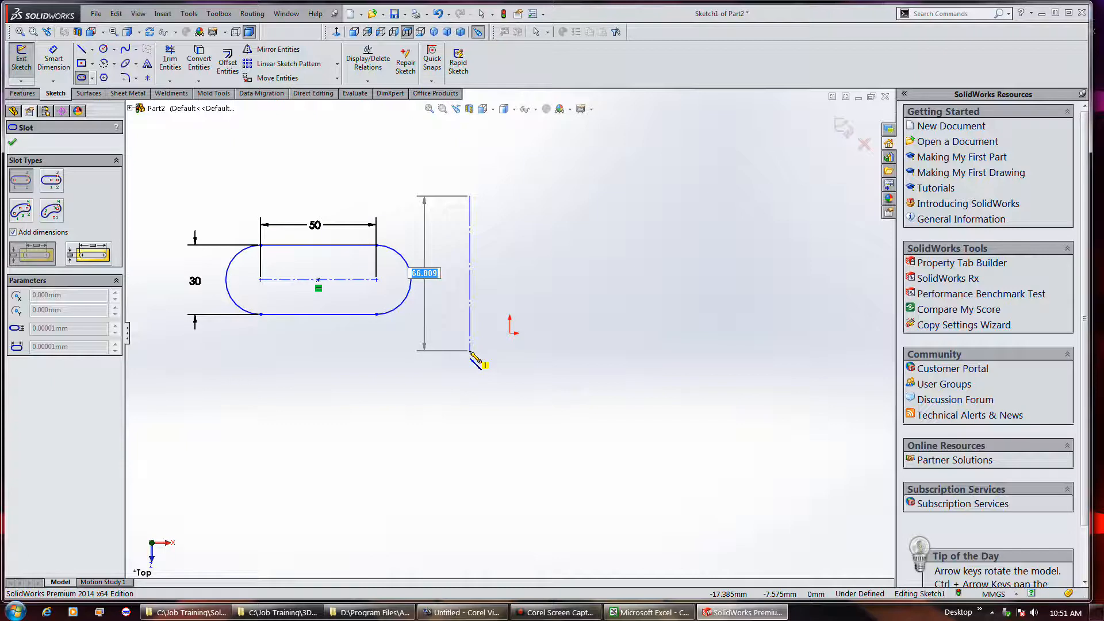
left_click(470, 333)
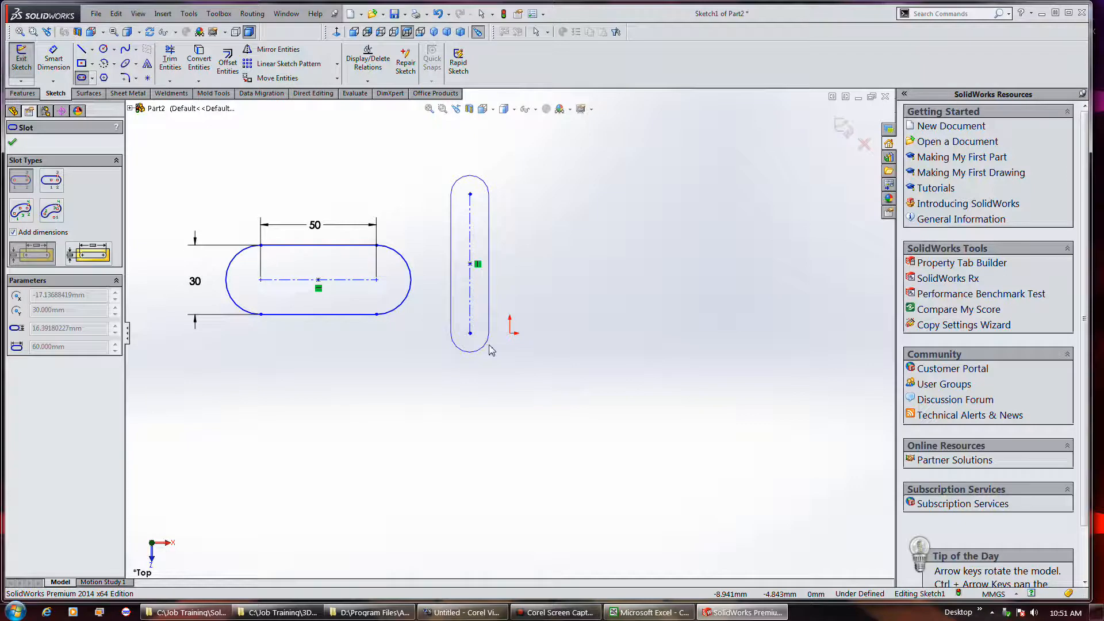
left_click(492, 350)
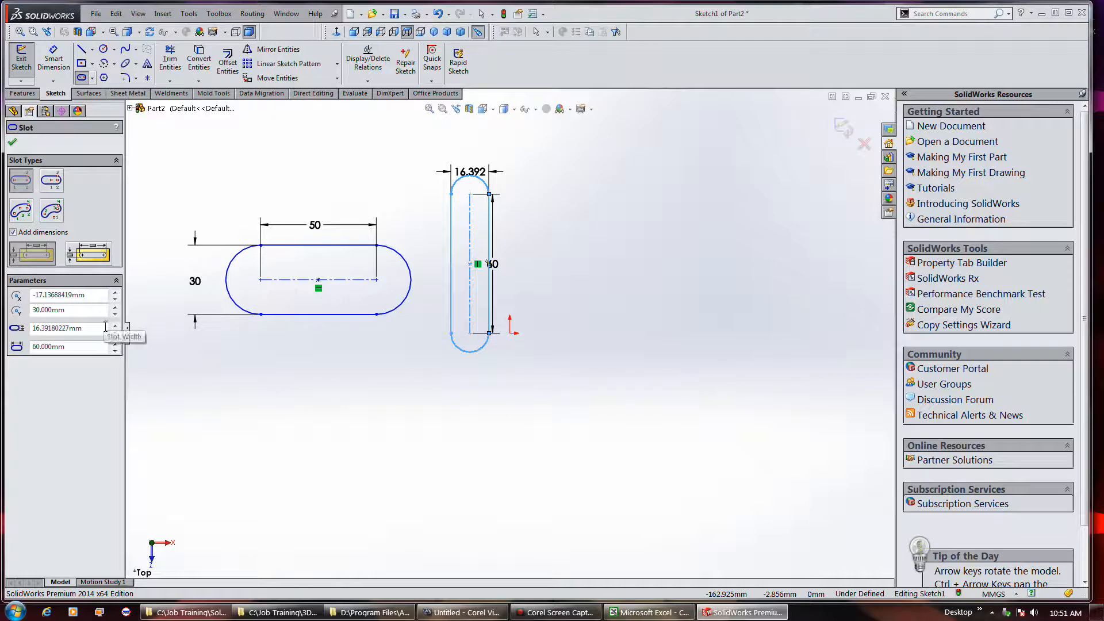
left_click_drag(105, 325, 23, 332)
type("20.000mm")
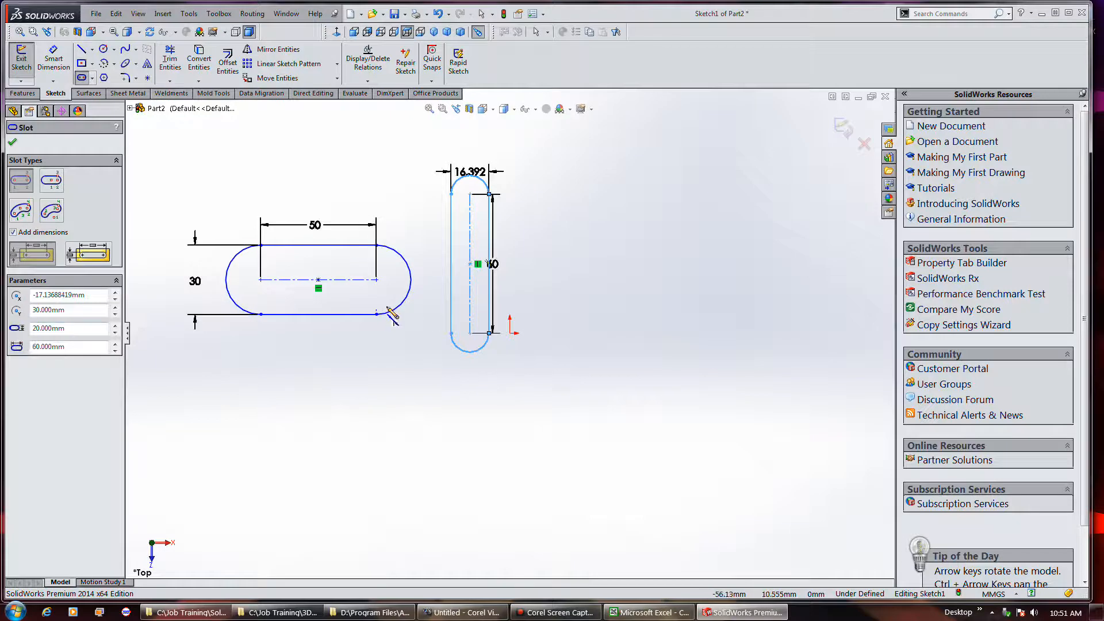
- Sketch a second vertical straight slot without added dimensions, 60 mm between centres and about 17 mm wide, right of the origin
left_click(13, 232)
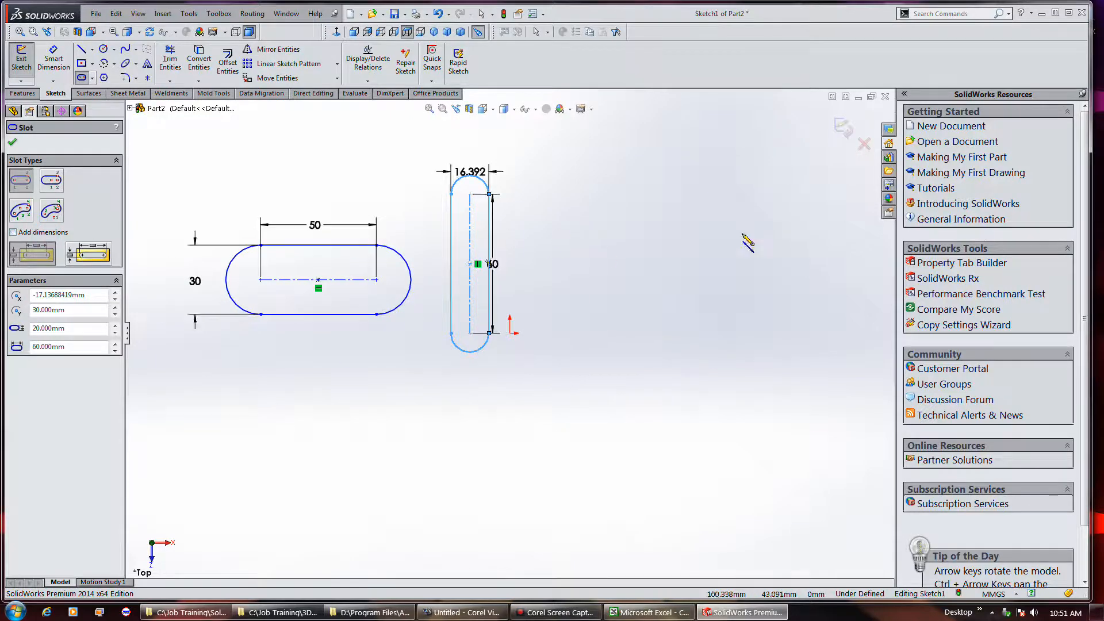
left_click(576, 194)
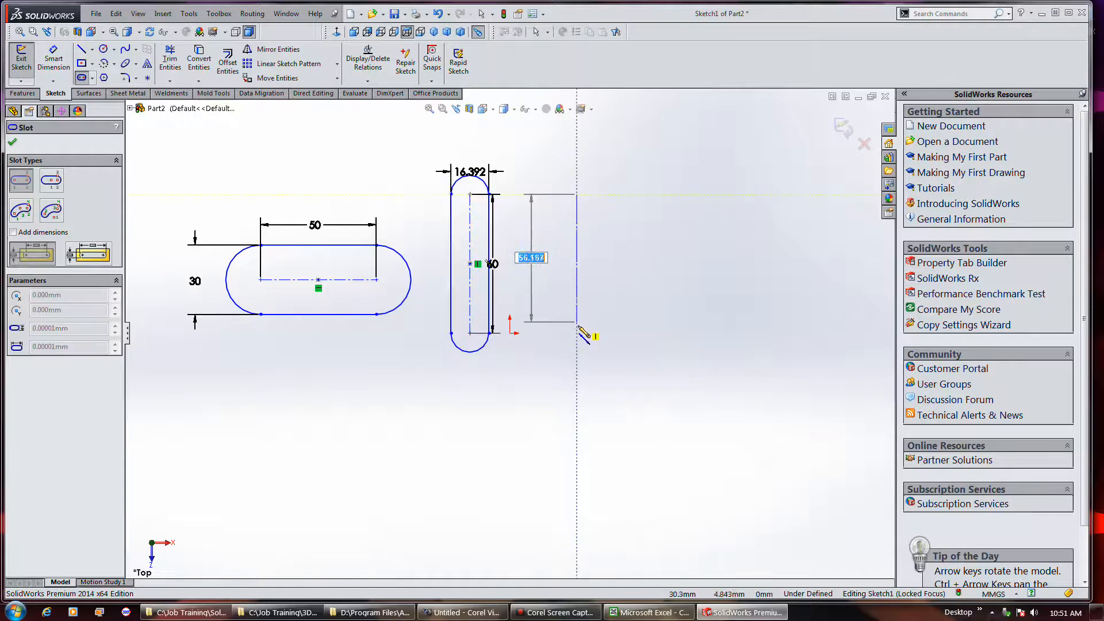
left_click(576, 335)
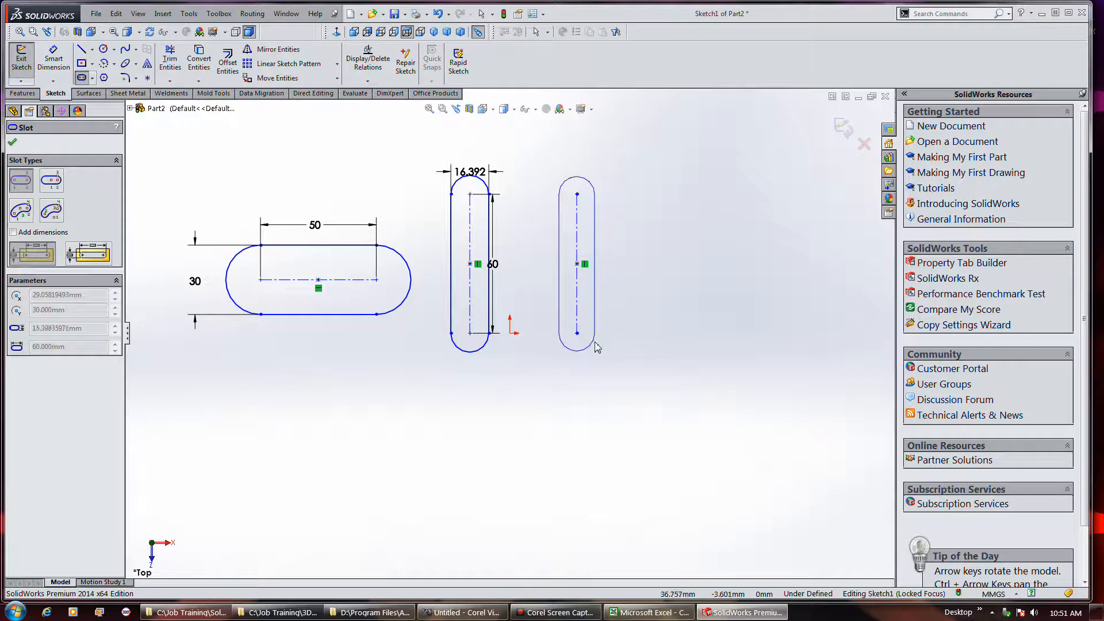
left_click(597, 345)
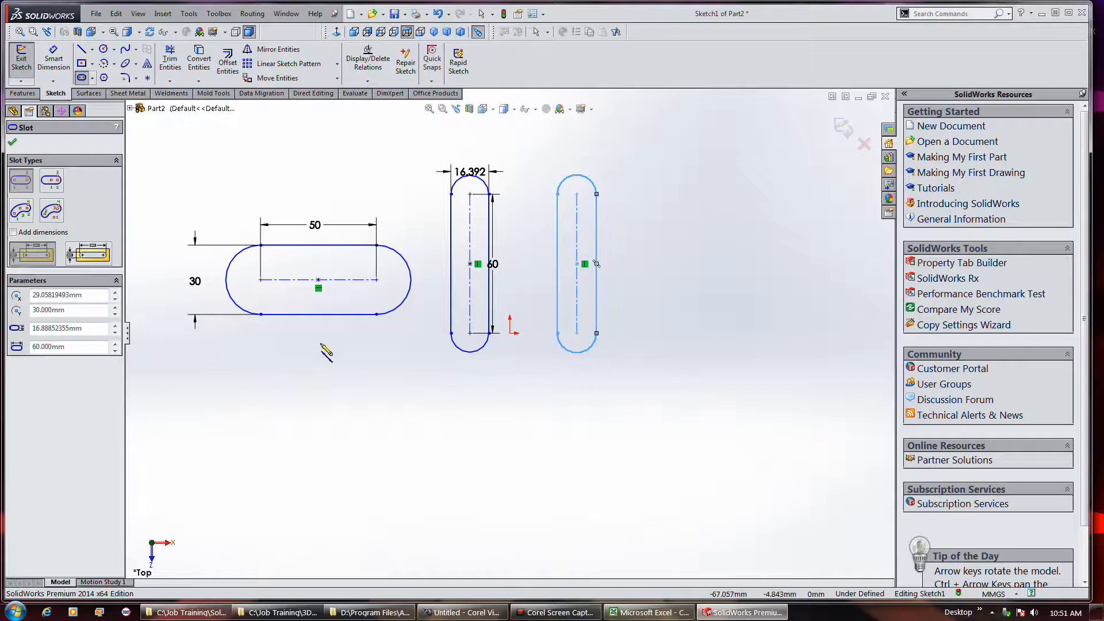
- Set the undimensioned vertical slot's width to 25 mm
double_click(83, 331)
type("25")
key("Return")
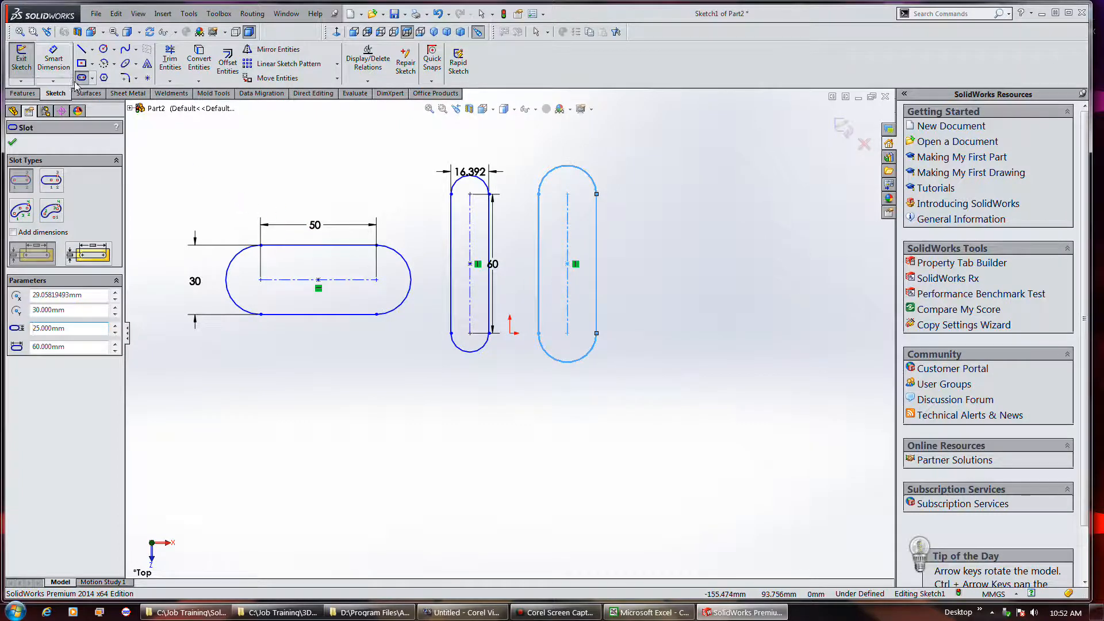
- Sketch a dimensioned vertical centerpoint straight slot below the horizontal slot's midpoint, about 42 mm between centres and 11 mm wide
left_click(51, 181)
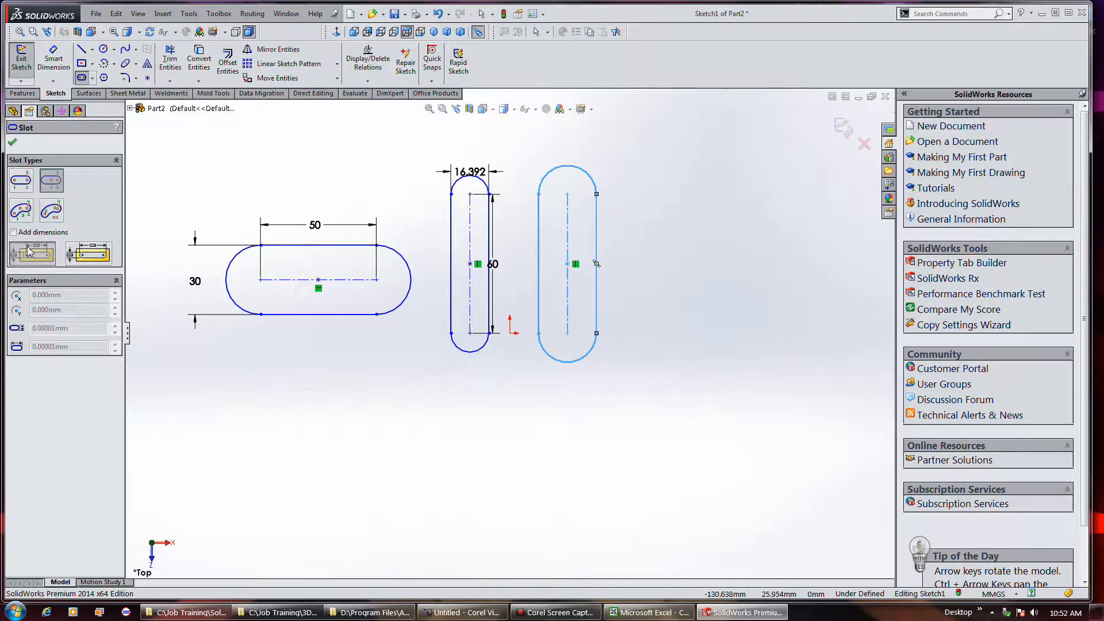
left_click(14, 233)
left_click(318, 401)
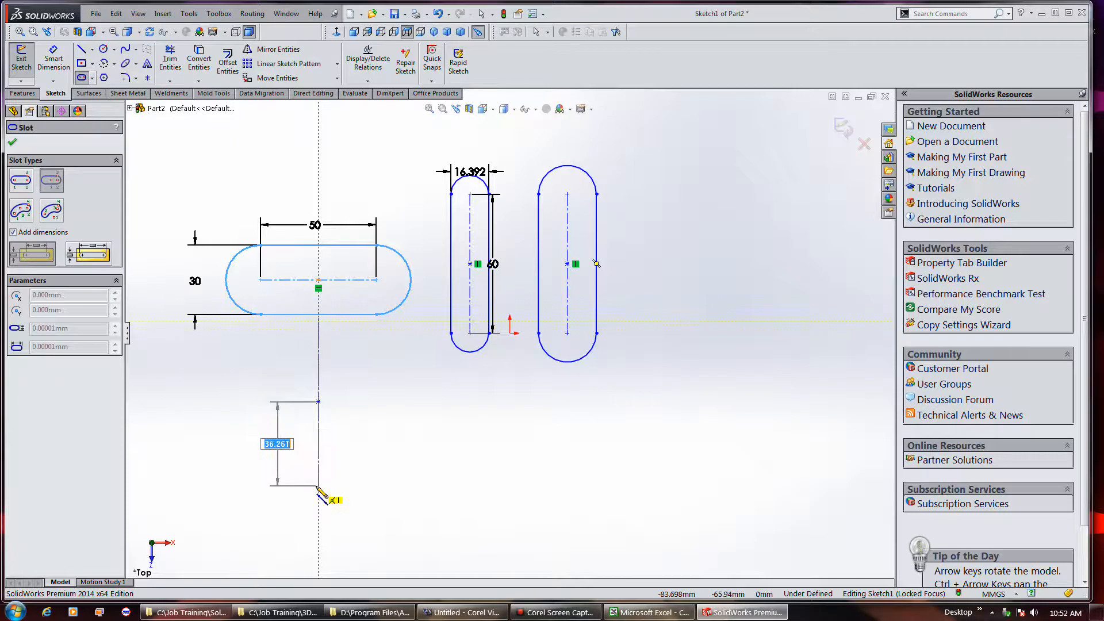
left_click(318, 450)
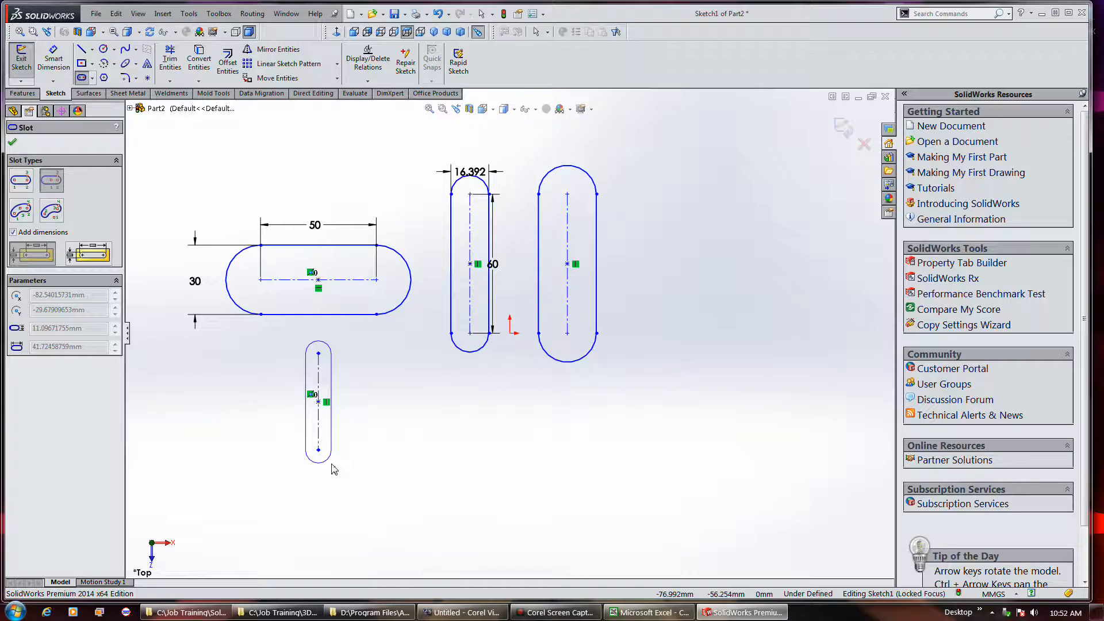
right_click(332, 464)
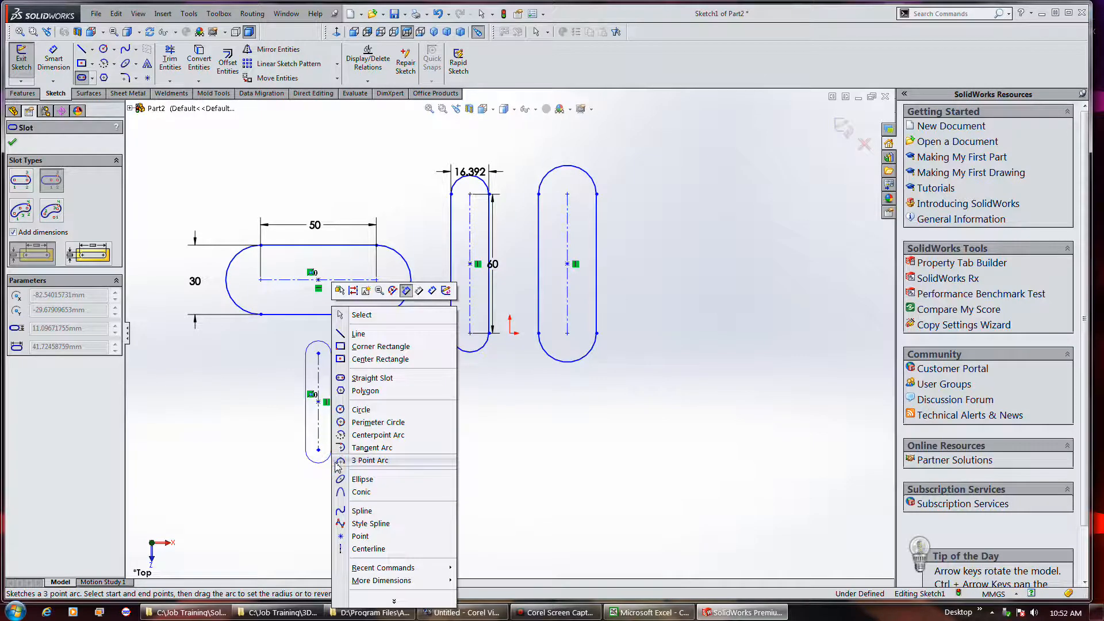
left_click(323, 465)
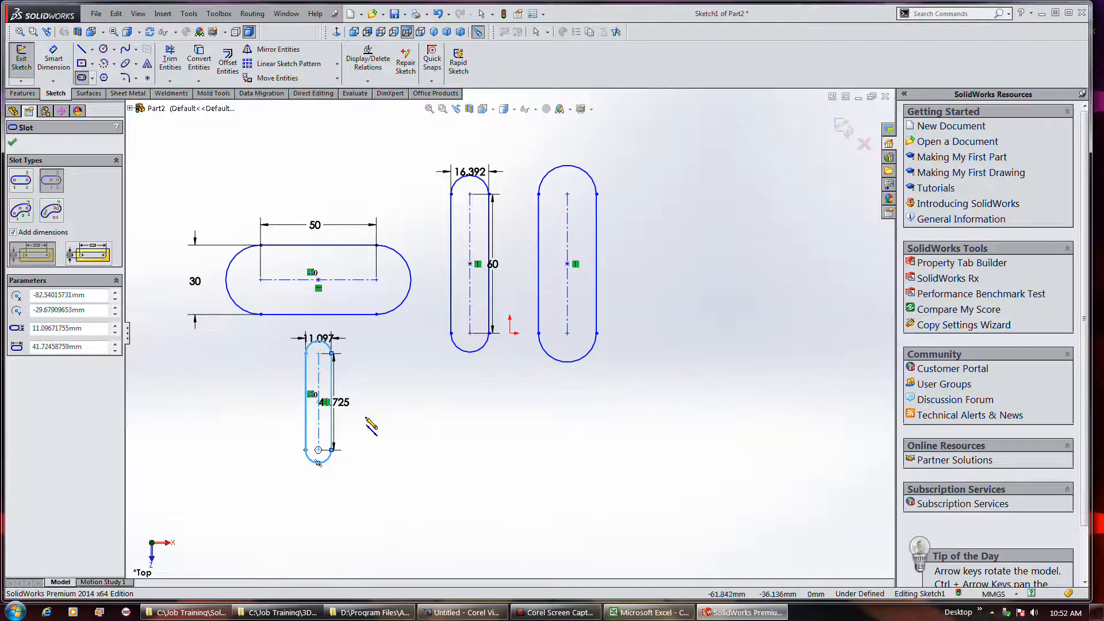
- Sketch a dimensioned 3-point arc slot below the vertical slots, with about 42 mm radius, 109.5° sweep and 15.6 mm width
left_click(22, 212)
left_click(460, 472)
left_click(595, 390)
left_click(572, 425)
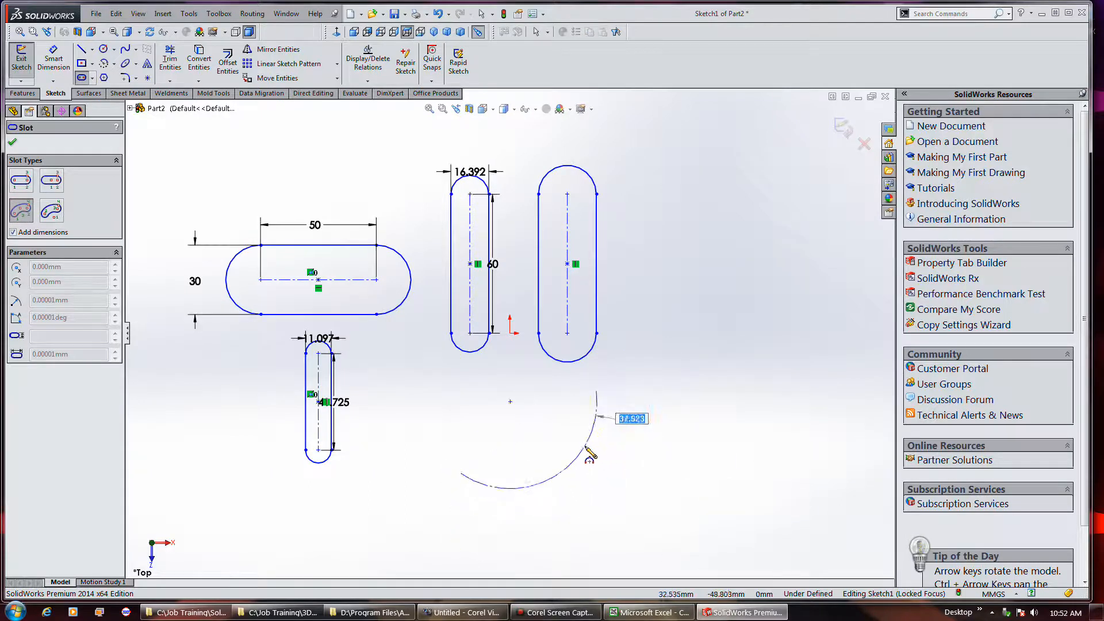
left_click(577, 444)
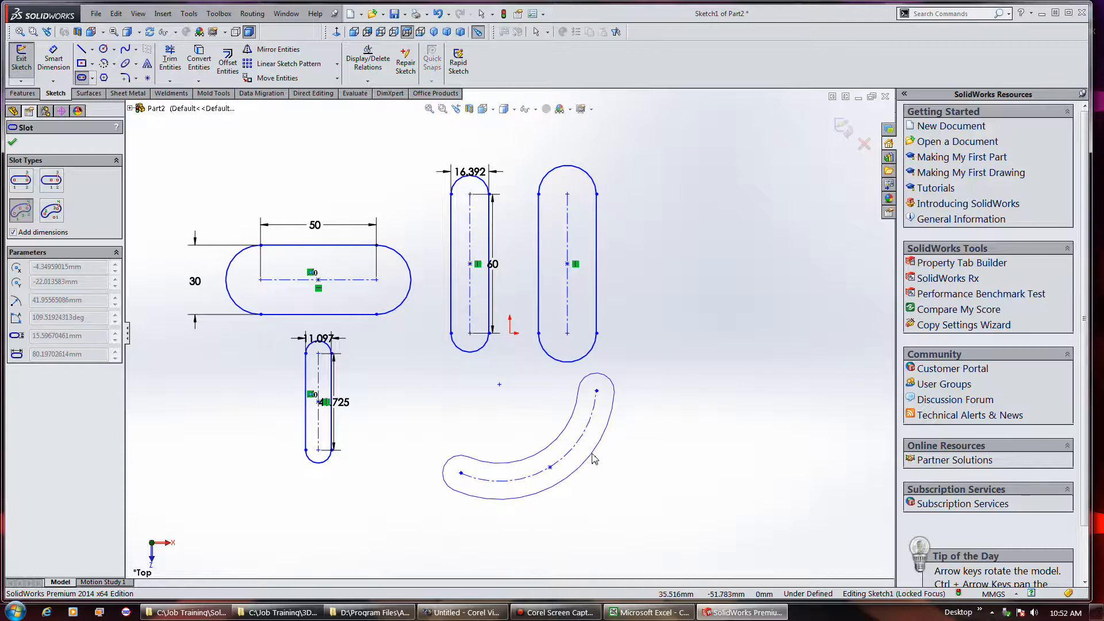
left_click(591, 451)
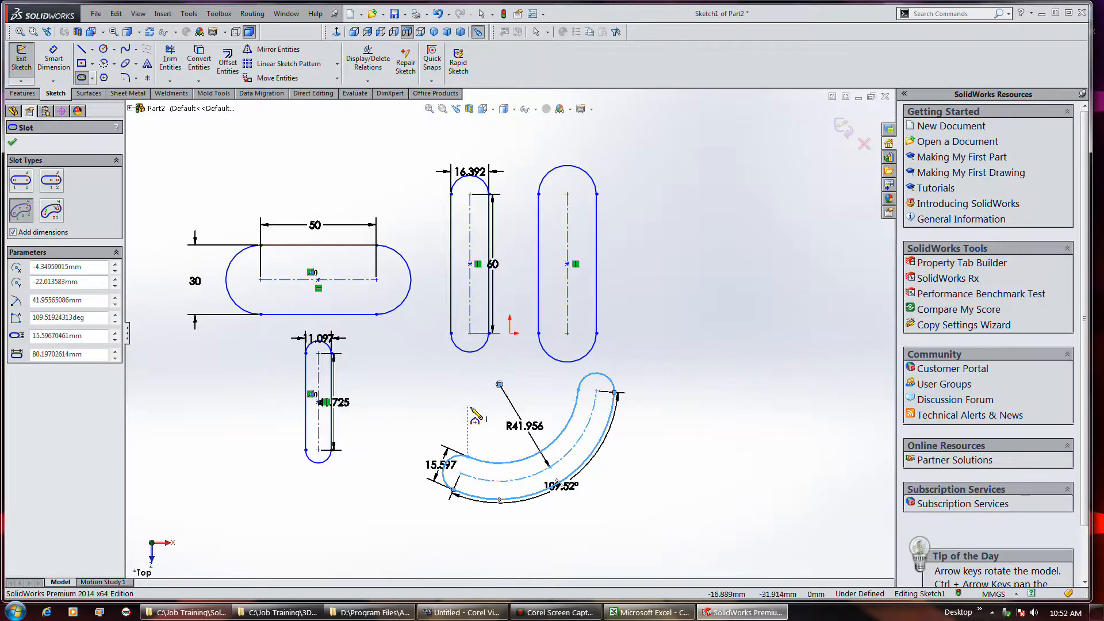
- Sketch a small dimensioned centerpoint arc slot right of the vertical slots, with about 9.6 mm radius, 204° sweep and 4.4 mm width
left_click(53, 213)
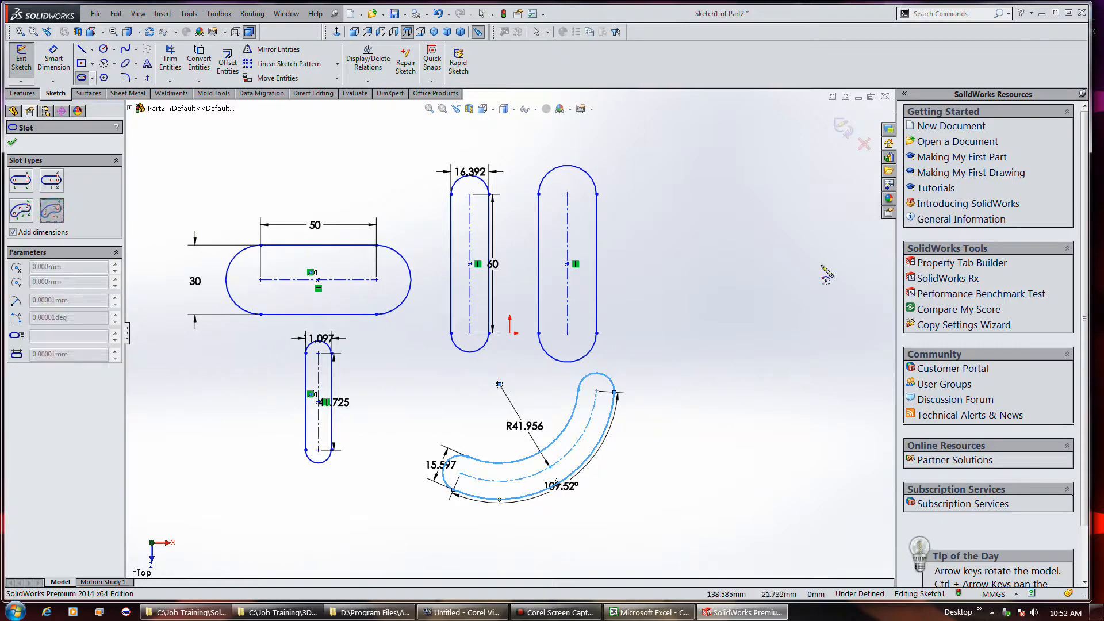
left_click(685, 206)
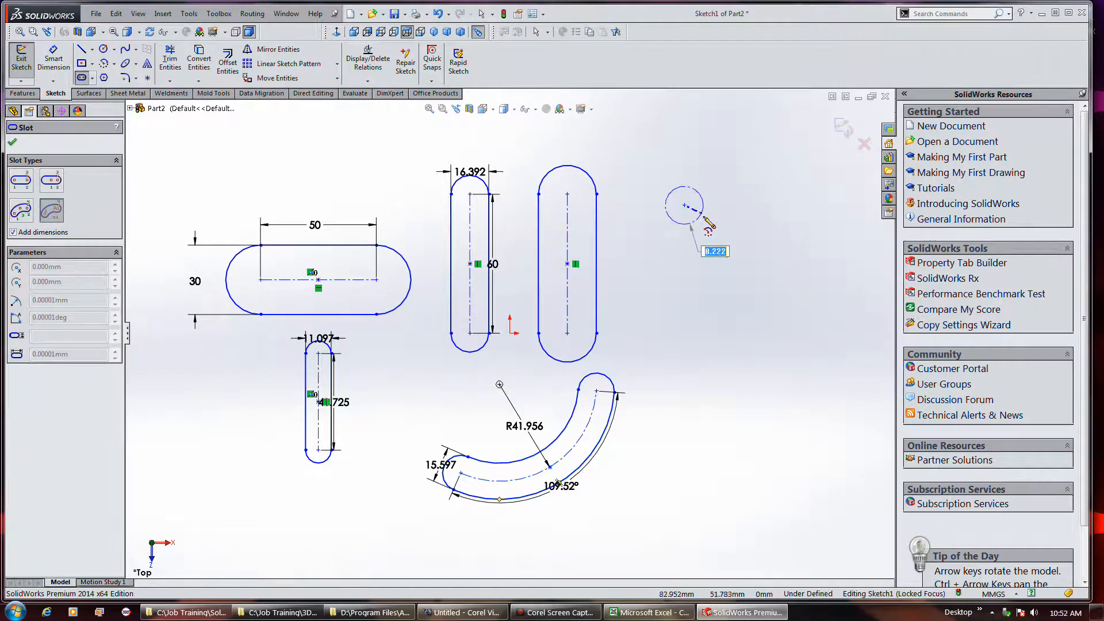
left_click(705, 218)
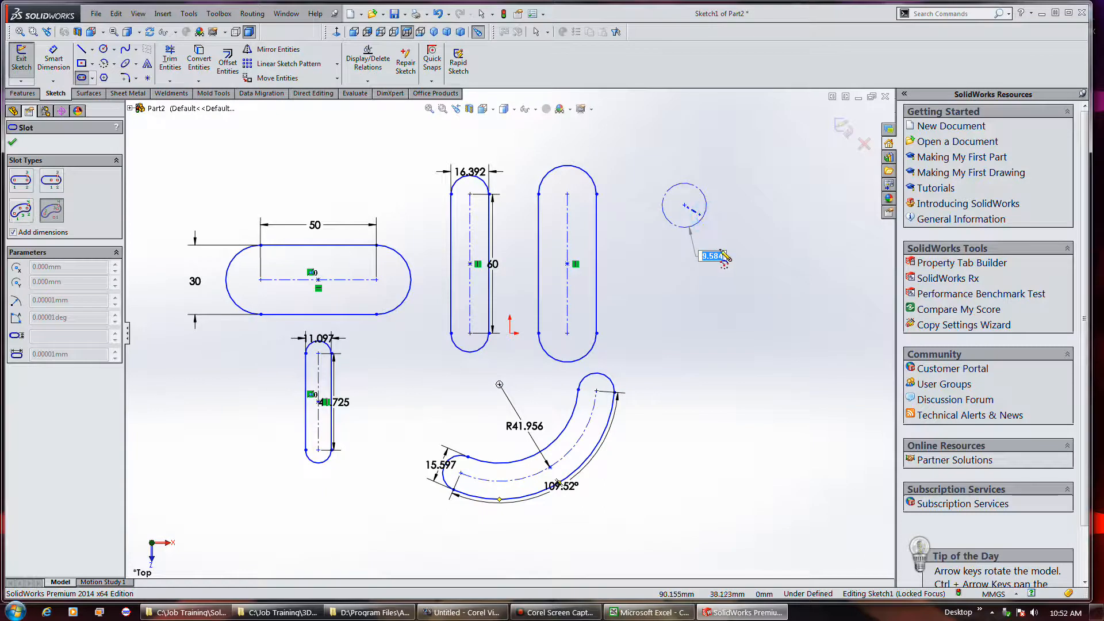
left_click(670, 187)
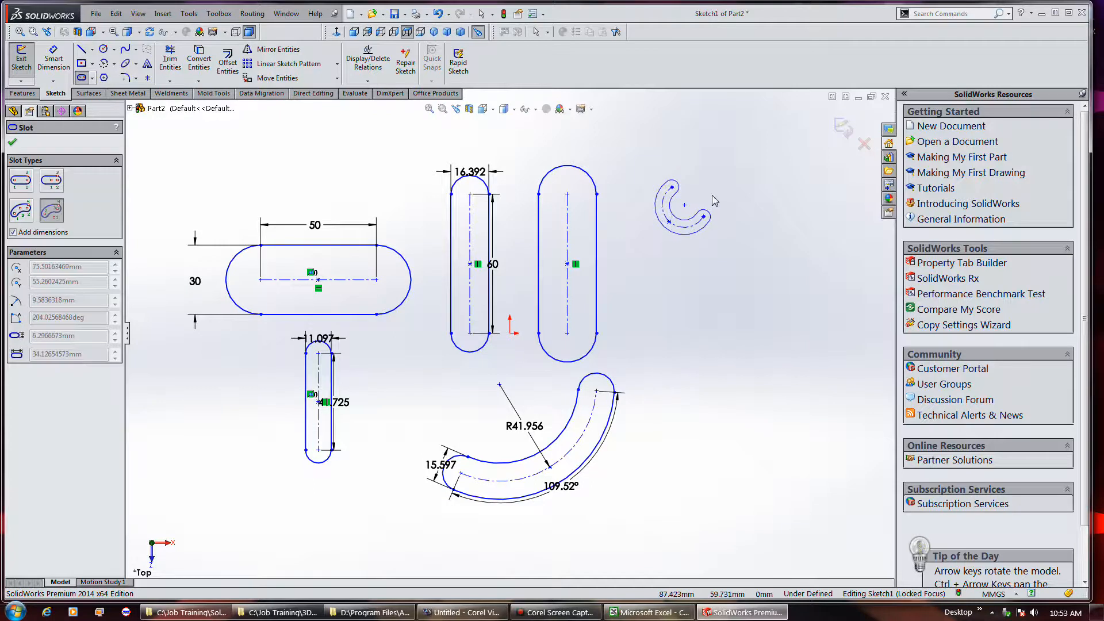
left_click(710, 197)
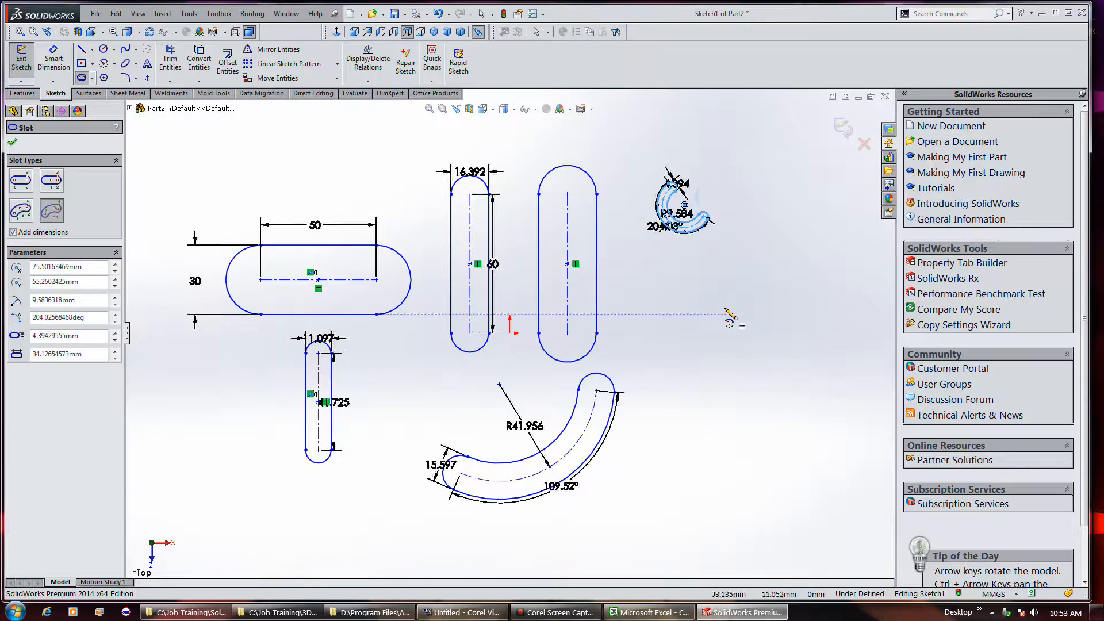
- Sketch a larger dimensioned centerpoint arc slot below the small one, with about 77 mm radius, 71.9° sweep and 12.9 mm width
left_click(685, 450)
left_click(818, 333)
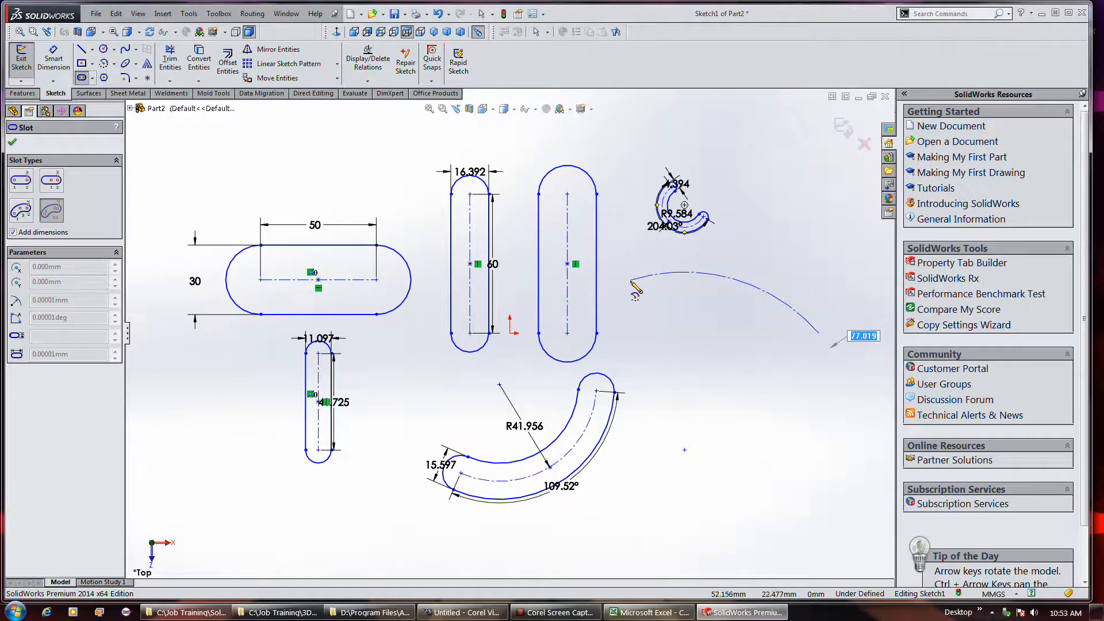
left_click(619, 296)
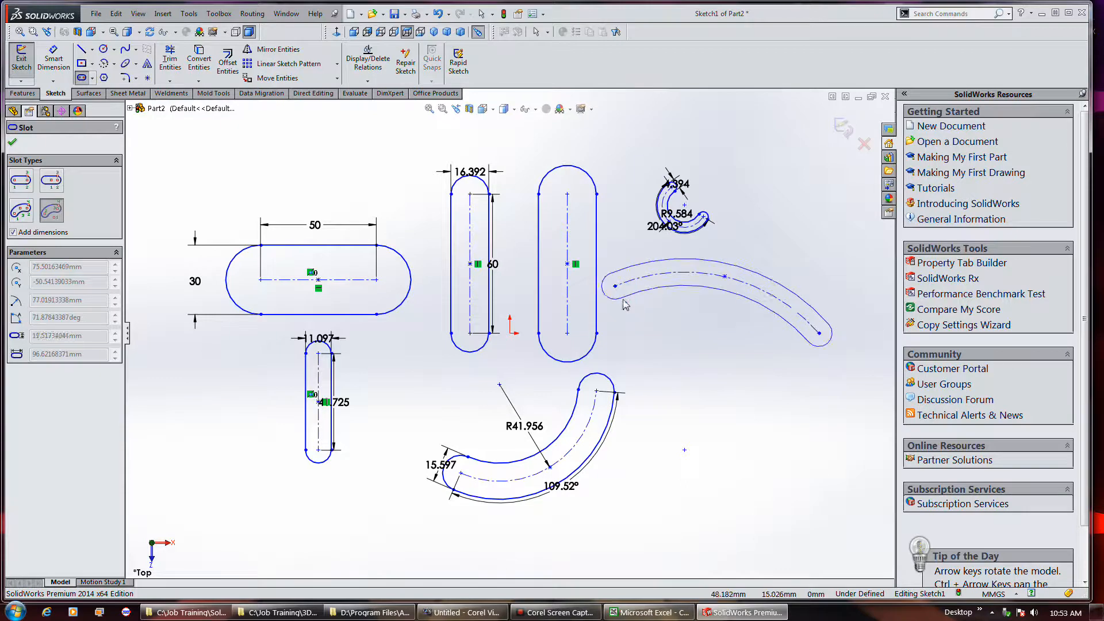
left_click(651, 348)
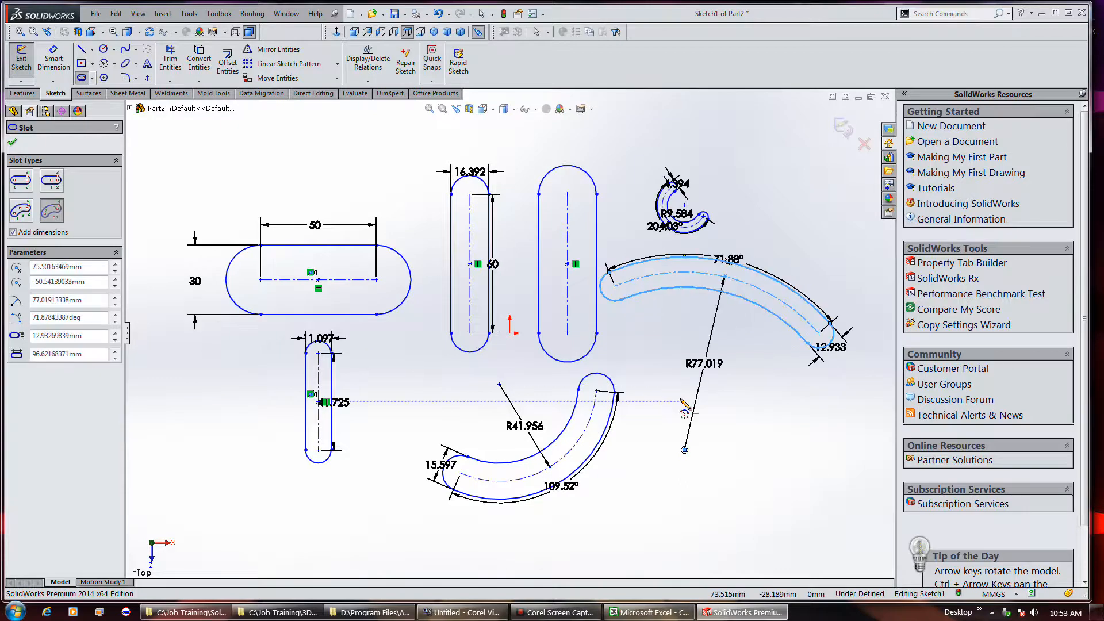
- Sketch a 3-point arc slot below and left of the centerpoint straight slot, with about 30.7 mm radius and 90° sweep
left_click(26, 216)
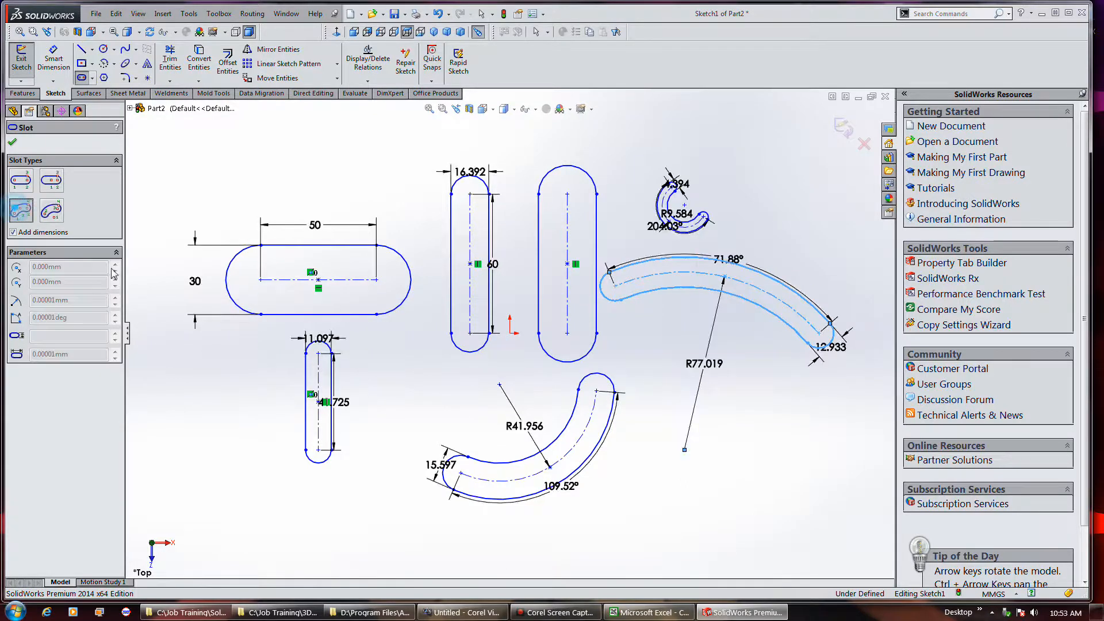
left_click(184, 485)
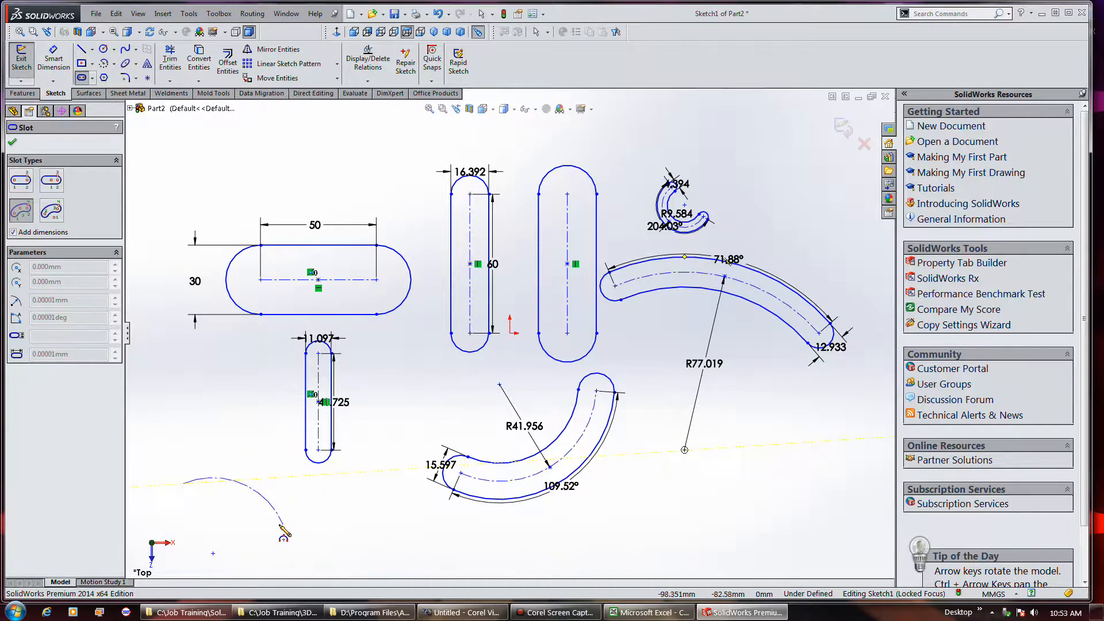
left_click(261, 523)
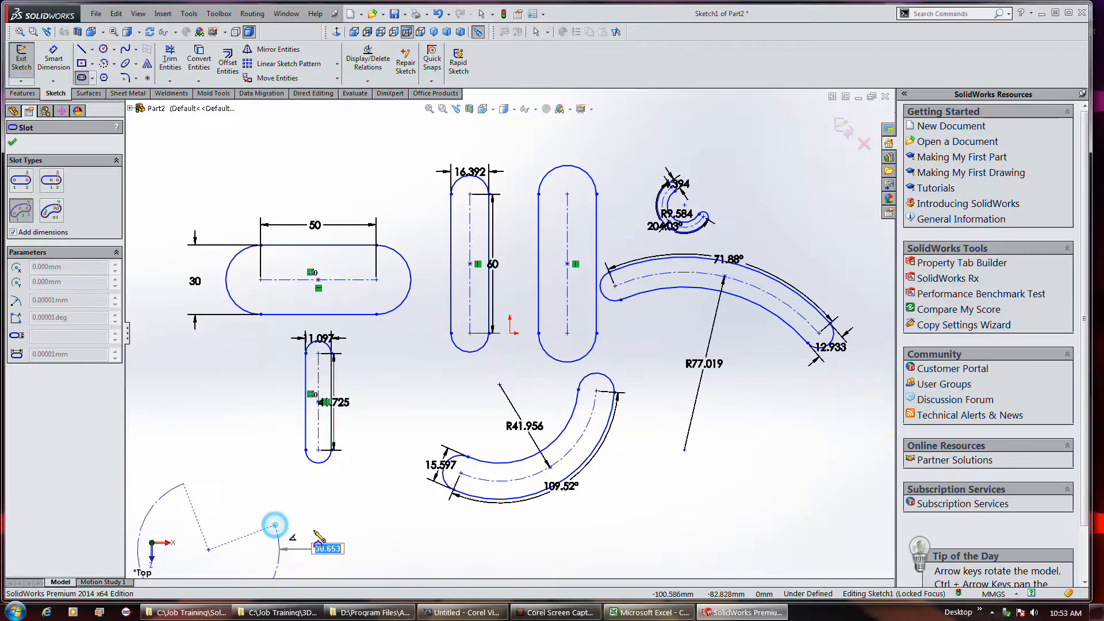
left_click(270, 533)
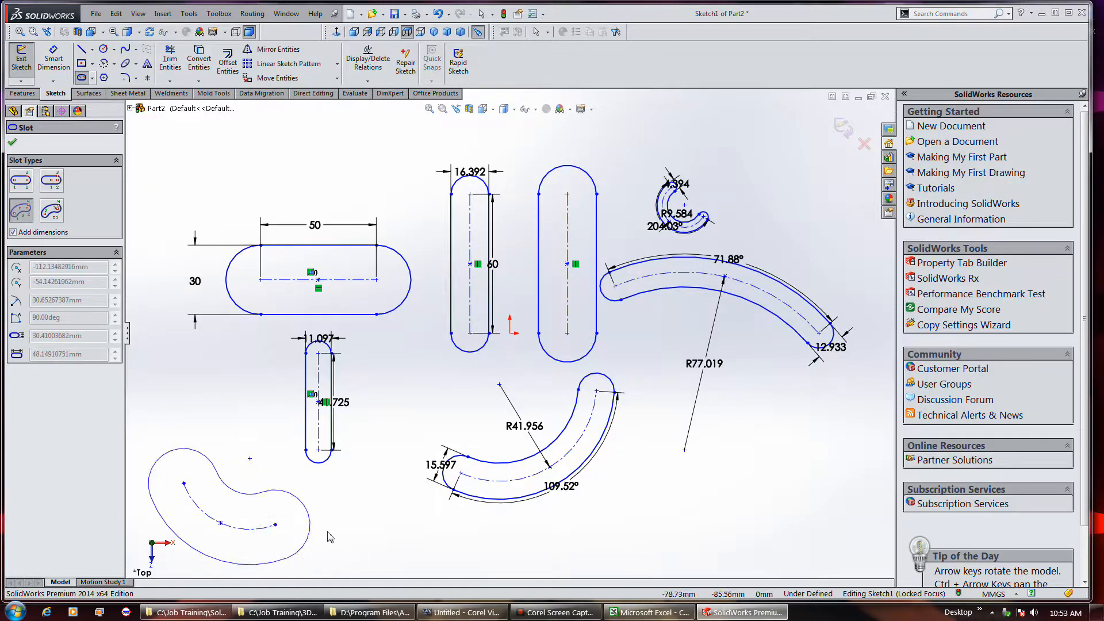
left_click(309, 540)
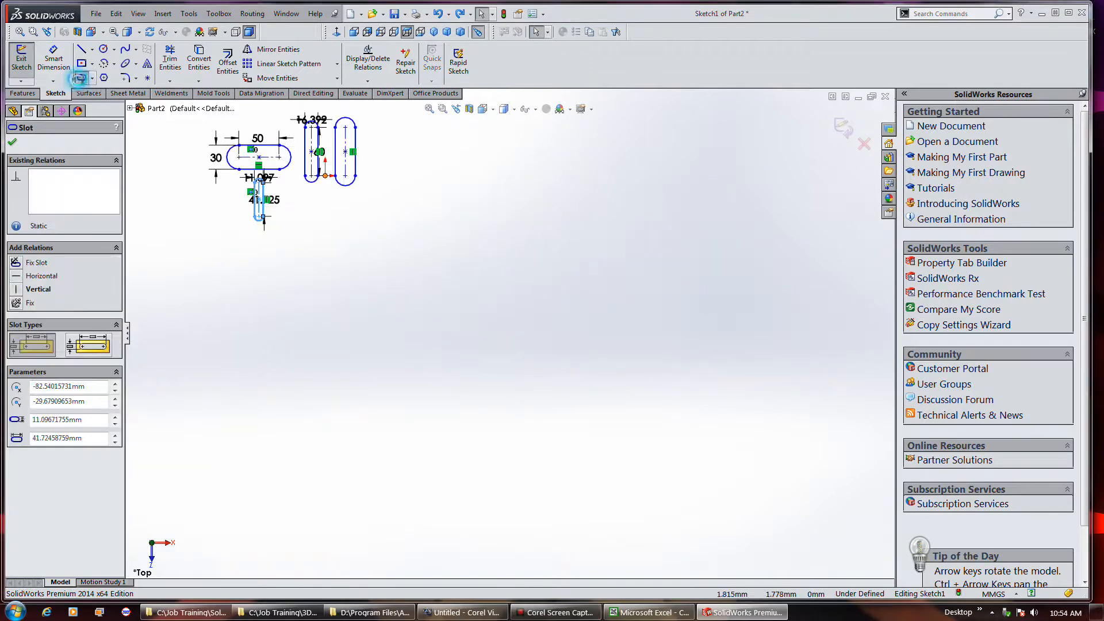
- Sketch a large dimensioned 3-point arc slot below the straight slots, with about 431 mm radius, 66.9° sweep and 41.5 mm width
left_click(82, 77)
left_click(22, 210)
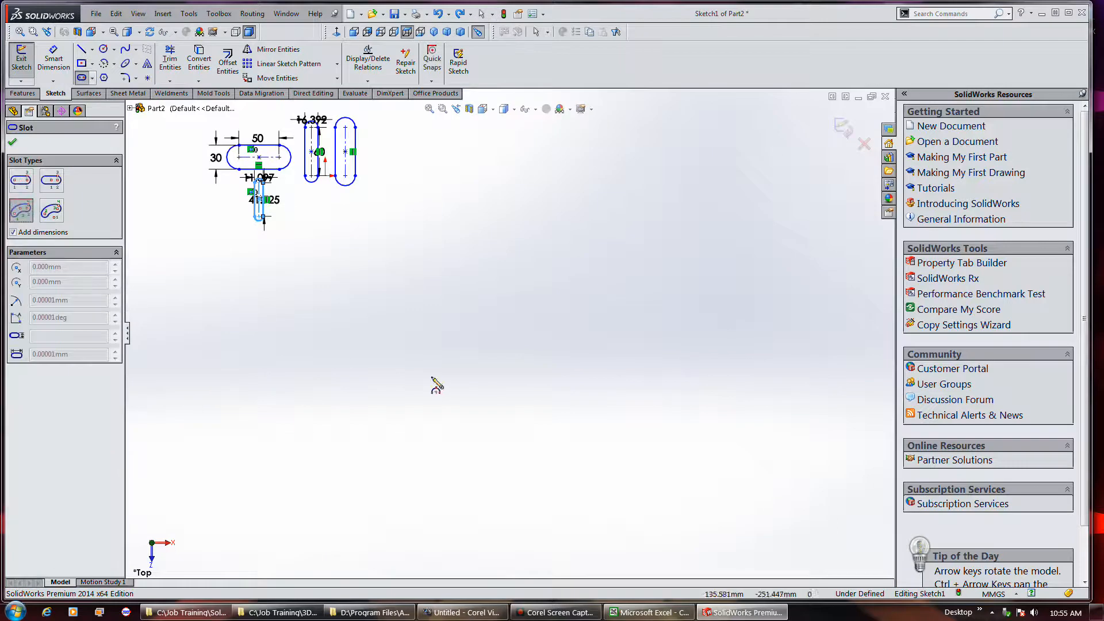
left_click(233, 316)
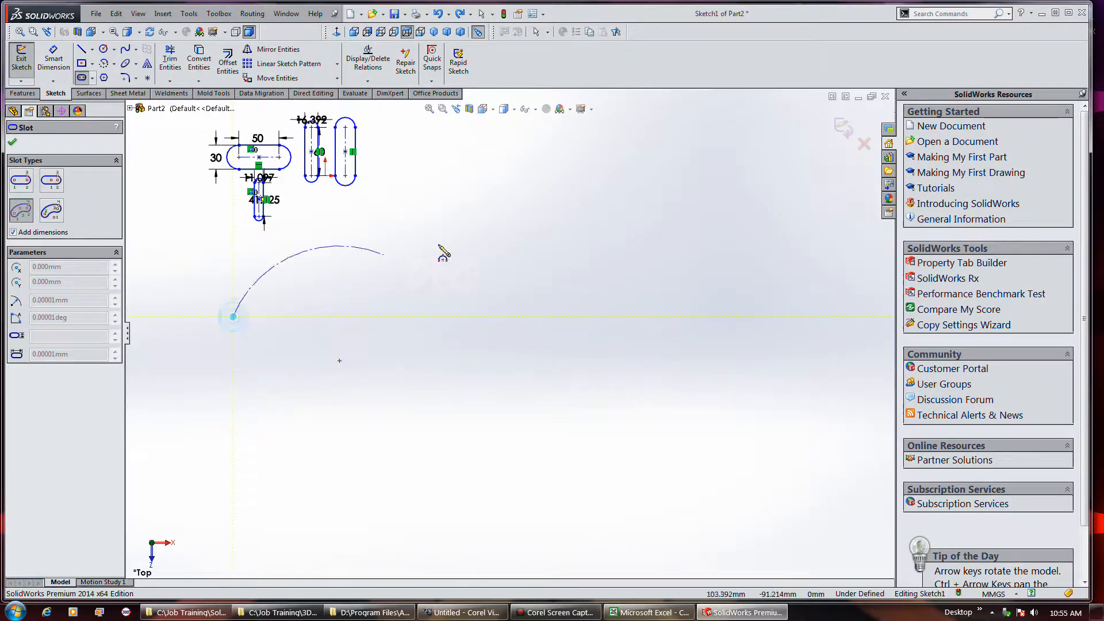
left_click(626, 256)
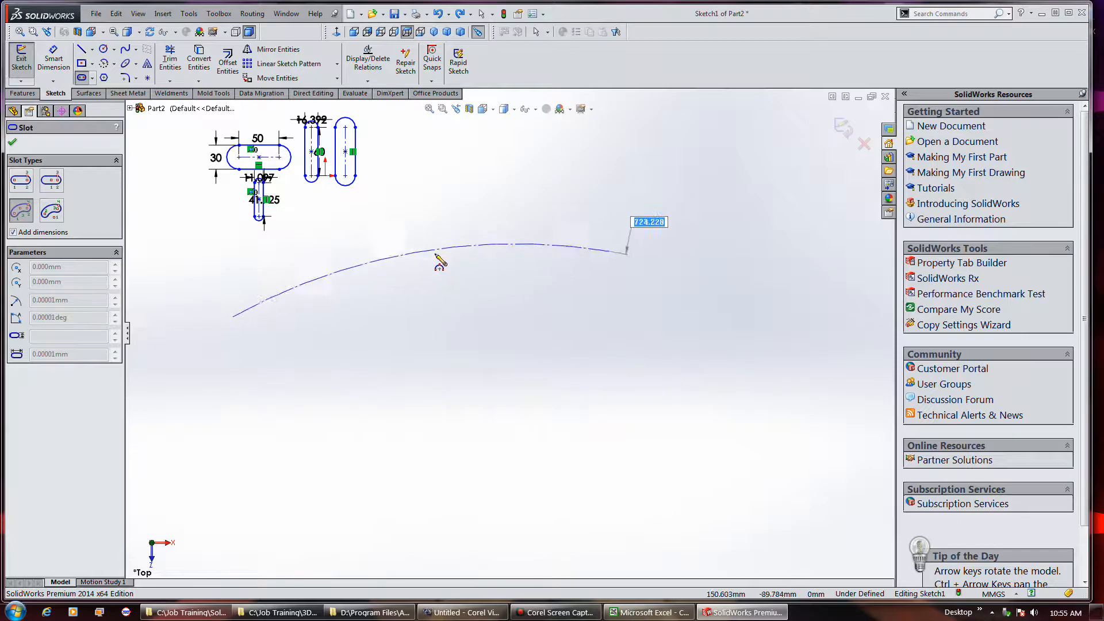
left_click(411, 228)
left_click(484, 295)
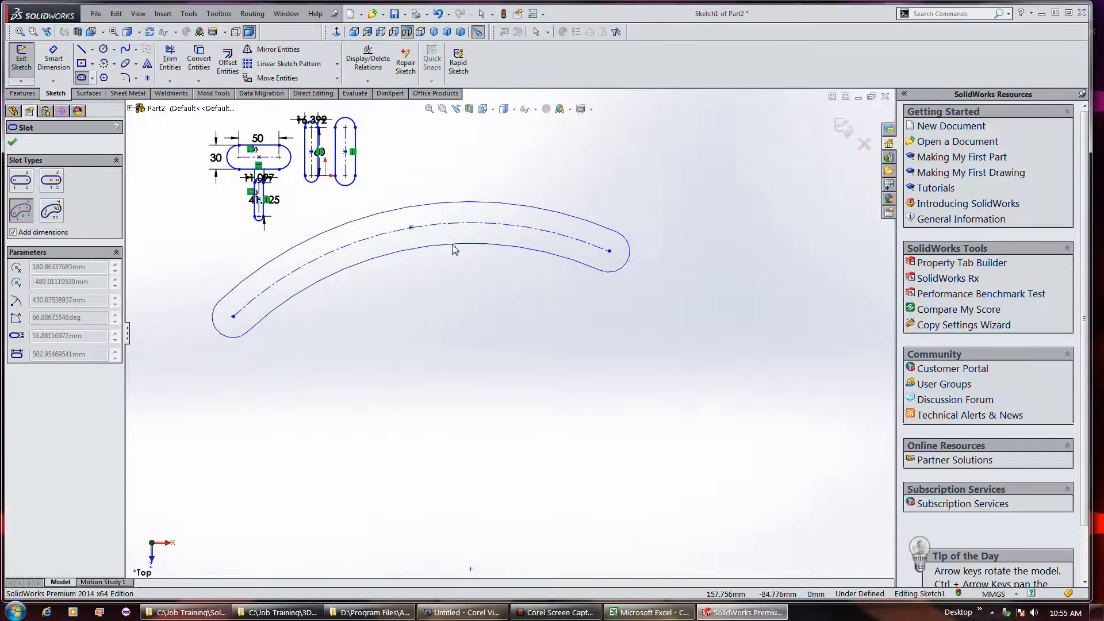
left_click(451, 240)
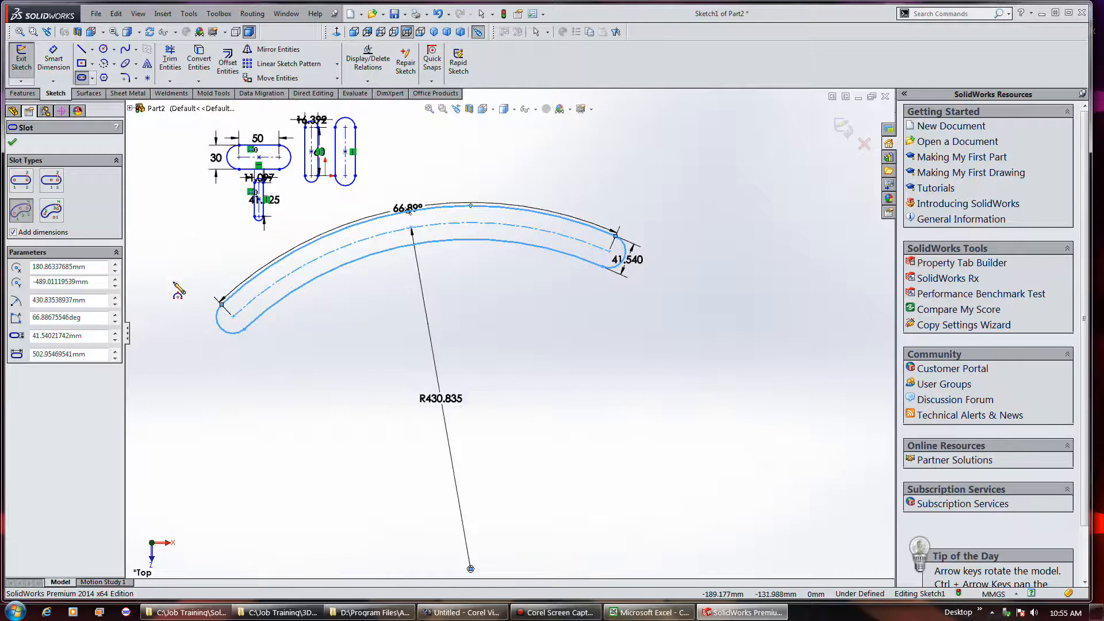
left_click(13, 144)
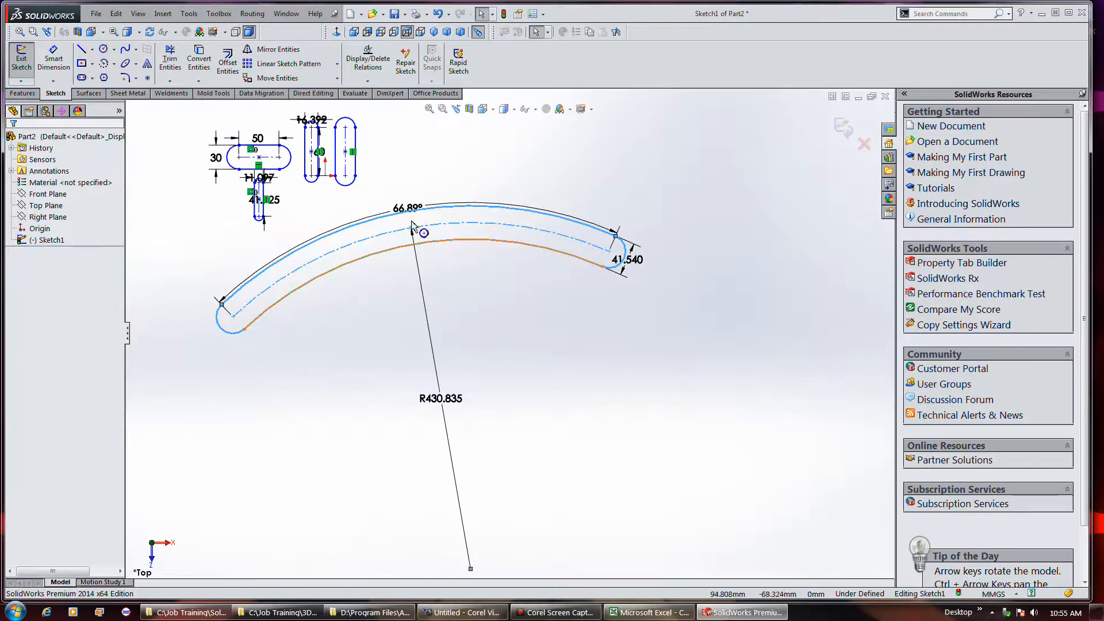
- Set the large arc slot's width to 50 mm and its centreline radius to 400 mm
double_click(628, 260)
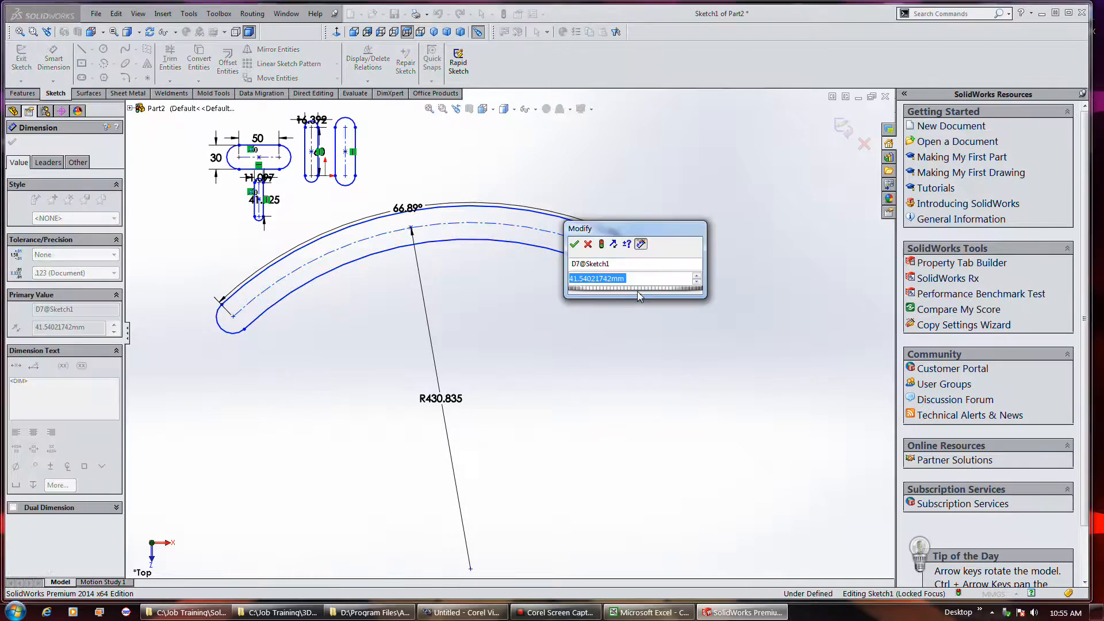
type("50")
key("Return")
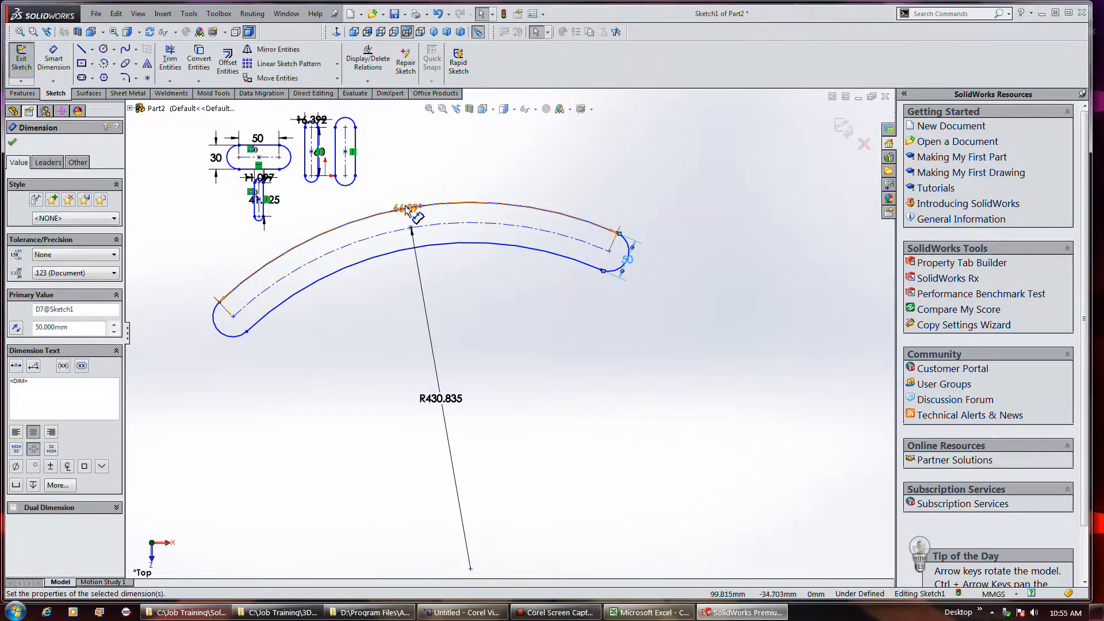
double_click(431, 405)
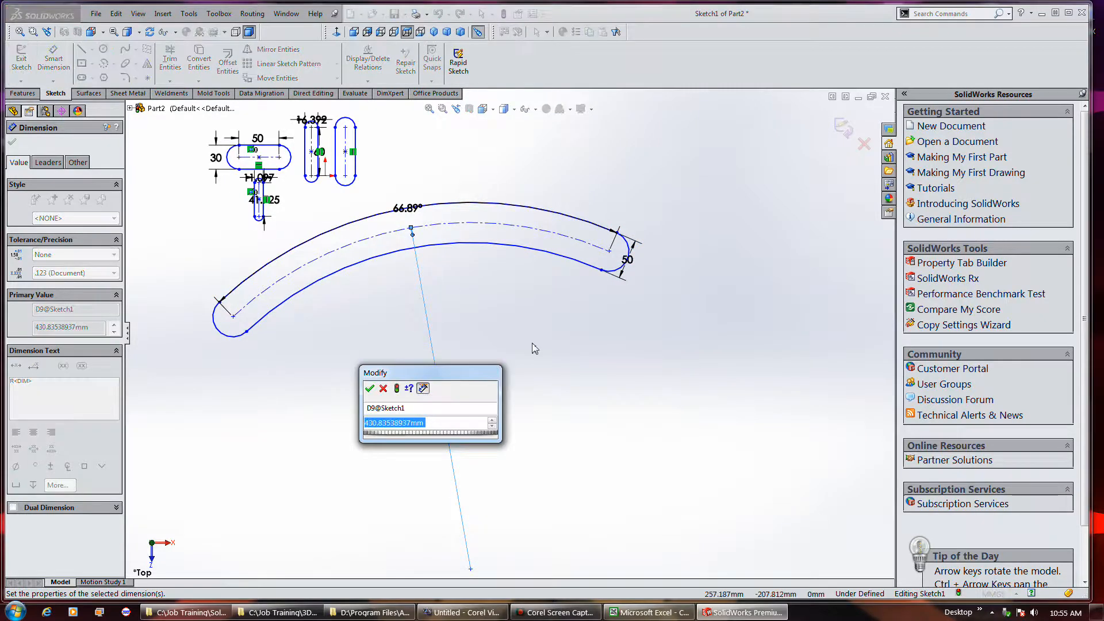
type("400")
key("Return")
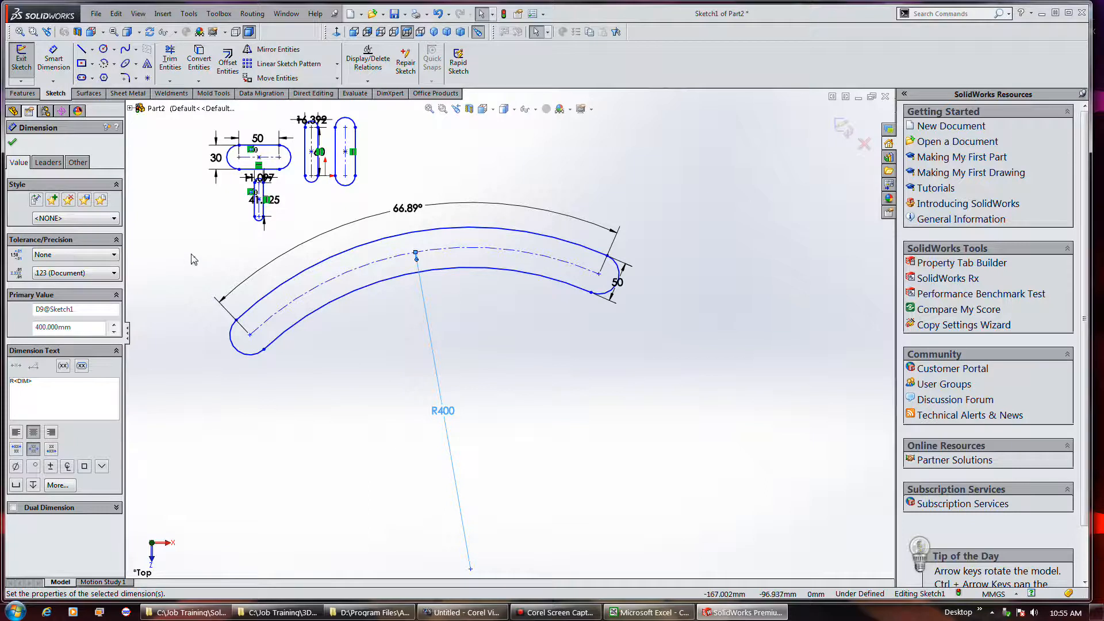
left_click(82, 78)
left_click(21, 210)
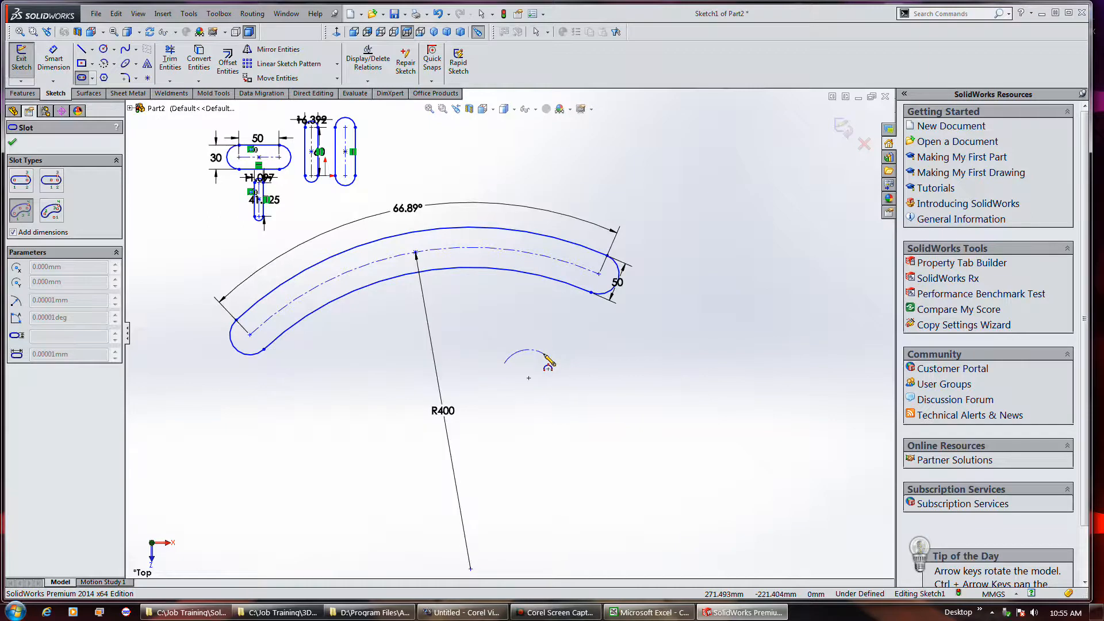
left_click(81, 48)
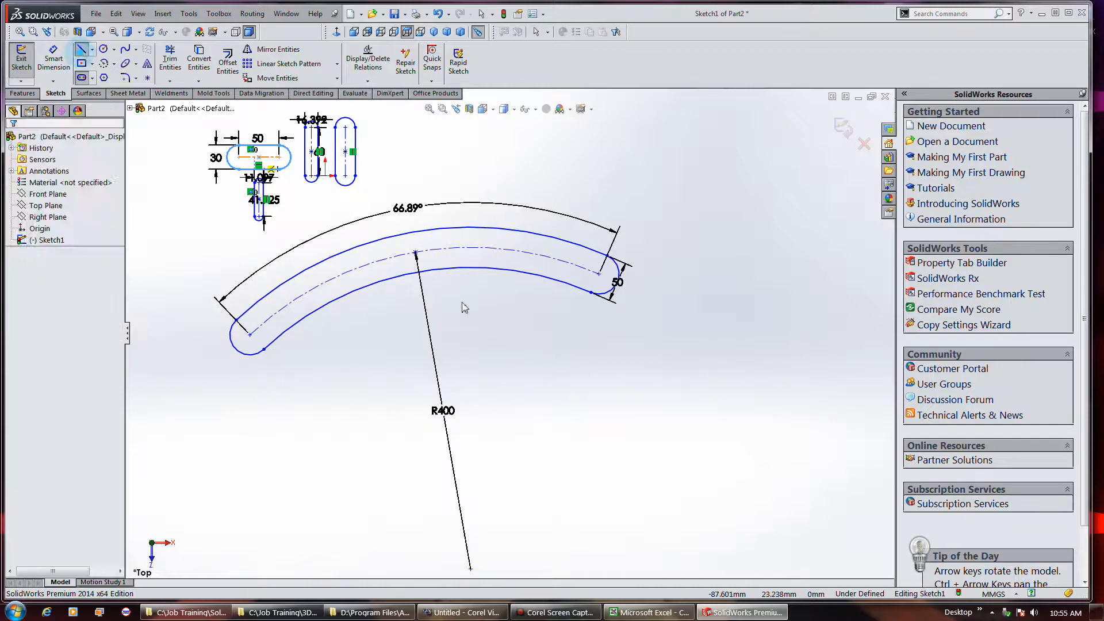
left_click(542, 393)
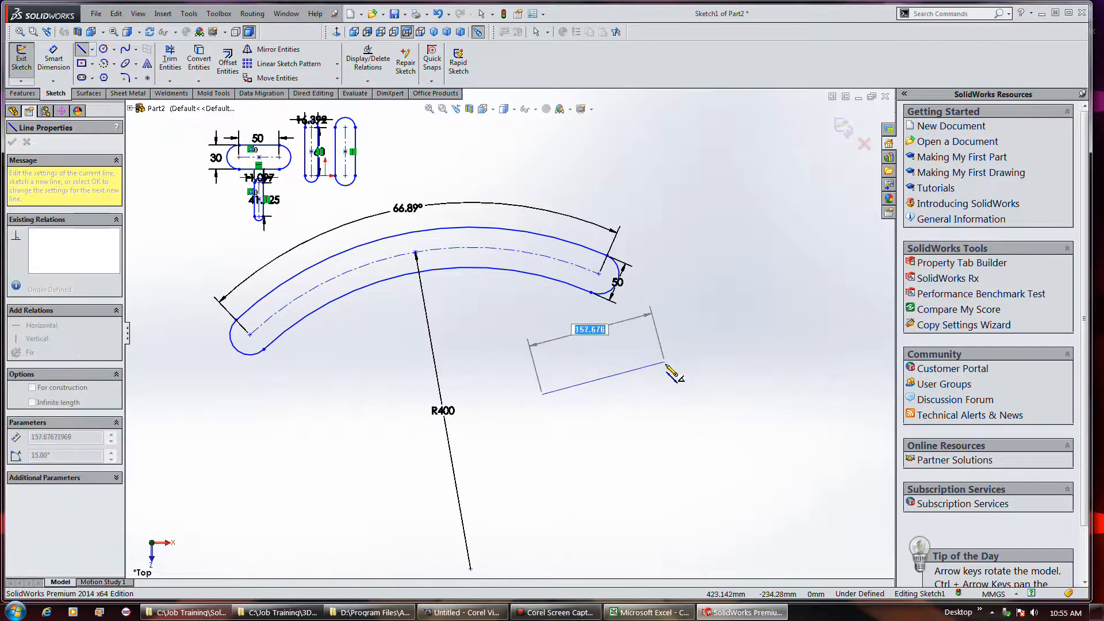
right_click(665, 366)
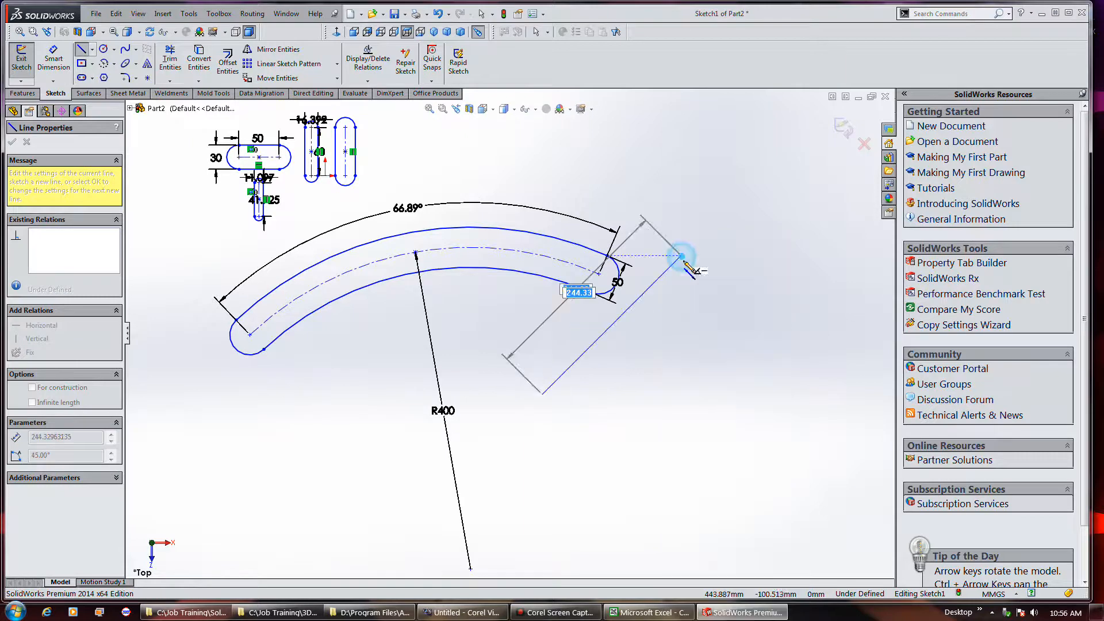
right_click(687, 232)
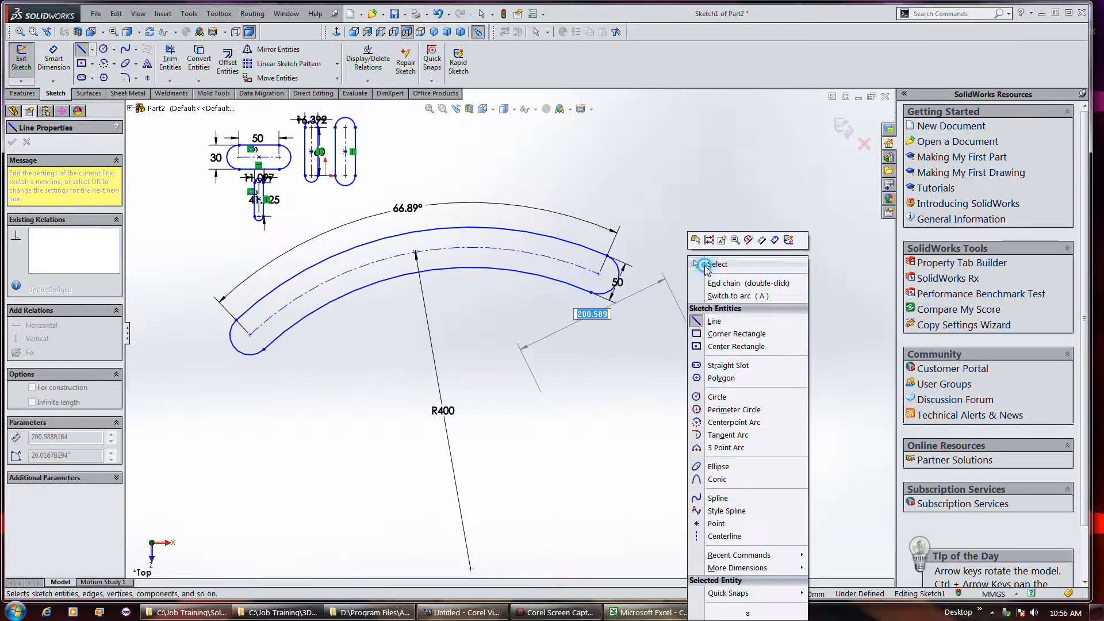
left_click(704, 262)
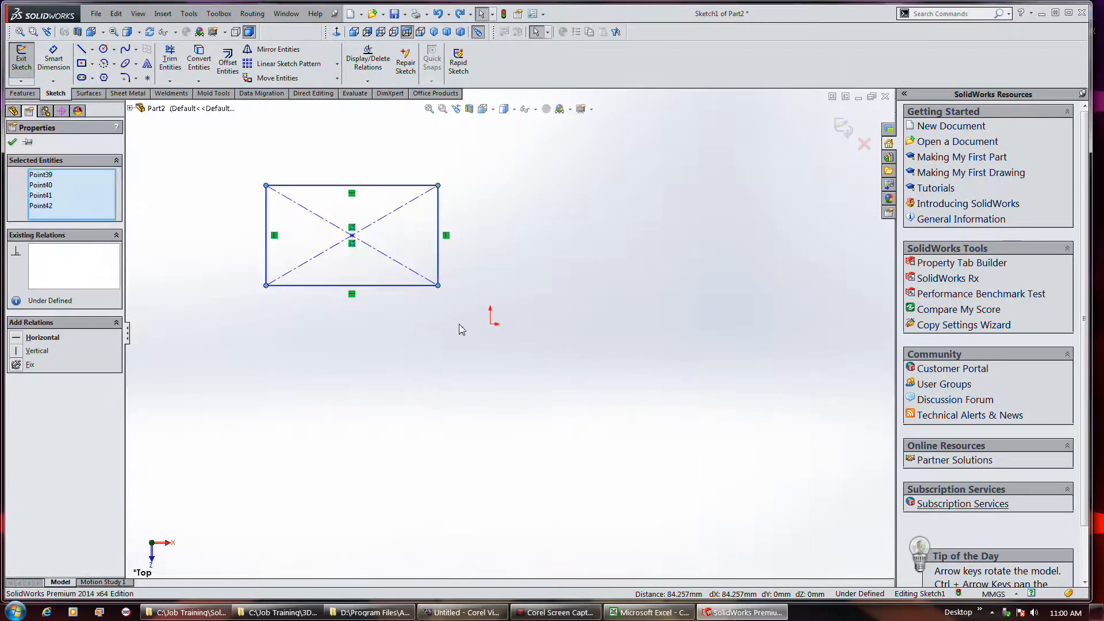
left_click(124, 78)
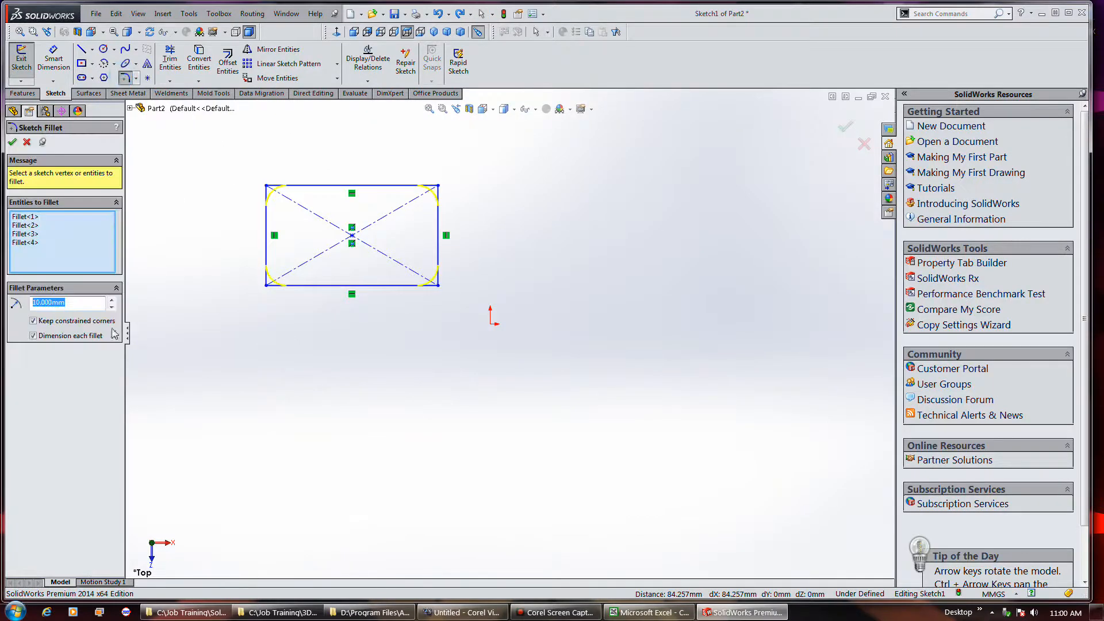
left_click(34, 336)
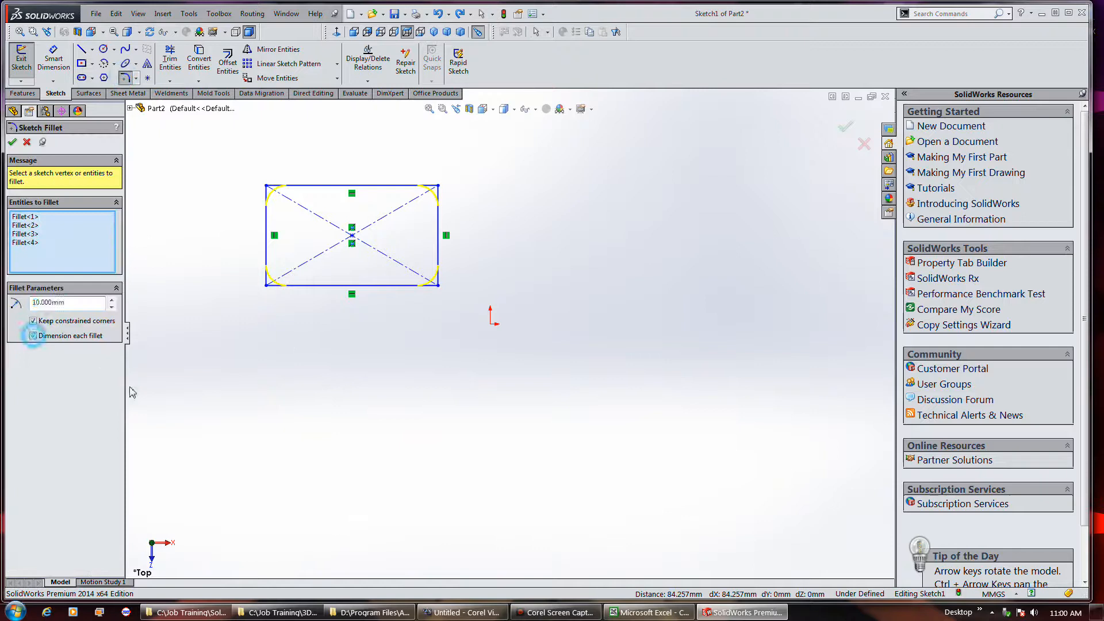
left_click(34, 336)
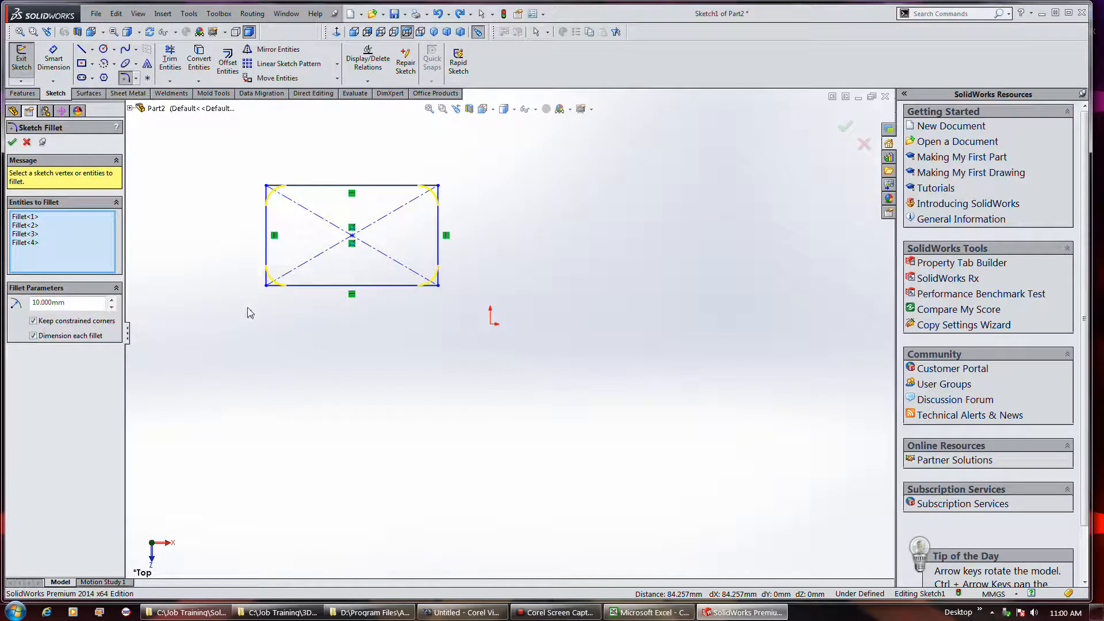
left_click(26, 142)
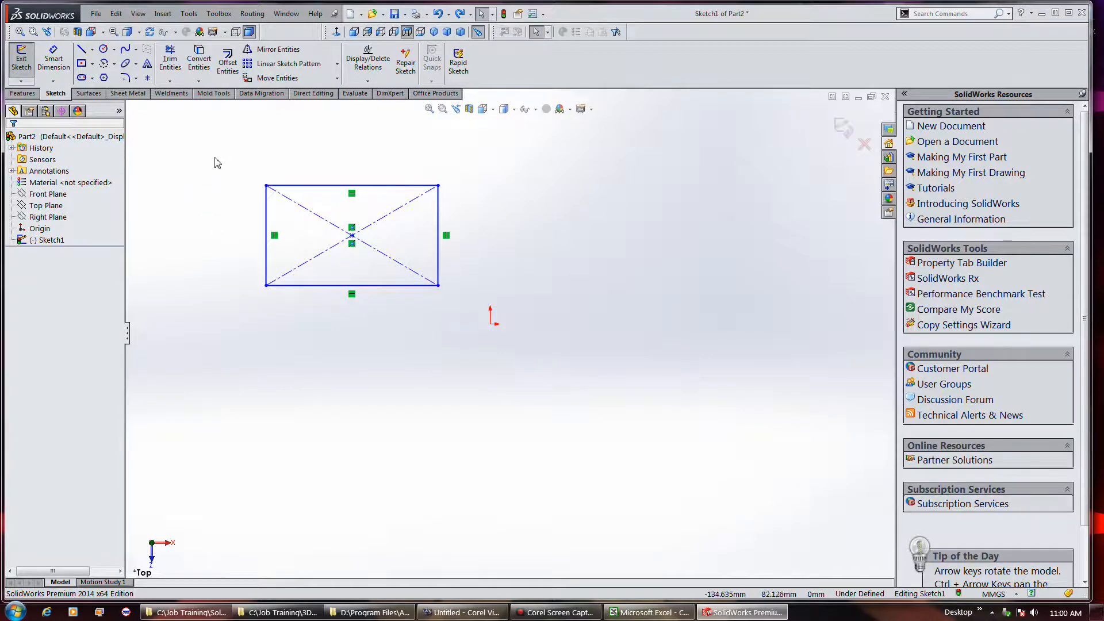
- Preview 10 mm sketch fillets on the rectangle's two upper corners and lower-right corner, with individual fillet dimensions turned off
left_click(125, 79)
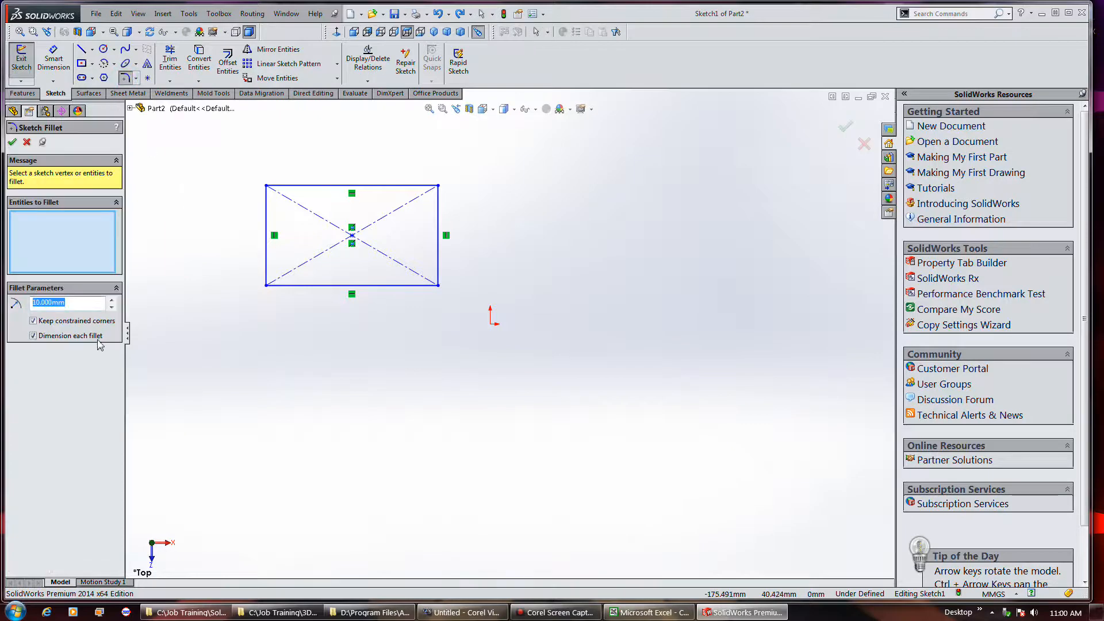
left_click(61, 336)
left_click(61, 337)
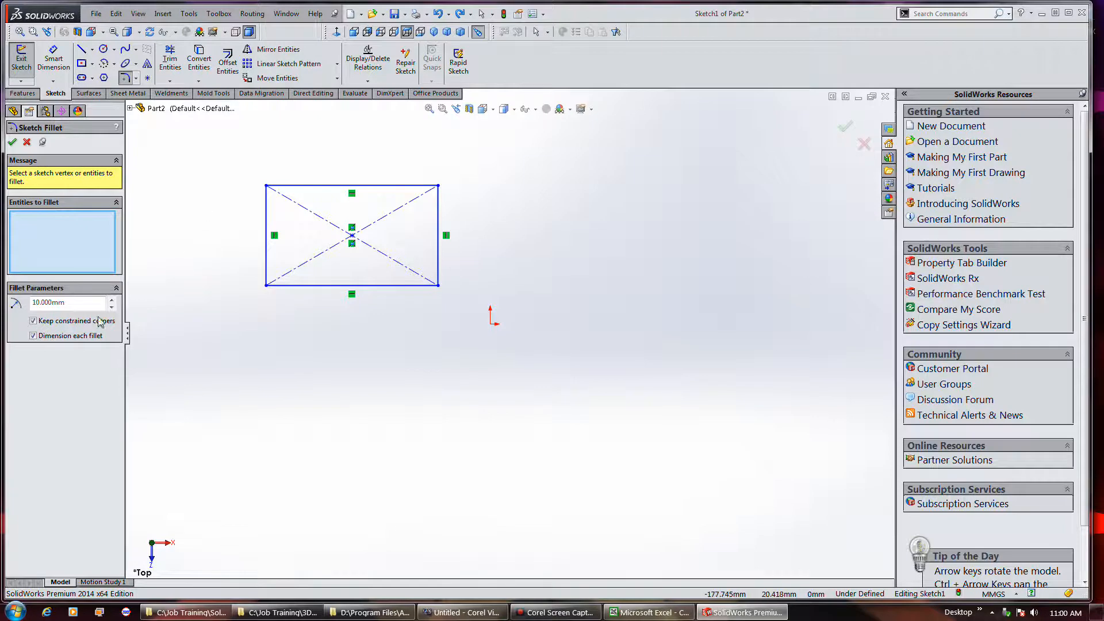
left_click(72, 336)
left_click(266, 186)
left_click(438, 187)
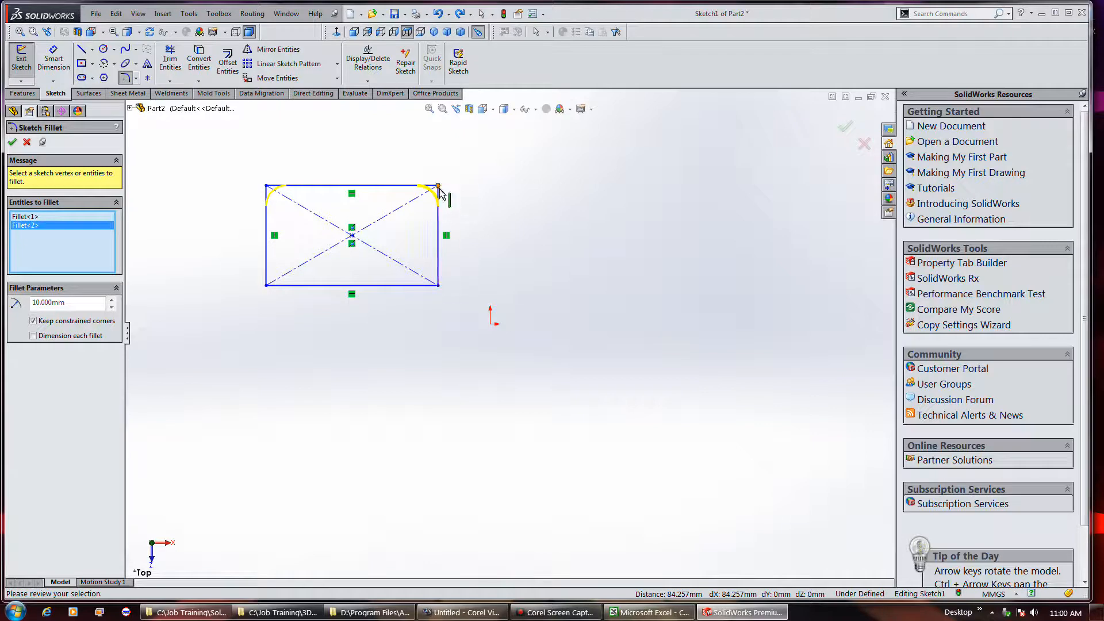
left_click(439, 287)
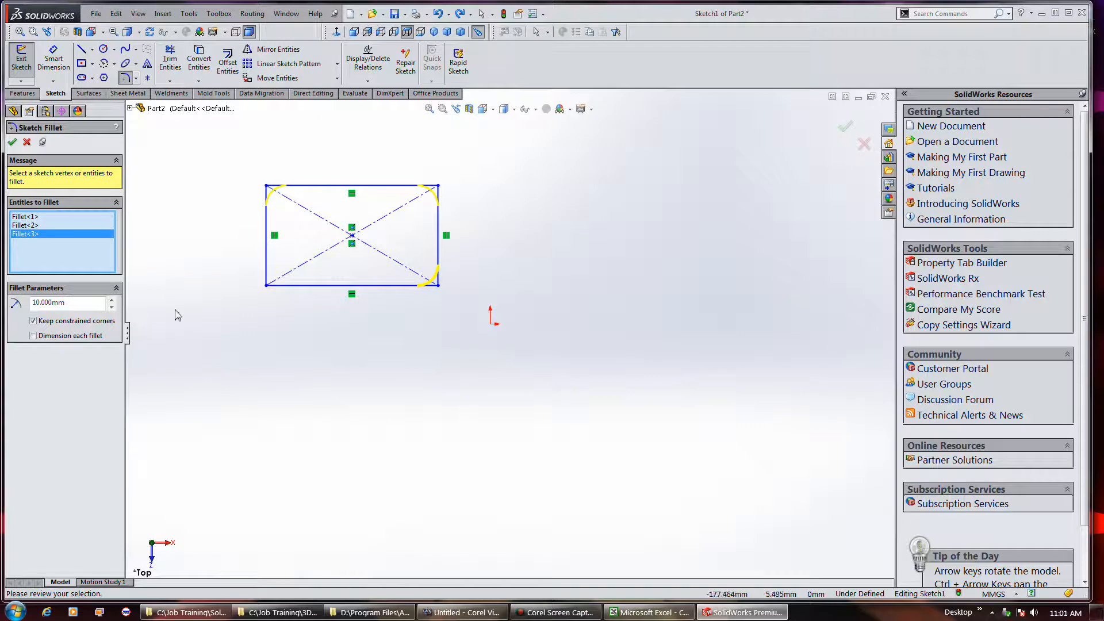
- Try a 20 mm fillet radius, set it back to 10 mm and apply the three corner fillets with constrained corners kept
double_click(87, 306)
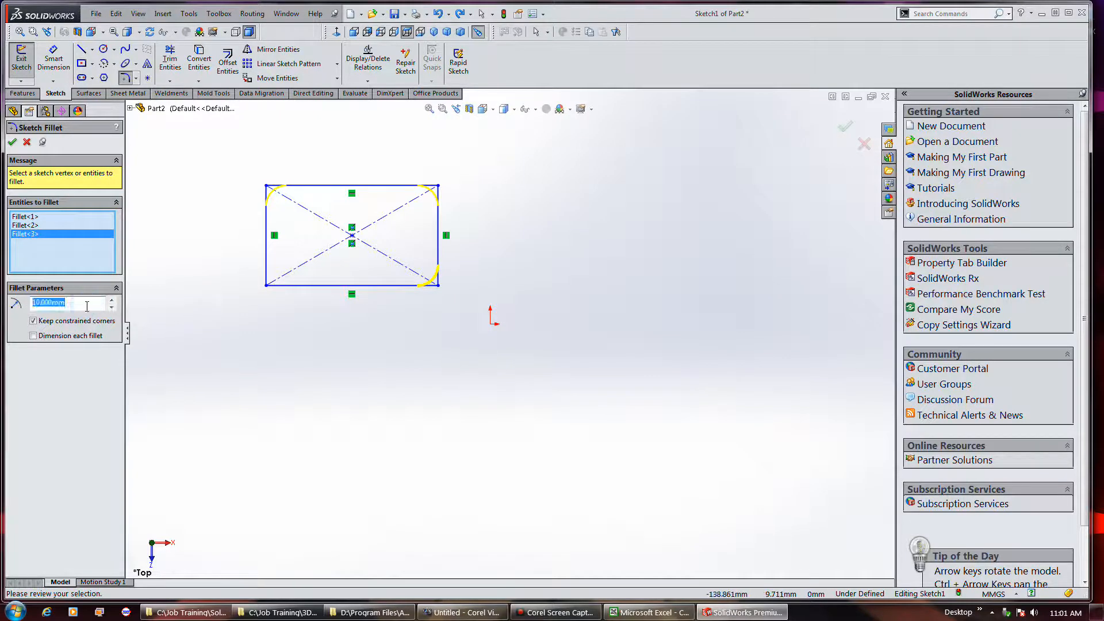
type("20")
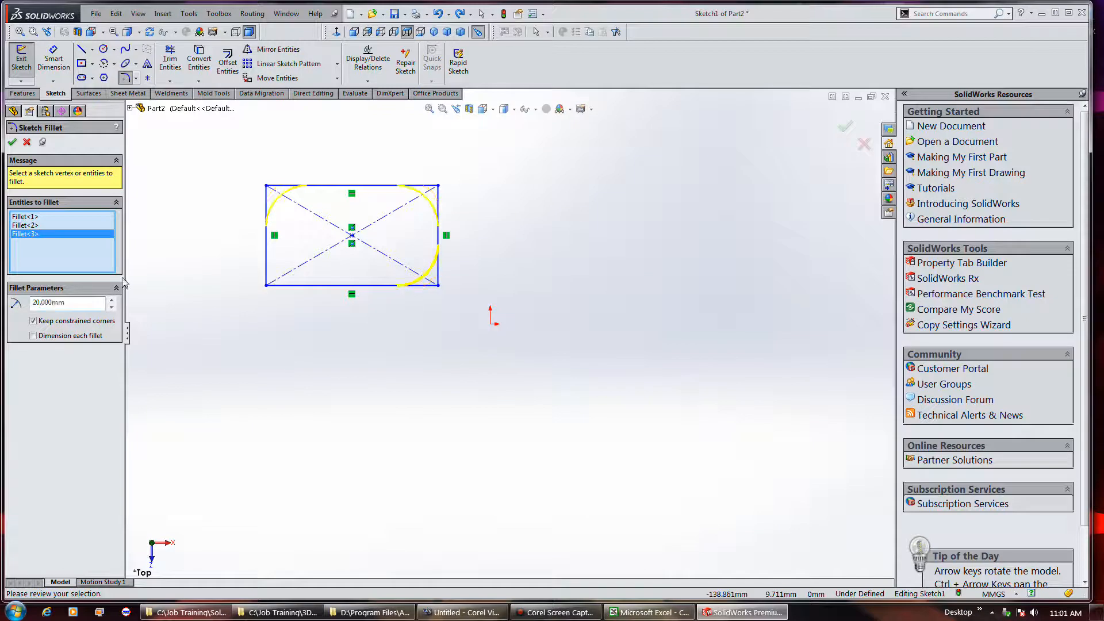
double_click(91, 304)
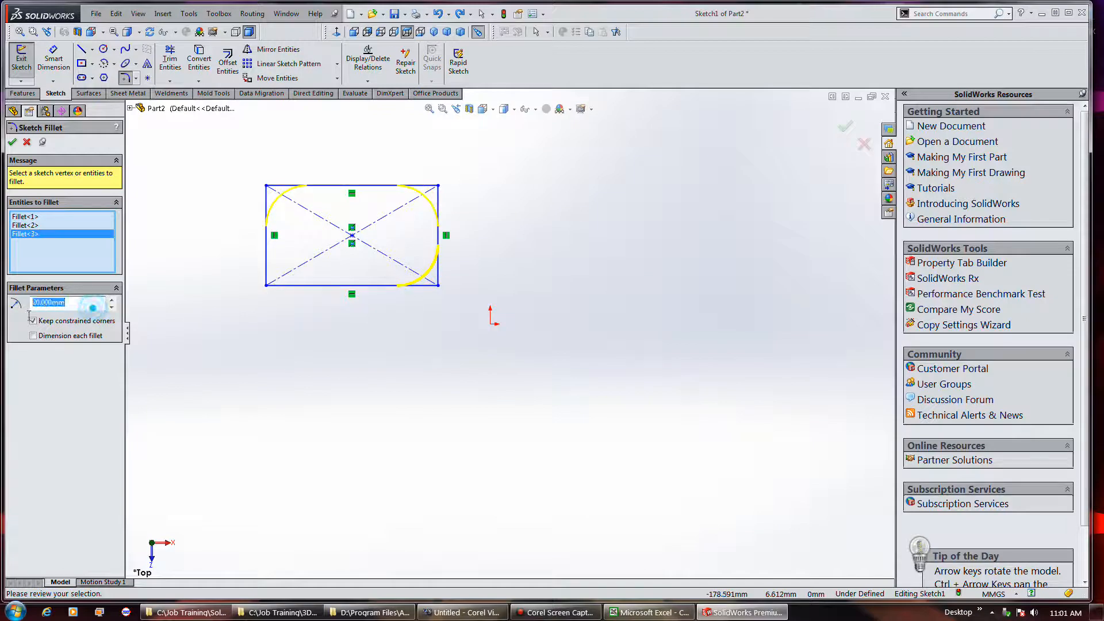
type("10")
key("Return")
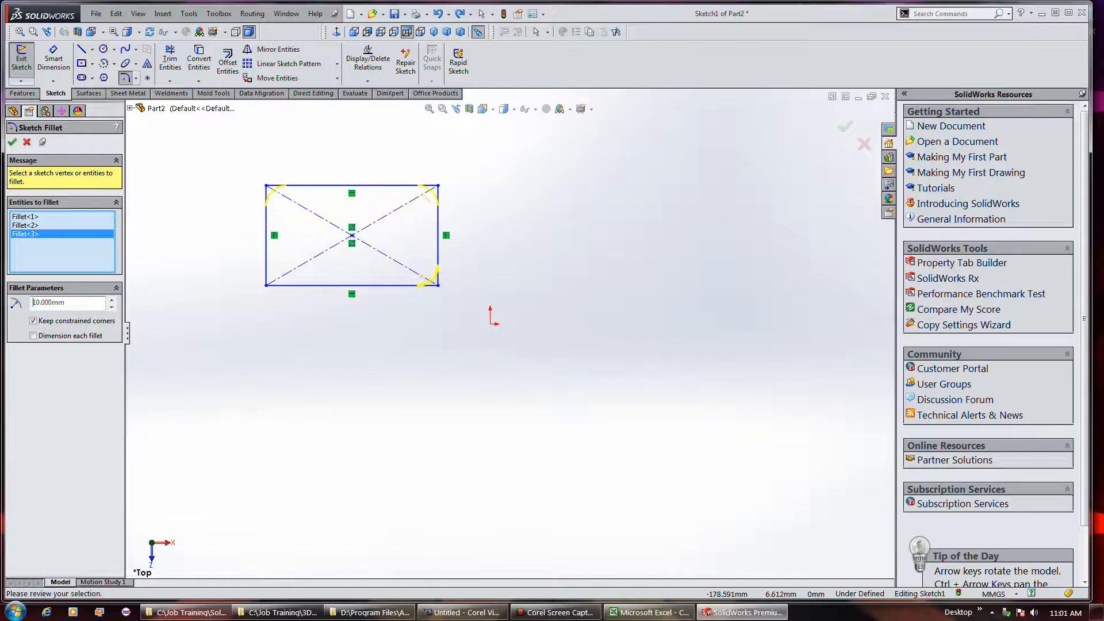
left_click(32, 321)
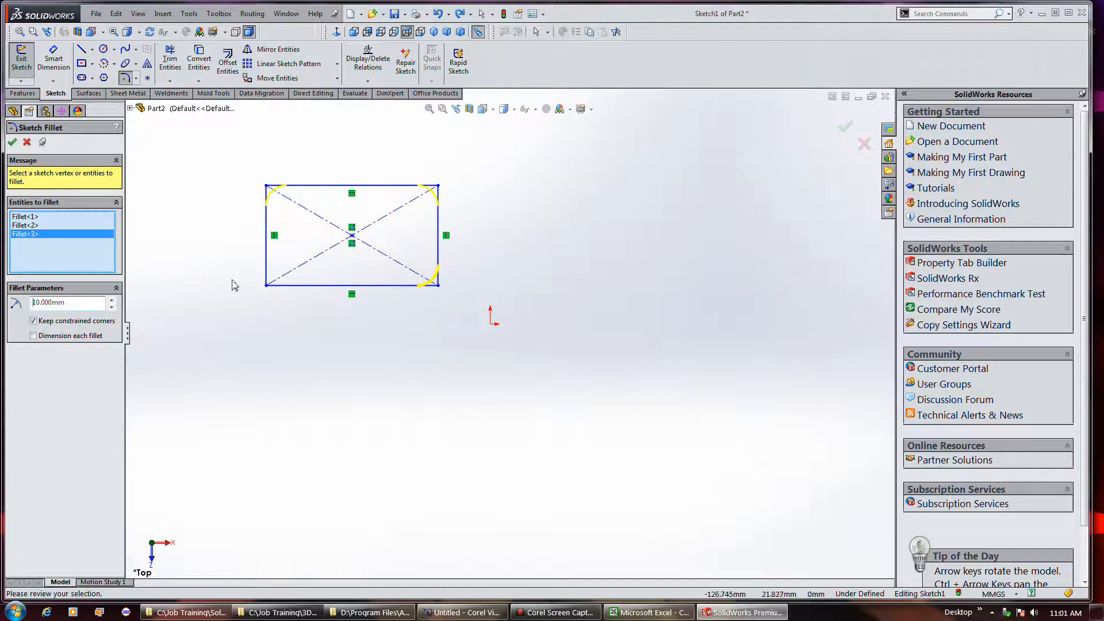
left_click(13, 142)
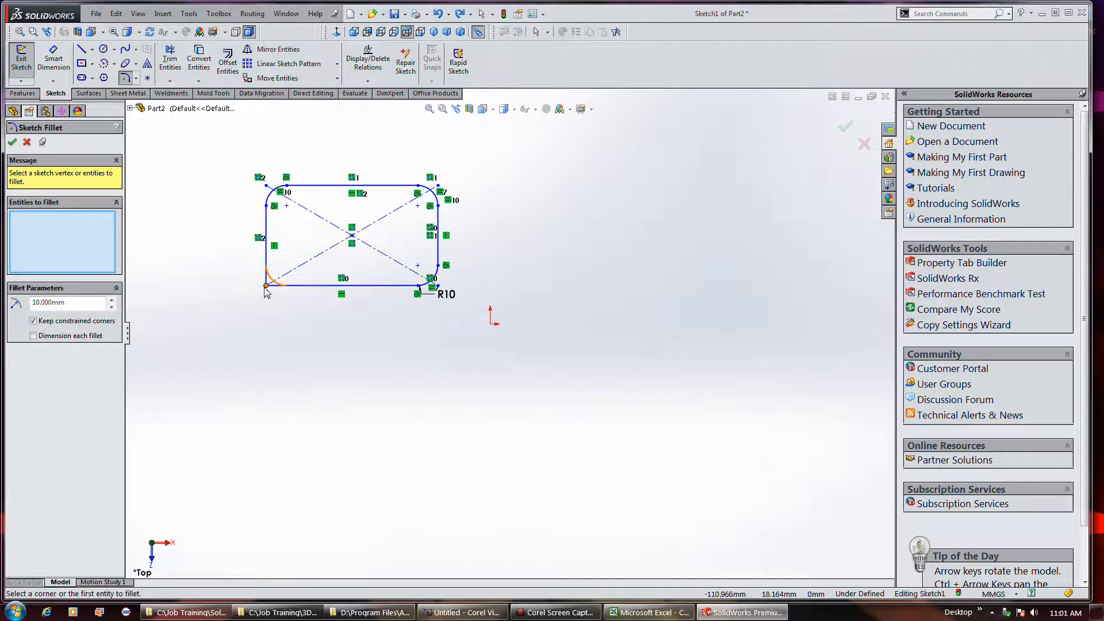
- Fillet the rectangle's lower-left corner with a 5 mm radius and undo all of its corner fillets
left_click(266, 286)
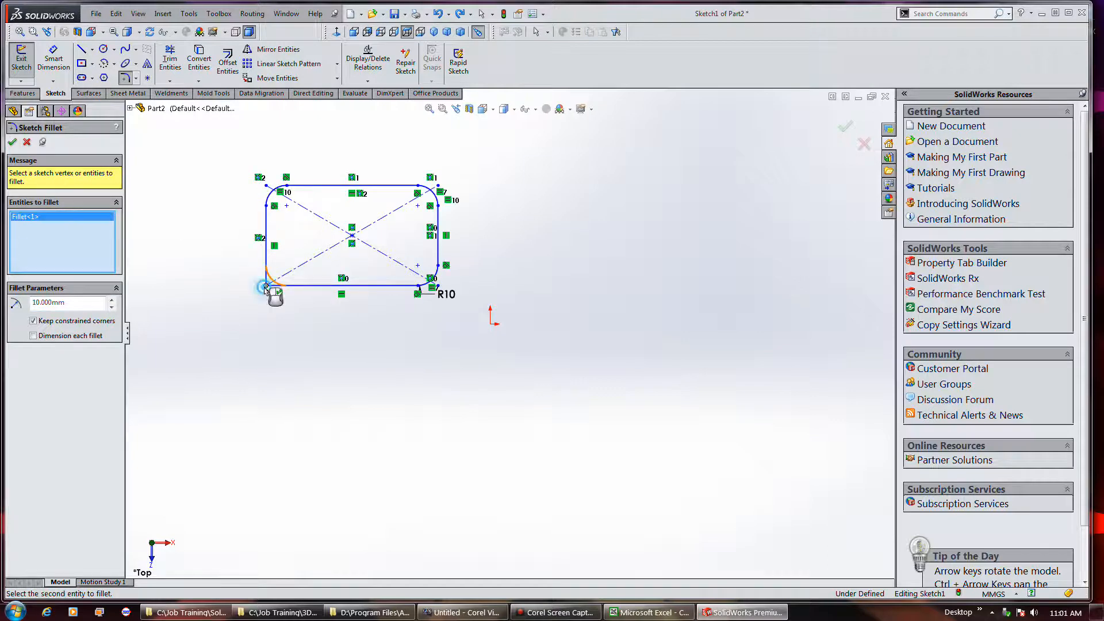
left_click(84, 307)
type("5")
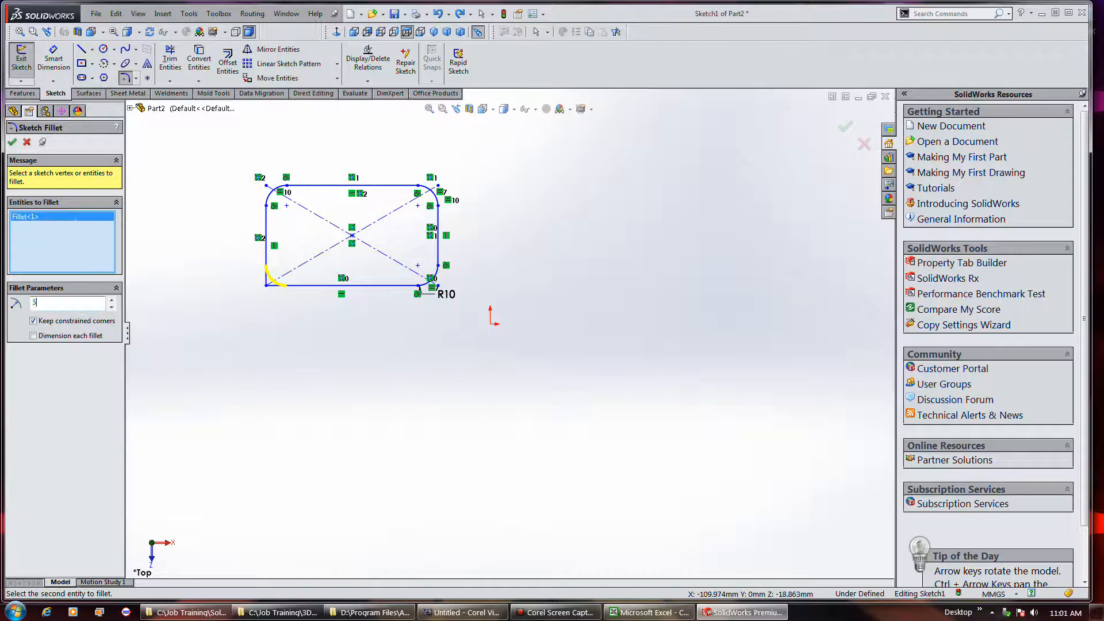
key("Return")
left_click(16, 143)
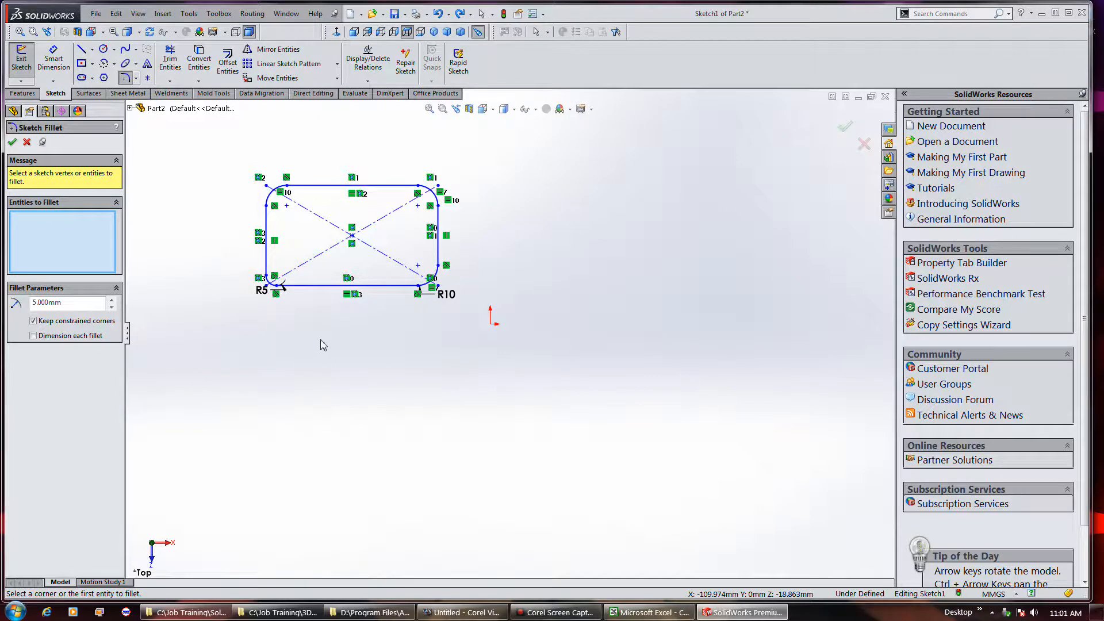
key("ctrl+z")
key("ctrl+z")
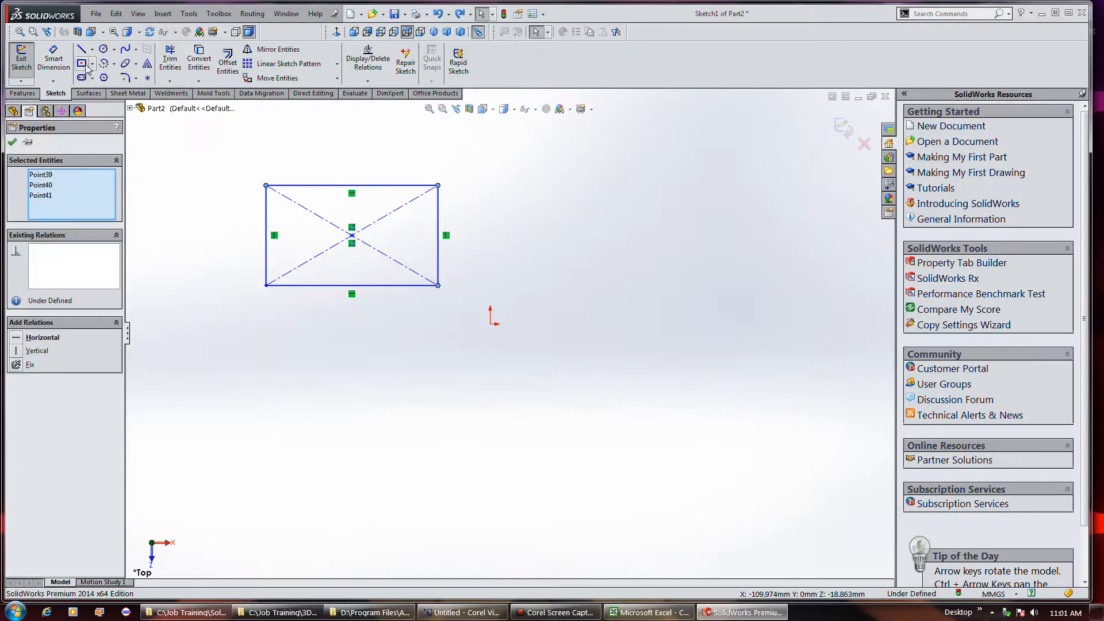
- Fillet all four corners of the rectangle with a 10 mm radius, dimensioning each fillet
left_click(128, 77)
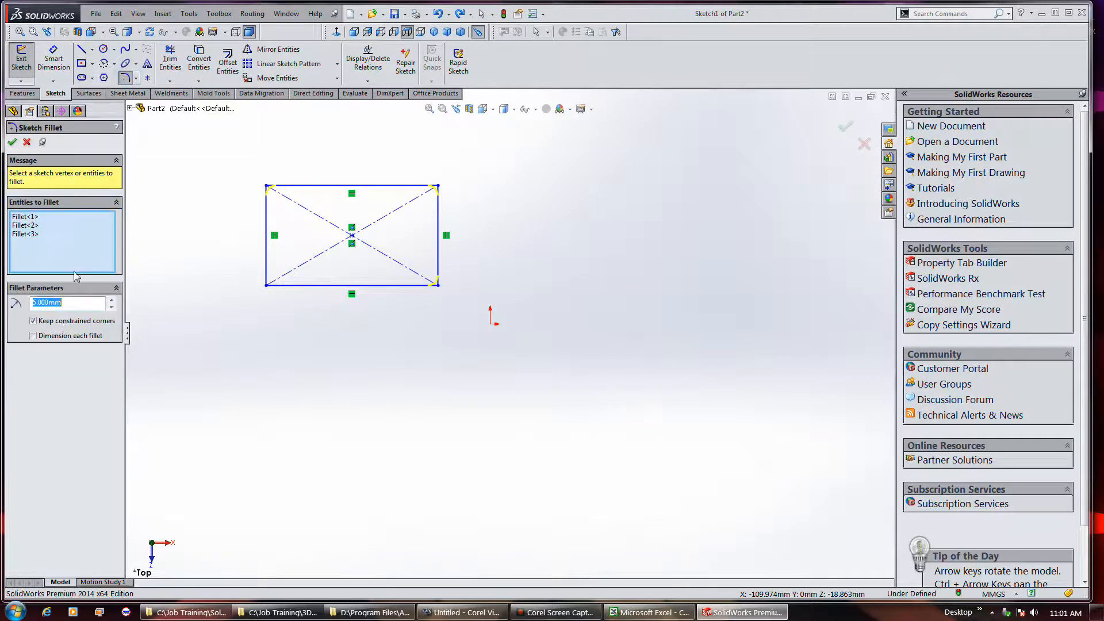
left_click(39, 336)
left_click(265, 287)
double_click(74, 303)
type("10")
key("Return")
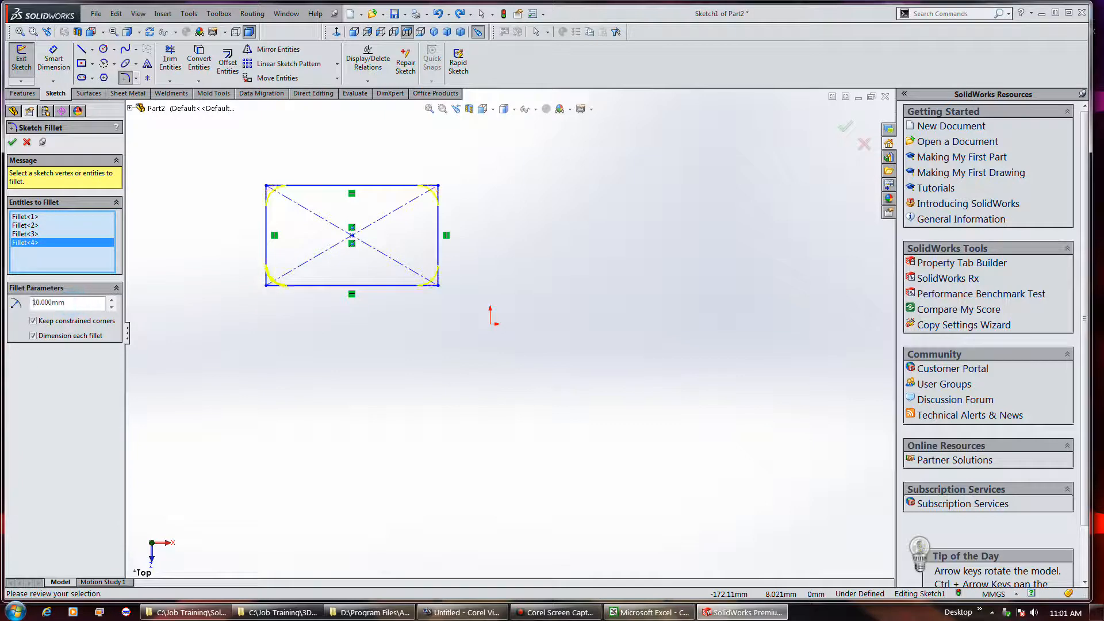
left_click(14, 142)
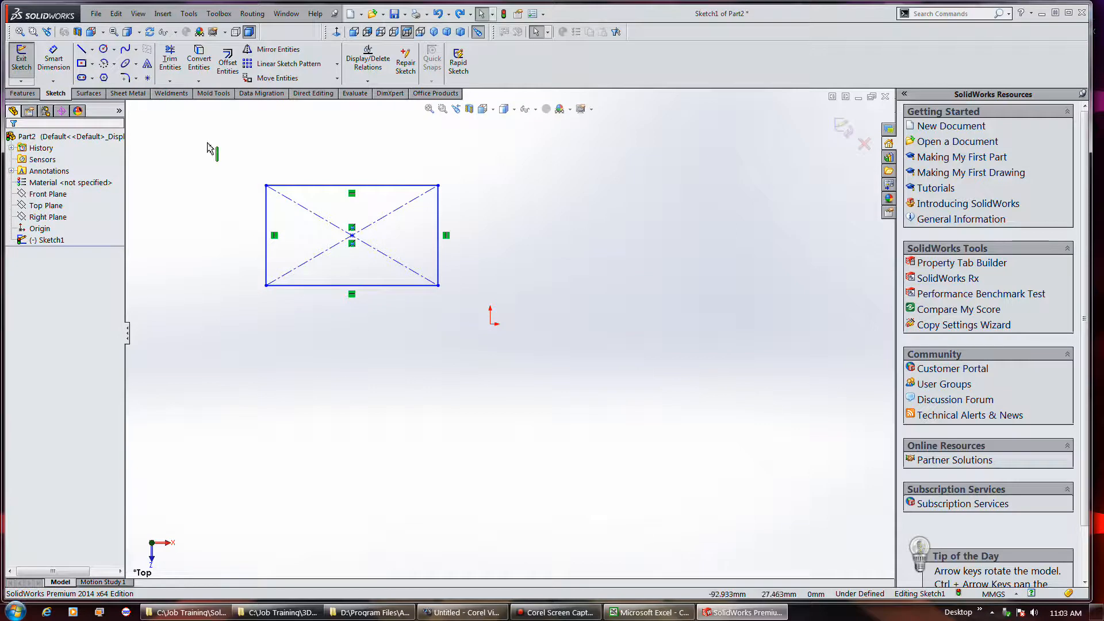
- Select the rectangle's two upper corners for sketch fillets, with constrained corners kept and each fillet dimensioned
left_click(124, 78)
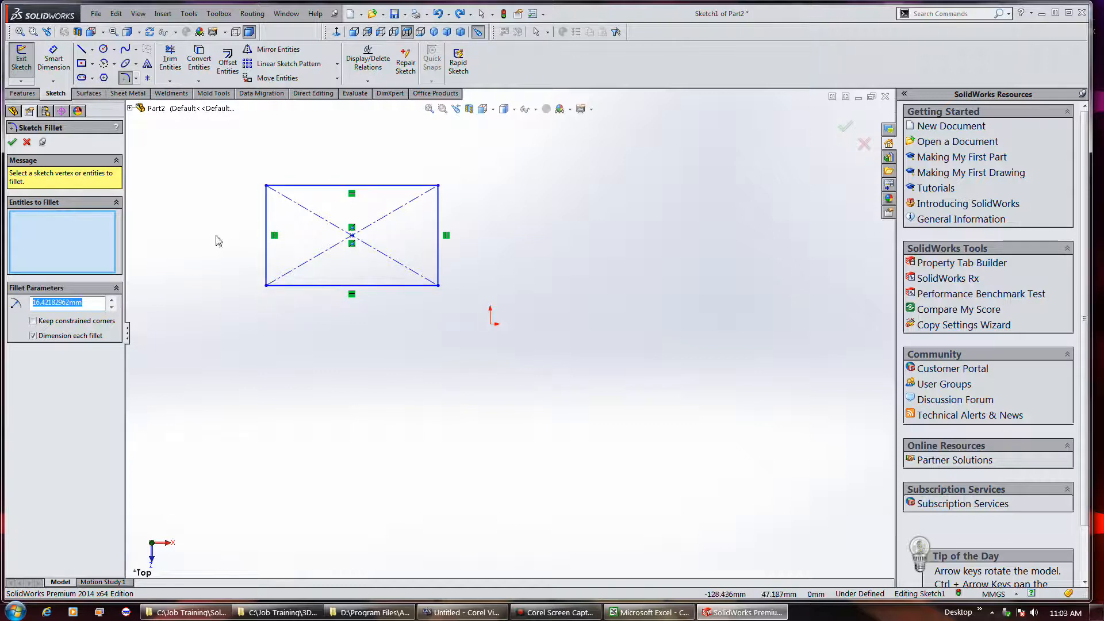
left_click(35, 321)
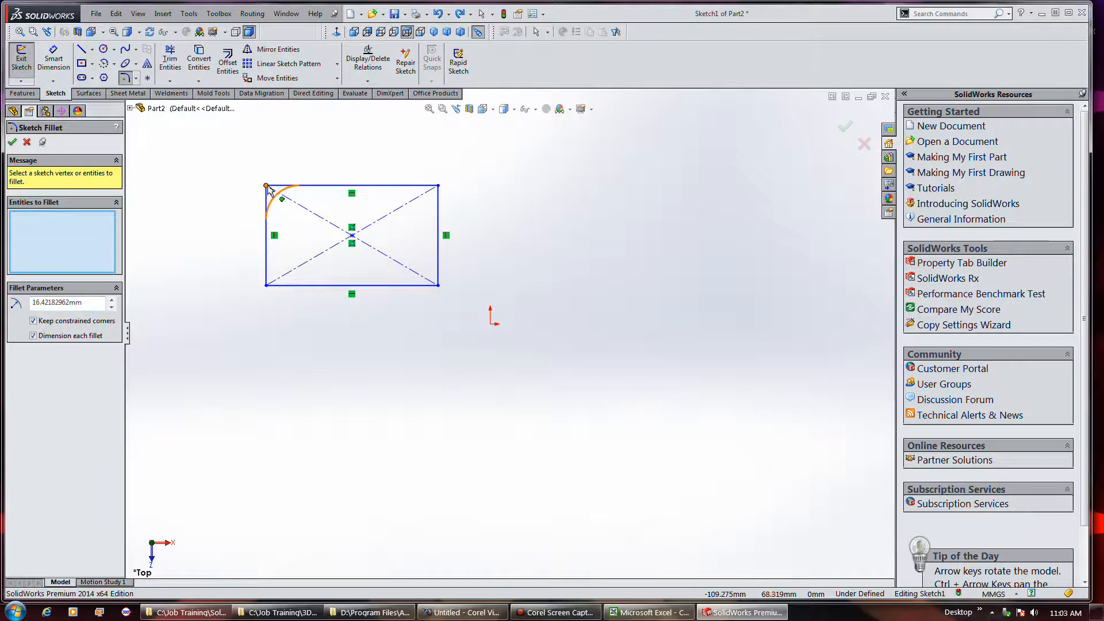
left_click(267, 187)
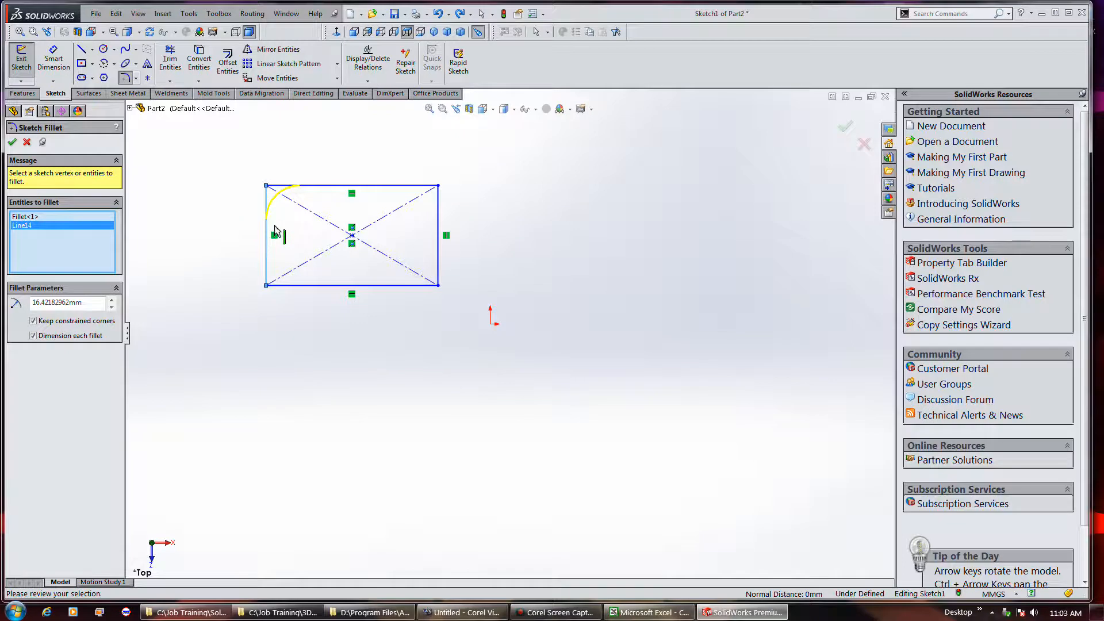
left_click(445, 187)
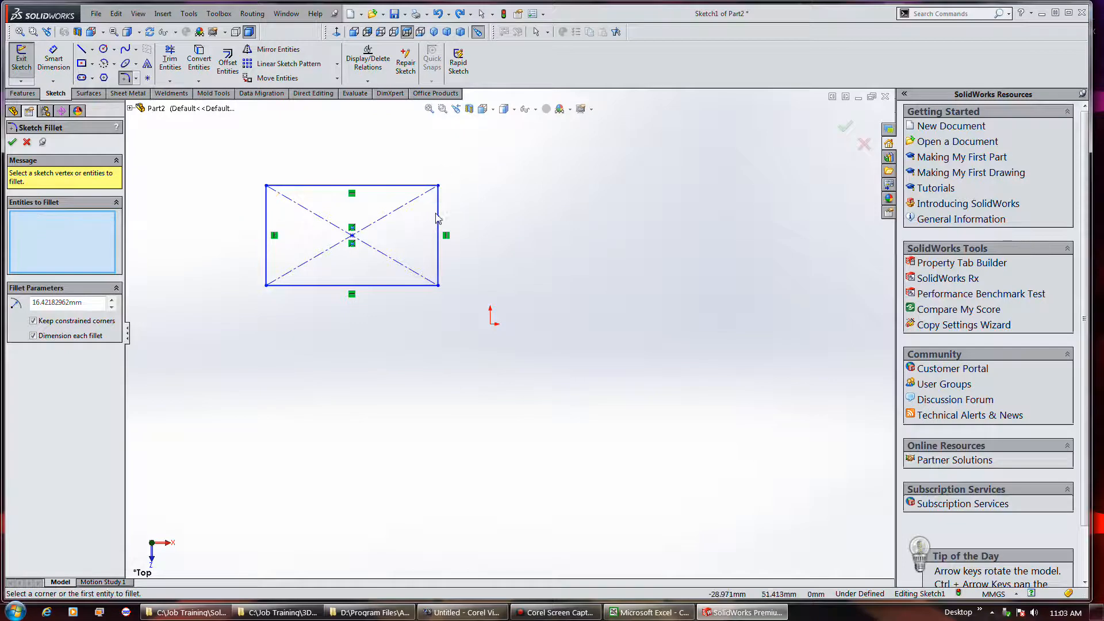
left_click(439, 188)
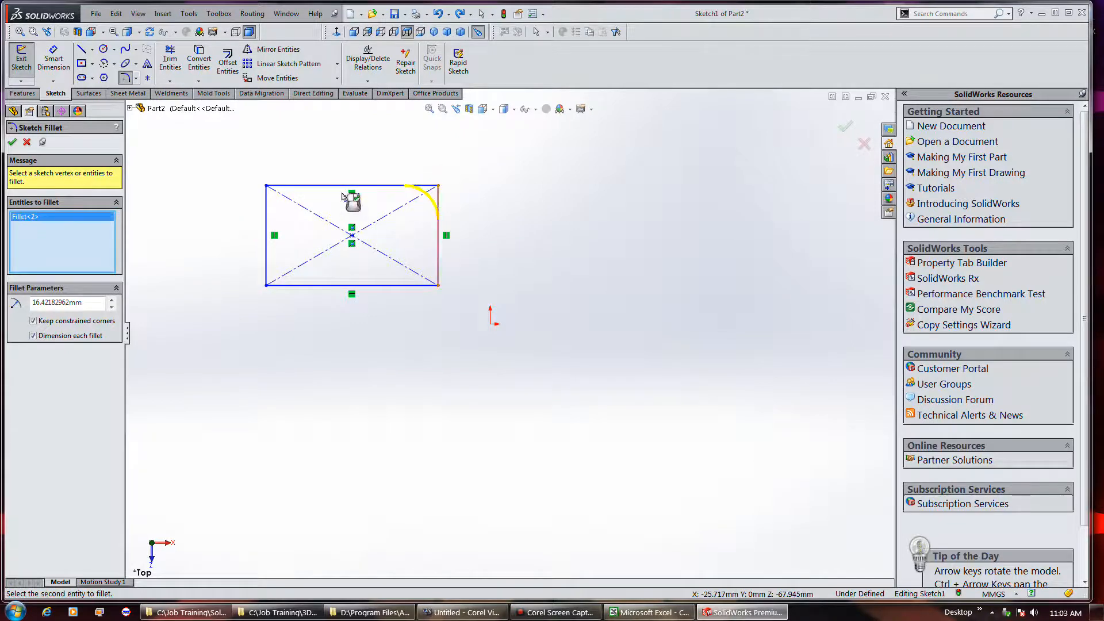
left_click(267, 187)
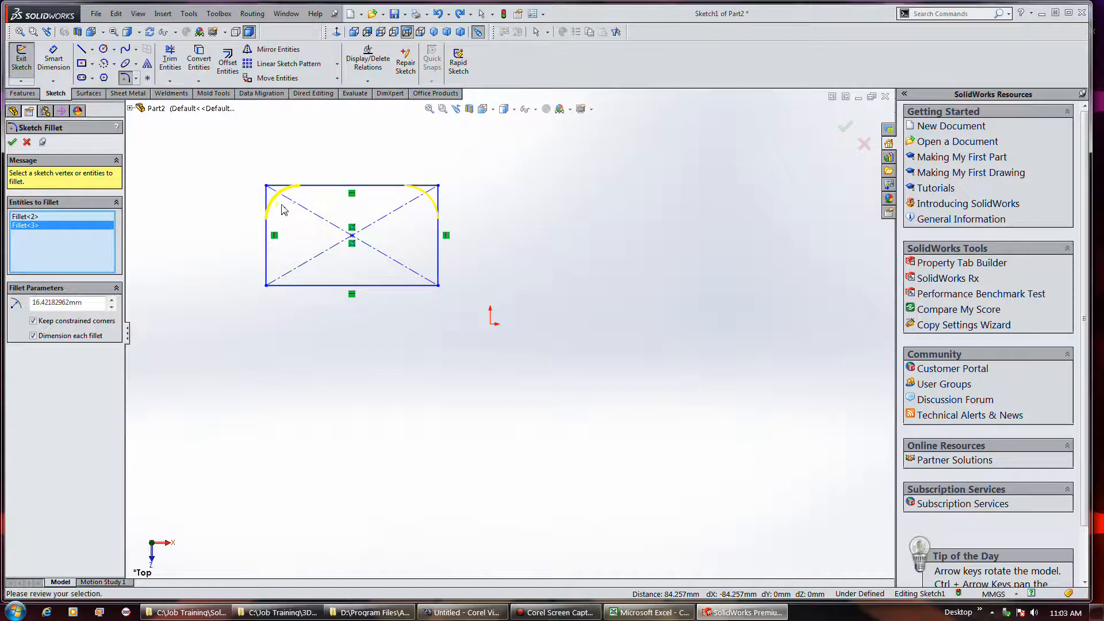
- Enlarge the previewed fillets to a radius of about 30.7 mm, apply them and finish the Sketch Fillet command
left_click(278, 204)
mouse_move(276, 203)
left_mouse_down()
mouse_move(275, 235)
mouse_move(280, 223)
left_mouse_up()
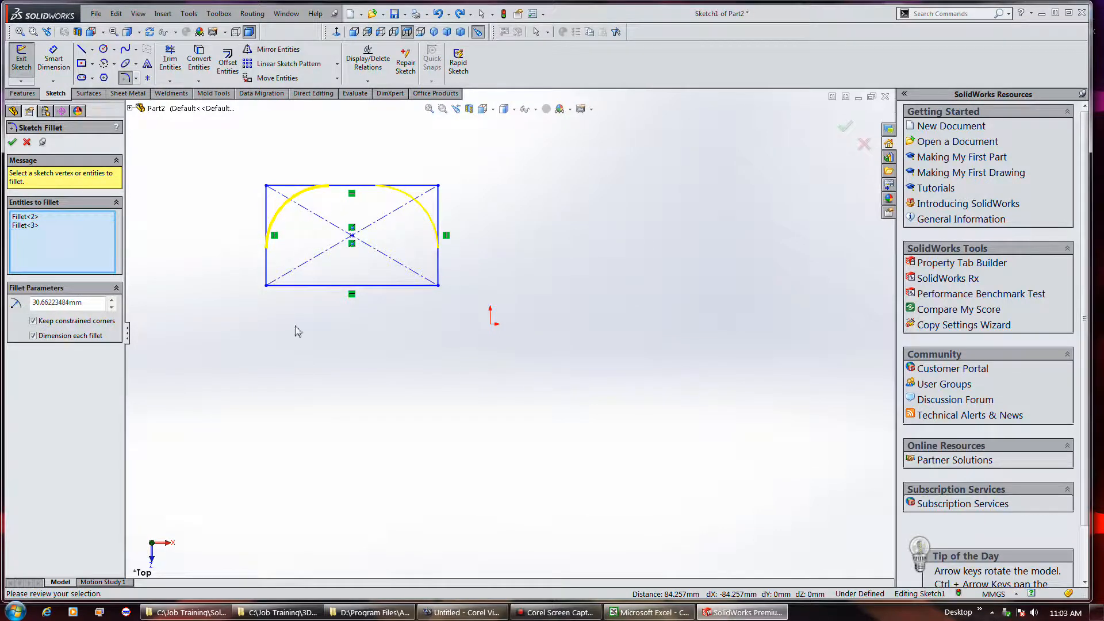
left_click(12, 142)
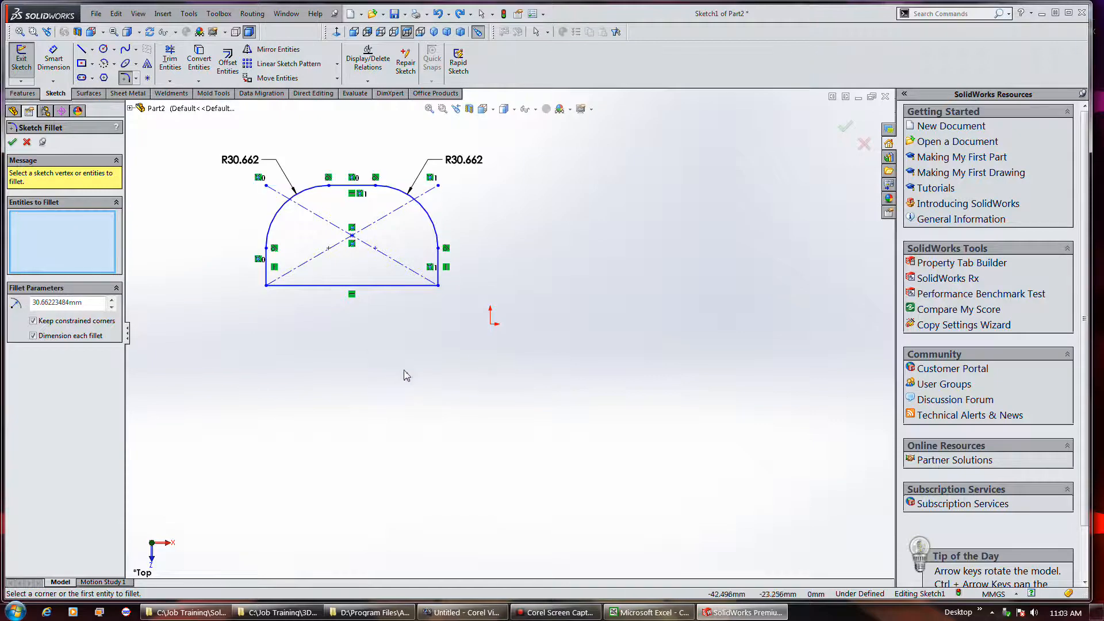
left_click(12, 142)
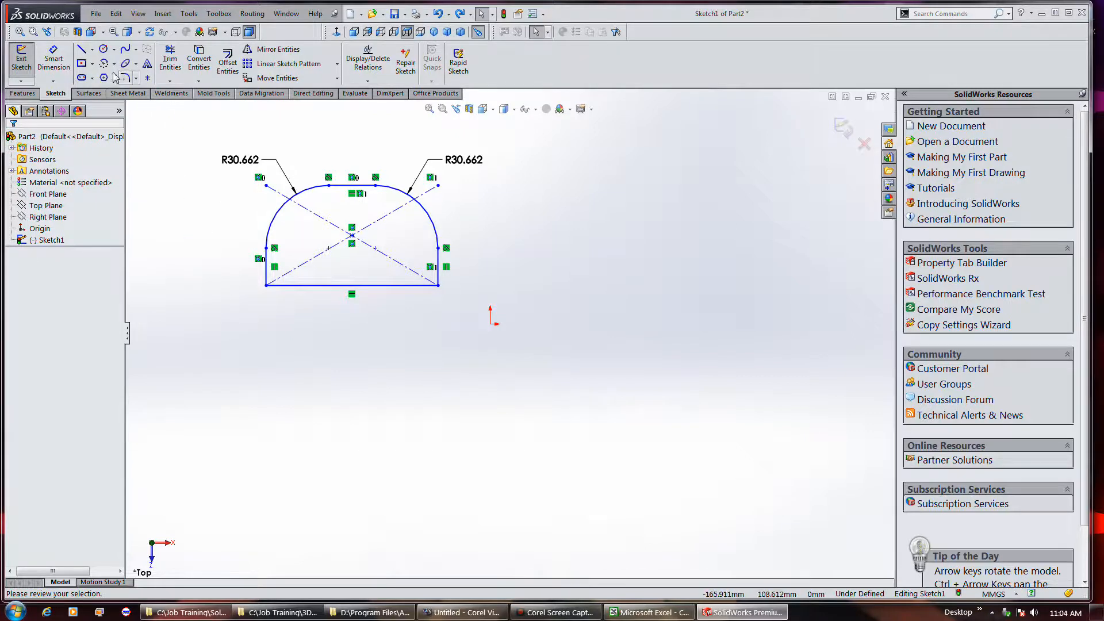
- Sketch a center rectangle about 60 mm wide and 30 mm high to the right of the filleted shape
left_click(81, 63)
left_click(471, 187)
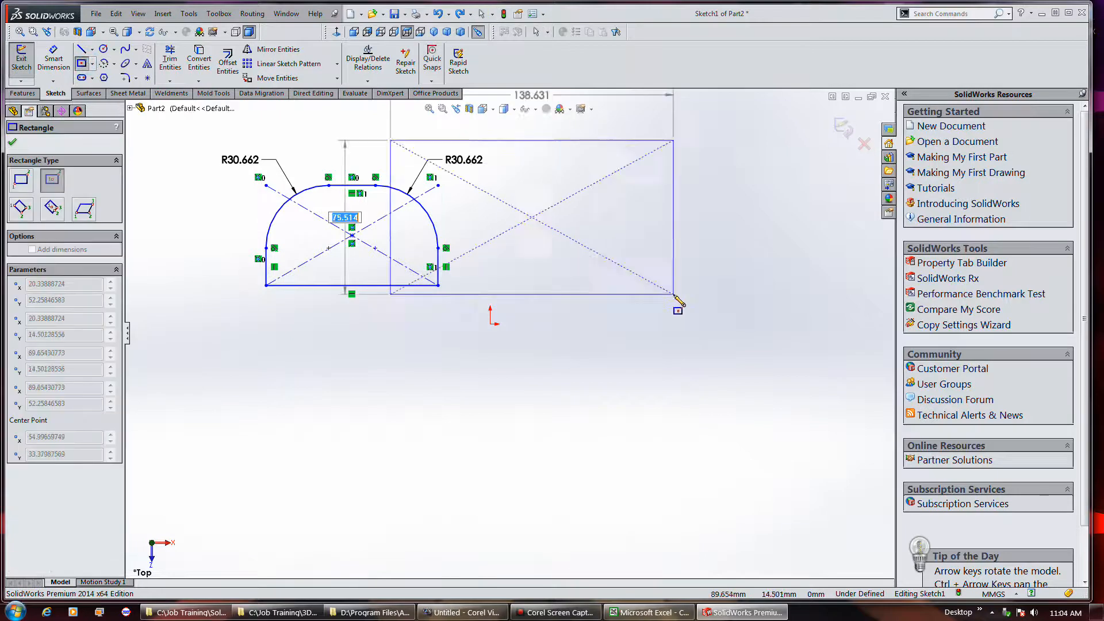
left_click(593, 248)
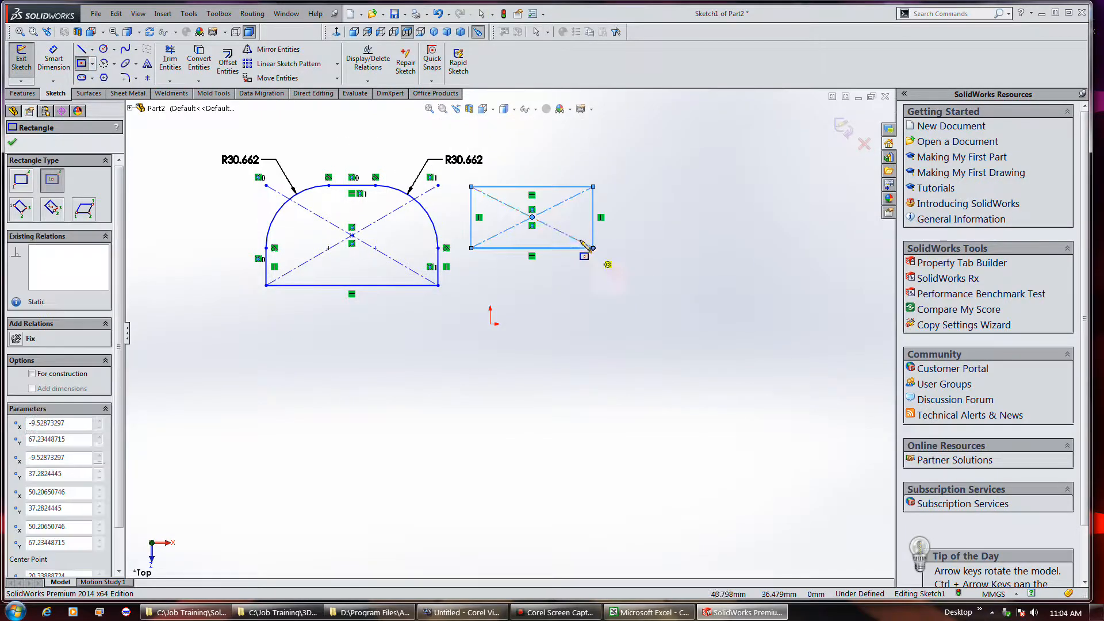
left_click(532, 217)
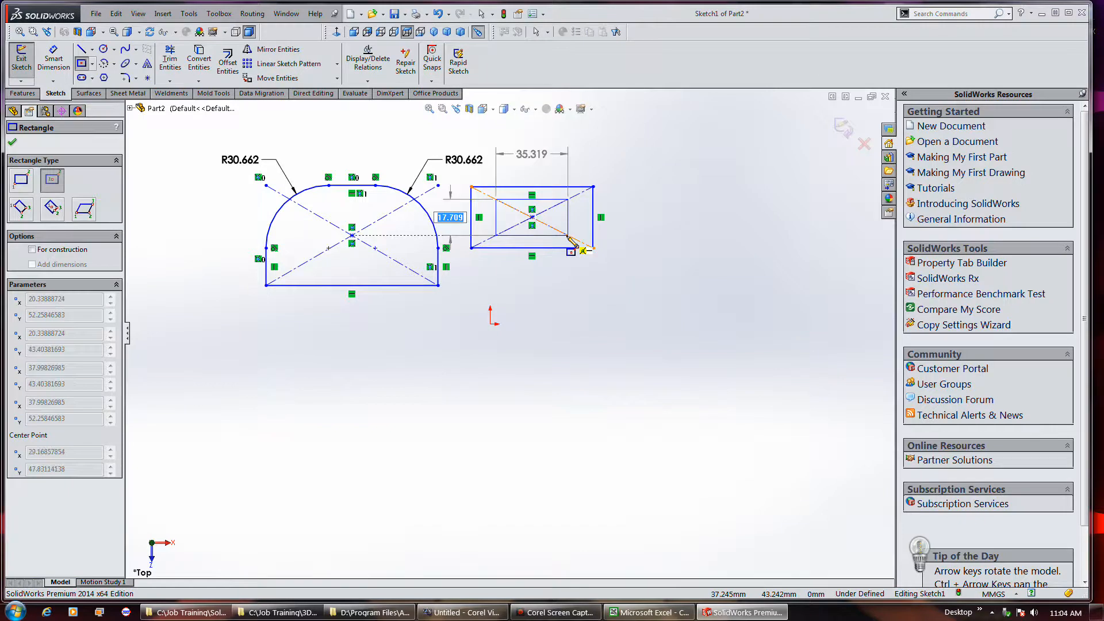
left_click(567, 236)
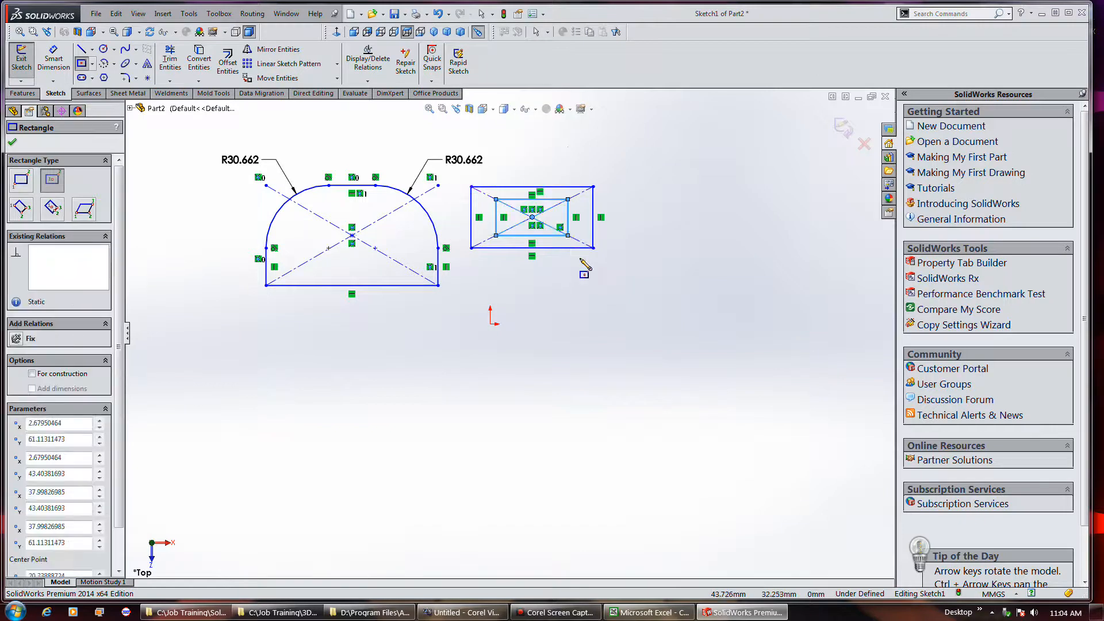
key("ctrl+z")
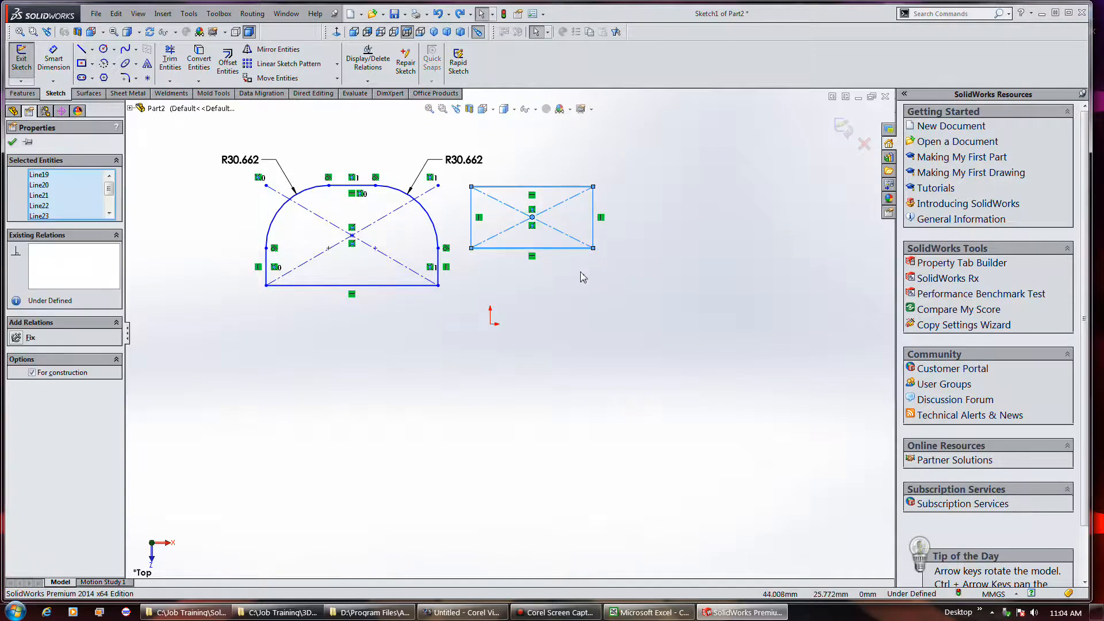
- Move the small rectangle down and to the right, and try to fillet its two upper corners at the existing radius
left_click_drag(532, 220, 605, 280)
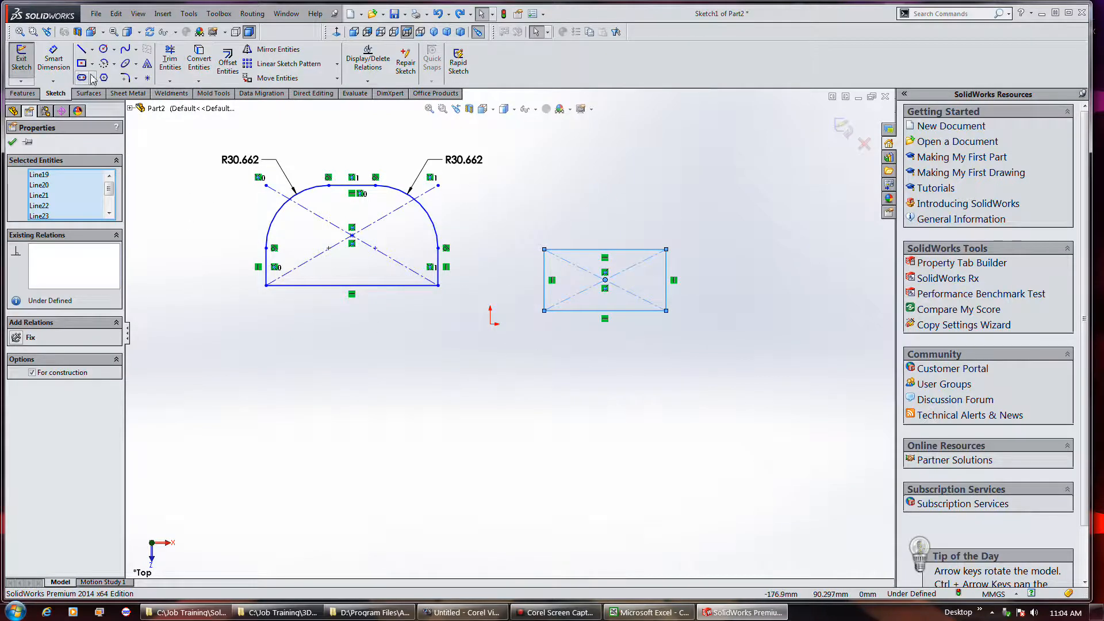
left_click(127, 77)
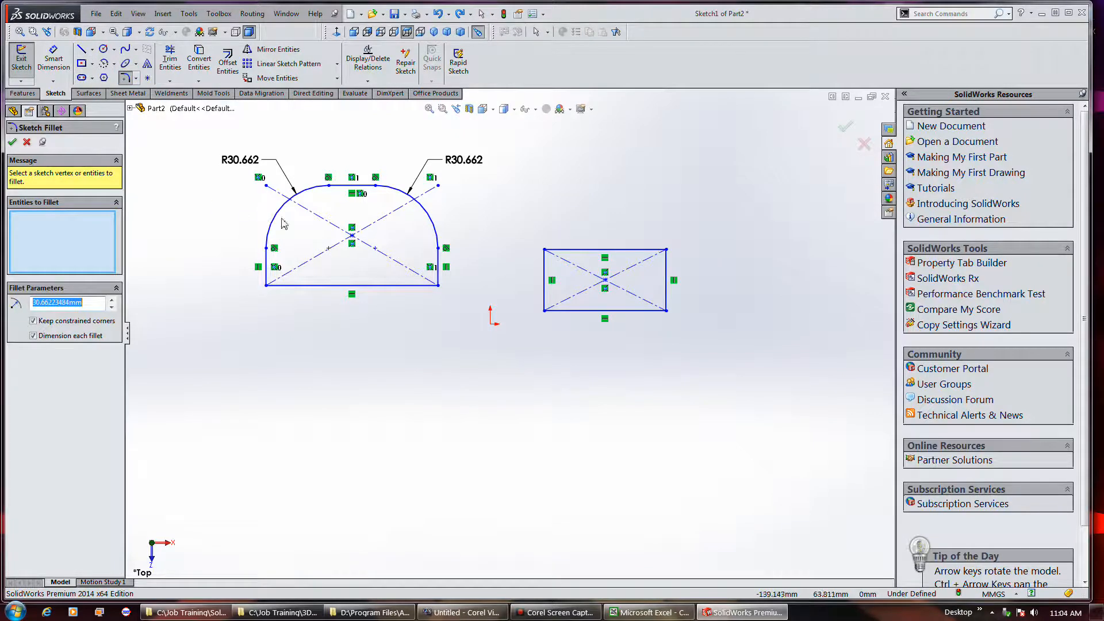
left_click(546, 249)
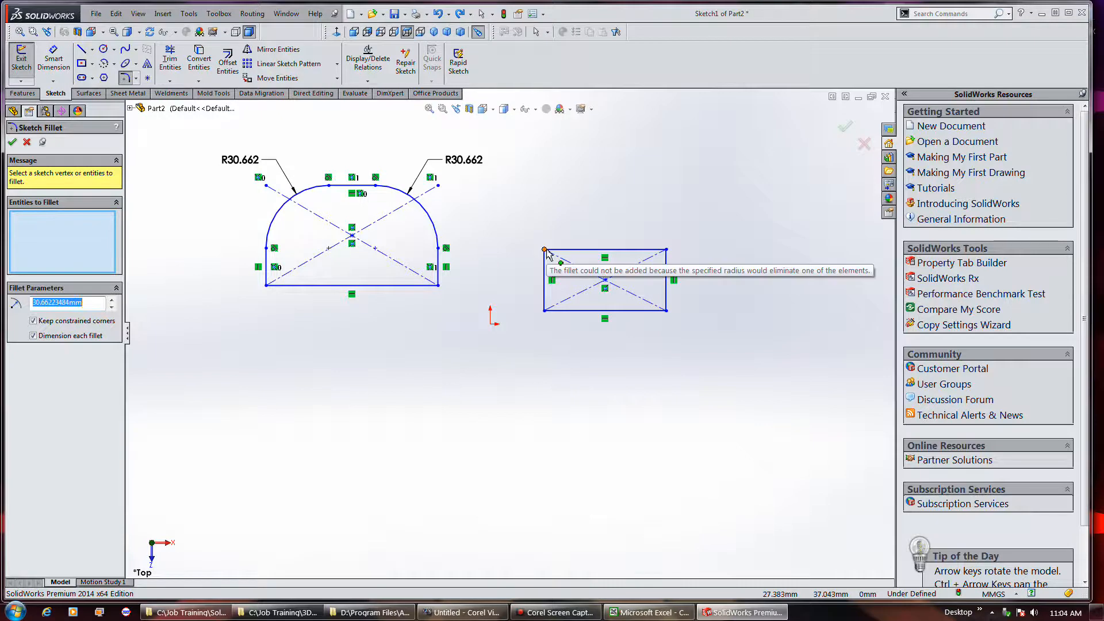
left_click(666, 250)
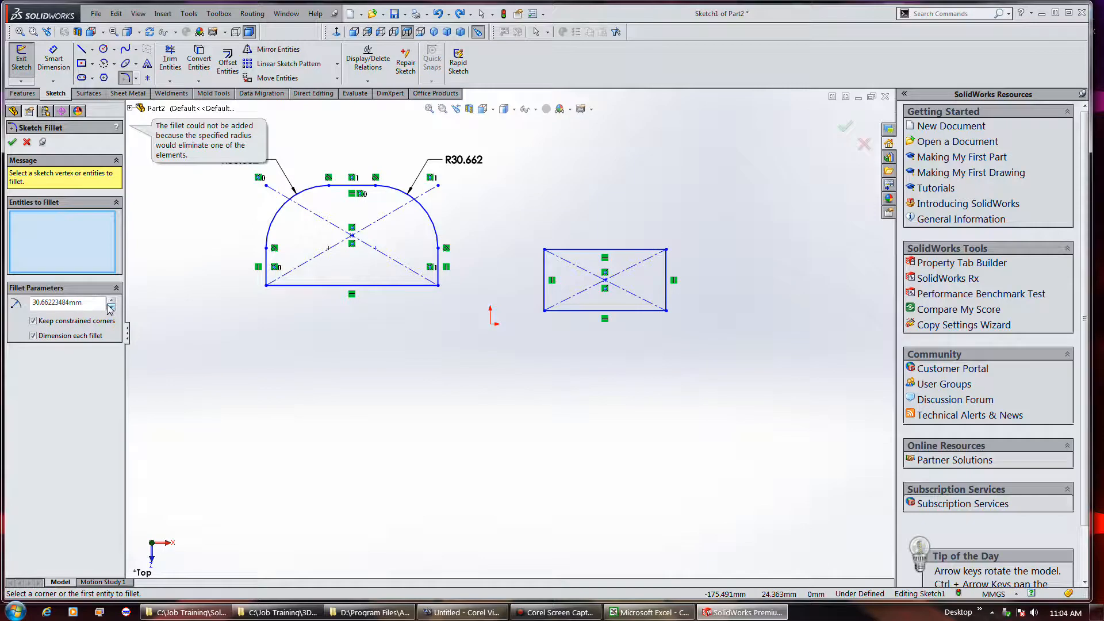
- Preview 5 mm sketch fillets on the small rectangle's two upper corners, and cancel them
double_click(81, 303)
type("5")
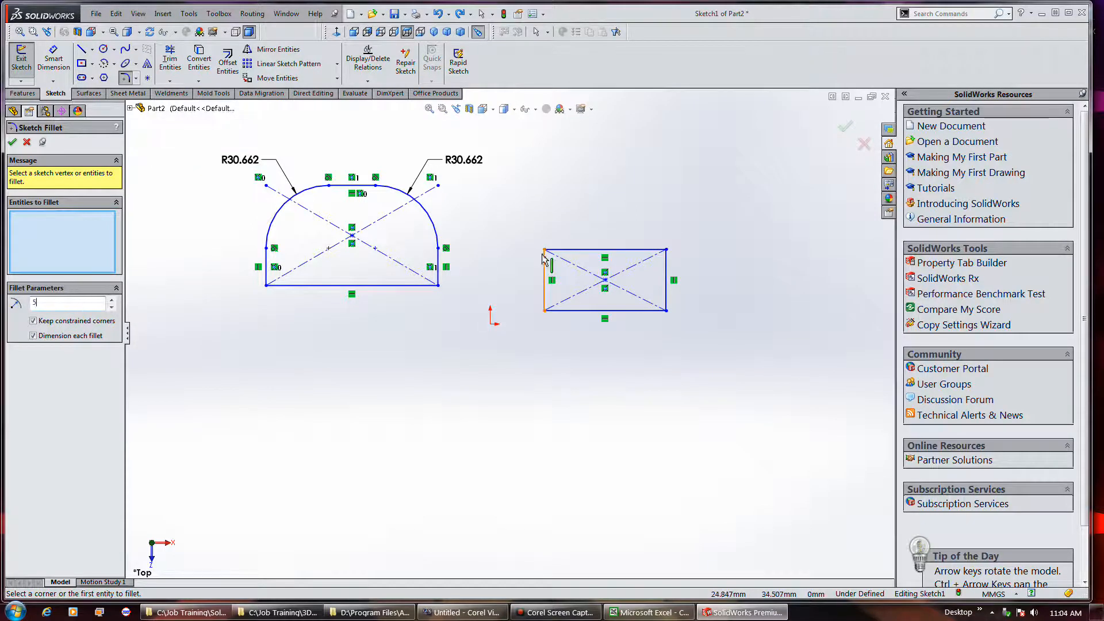
left_click(599, 250)
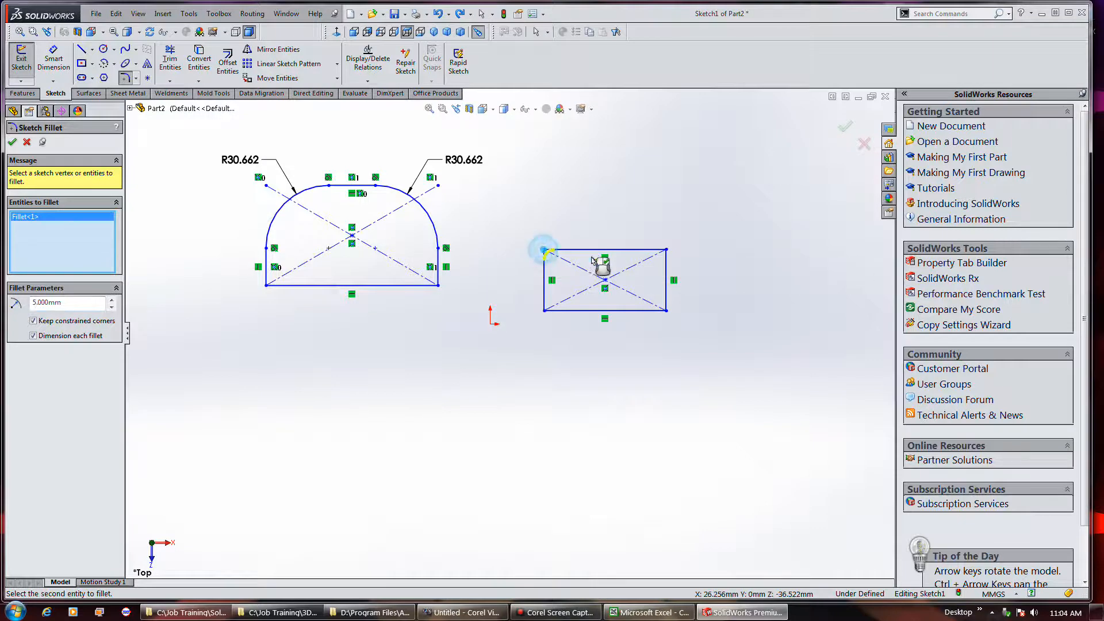
left_click(667, 251)
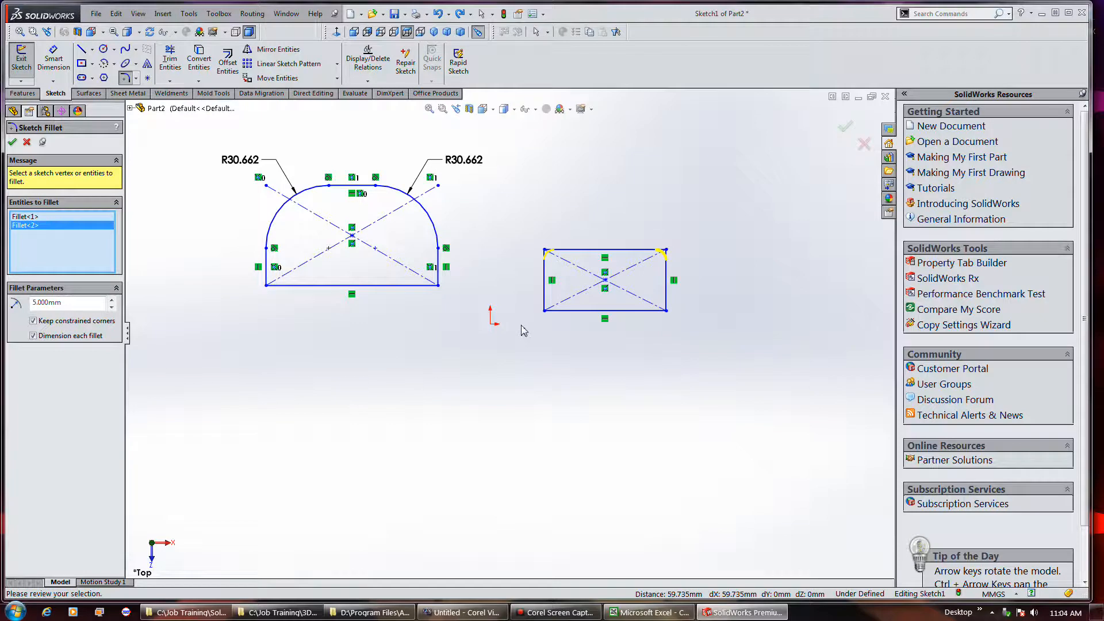
left_click(27, 142)
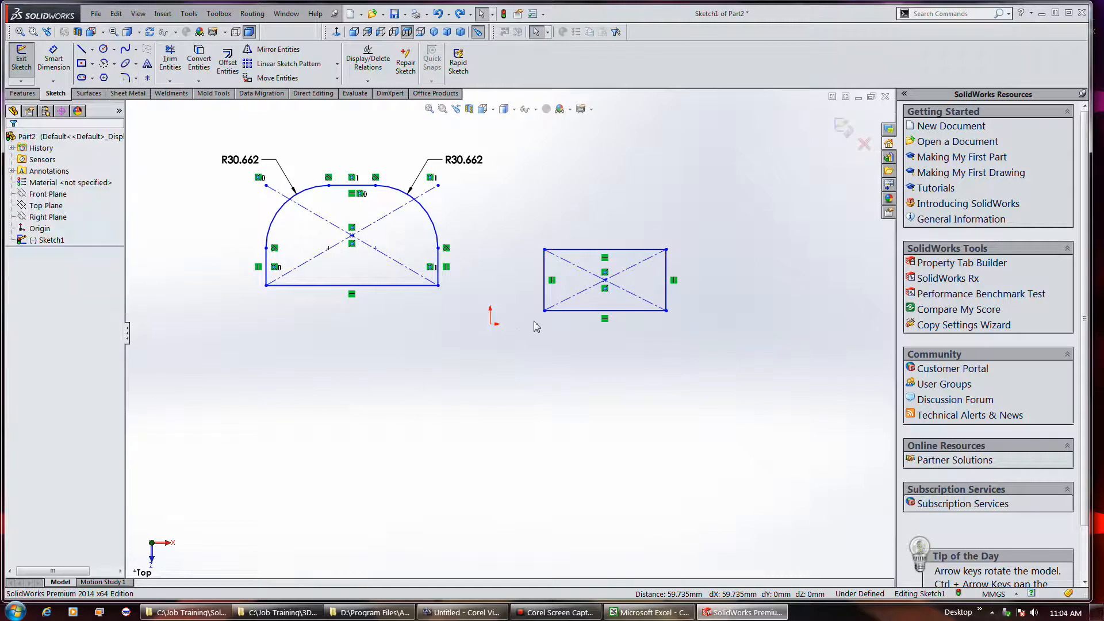
- Restart Sketch Fillet and clear its selected entities
left_click(124, 77)
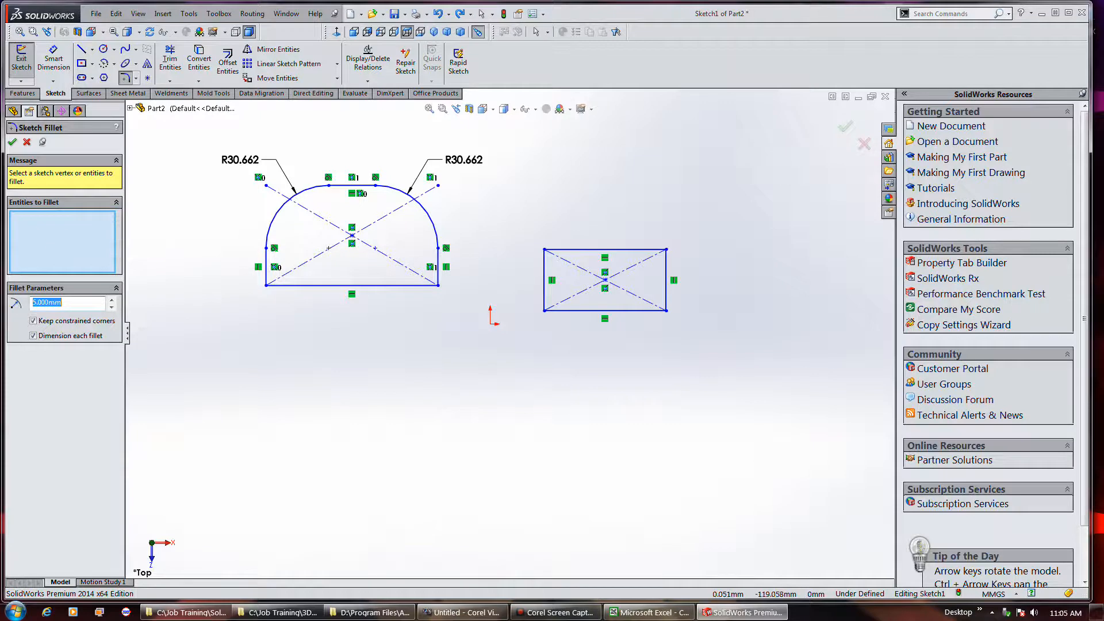
right_click(73, 241)
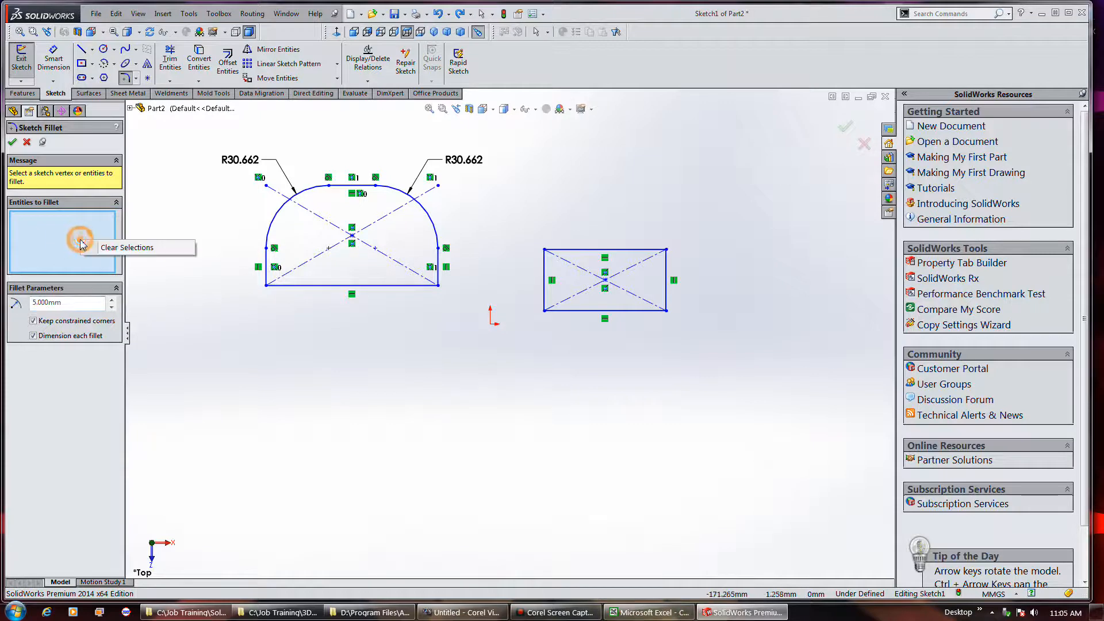
left_click(109, 249)
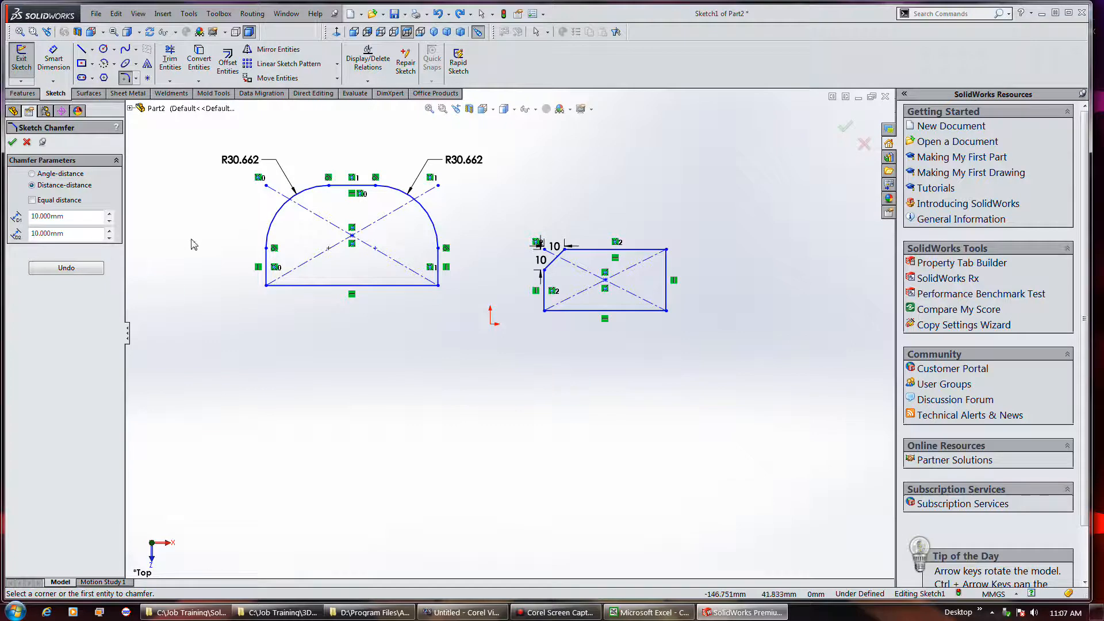
- Chamfer the small rectangle's upper-right corner with 10 mm distances, and undo the chamfers on both upper corners
left_click(665, 251)
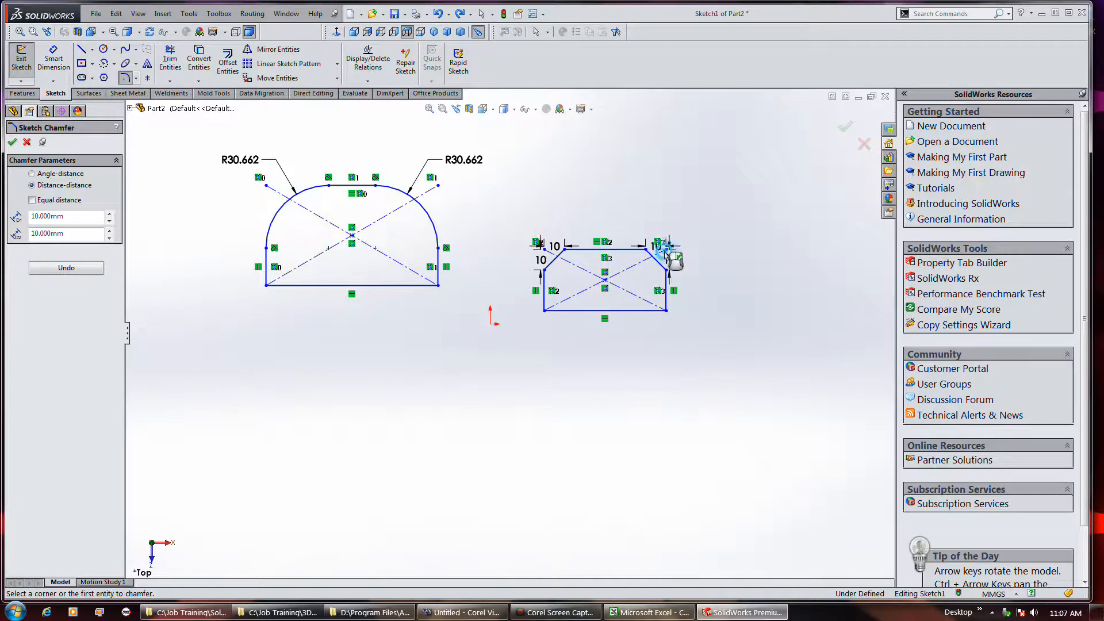
left_click(78, 273)
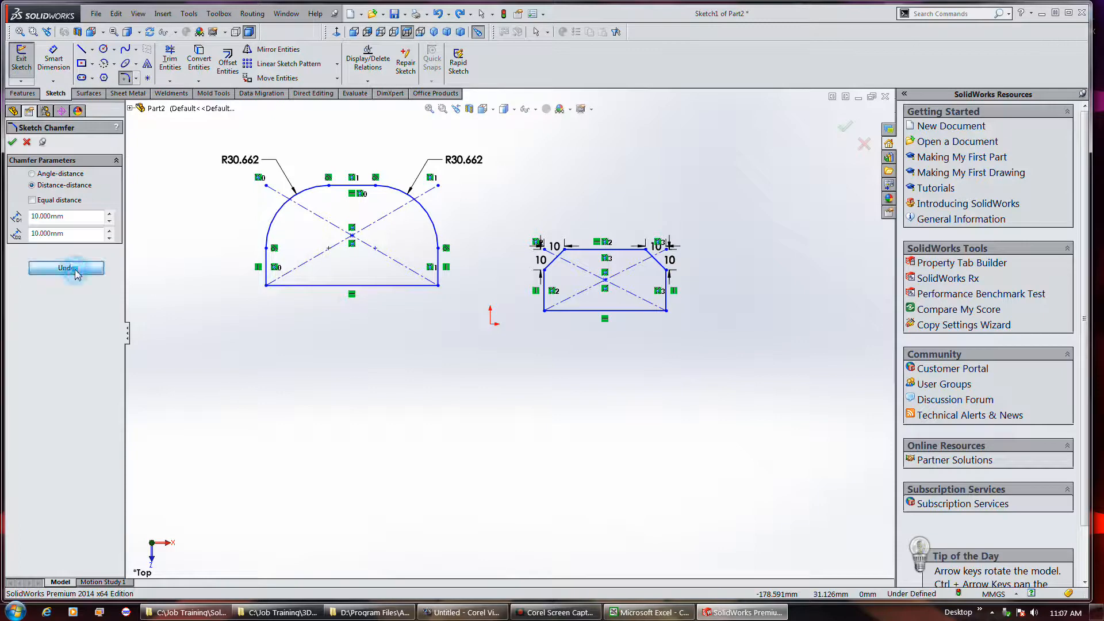
left_click(77, 270)
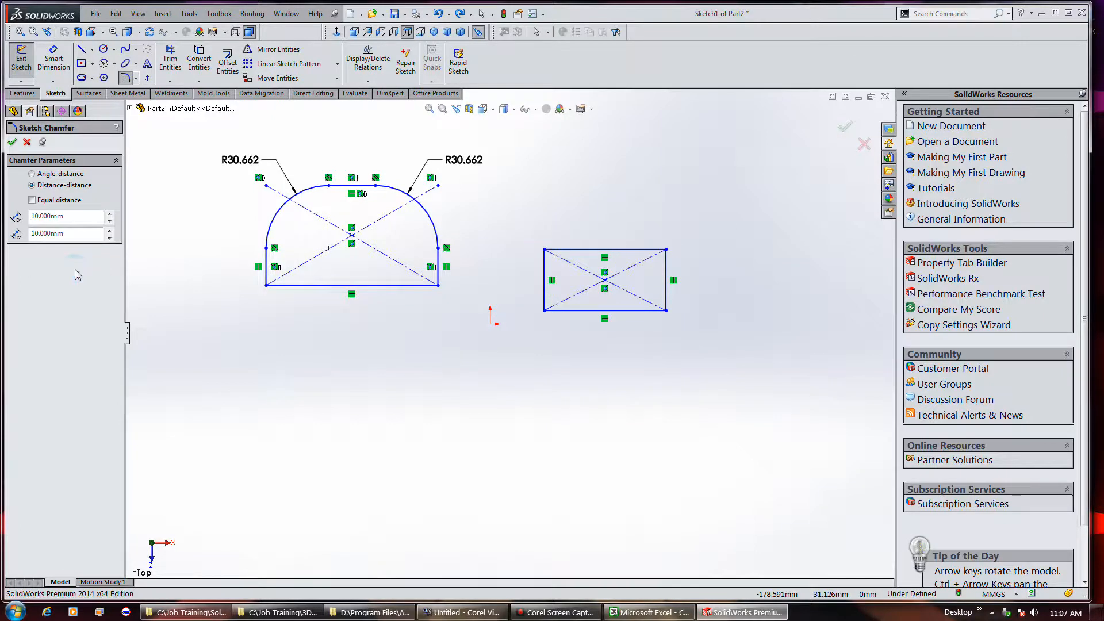
- Chamfer the small rectangle's upper-left and lower-right corners by 10 mm × 10 mm, switch on equal distance and finish Sketch Chamfer
left_click(544, 250)
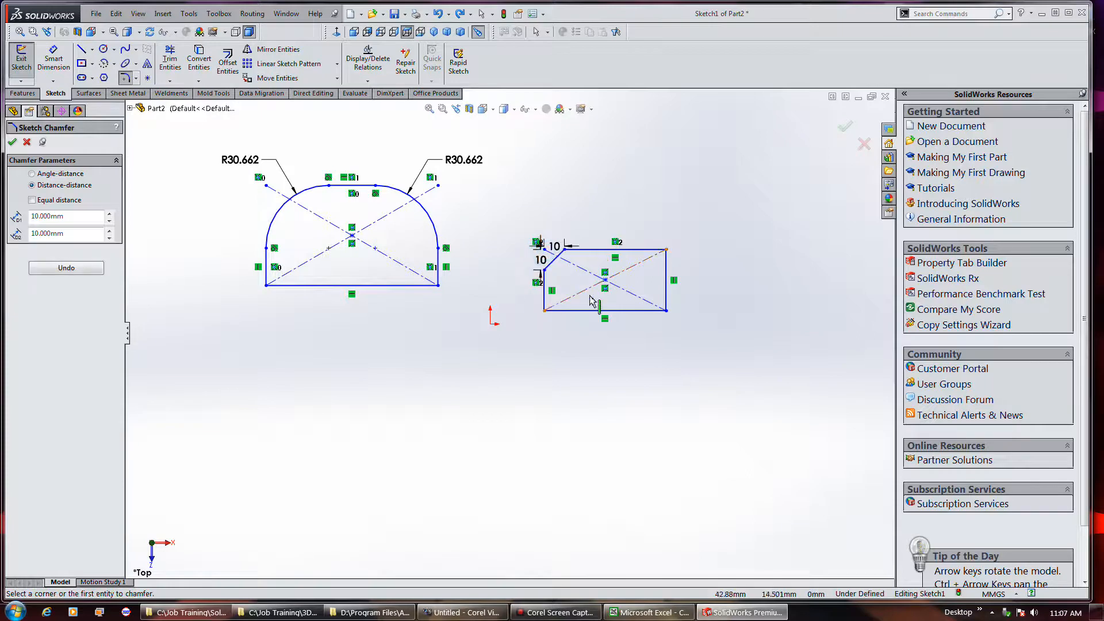
left_click(666, 312)
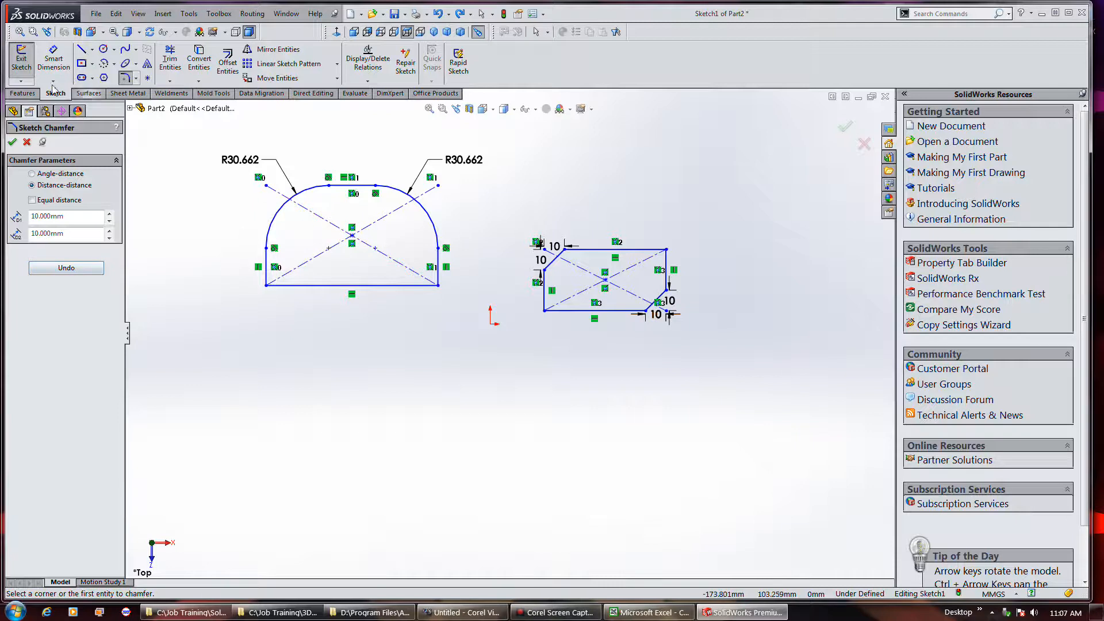
left_click(45, 201)
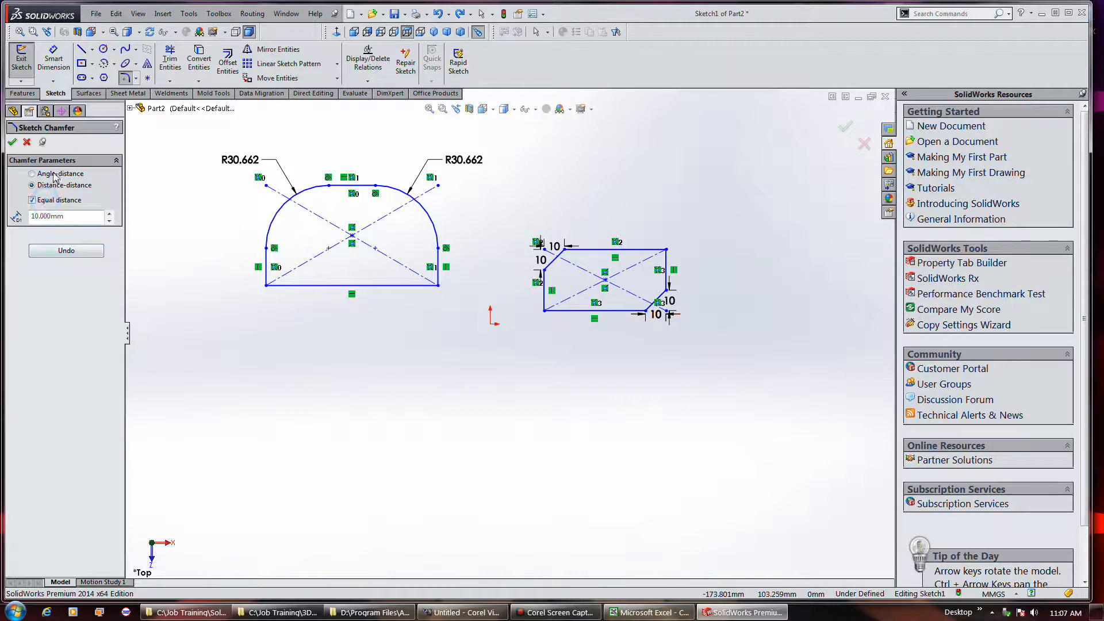
left_click(12, 143)
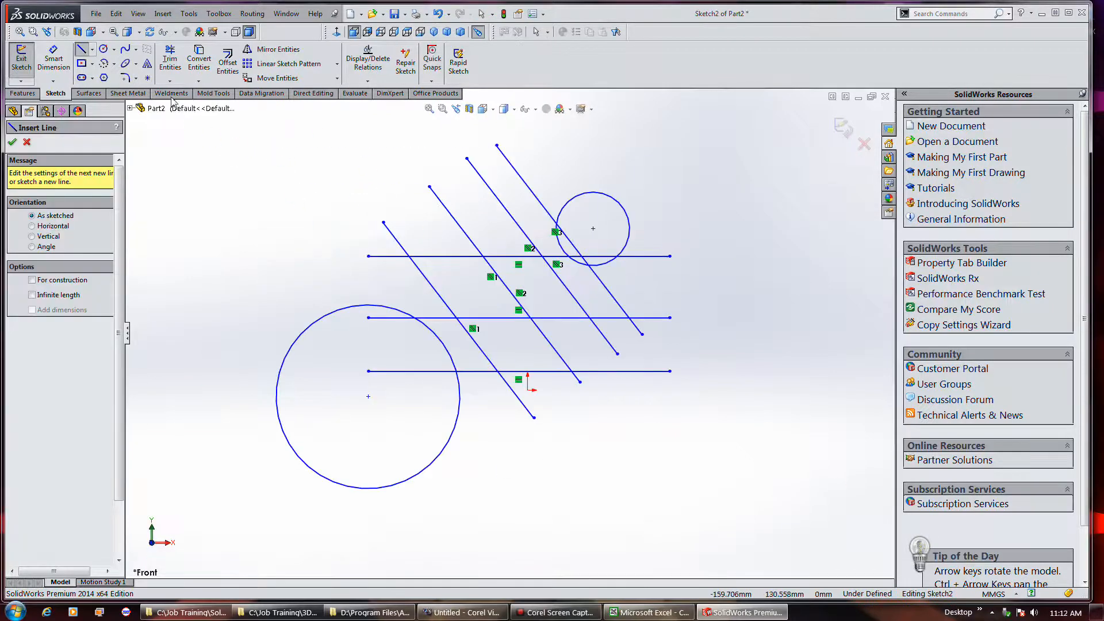
- Power trim the slanted lines and small circle above the top horizontal line, and the slanted segments between the lower two horizontals
left_click(169, 63)
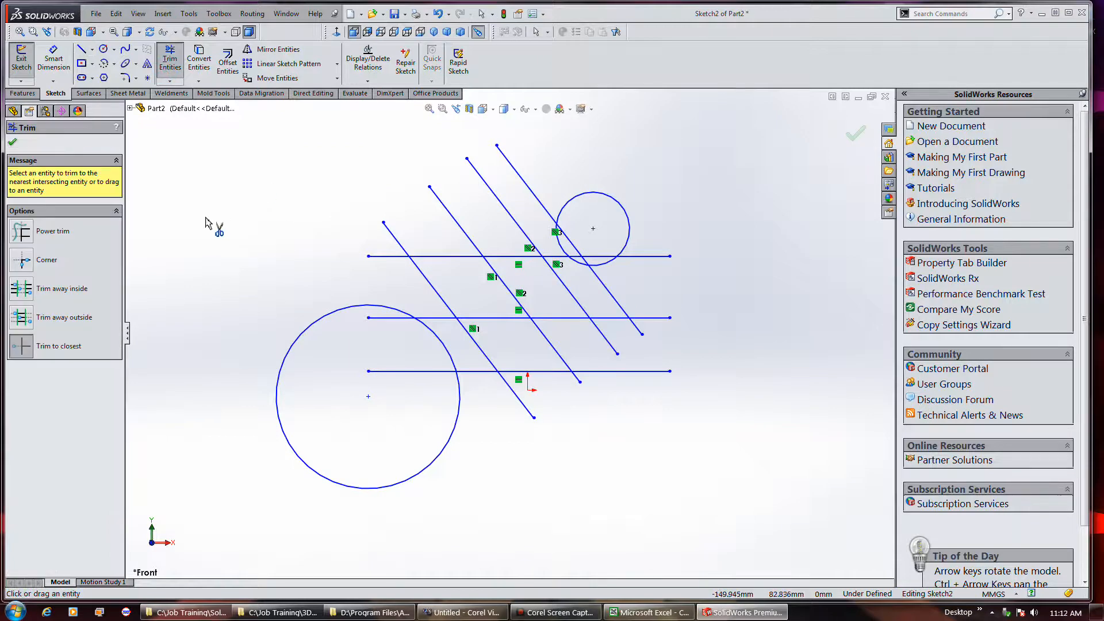
left_click(24, 233)
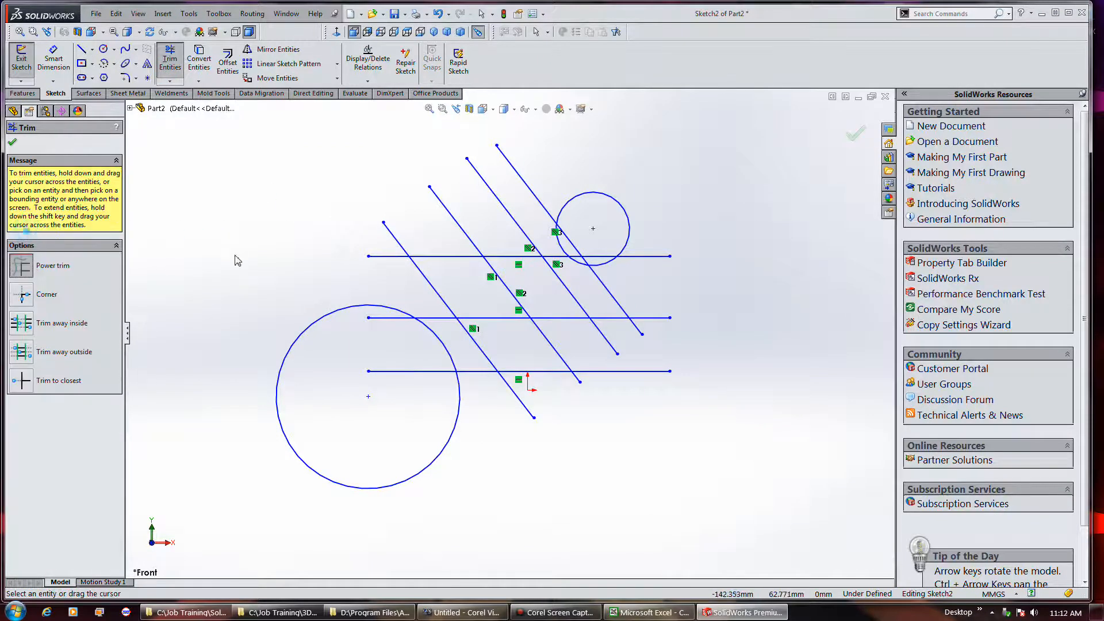
mouse_move(332, 238)
left_mouse_down()
mouse_move(385, 242)
mouse_move(539, 173)
mouse_move(582, 201)
mouse_move(551, 242)
mouse_move(591, 260)
mouse_move(578, 258)
left_mouse_up()
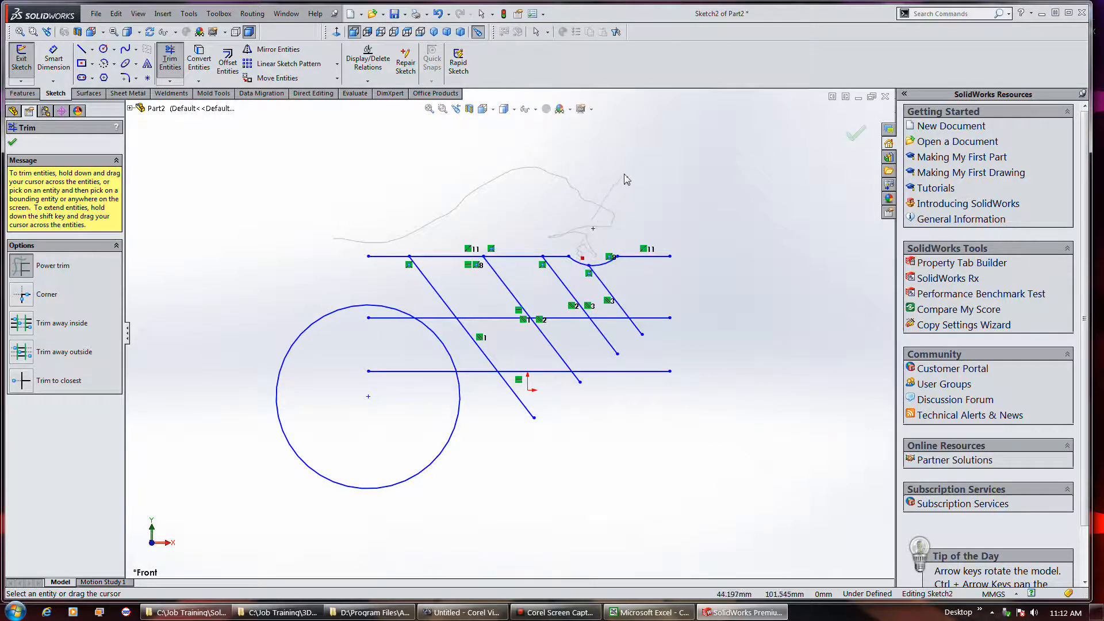
left_click_drag(663, 342, 476, 361)
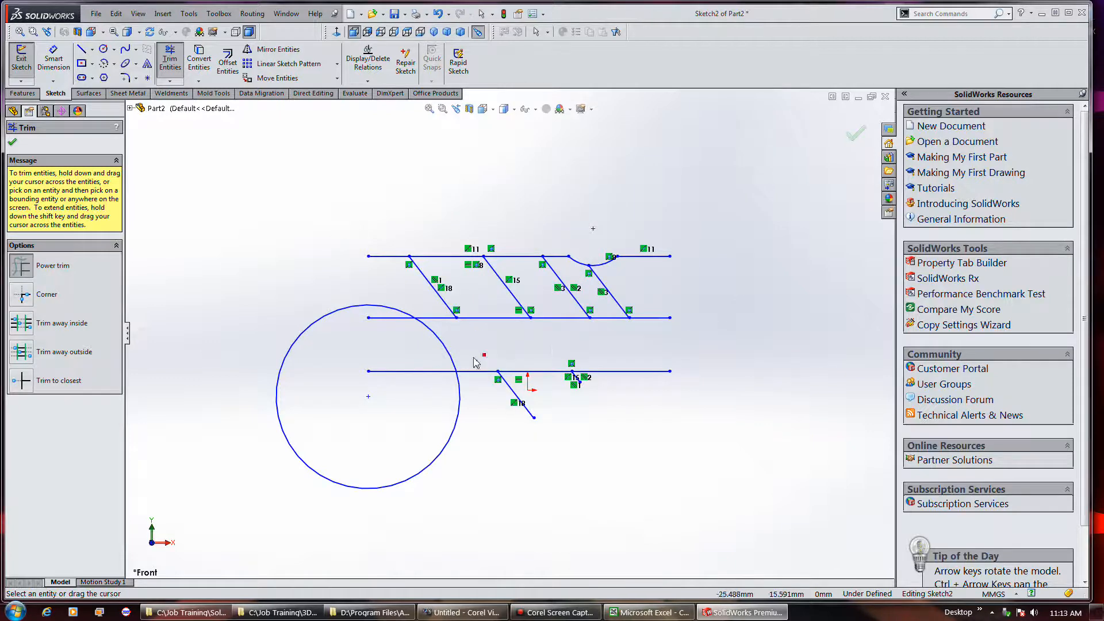
- Power trim the second slanted line's remaining upper segment and the large circle's arc between the horizontals, and undo all power trims
left_click_drag(532, 295, 512, 309)
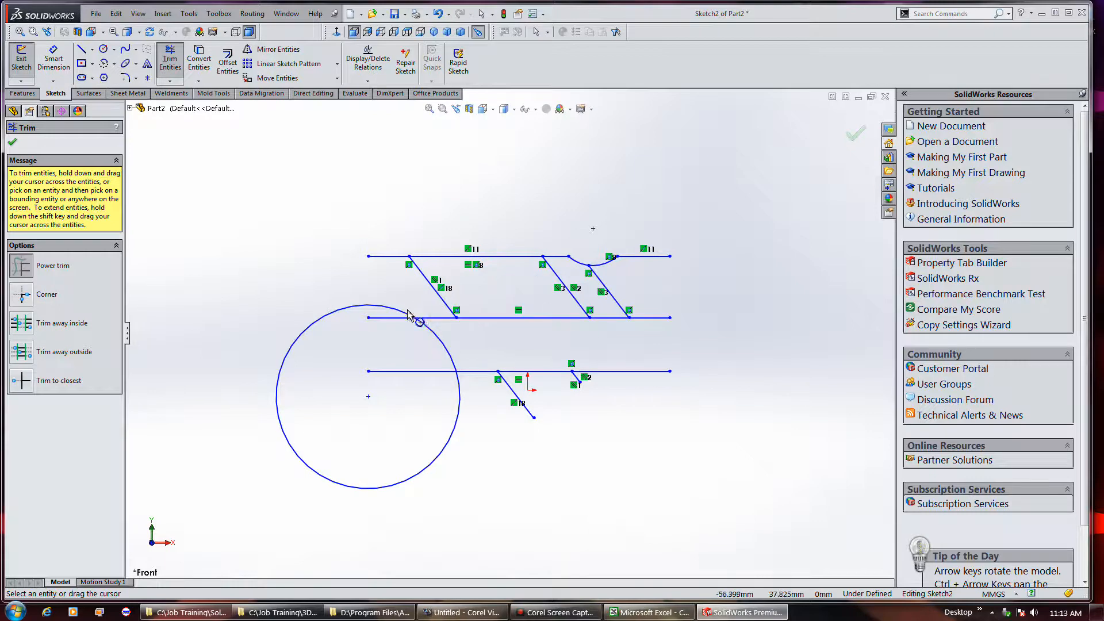
left_click_drag(468, 352, 437, 360)
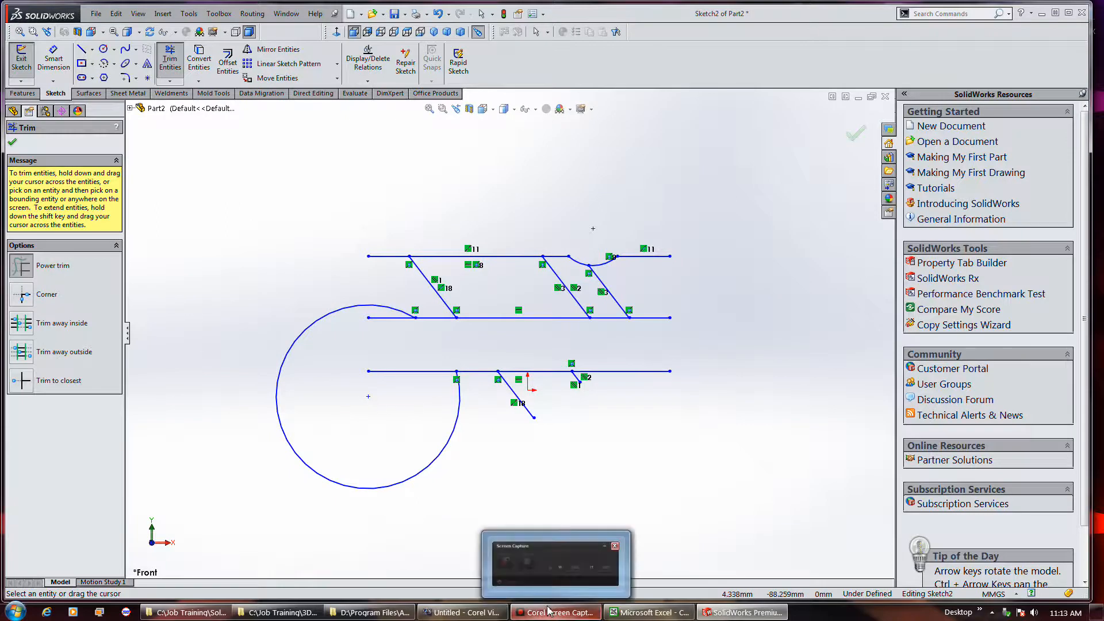
left_click(438, 13)
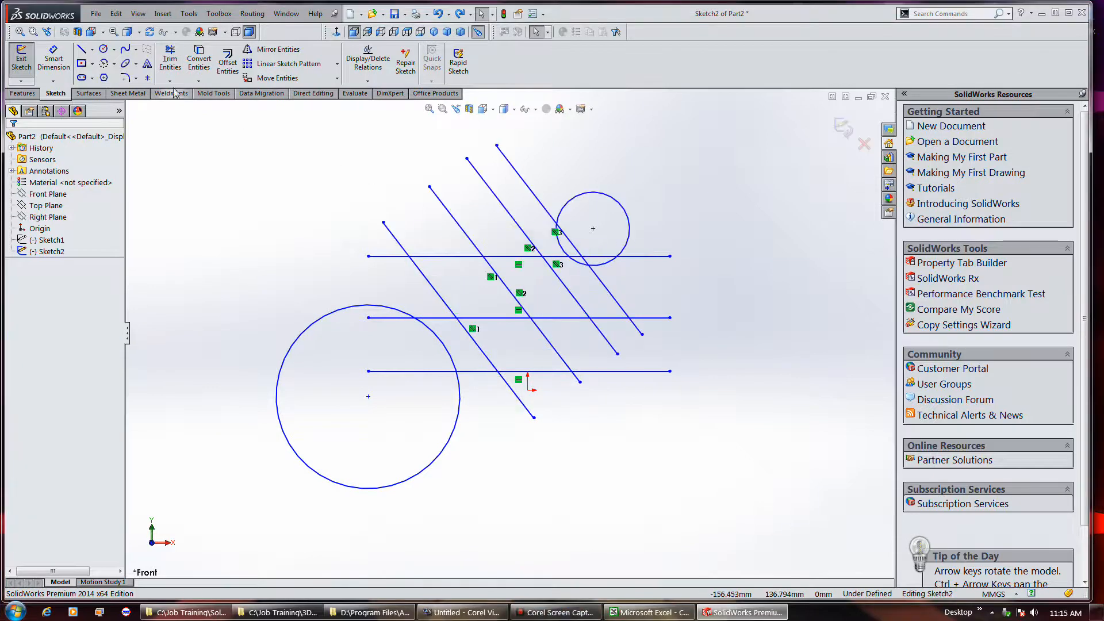
- Corner trim the leftmost slanted line with the top horizontal line, and undo the trim
left_click(170, 58)
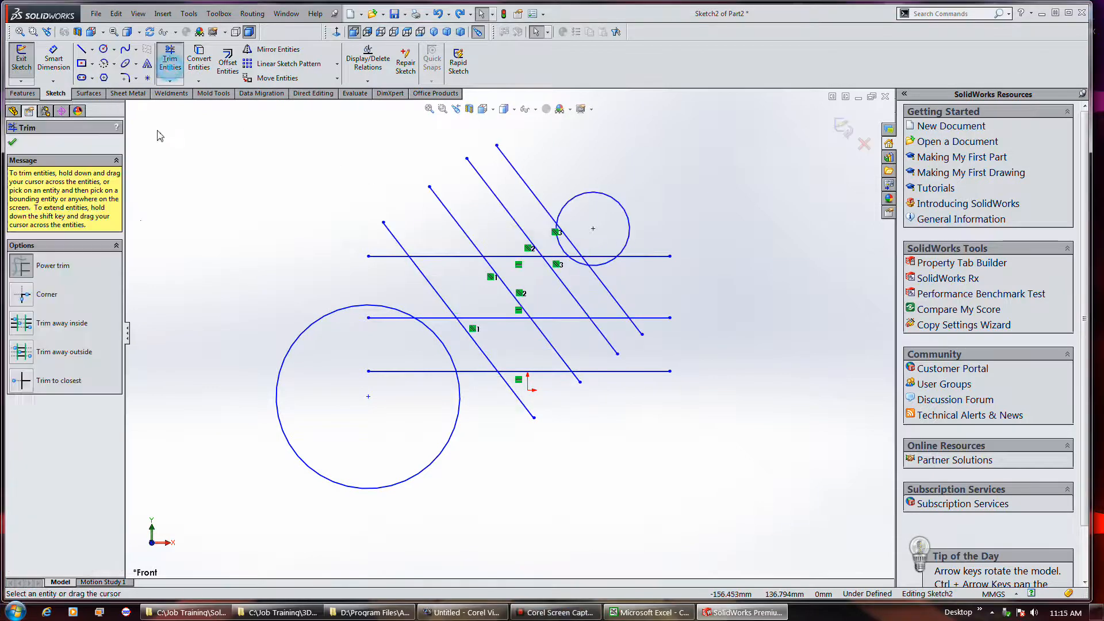
left_click(21, 294)
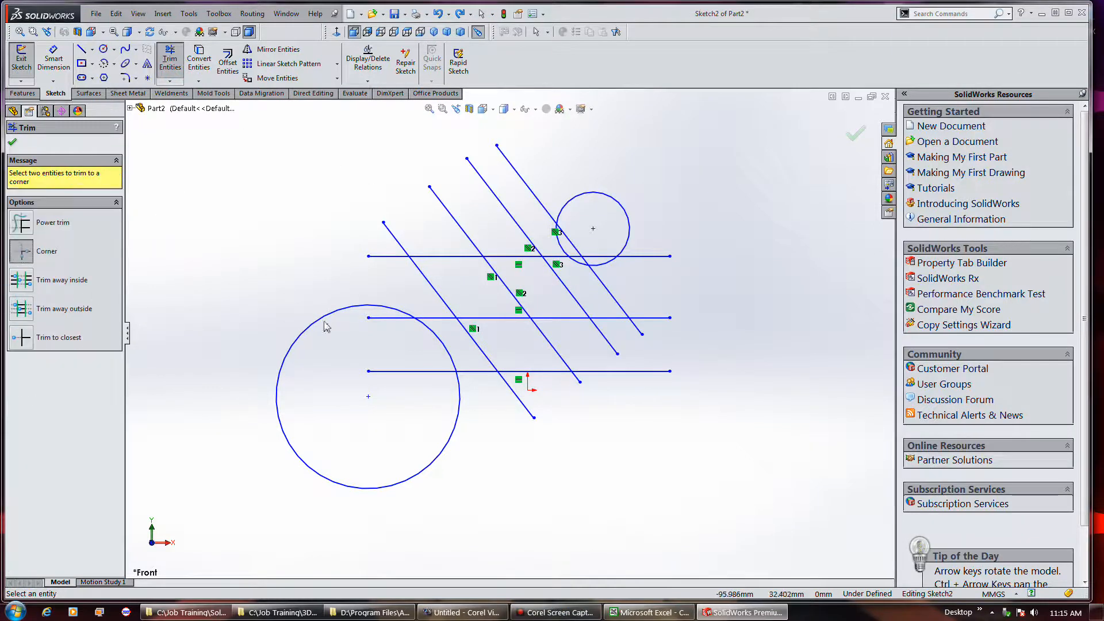
left_click(415, 270)
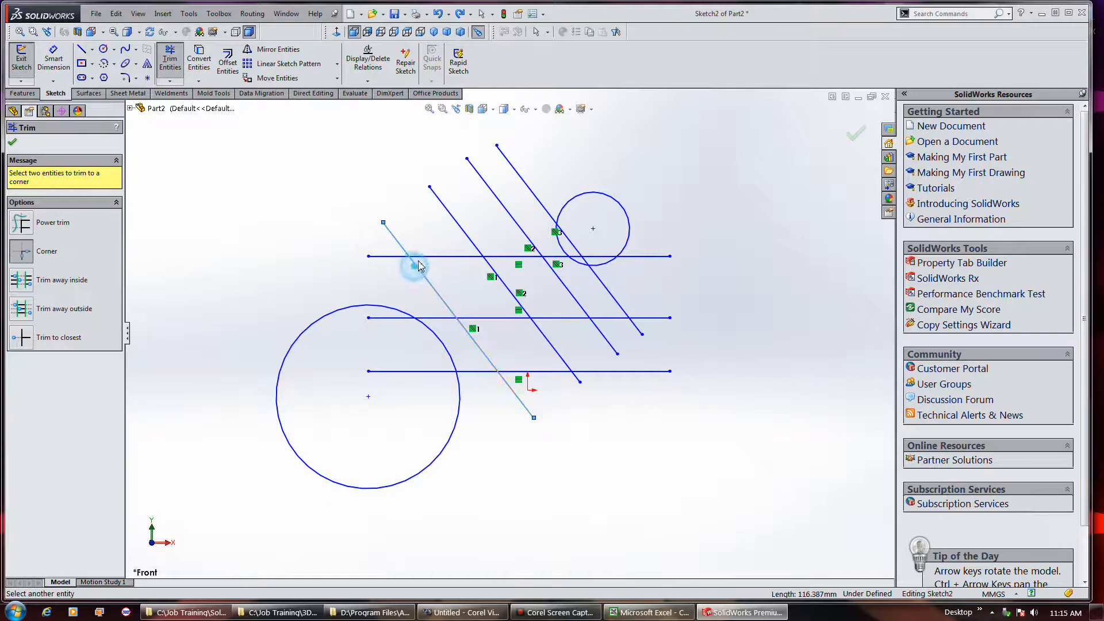
left_click(422, 257)
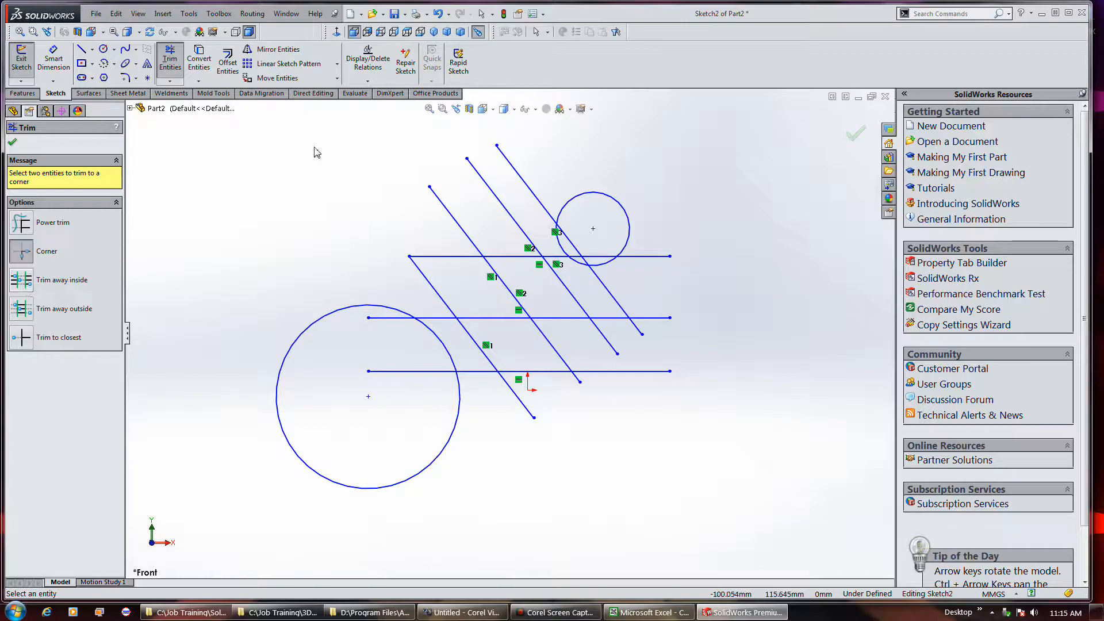
left_click(438, 15)
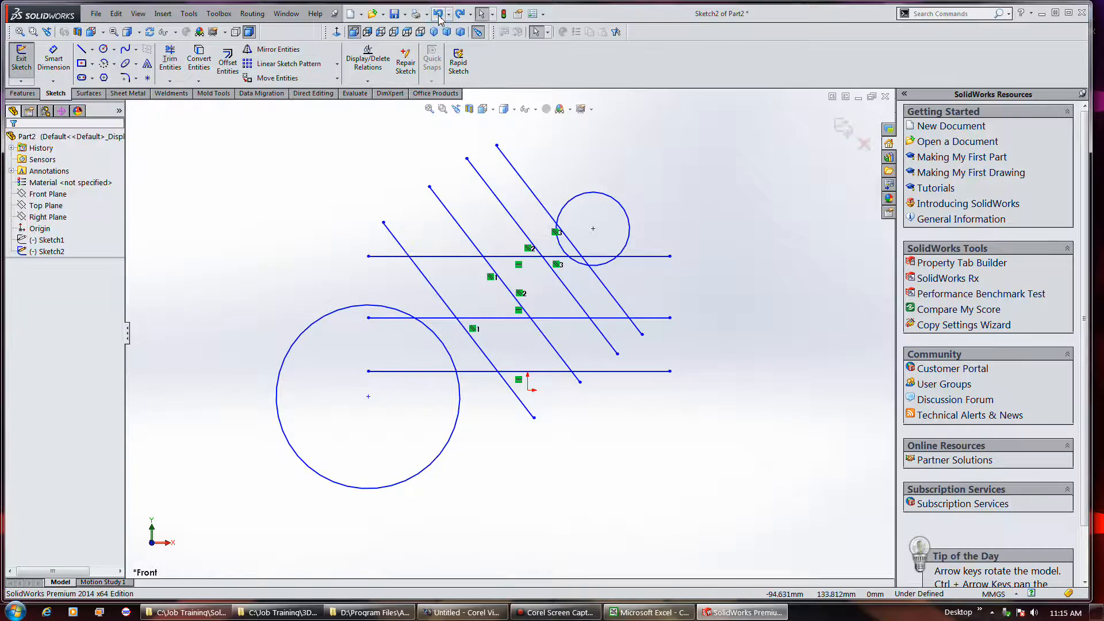
- Trim away the three horizontal lines and the second slanted line inside the boundaries formed by the first and third slanted lines
left_click(170, 57)
left_click(21, 284)
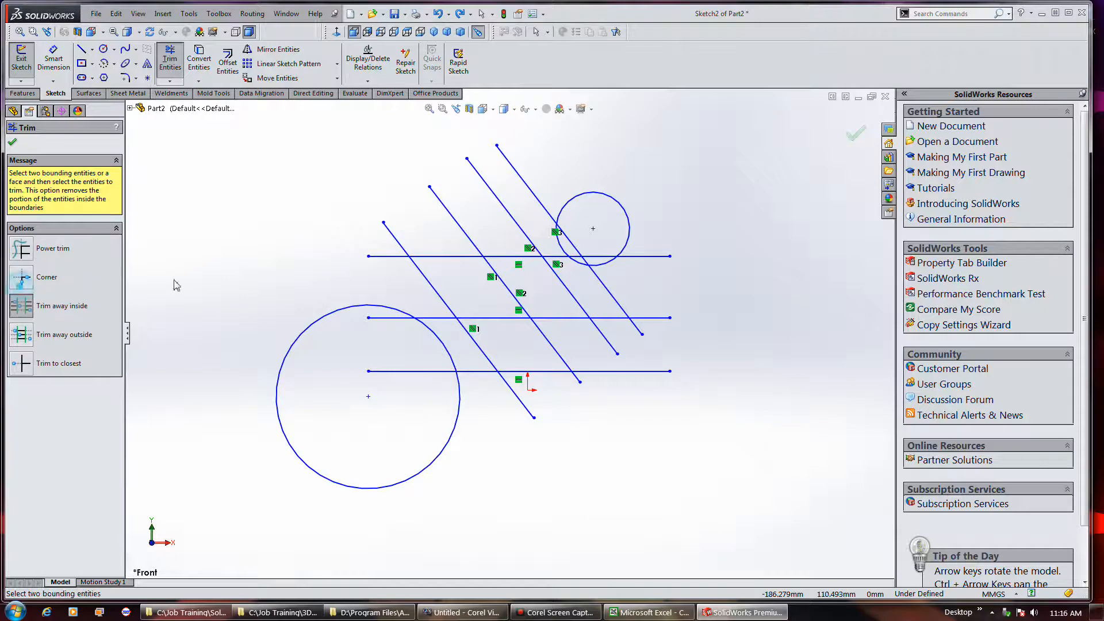
left_click(438, 292)
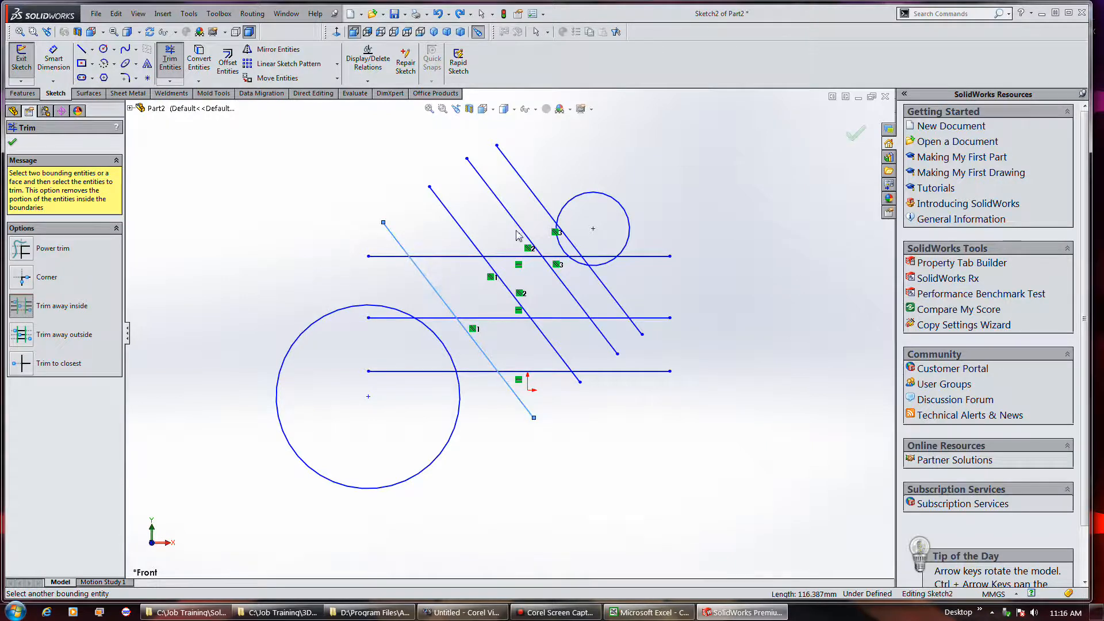
left_click(518, 224)
left_click(449, 256)
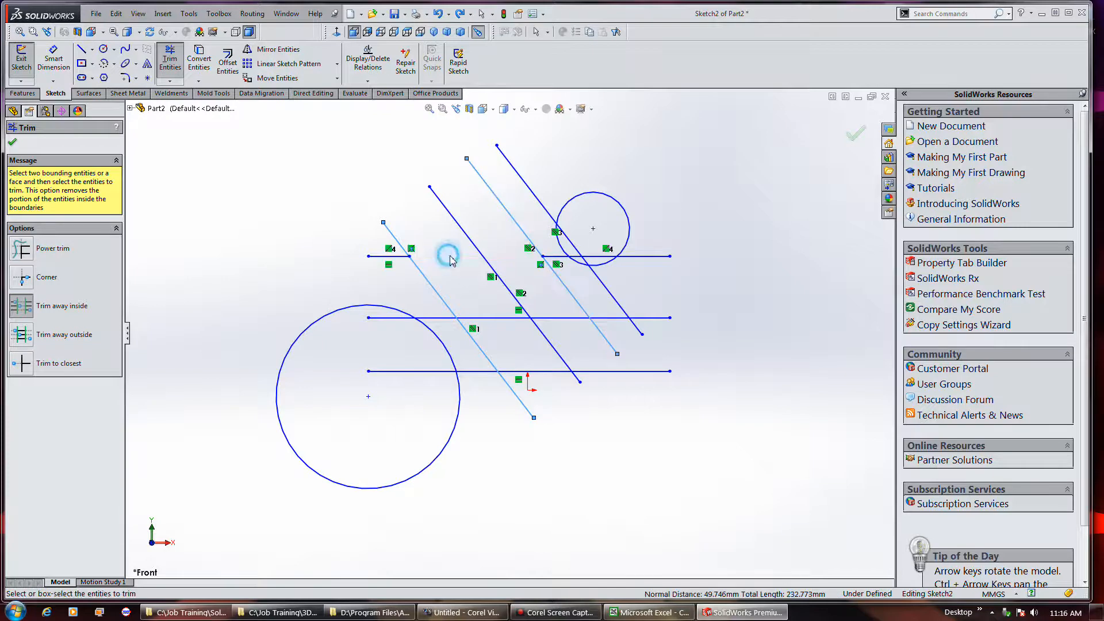
left_click(489, 317)
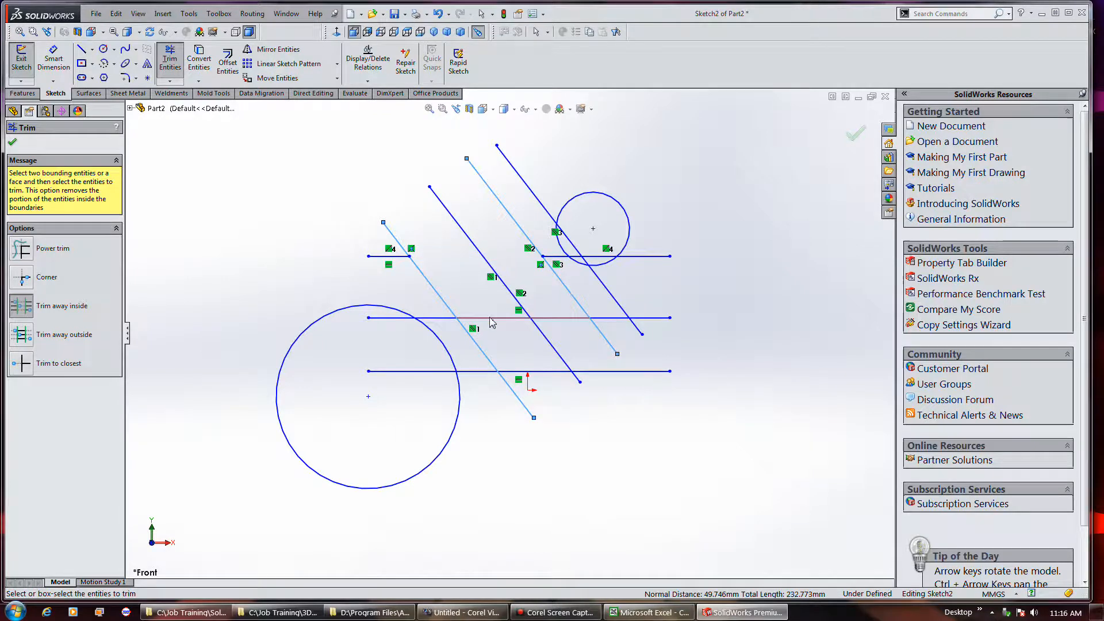
left_click(537, 372)
left_click(564, 362)
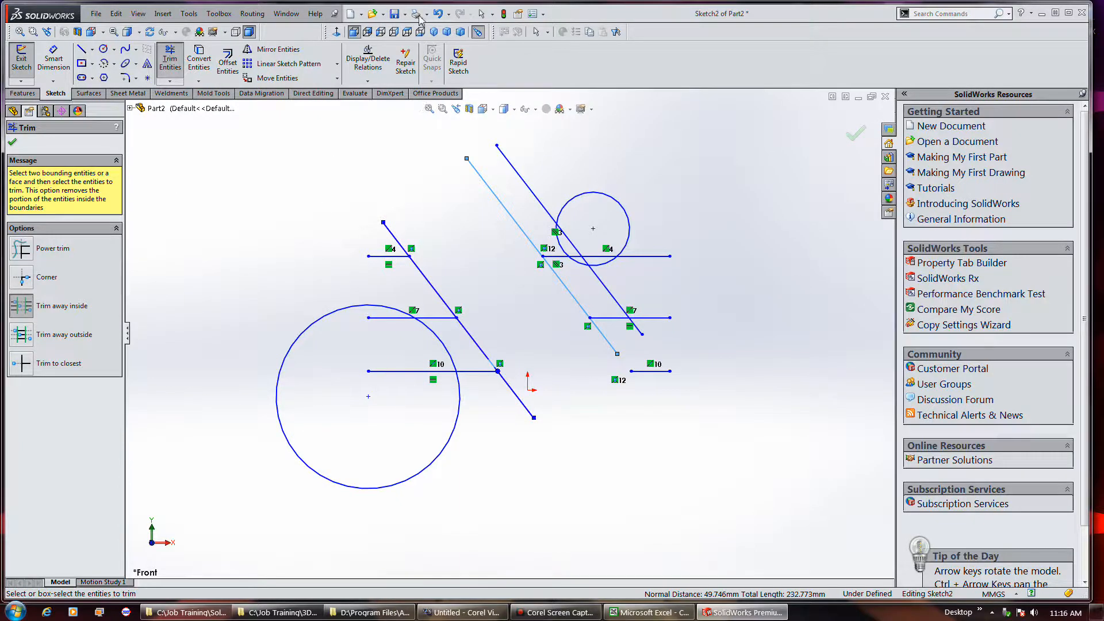
- Undo the inside trims on the three horizontal lines and the second slanted line
left_click(438, 14)
left_click(438, 14)
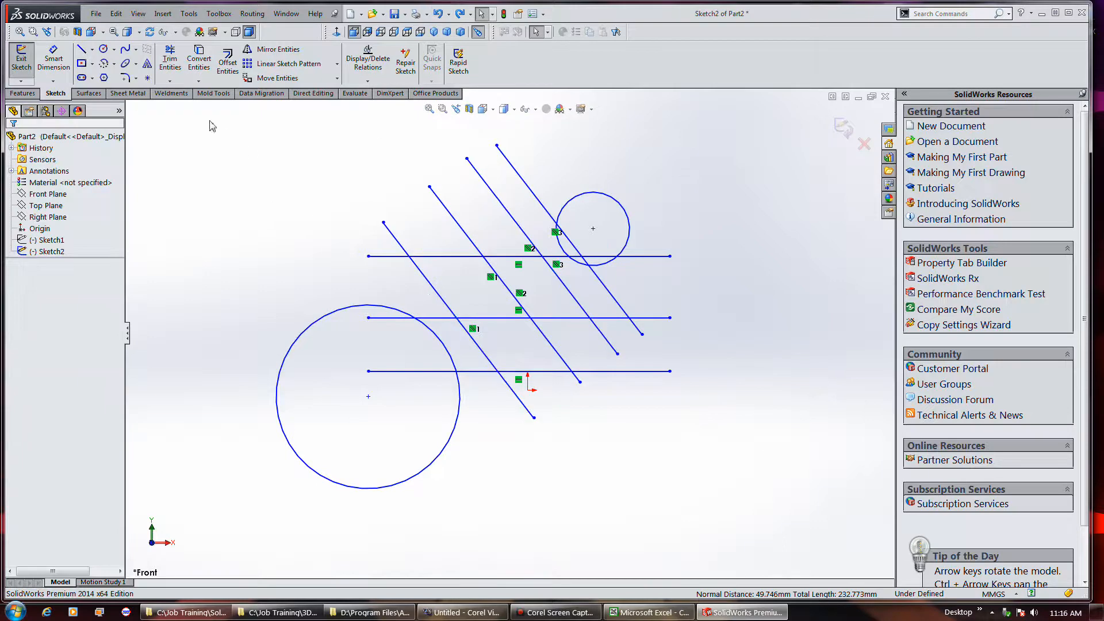
- Trim away the three horizontal lines outside the boundaries formed by the first and third slanted lines, and undo the trims
left_click(170, 57)
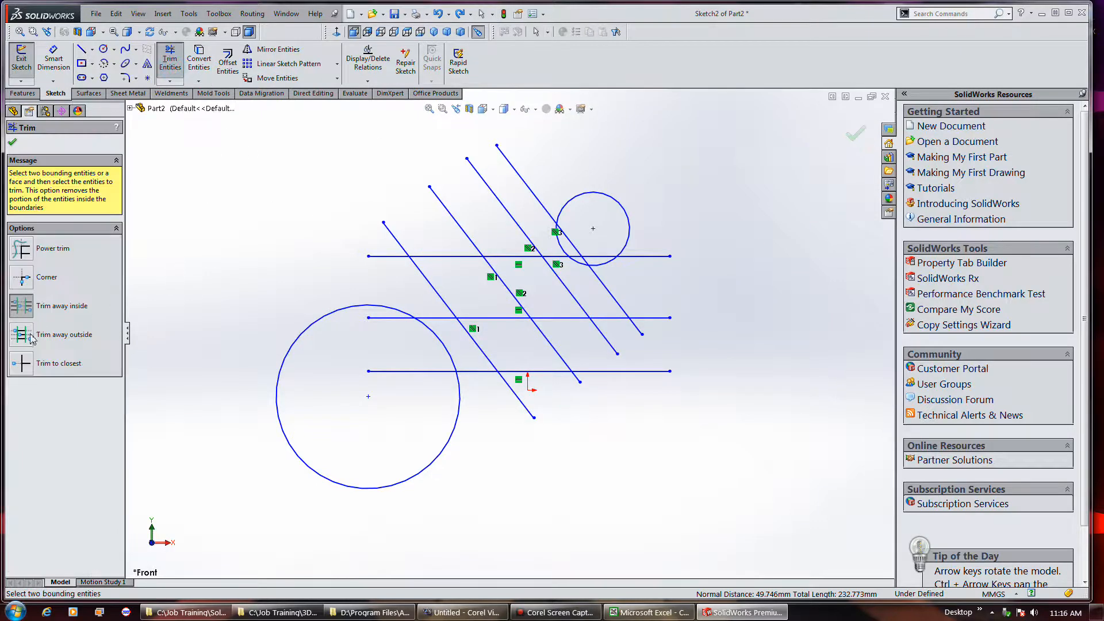
left_click(32, 338)
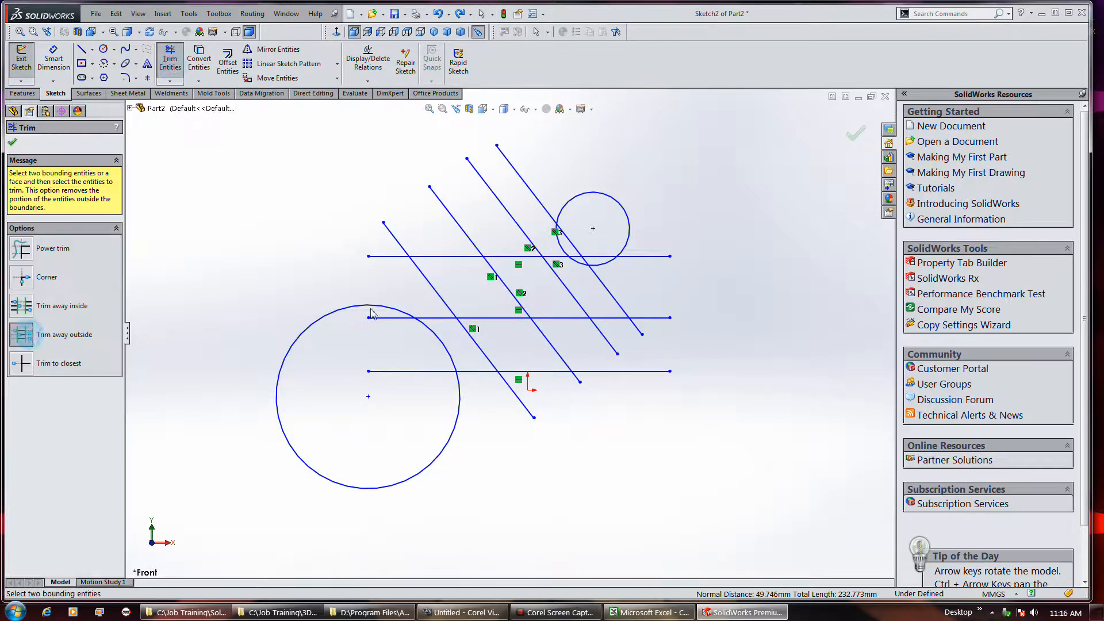
left_click(440, 299)
left_click(525, 235)
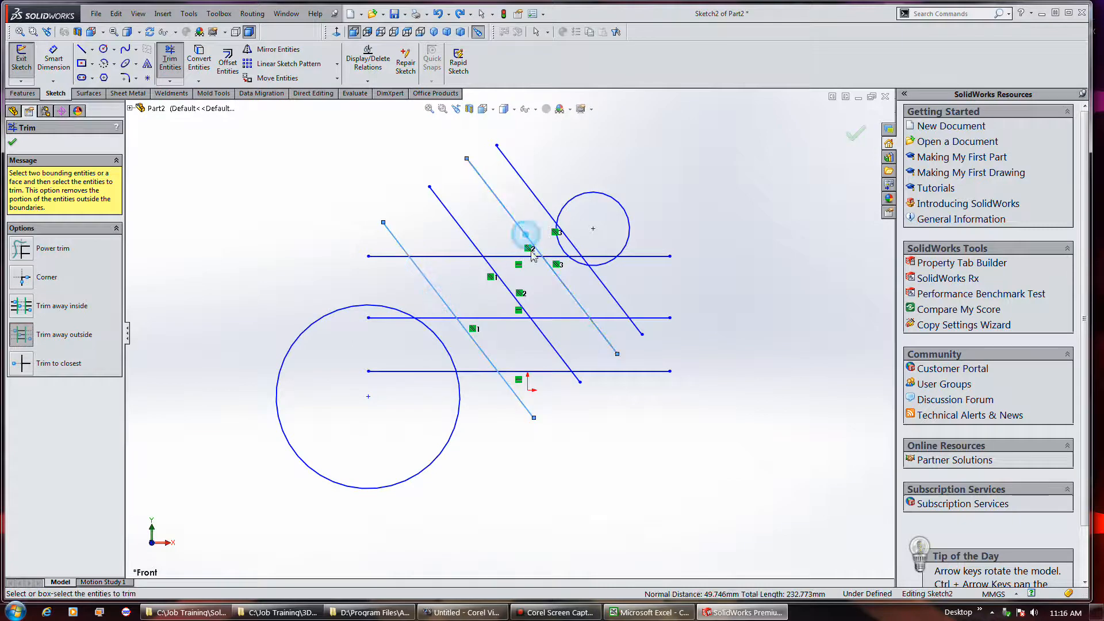
left_click(632, 256)
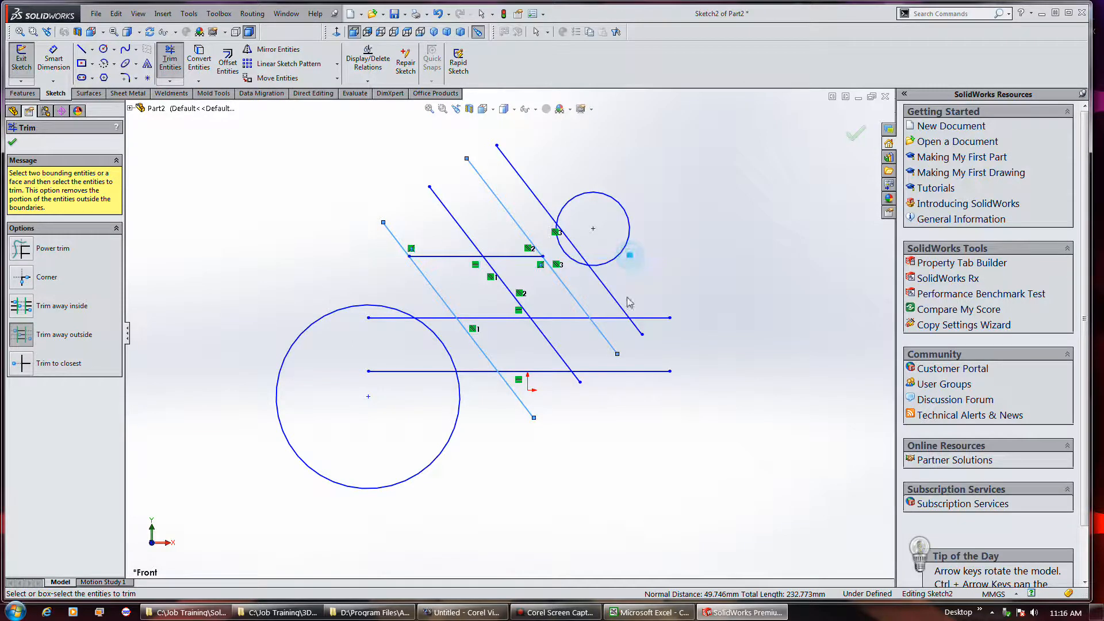
left_click(613, 318)
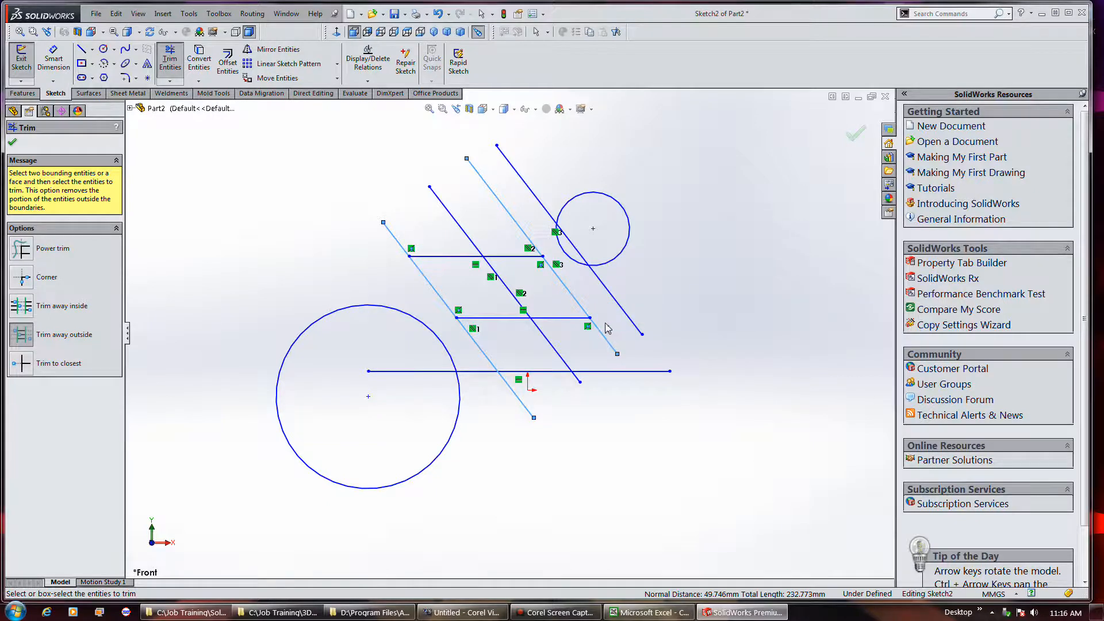
left_click(614, 370)
left_click(436, 15)
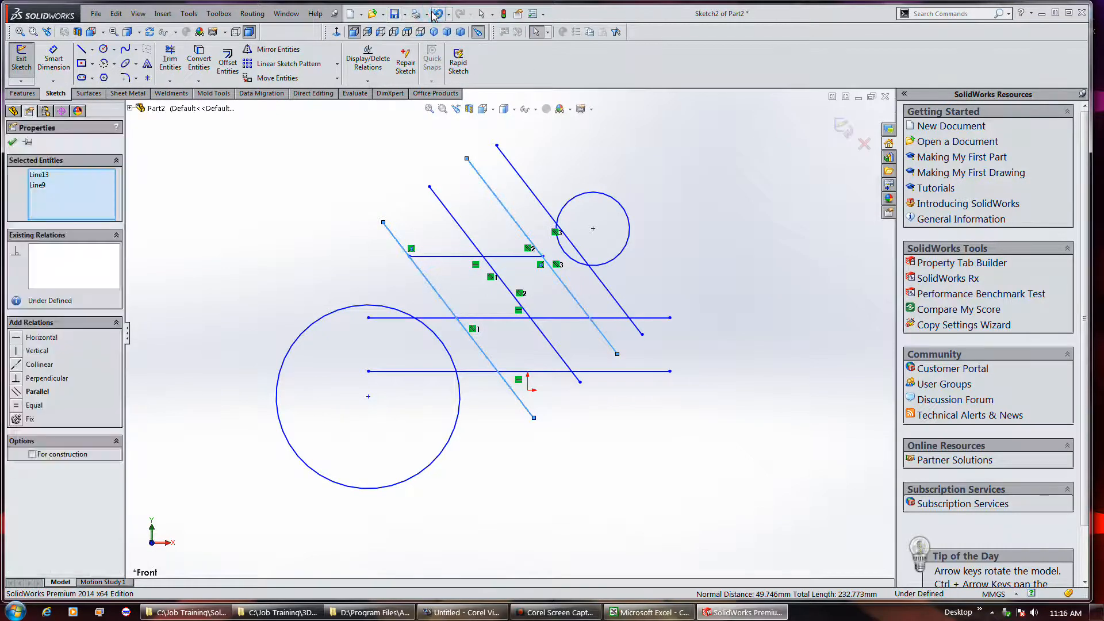
left_click(435, 15)
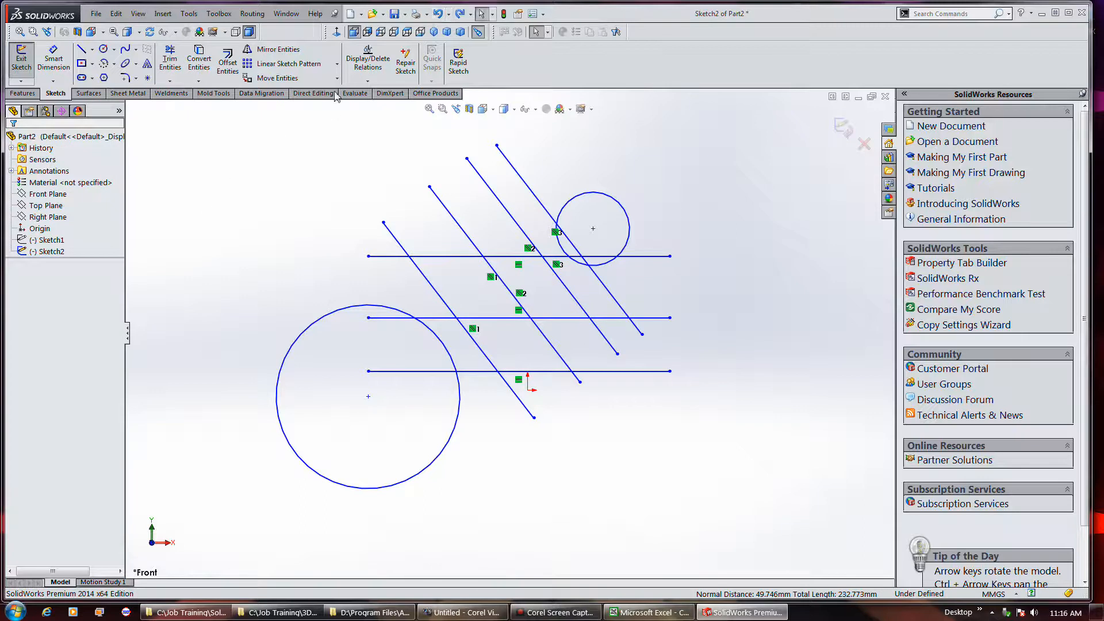
- Trim to closest the lower two horizontals' left ends at the large circle and the bottom horizontal's right end at the second slanted line
left_click(170, 59)
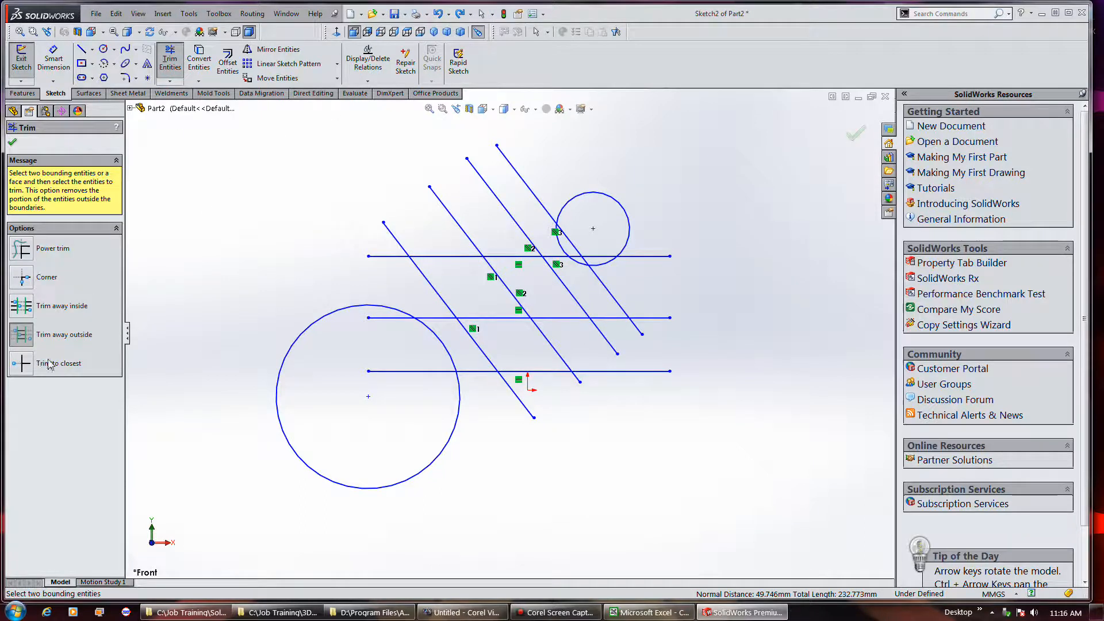
left_click(23, 364)
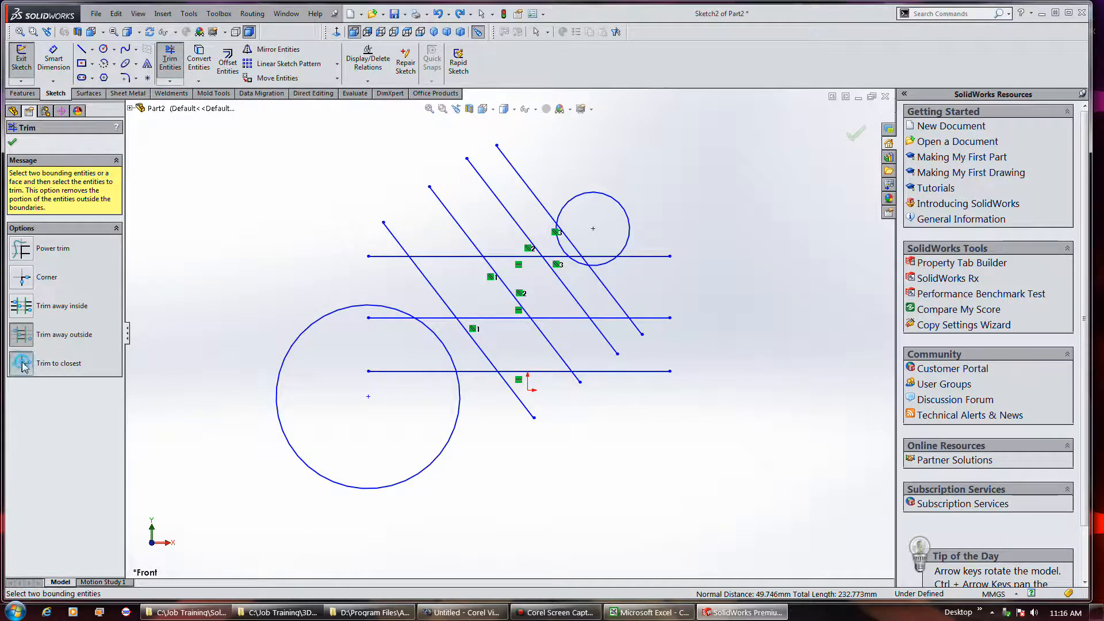
left_click(395, 319)
left_click(414, 372)
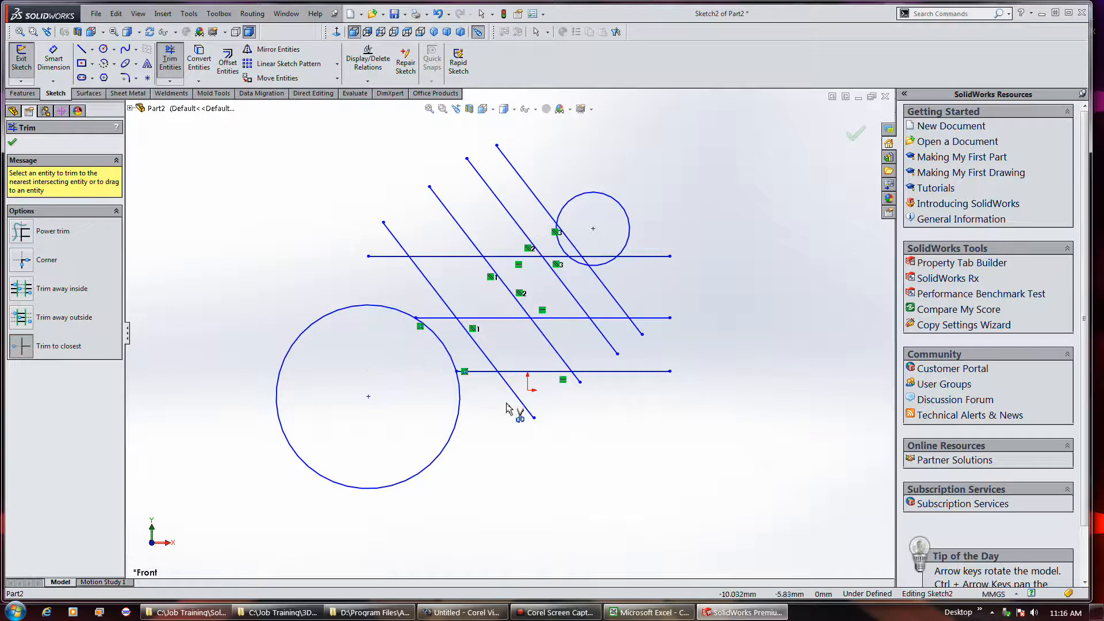
left_click(654, 371)
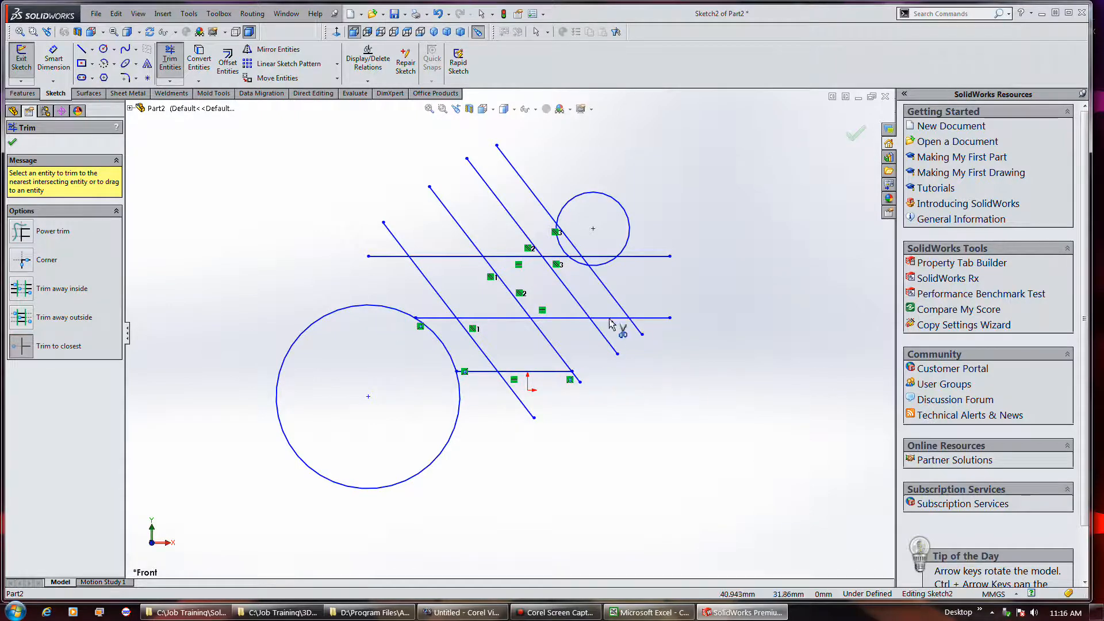
- Trim to closest the middle horizontal between the third and fourth slanted lines, the top horizontal's outer segments, and the small circle's upper and left arcs
left_click(607, 321)
left_click(635, 256)
left_click(629, 238)
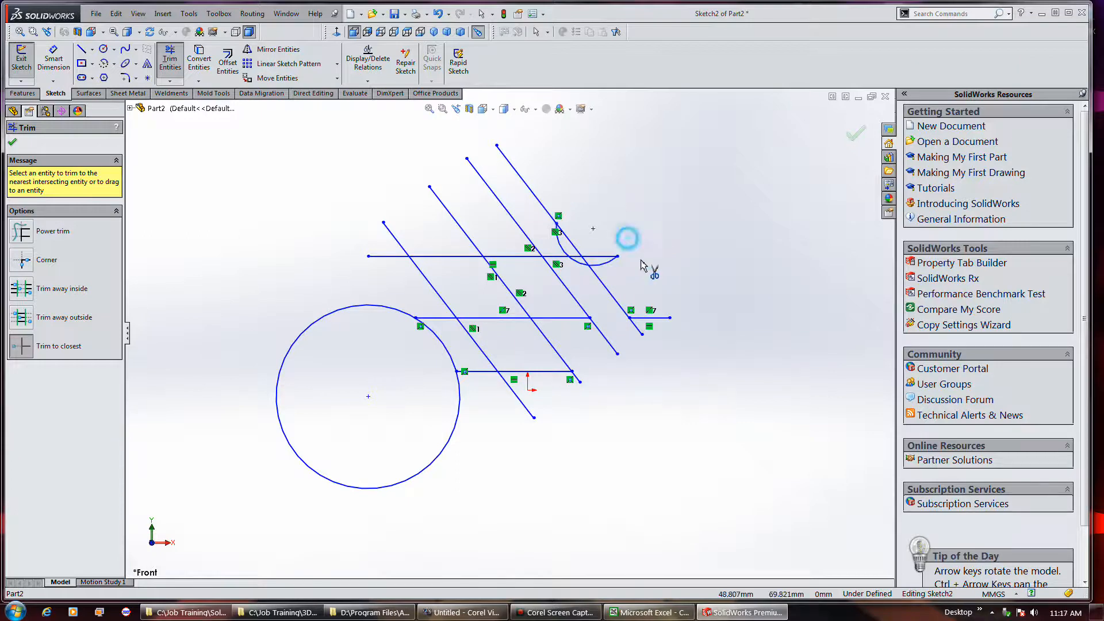
left_click(561, 240)
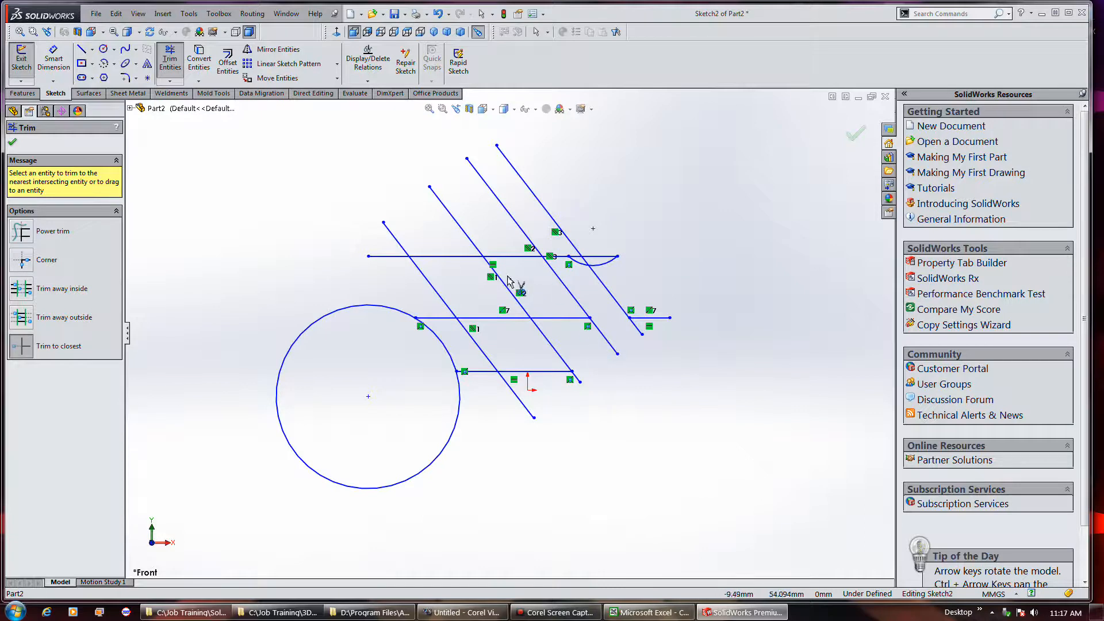
left_click(441, 256)
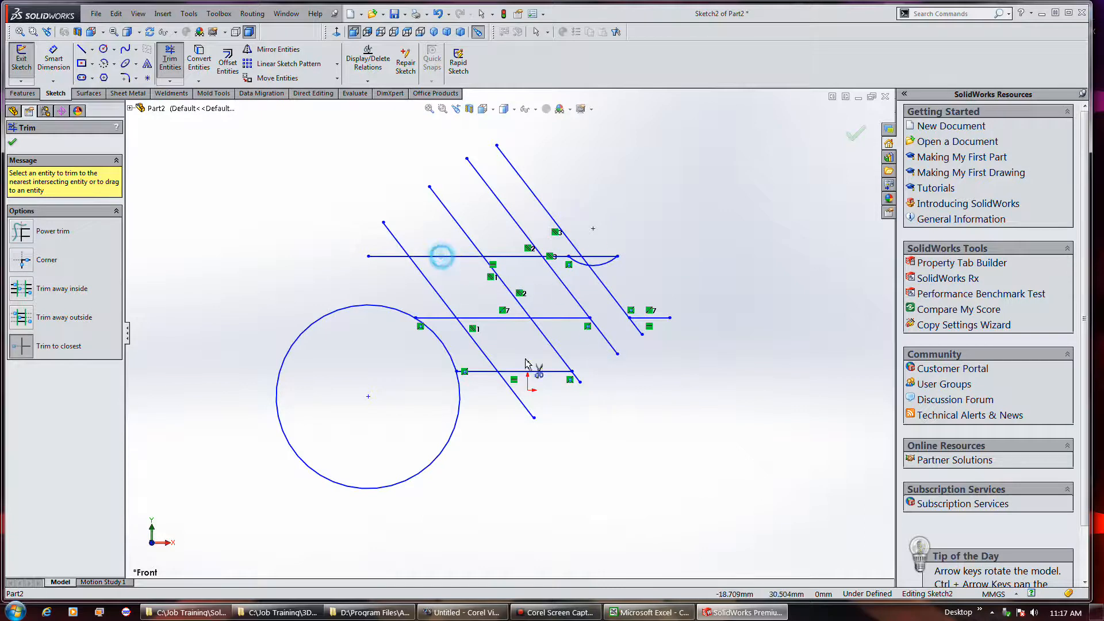
left_click(378, 256)
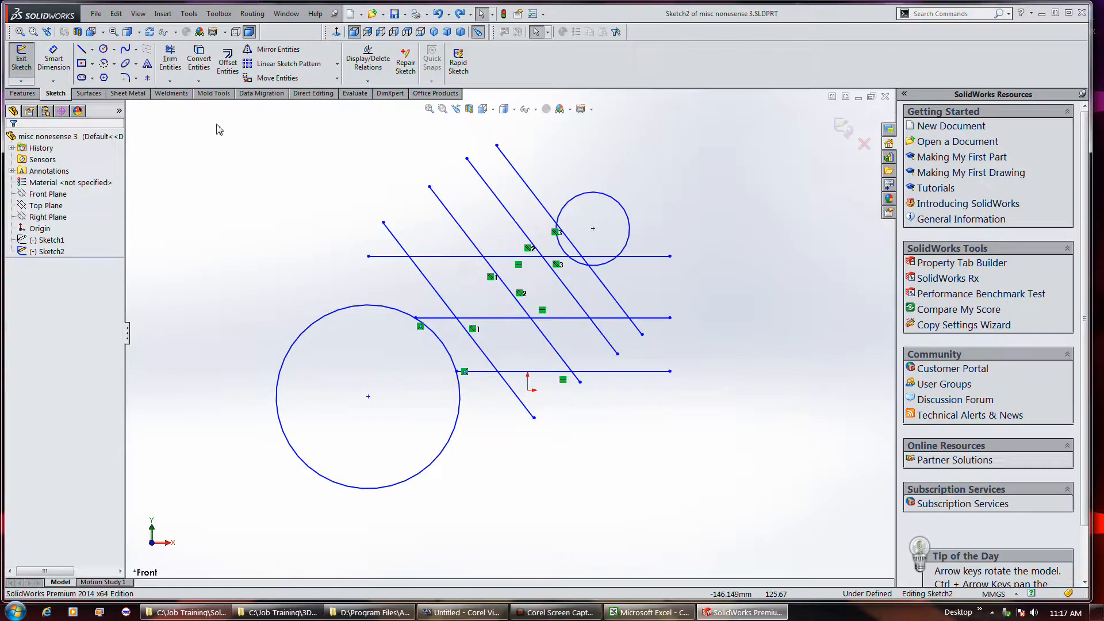
- Try to extend the top horizontal line with Extend Entities, and extend the middle and bottom horizontal lines across the large circle
left_click(170, 80)
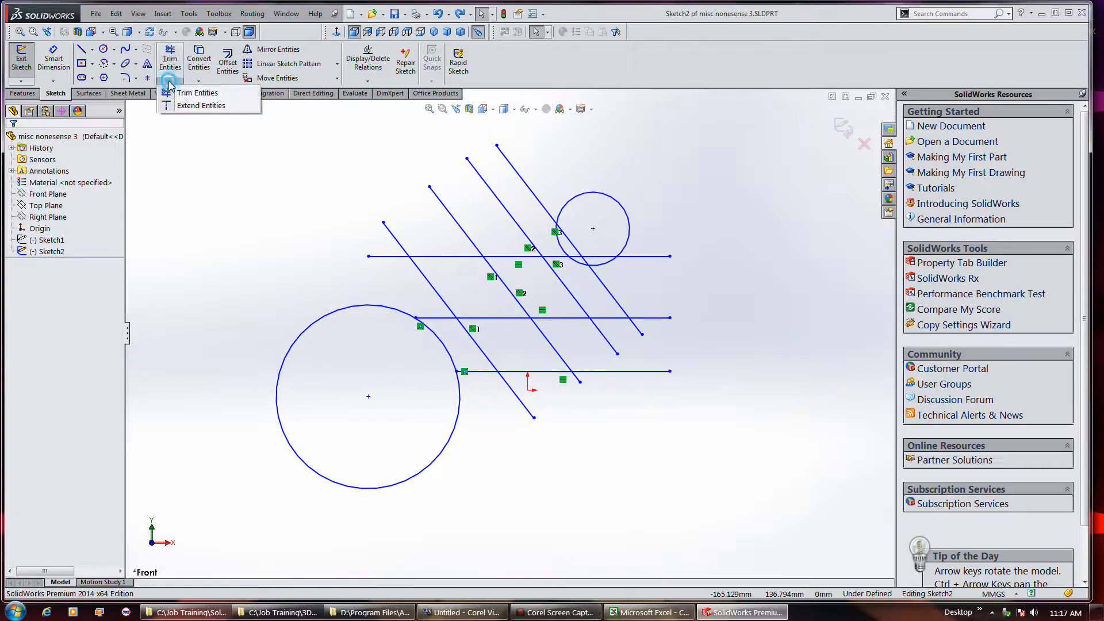
left_click(183, 106)
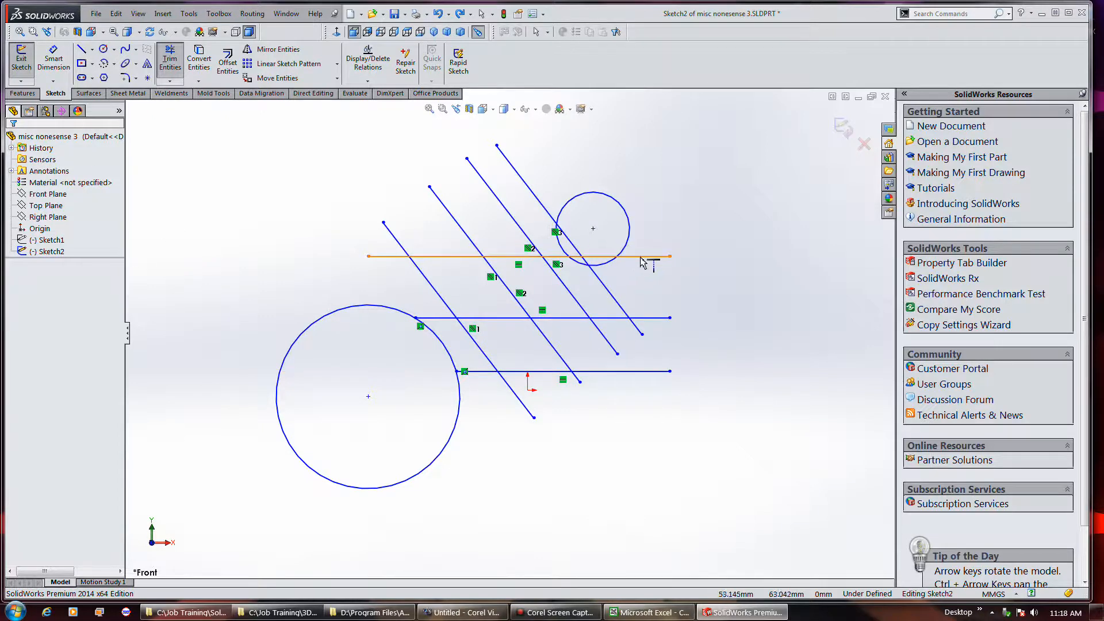
left_click(609, 257)
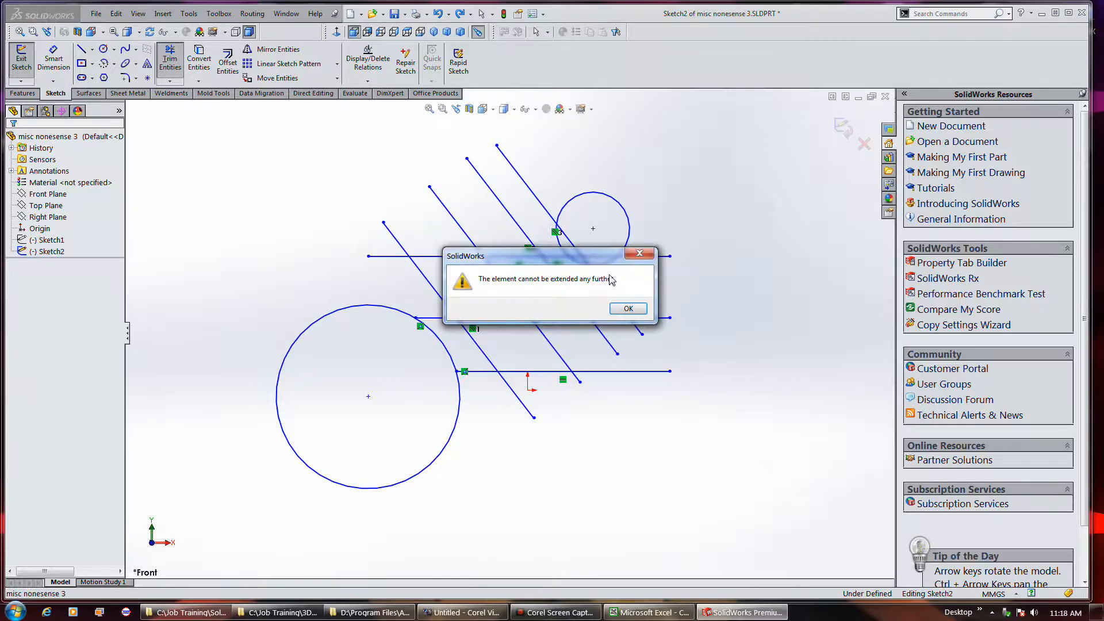
left_click(635, 310)
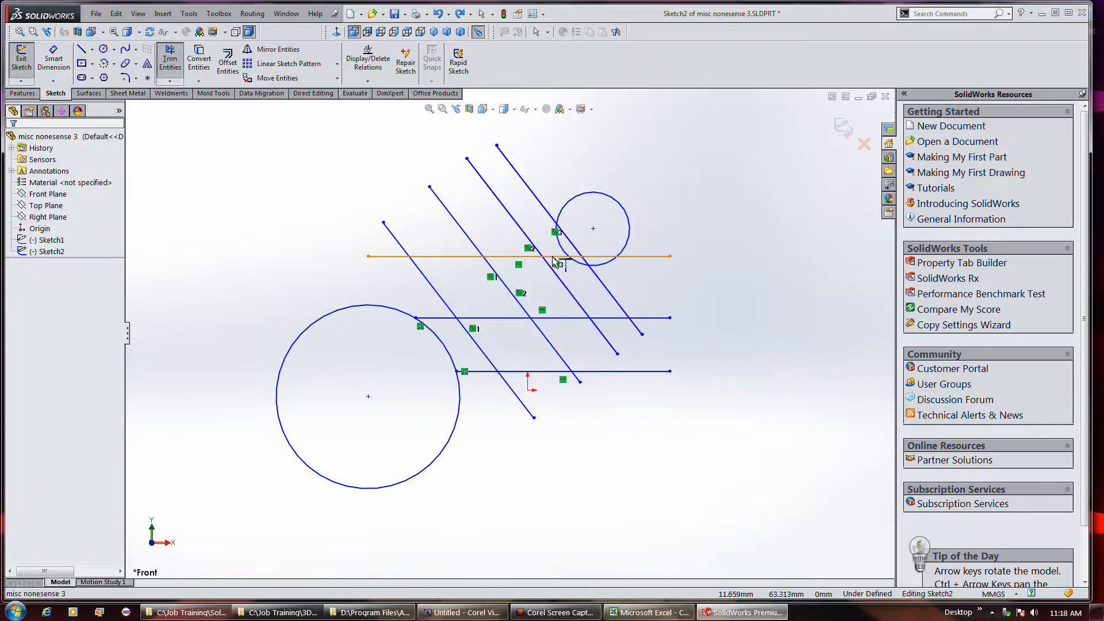
left_click(609, 319)
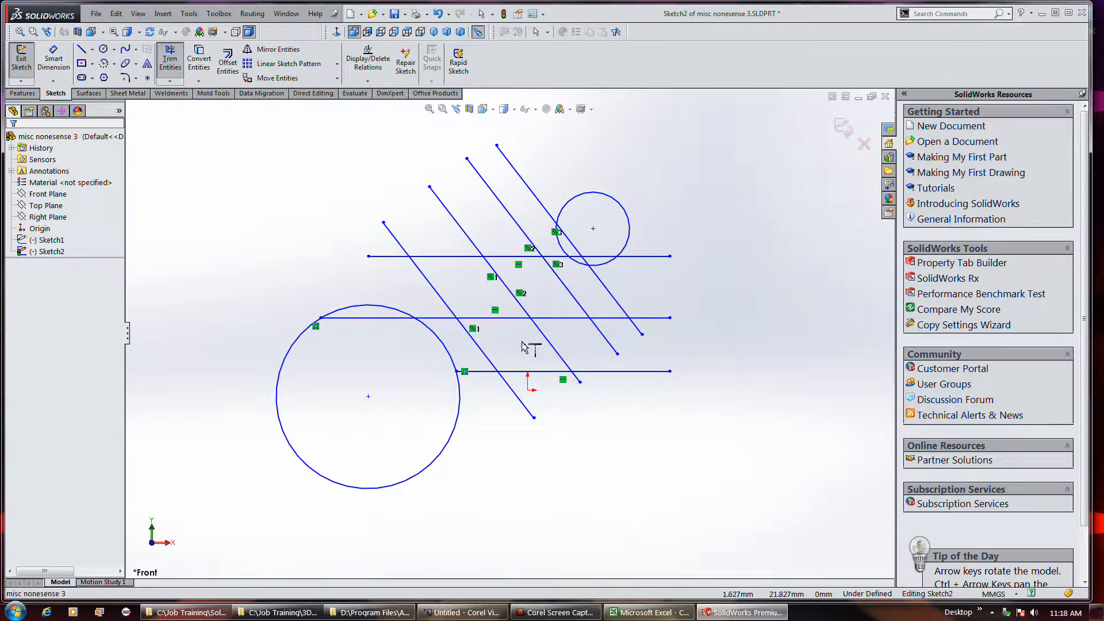
left_click(533, 373)
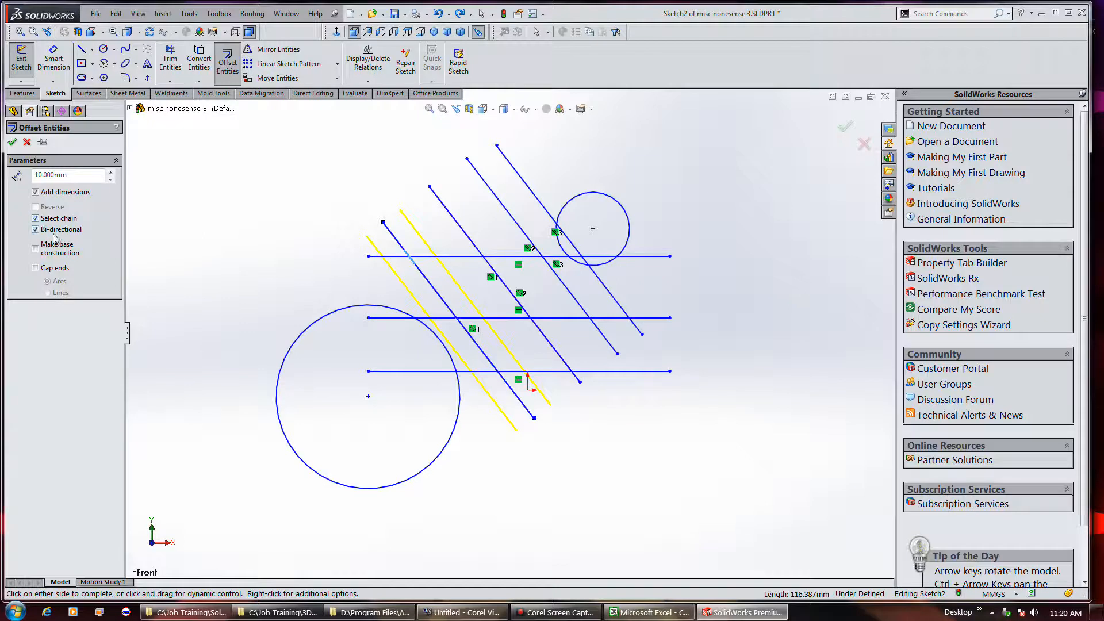
- Offset the leftmost slanted line 10 mm bi-directionally with arc-capped ends and no added dimensions
left_click(35, 230)
left_click(35, 230)
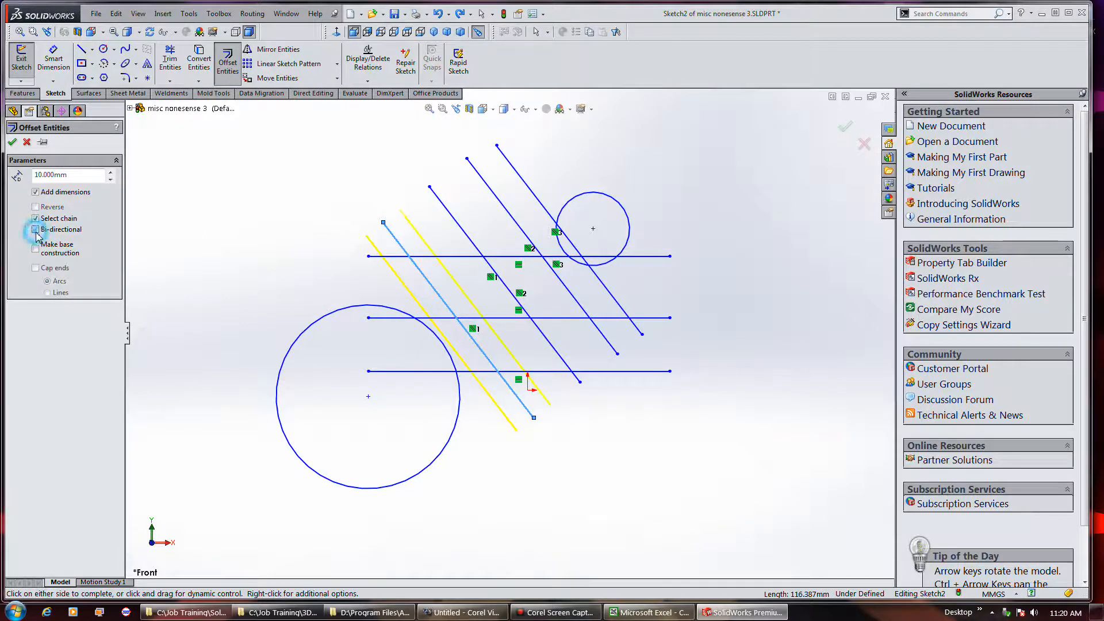
left_click(36, 269)
left_click(49, 293)
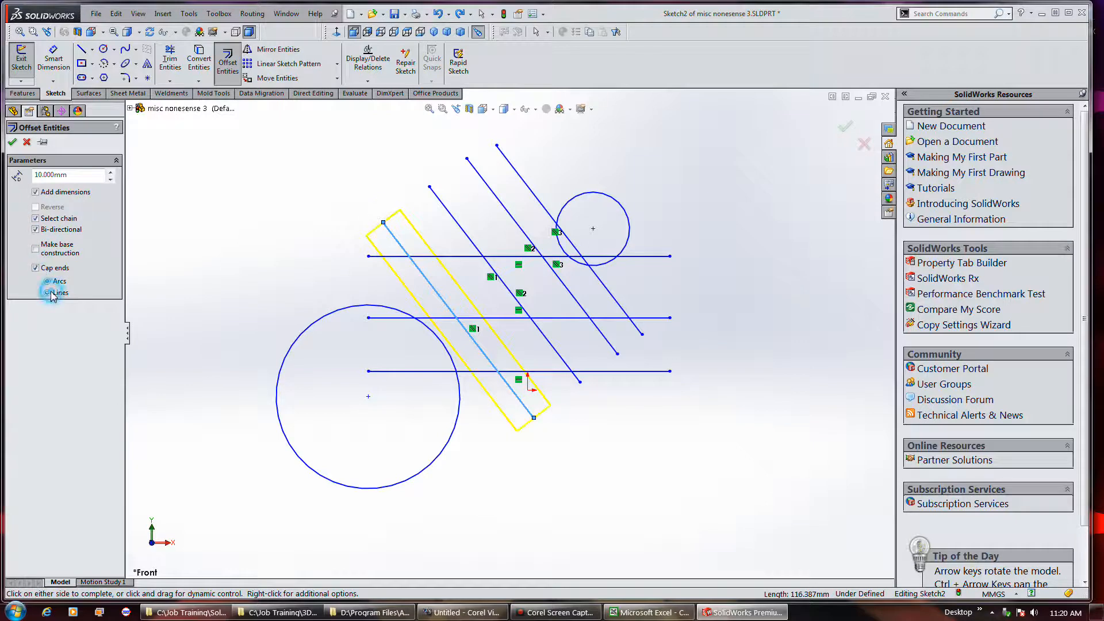
left_click(48, 282)
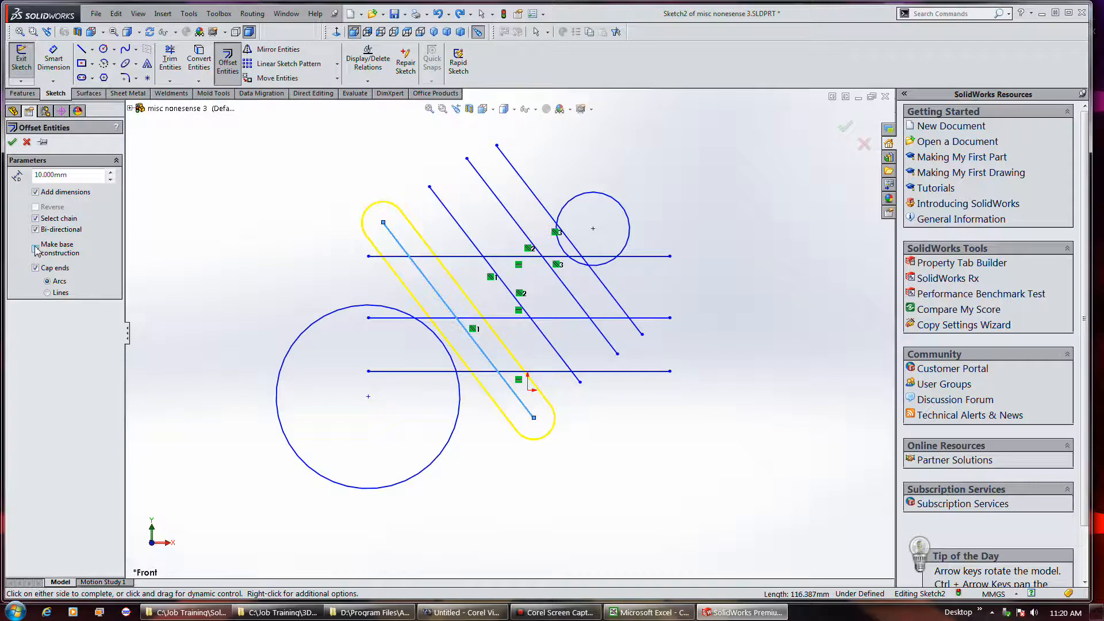
left_click(35, 192)
left_click(12, 142)
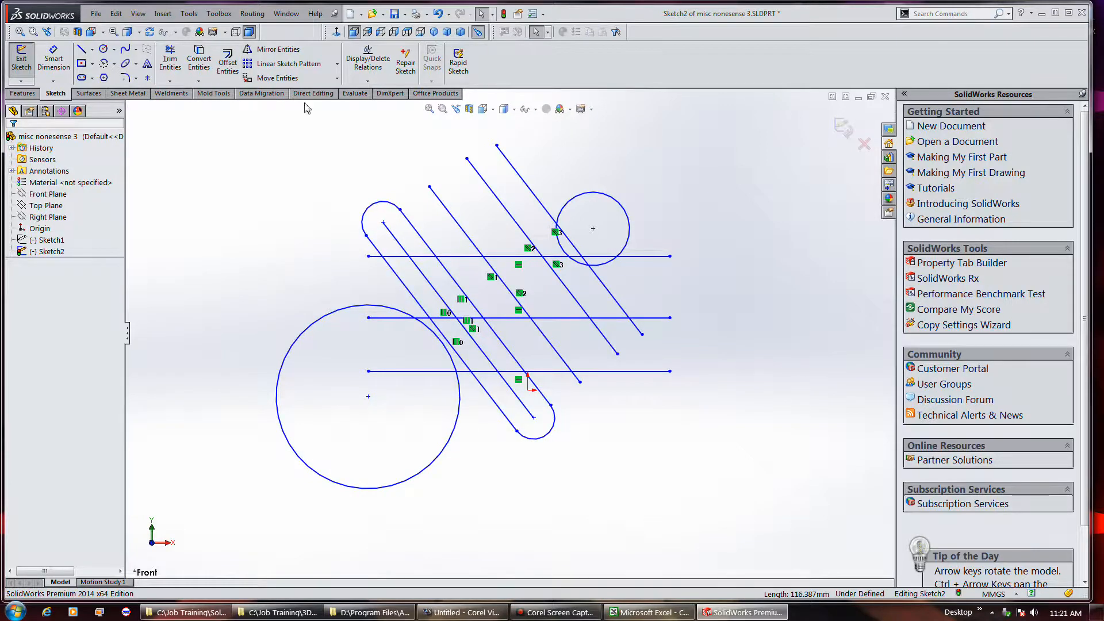
- Sketch a horizontal line about 113 mm long below the circle, continuing into a tangent arc of about 15 mm radius and a tangent upward-slanting line
left_click(82, 49)
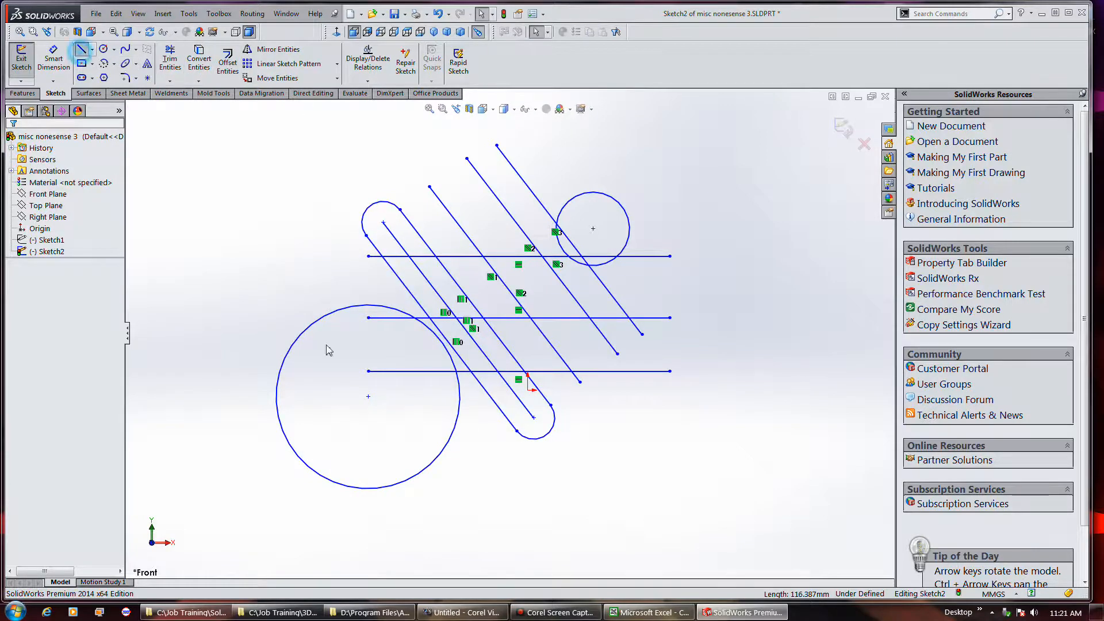
left_click(372, 540)
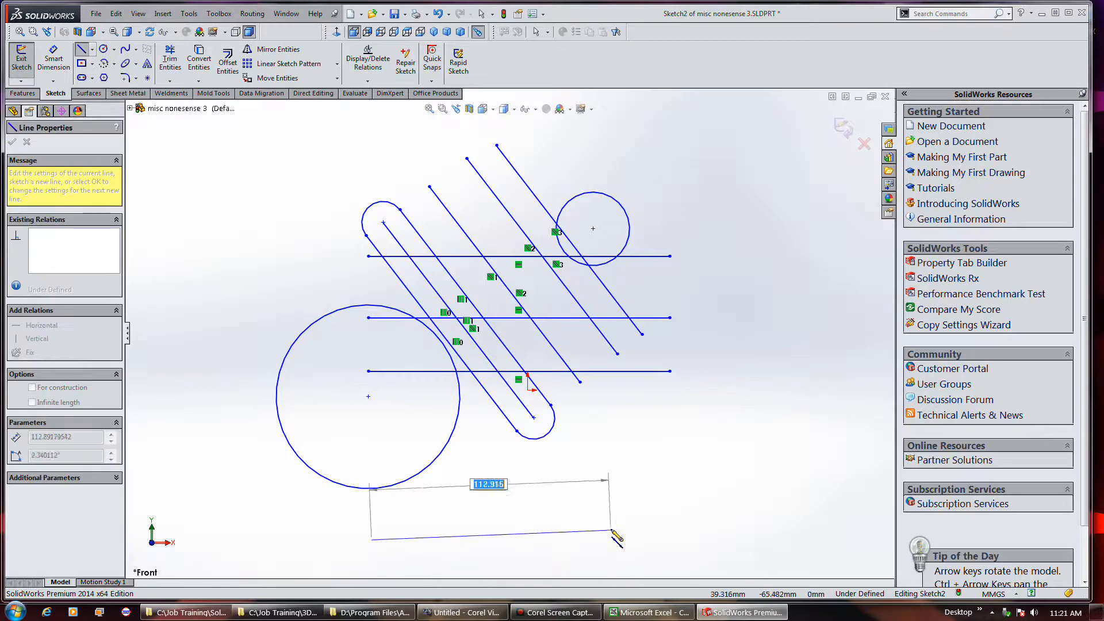
left_click(611, 540)
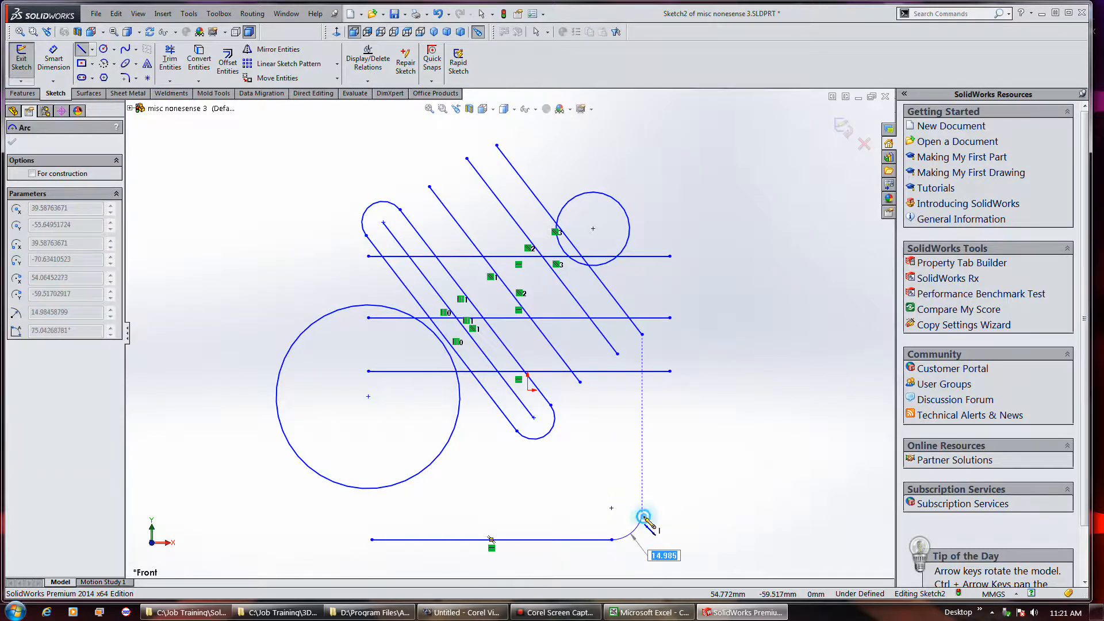
left_click(643, 517)
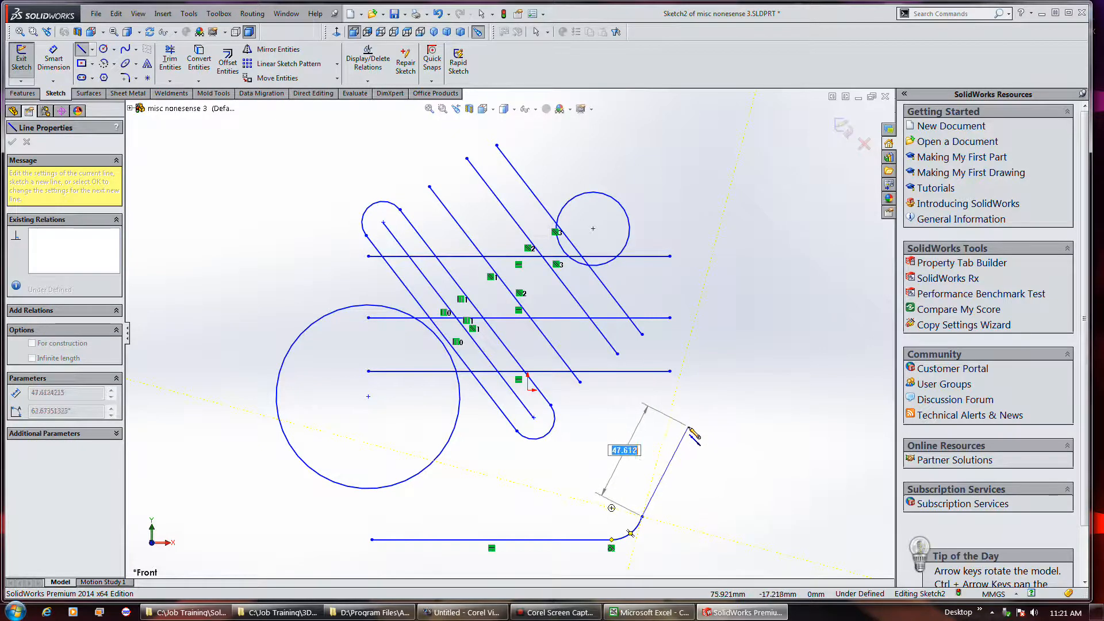
left_click(668, 420)
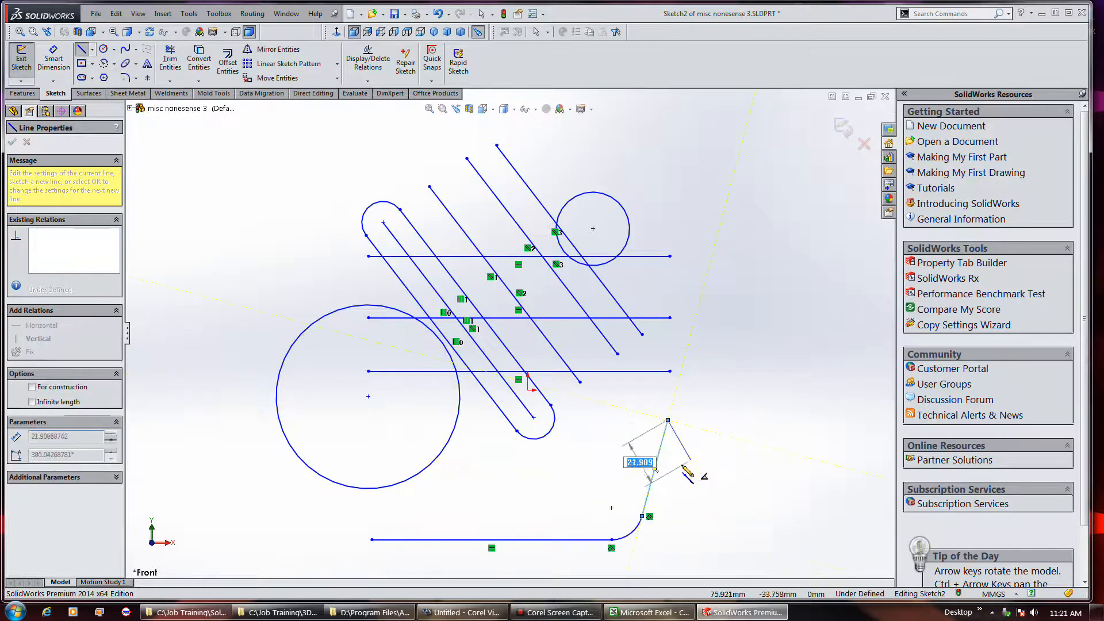
double_click(712, 426)
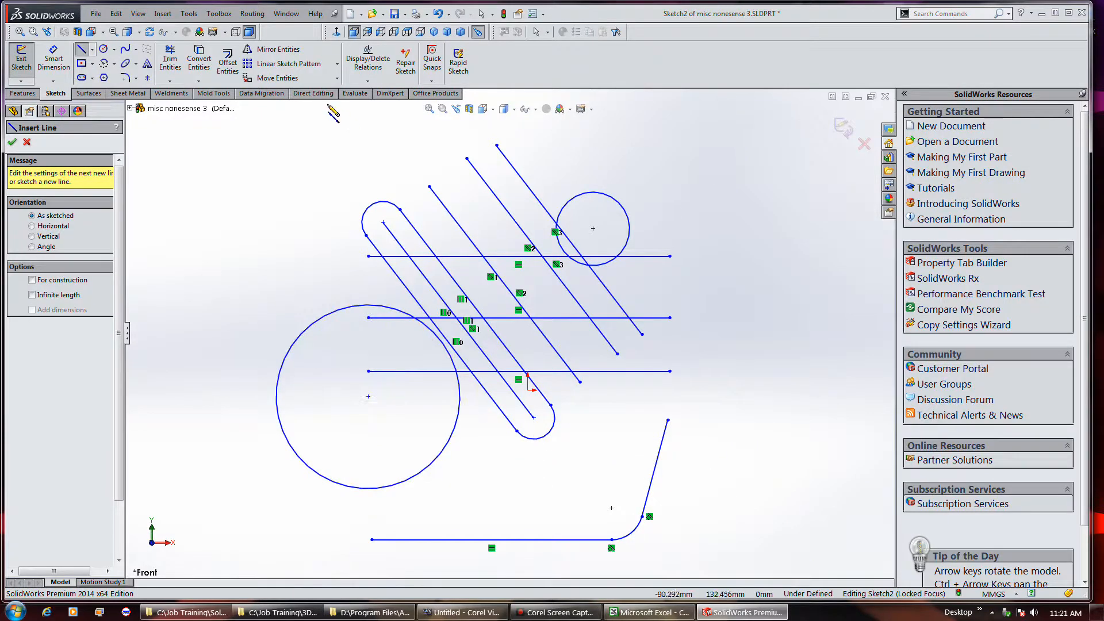
- Set up a 5 mm bi-directional offset of the line-arc-line chain below the large circle, with arc-capped ends
left_click(228, 61)
left_click(683, 495)
left_click_drag(607, 542, 579, 546)
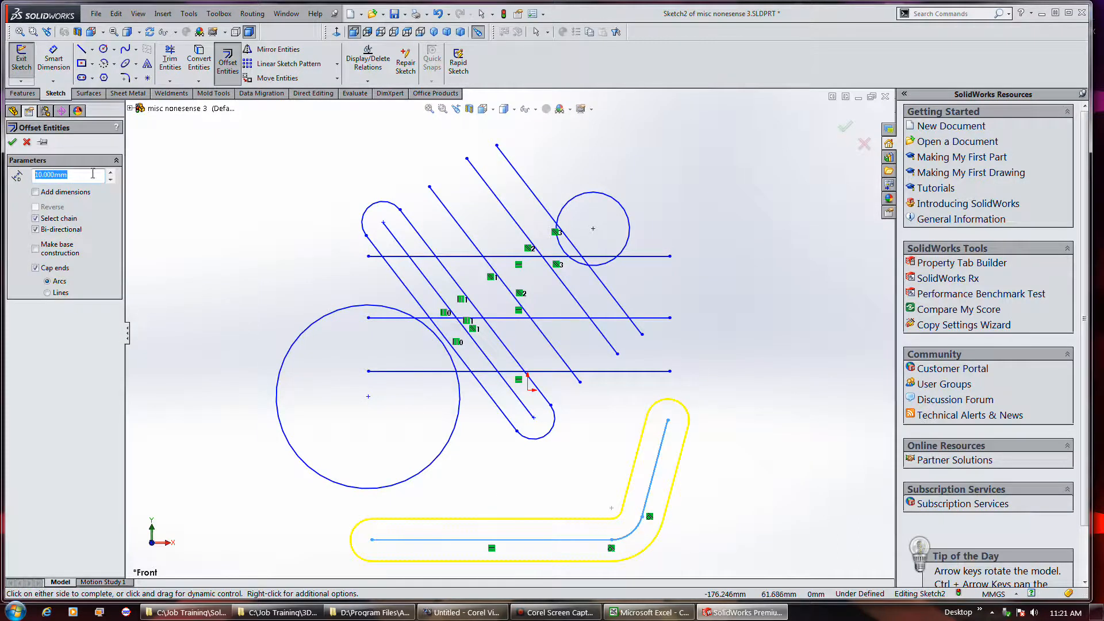
type("5")
key("Return")
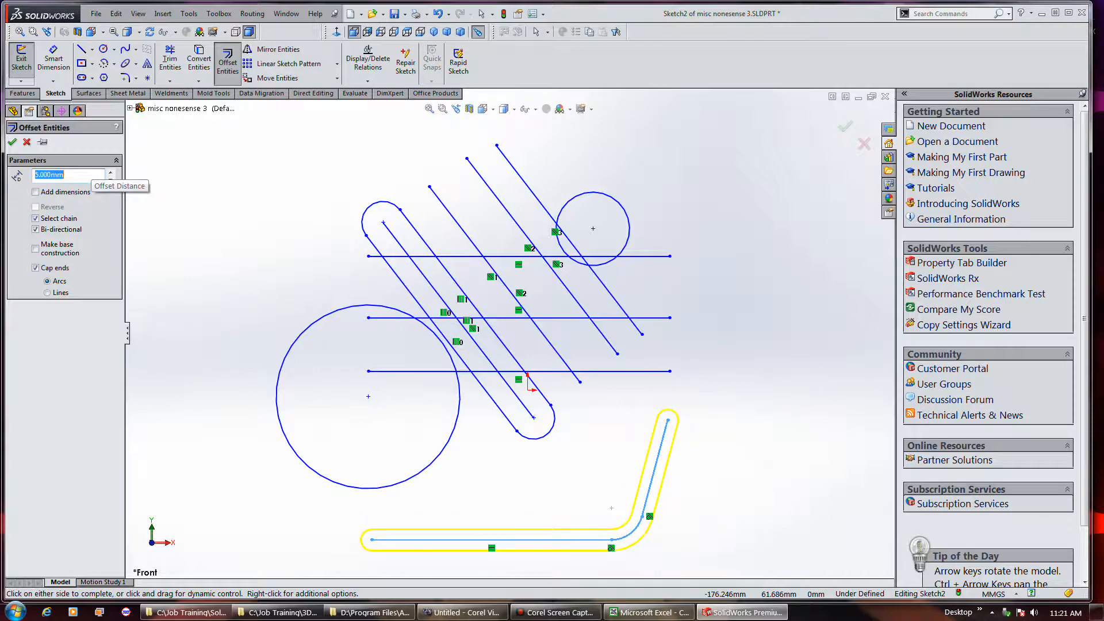
- Preview the chain's offset with line-capped ends, then as a one-directional offset in both directions
left_click(59, 299)
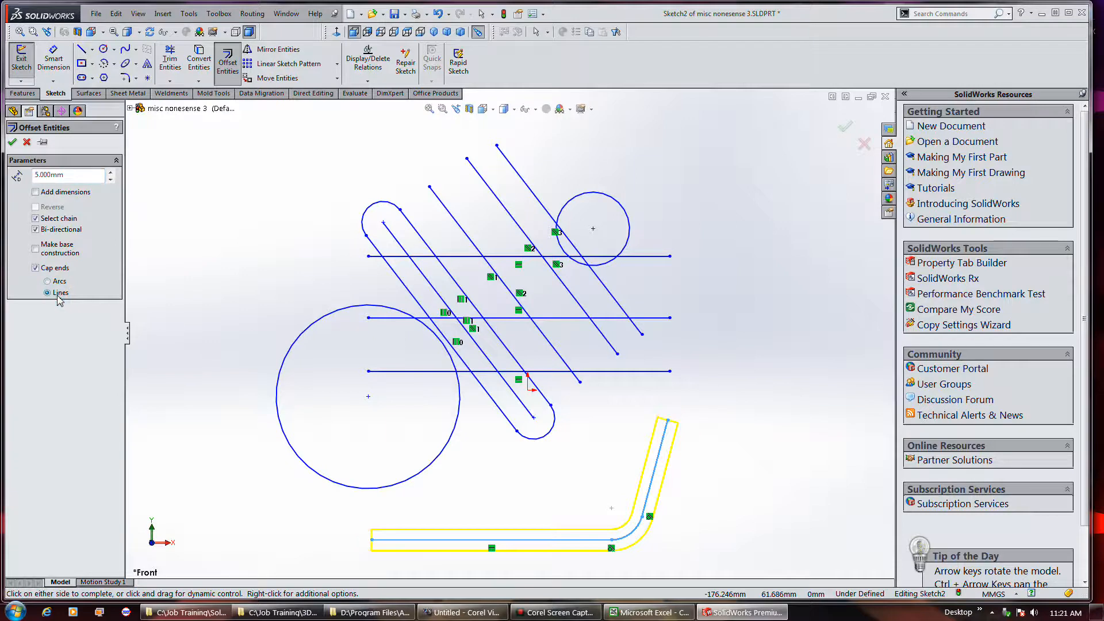
left_click(57, 282)
left_click(36, 229)
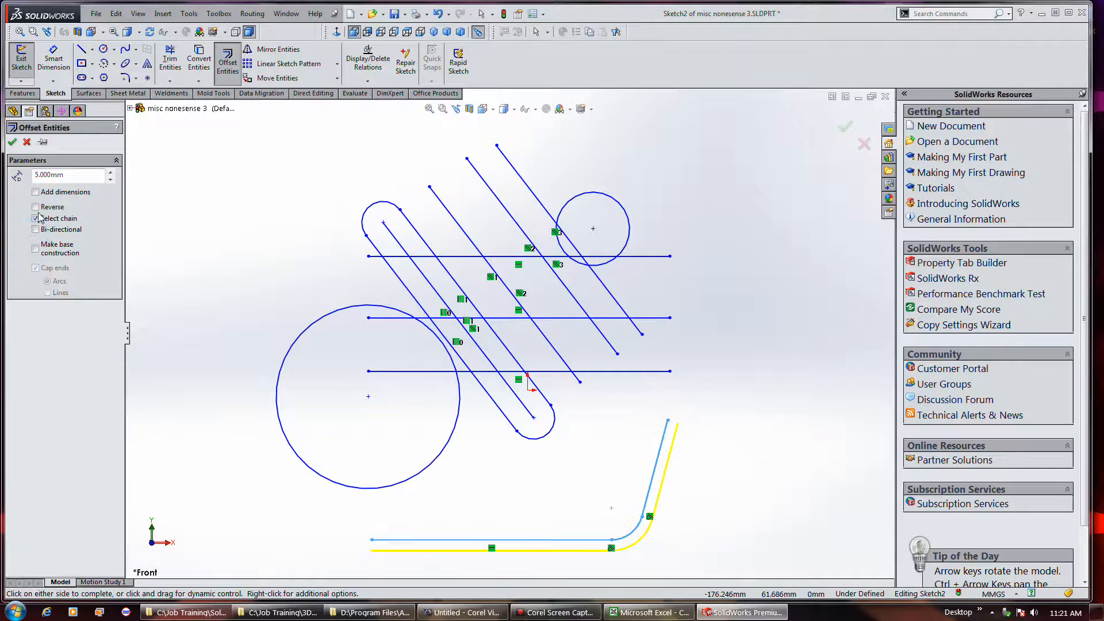
left_click(35, 207)
left_click(36, 207)
- Create the chain's 5 mm offset with dimensions added, bi-directional, and arc-capped ends
left_click(74, 192)
left_click(36, 230)
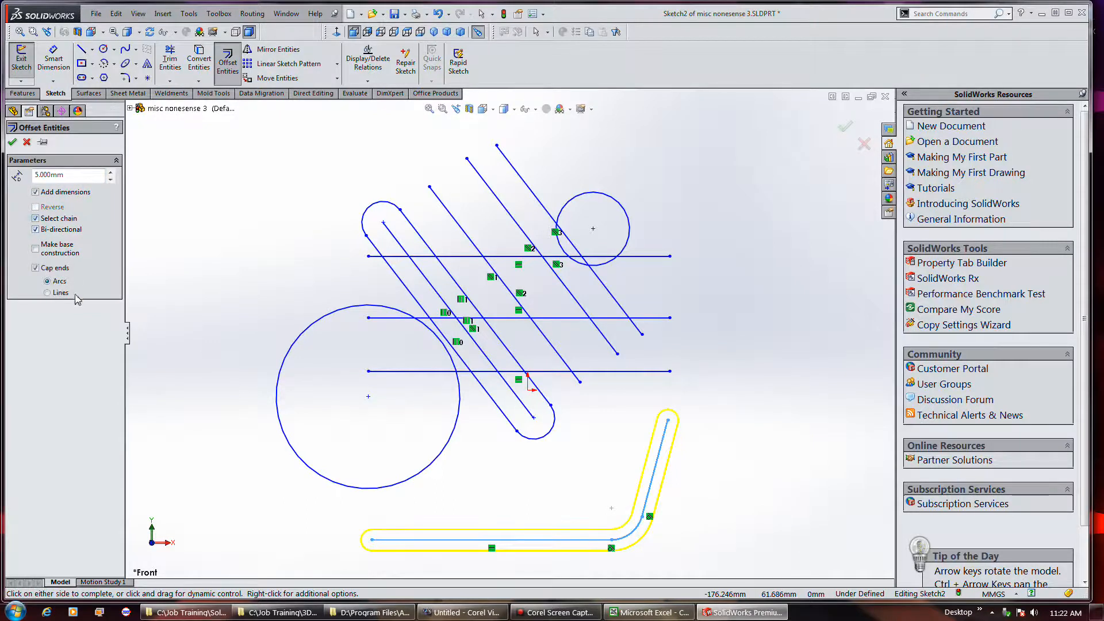
left_click(12, 142)
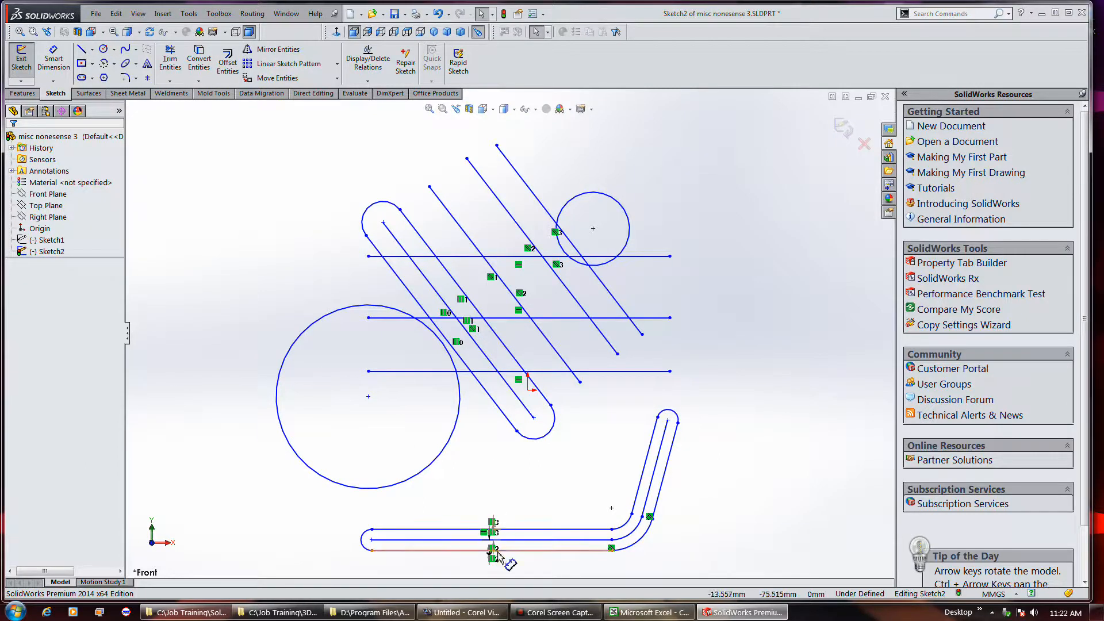
- Move the lower offset dimension below the horizontal lines and the upper one above them
scroll(510, 515, "down", 5)
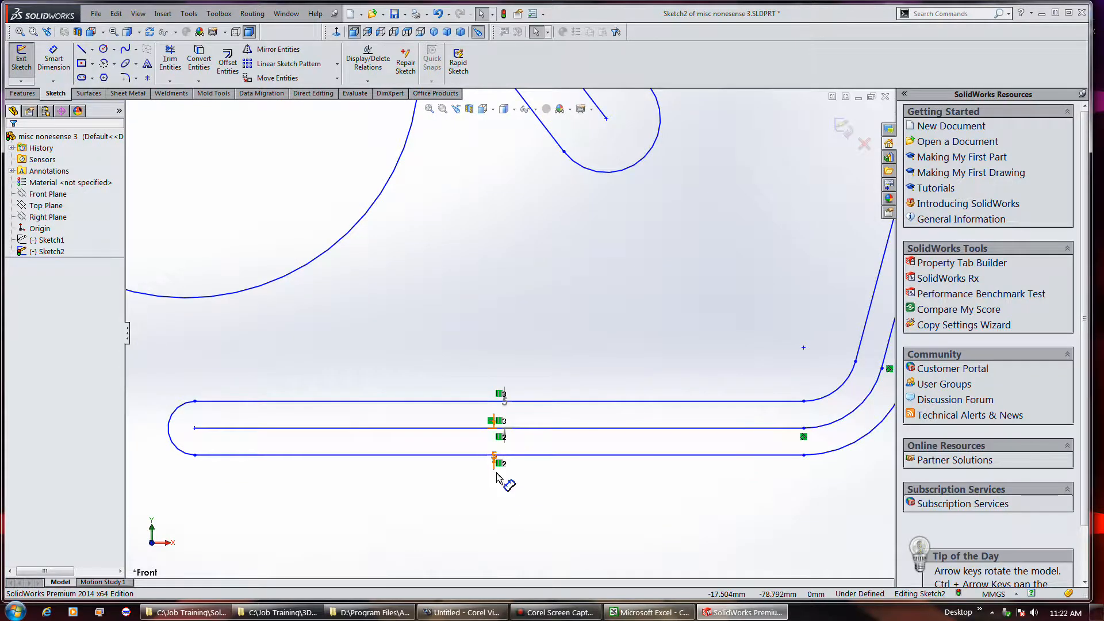
mouse_move(500, 479)
left_mouse_down()
mouse_move(432, 477)
mouse_move(340, 496)
left_mouse_up()
left_click(345, 517)
left_click(510, 429)
left_click(506, 401)
left_click(552, 347)
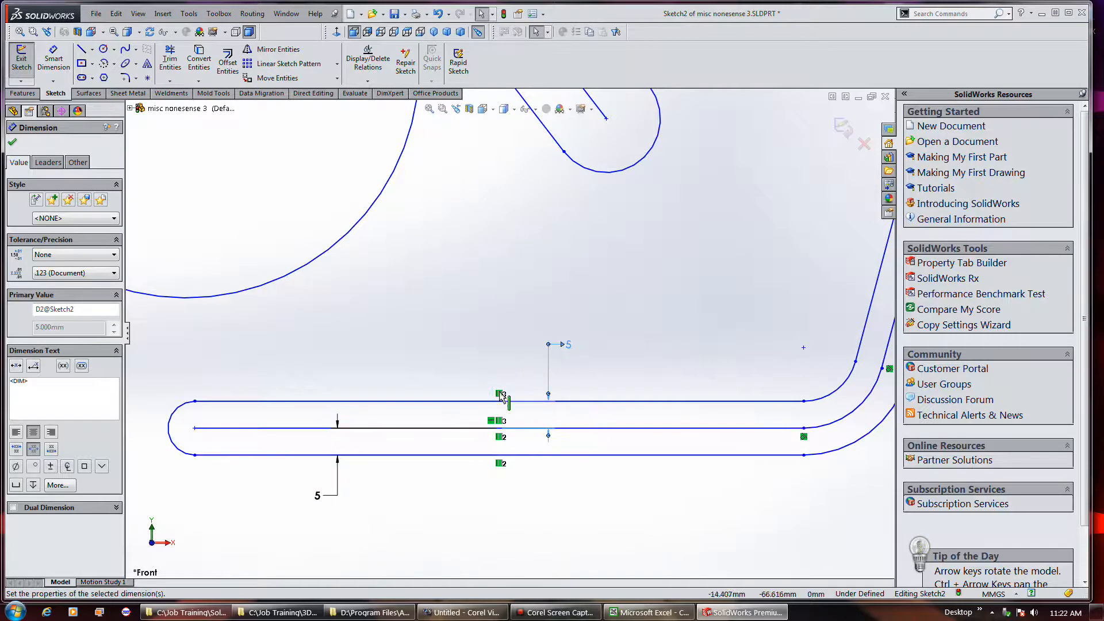
key("Escape")
scroll(431, 497, "up", 4)
scroll(430, 500, "up", 2)
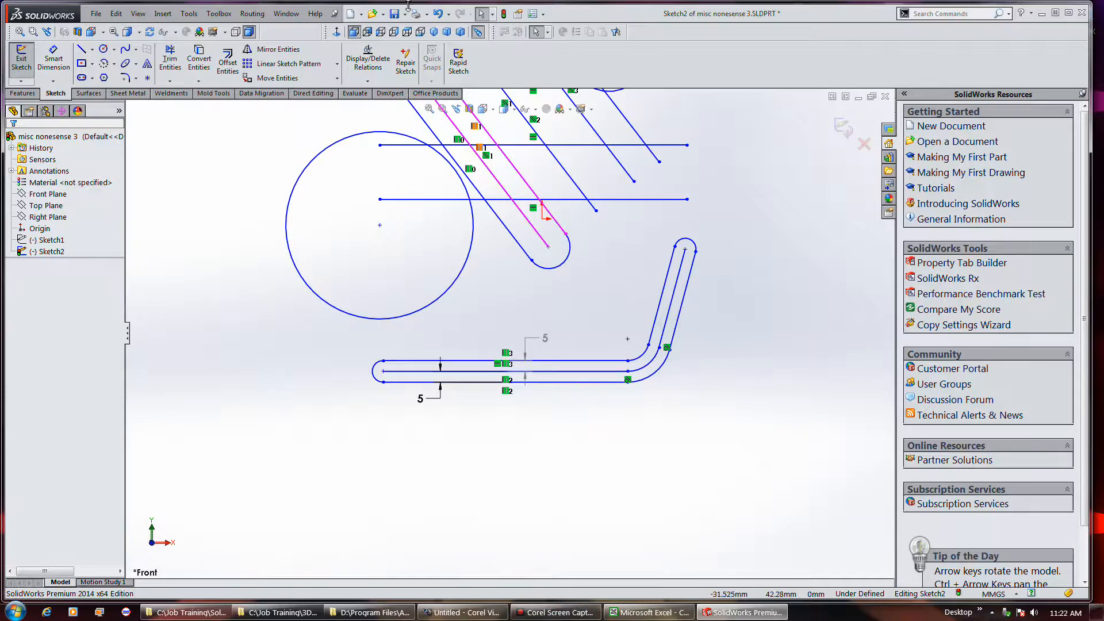
- Undo the offset, recreate it 5 mm bi-directionally with dimensions, arc caps and construction base geometry, and move its lower dimension below the chain
left_click(438, 14)
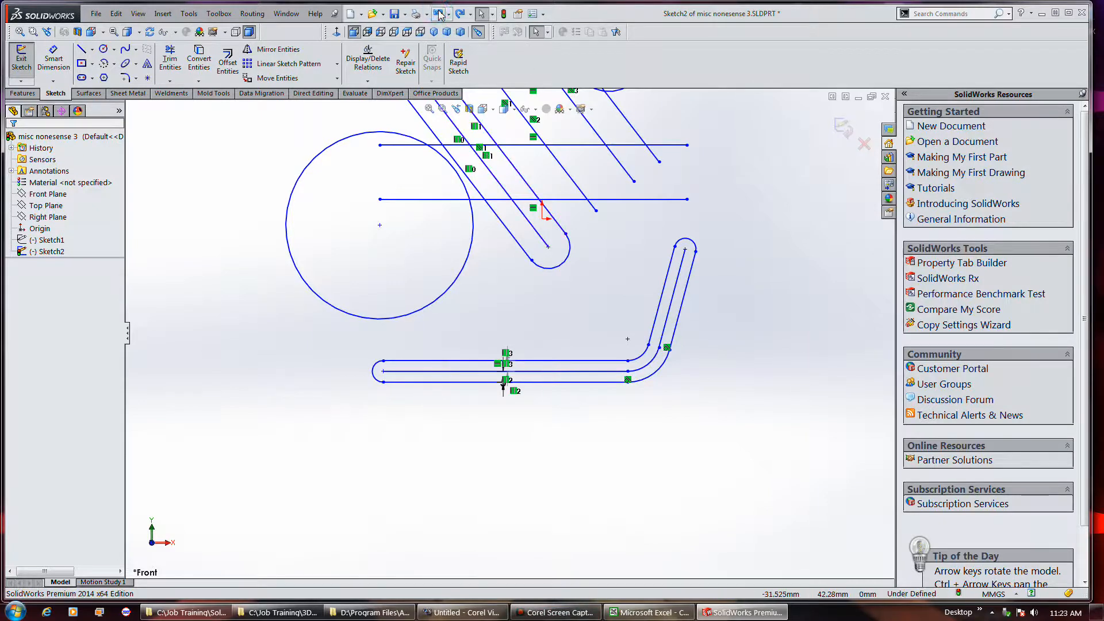
left_click(439, 15)
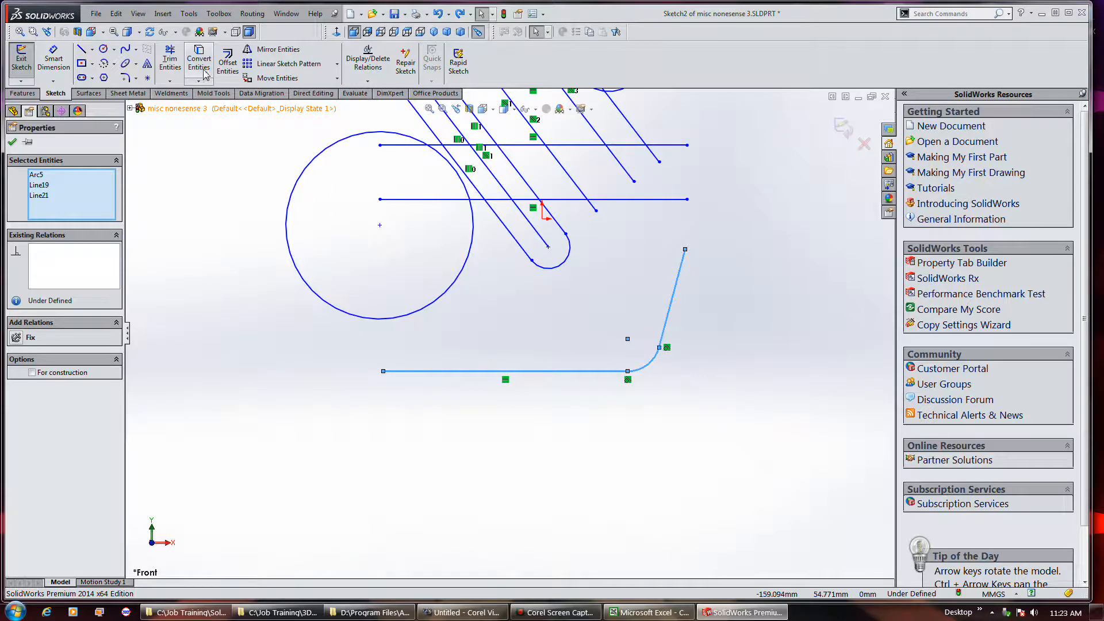
left_click(227, 62)
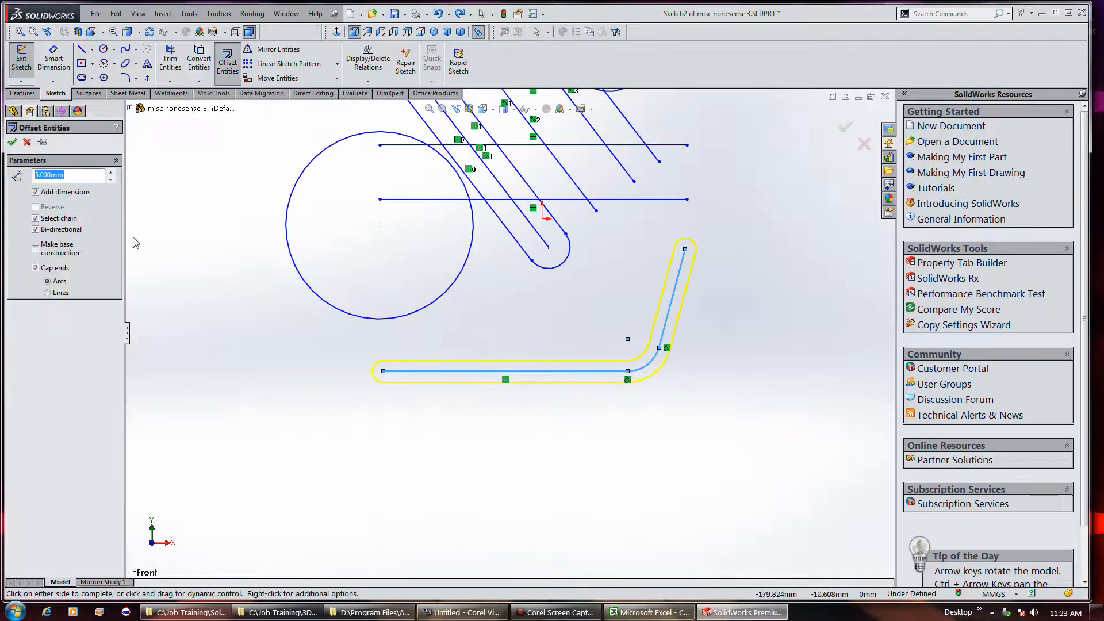
left_click(36, 249)
left_click(12, 143)
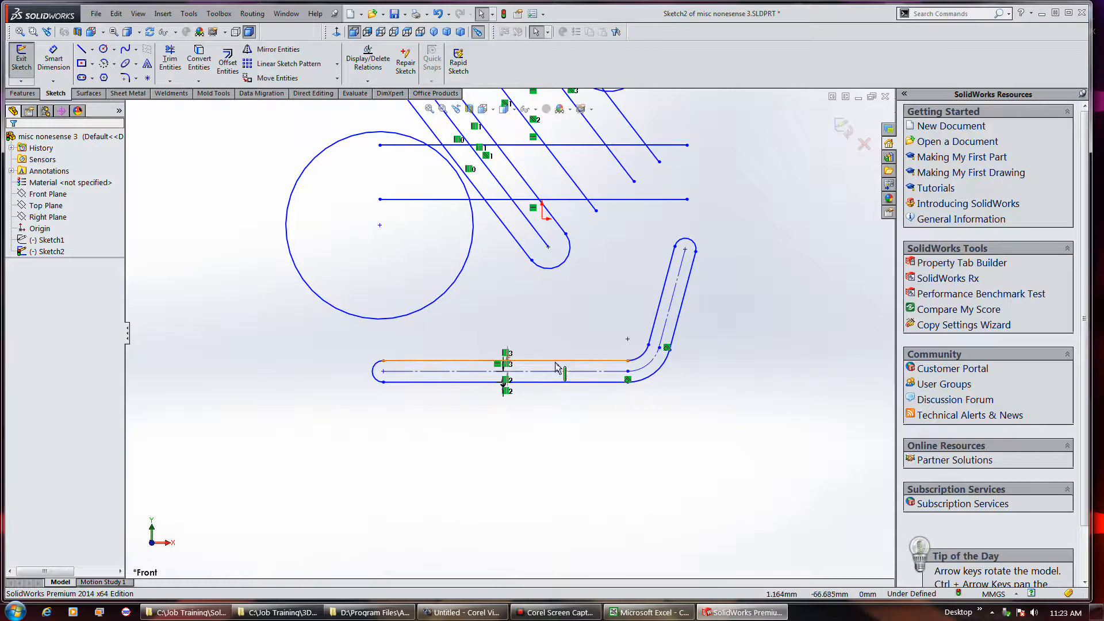
left_click(506, 391)
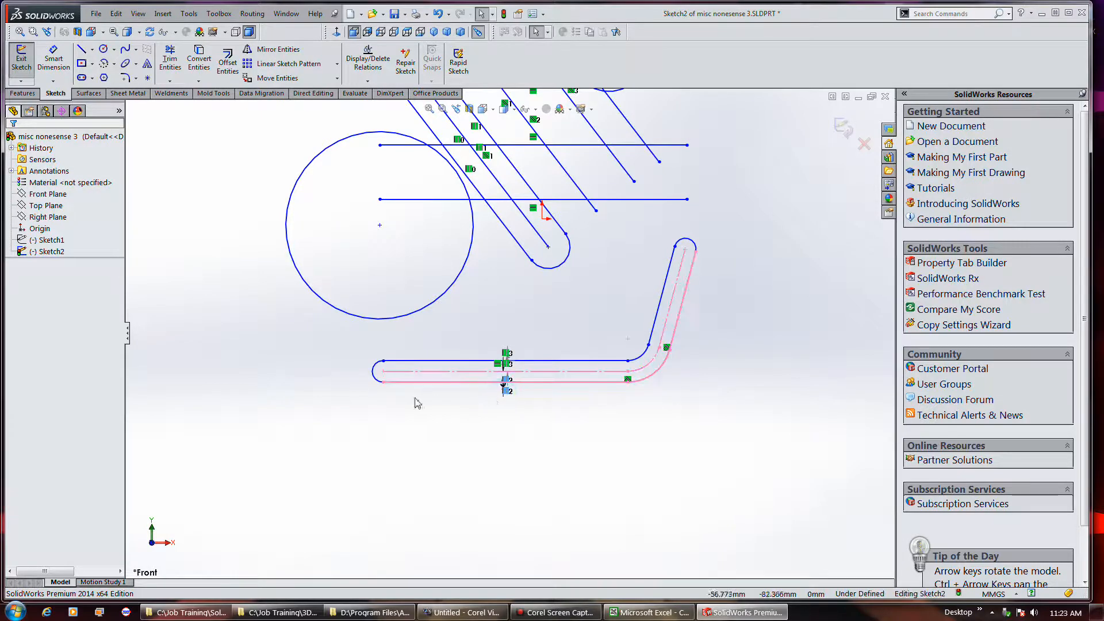
left_click_drag(501, 391, 438, 421)
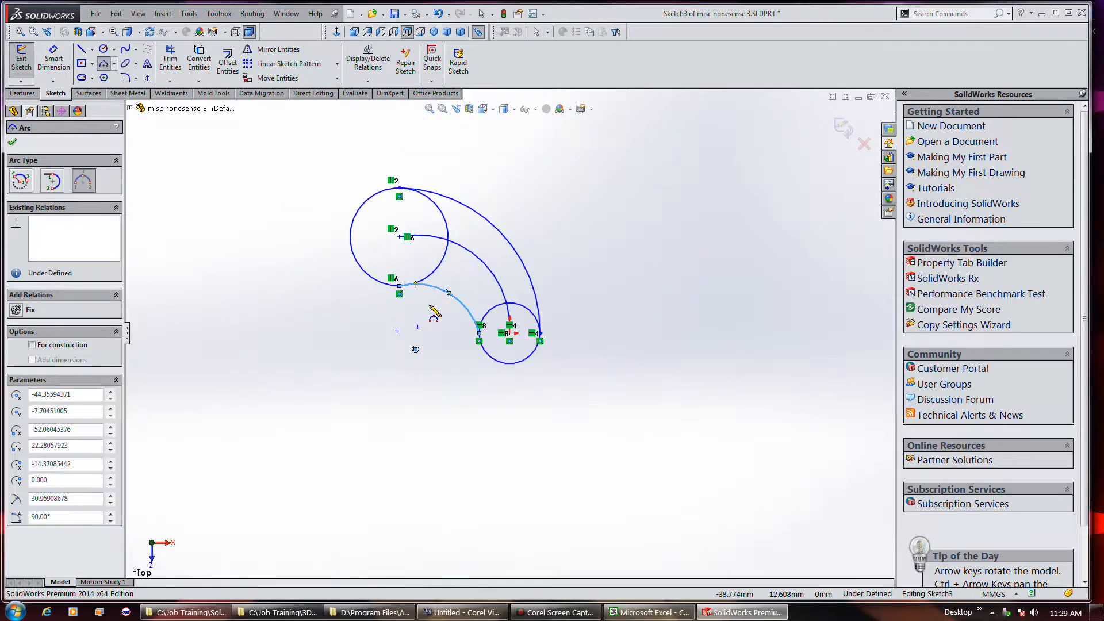
- Undo the inner three-point arc joining the bottom of the large circle to the small circle
scroll(419, 299, "down", 5)
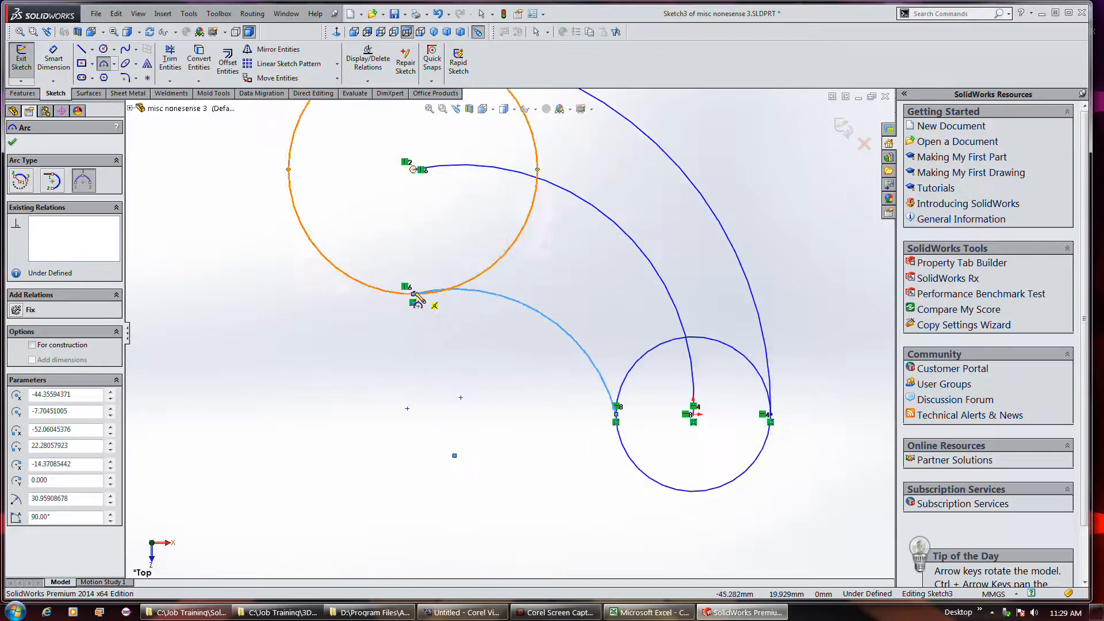
scroll(454, 305, "up", 3)
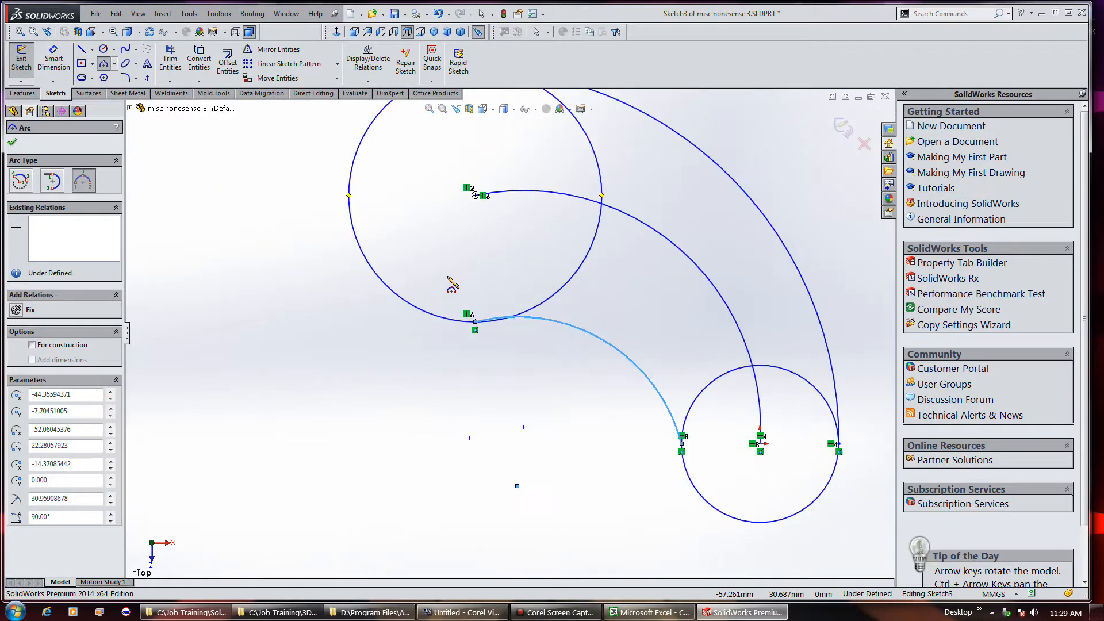
key("ctrl+z")
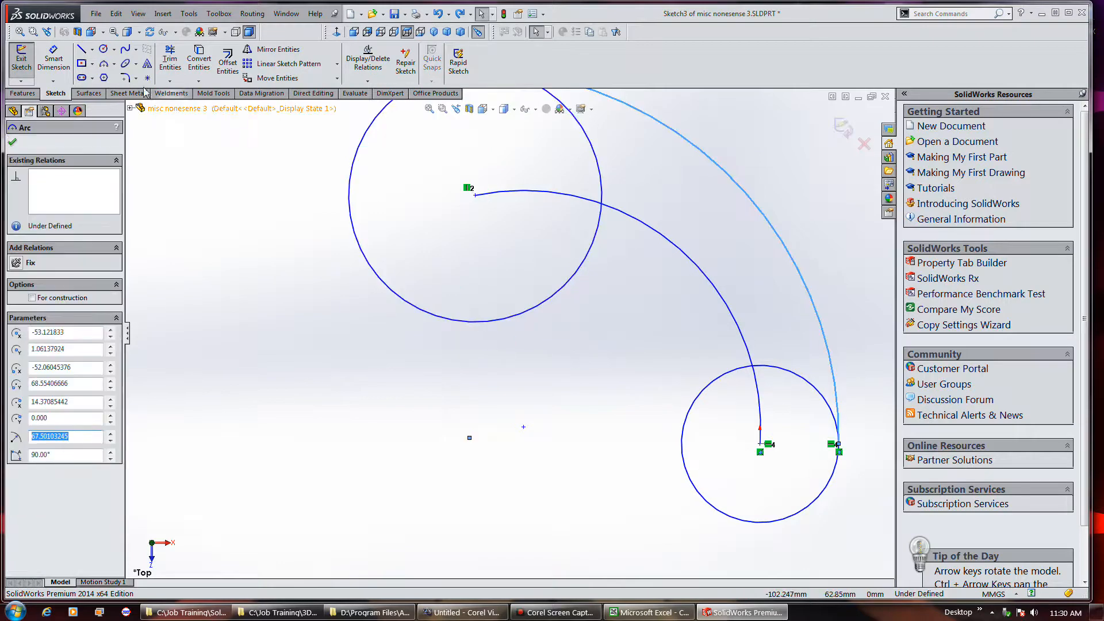
- Draw a three-point arc of about 41 mm radius from the large circle's bottom quadrant to the small circle's left quadrant
left_click(125, 78)
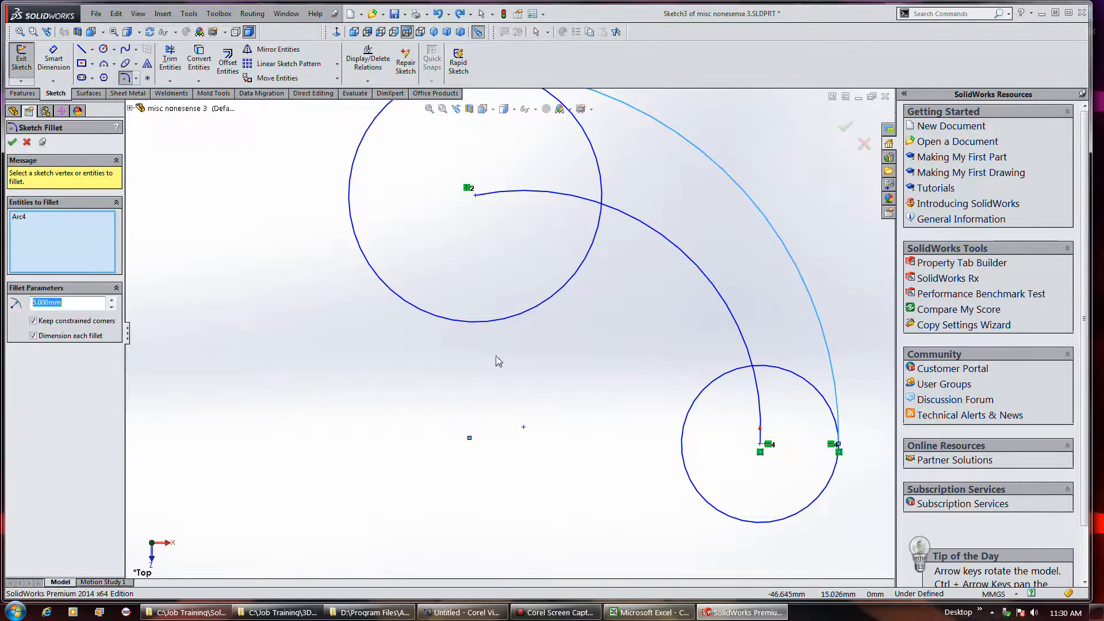
left_click(104, 63)
left_click(475, 195)
left_click(475, 324)
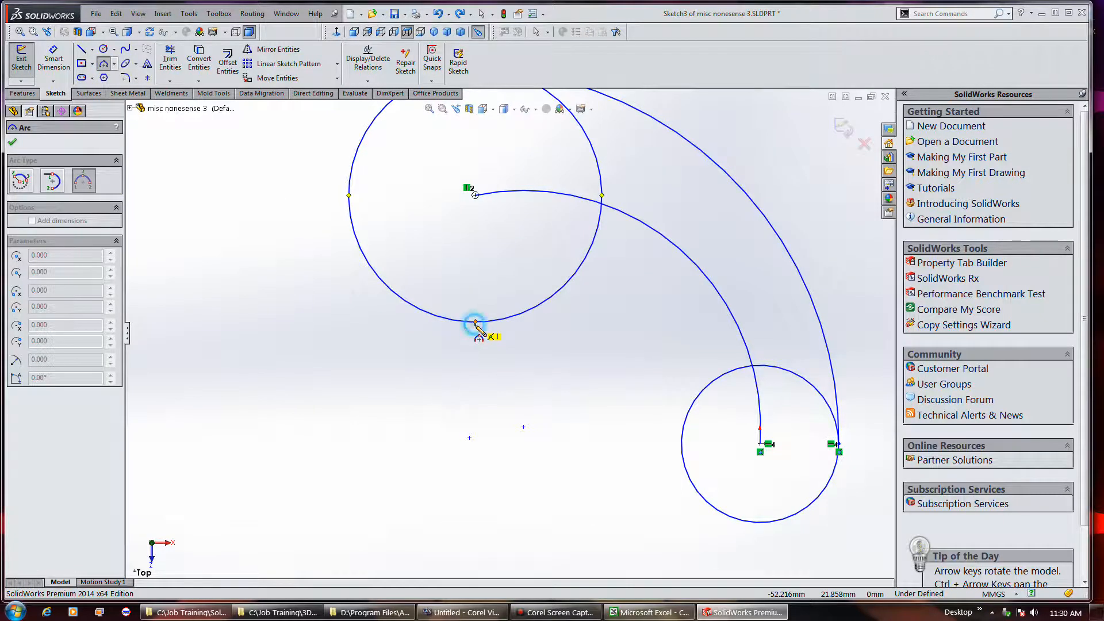
left_click(682, 443)
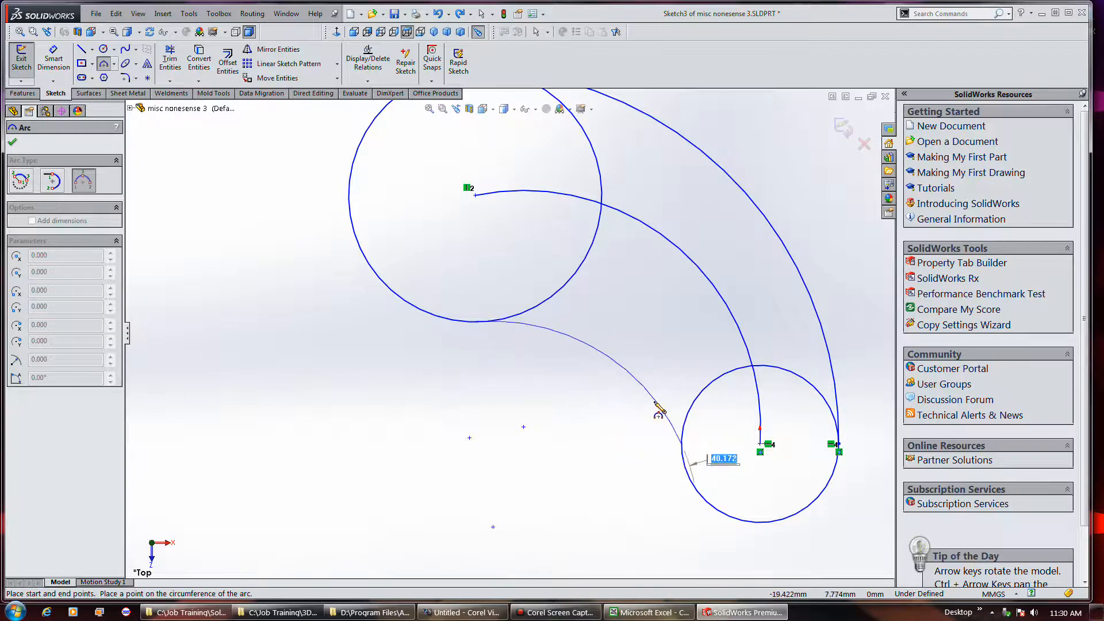
left_click(661, 399)
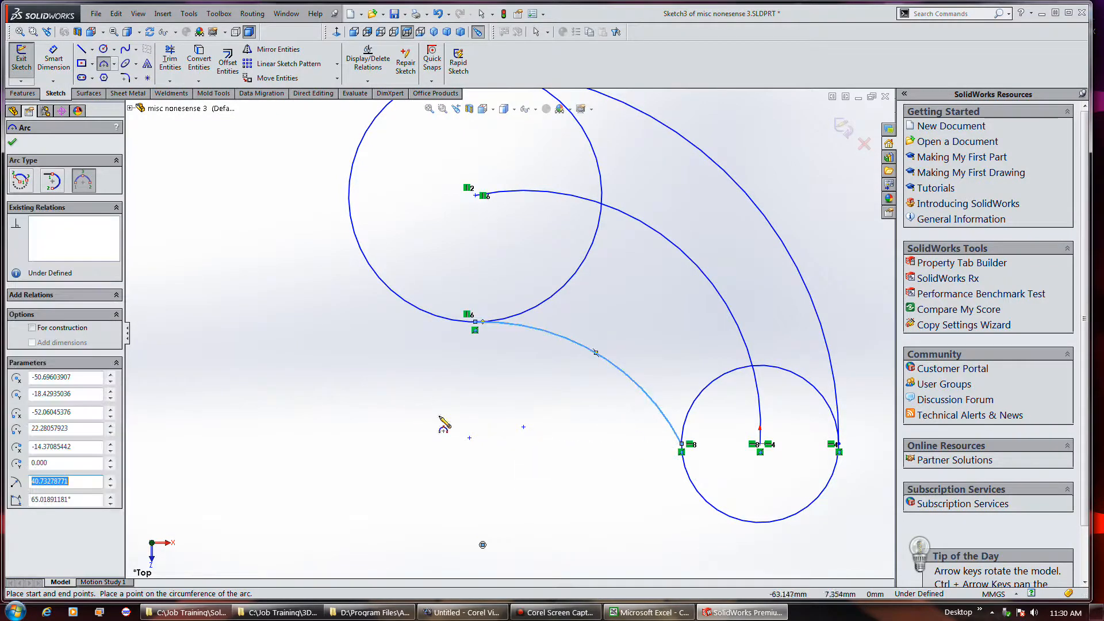
- Power trim the middle arc and the inner portions of both circles, leaving a closed curved outline
left_click(170, 60)
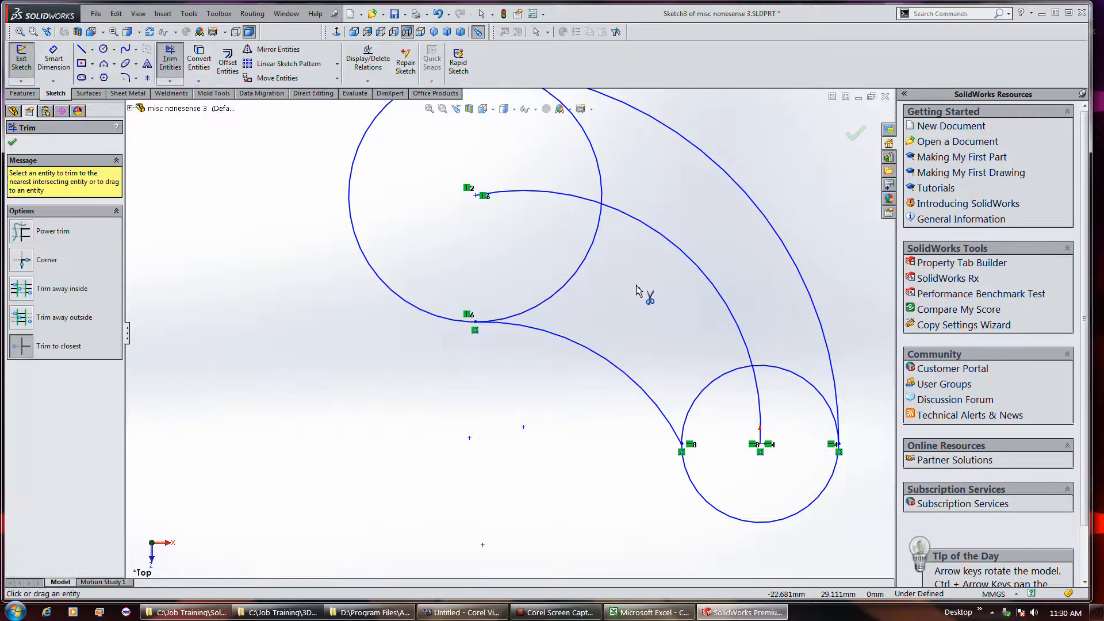
left_click(18, 236)
mouse_move(575, 253)
left_mouse_down()
mouse_move(571, 184)
mouse_move(721, 281)
mouse_move(639, 298)
mouse_move(558, 254)
mouse_move(687, 327)
left_mouse_up()
mouse_move(746, 368)
left_mouse_down()
mouse_move(764, 374)
mouse_move(747, 338)
mouse_move(660, 303)
left_mouse_up()
key("f")
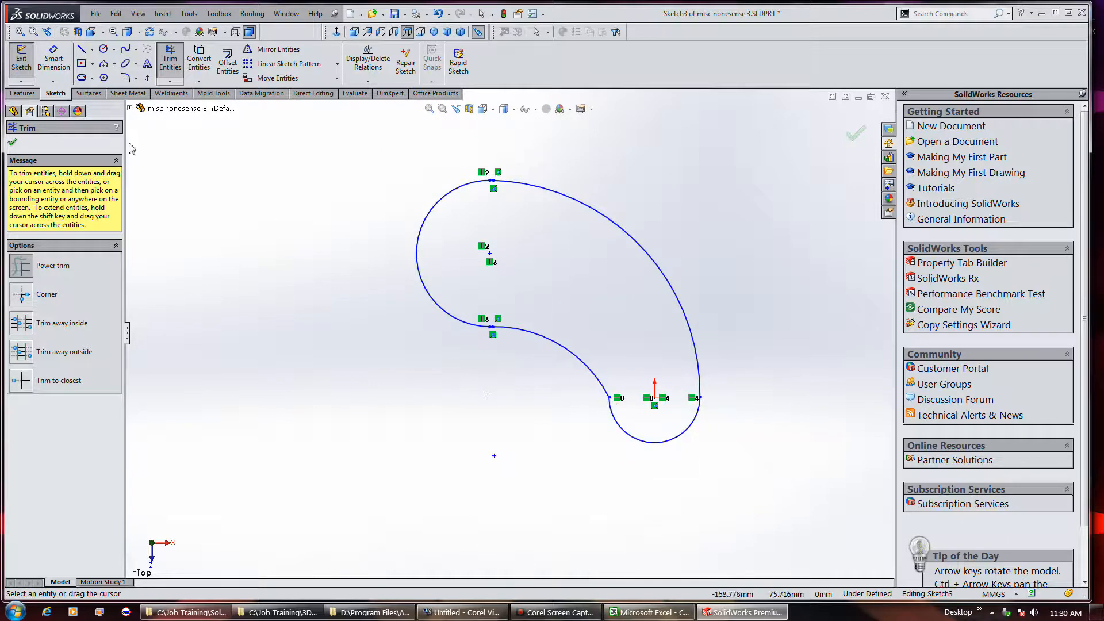
left_click(10, 144)
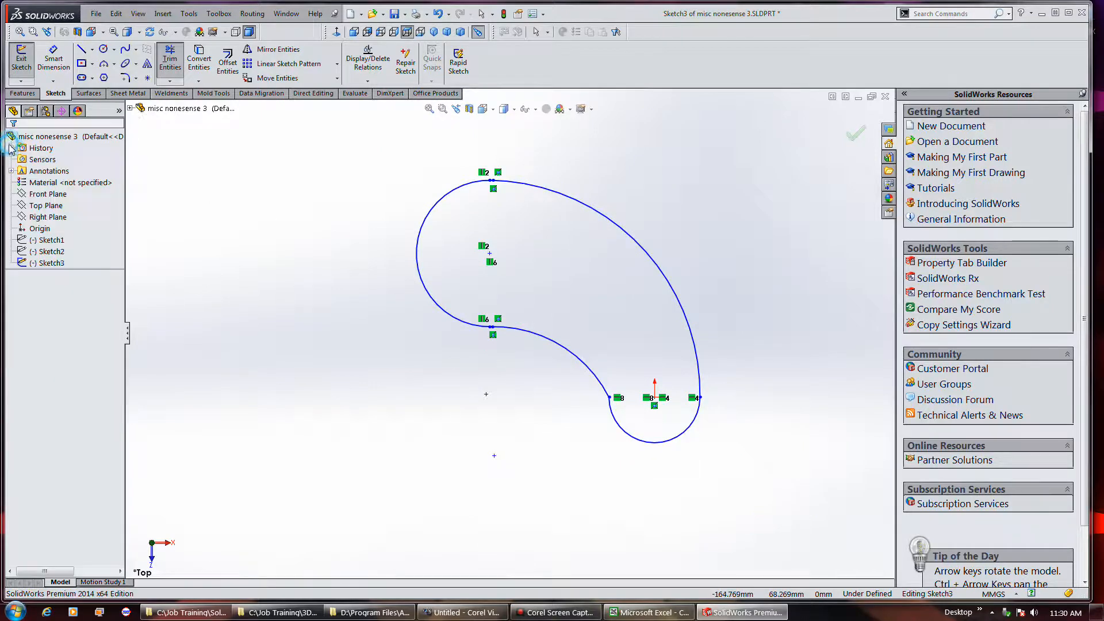
- Try to make the inner arc tangent to the small end arc, and undo the relation
left_click(605, 389)
left_click(610, 407, "ctrl")
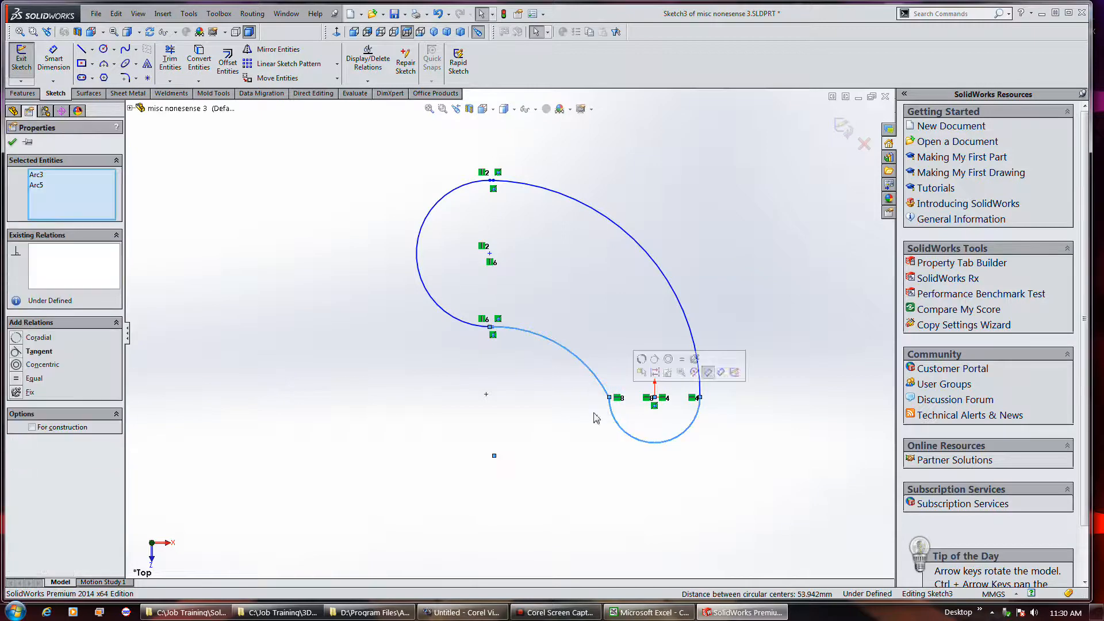
left_click(38, 351)
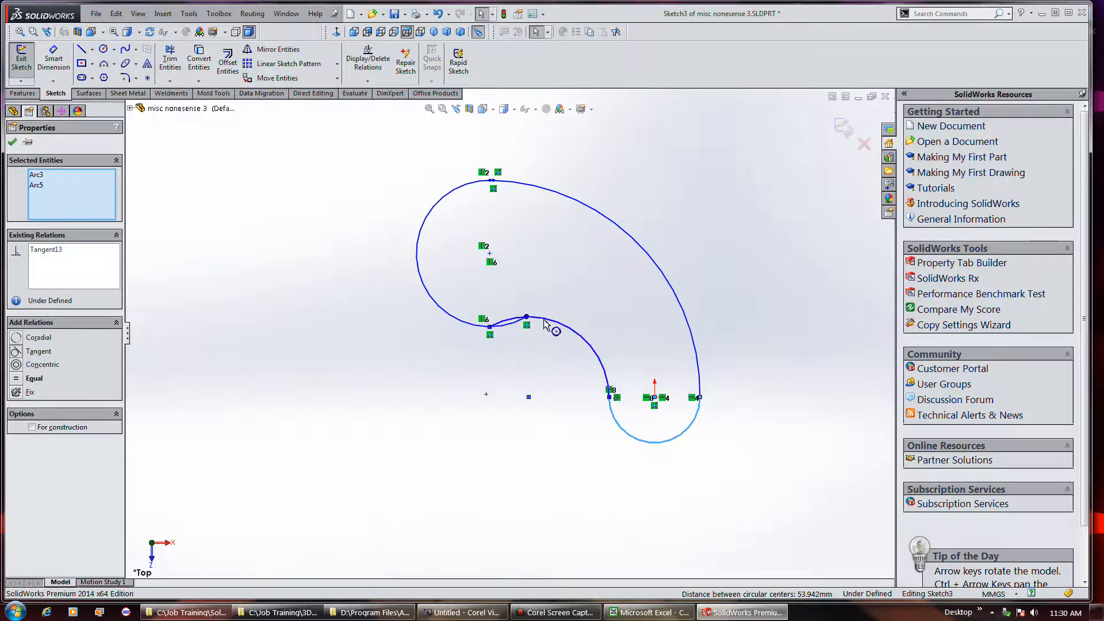
key("ctrl+z")
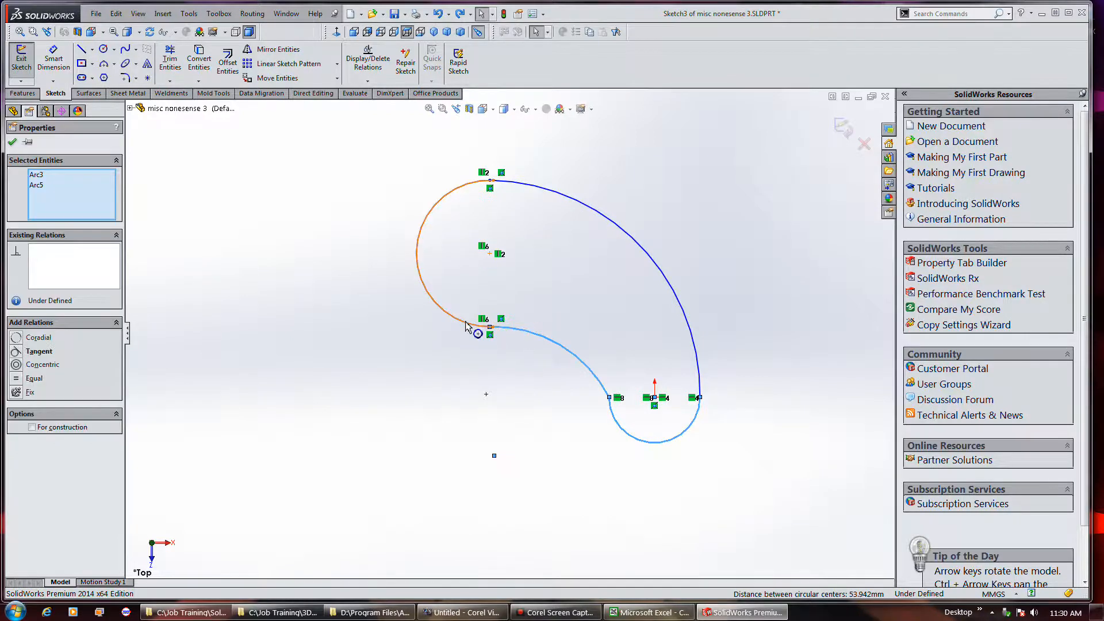
- Make the large end arc tangent to the inner arc
left_click(467, 324)
left_click(516, 333, "ctrl")
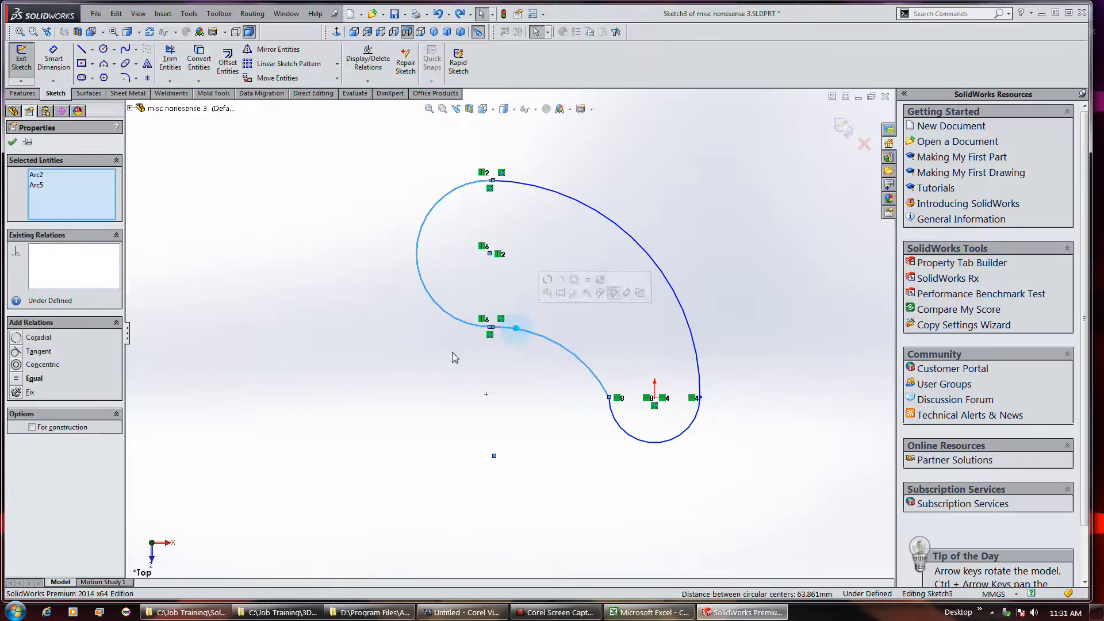
left_click(45, 354)
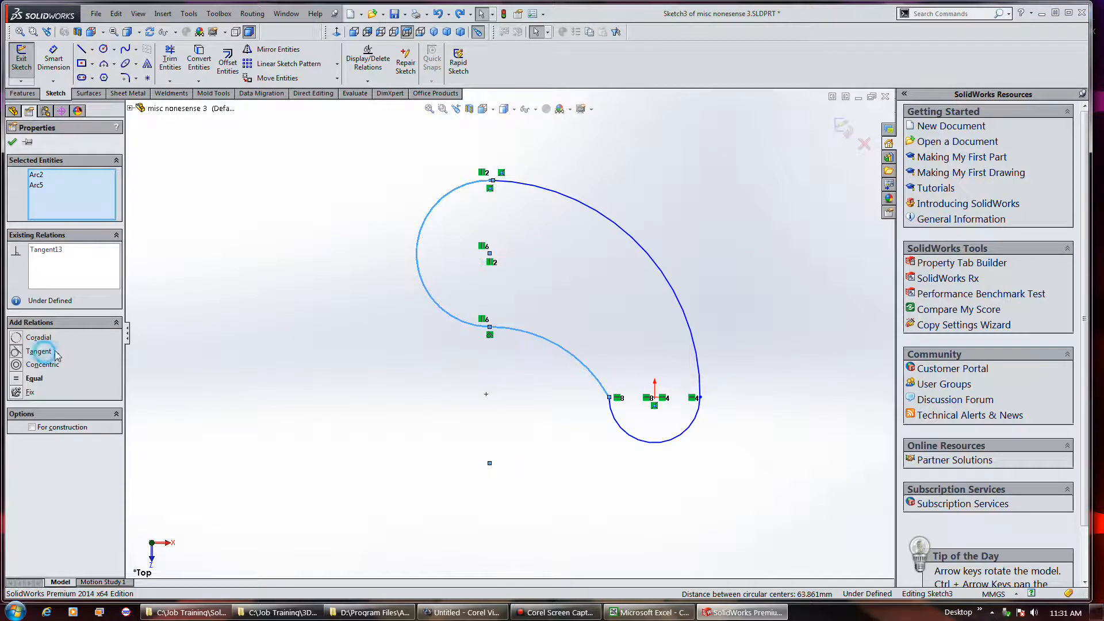
- Add a tangent relation between the inner arc and the small end arc
left_click(613, 414, "ctrl")
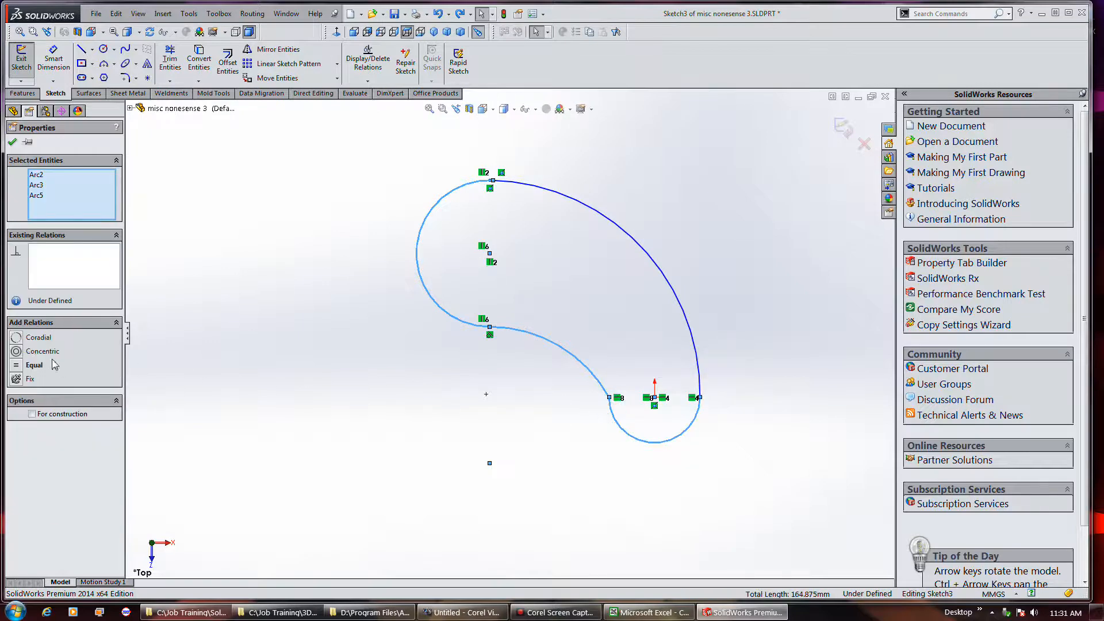
left_click(471, 330)
left_click(473, 332)
left_click(472, 331, "ctrl")
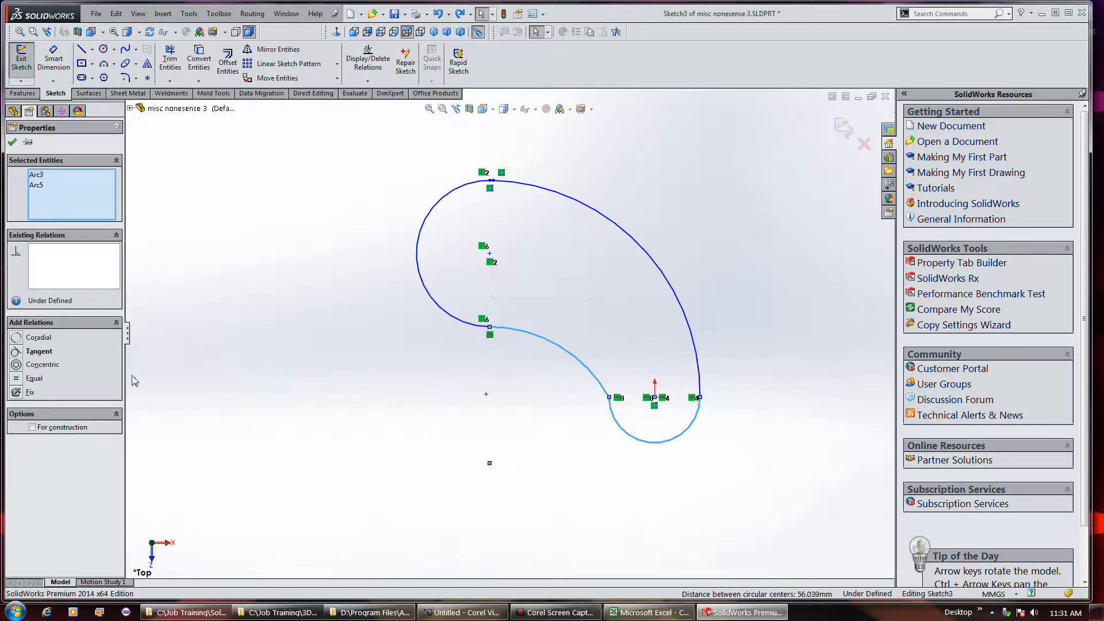
left_click(39, 351)
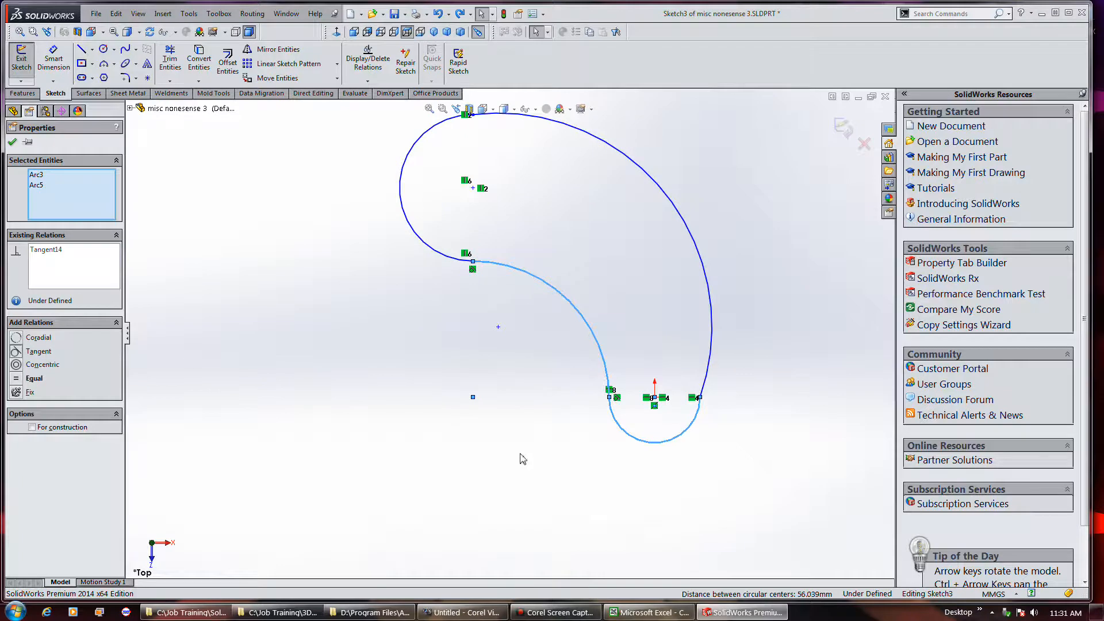
- Add a tangent relation between the small end arc and the long outer arc
scroll(520, 454, "up", 1)
left_click(670, 408)
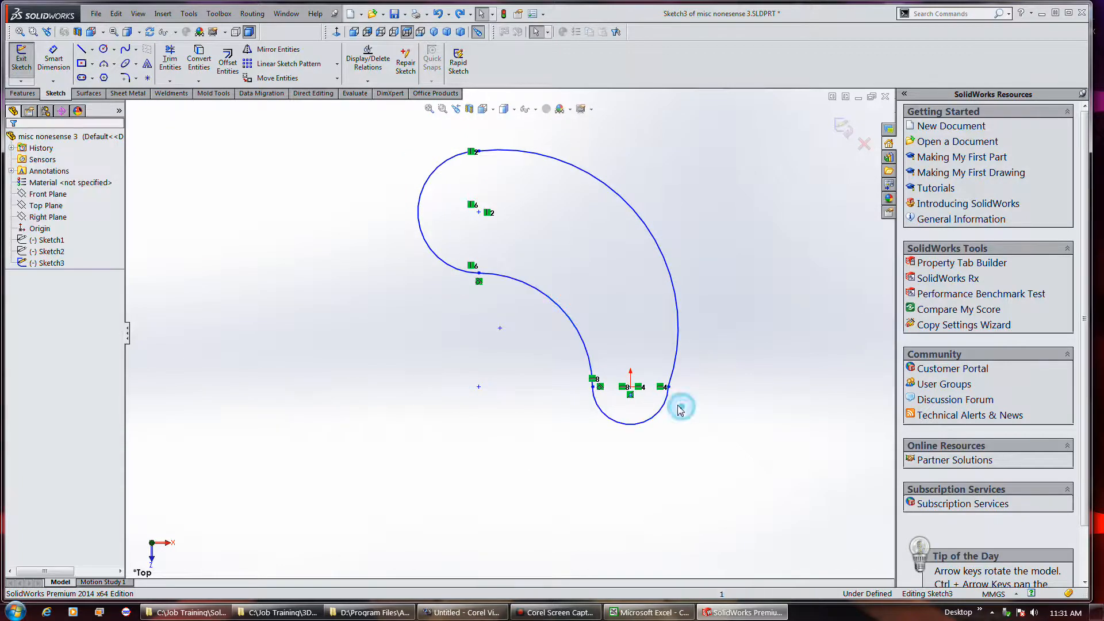
left_click(662, 402)
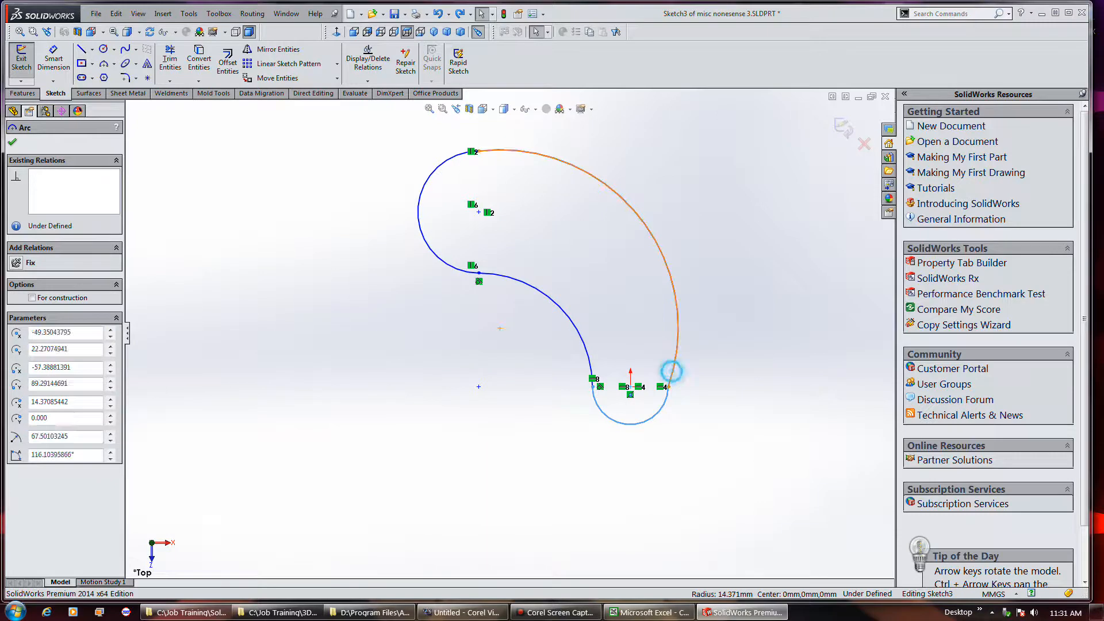
left_click(673, 372, "ctrl")
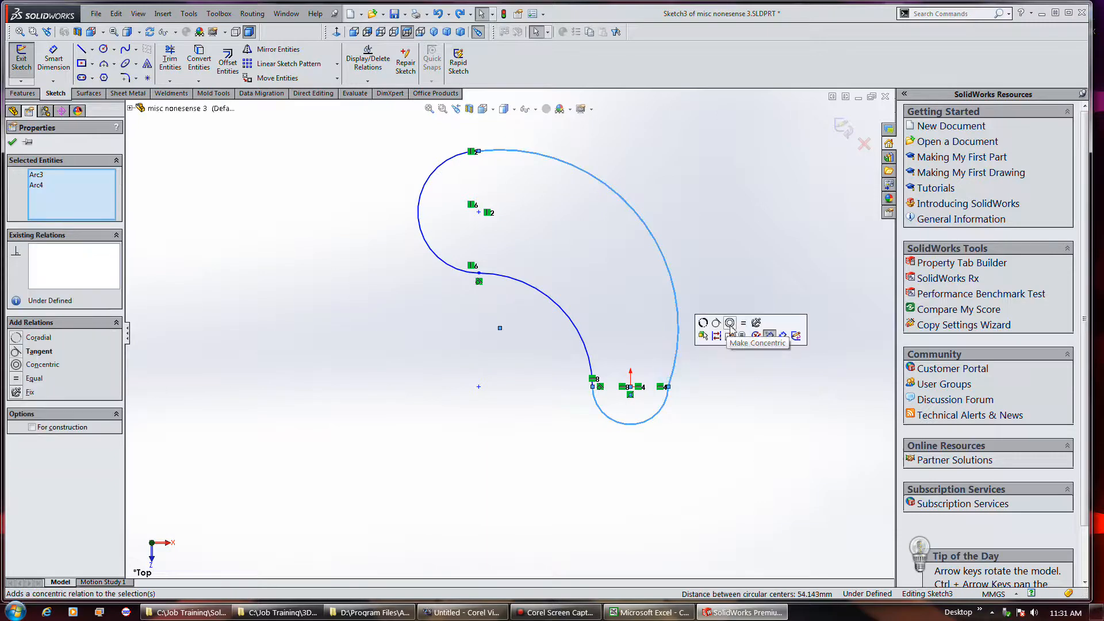
left_click(721, 325)
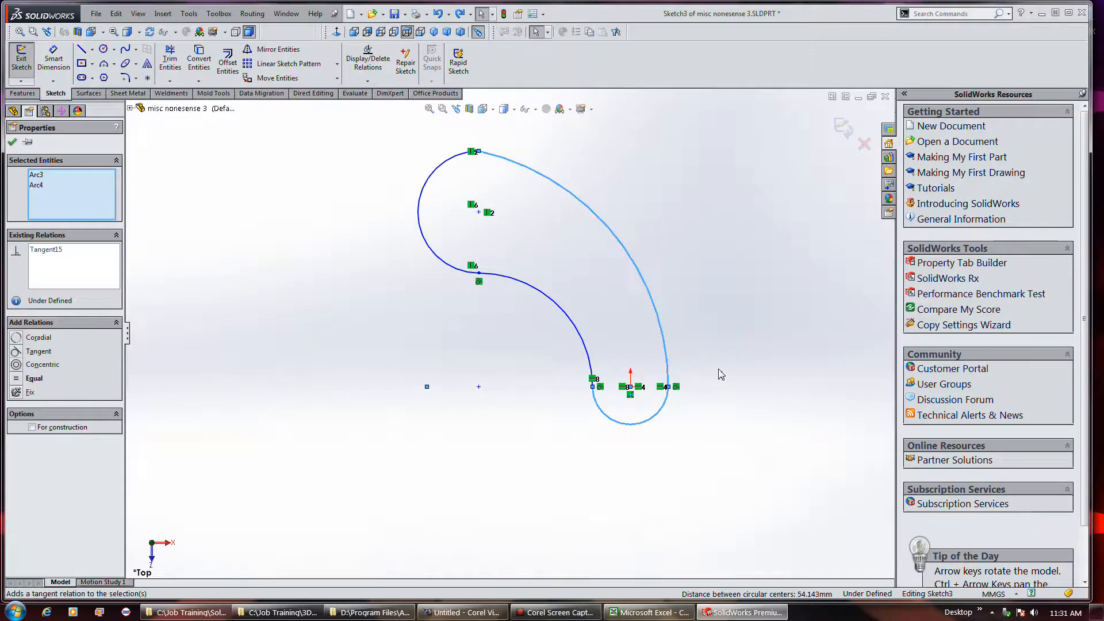
- Add a tangent relation between the large end arc and the long outer arc
left_click(493, 174)
left_click(500, 160)
left_click(452, 156)
right_click(452, 155)
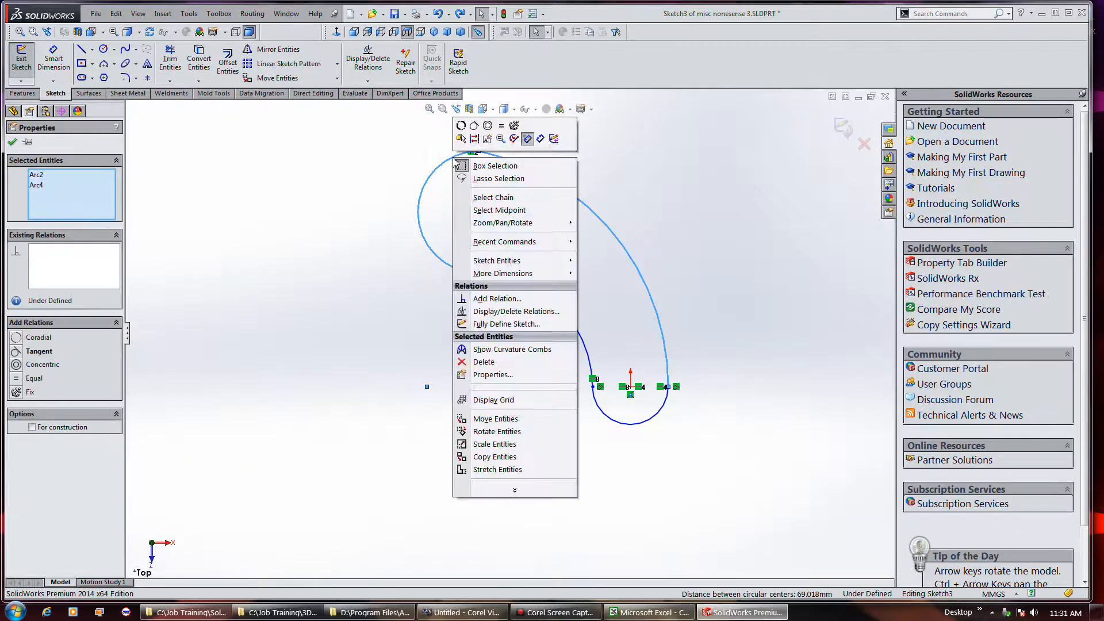
left_click(472, 139)
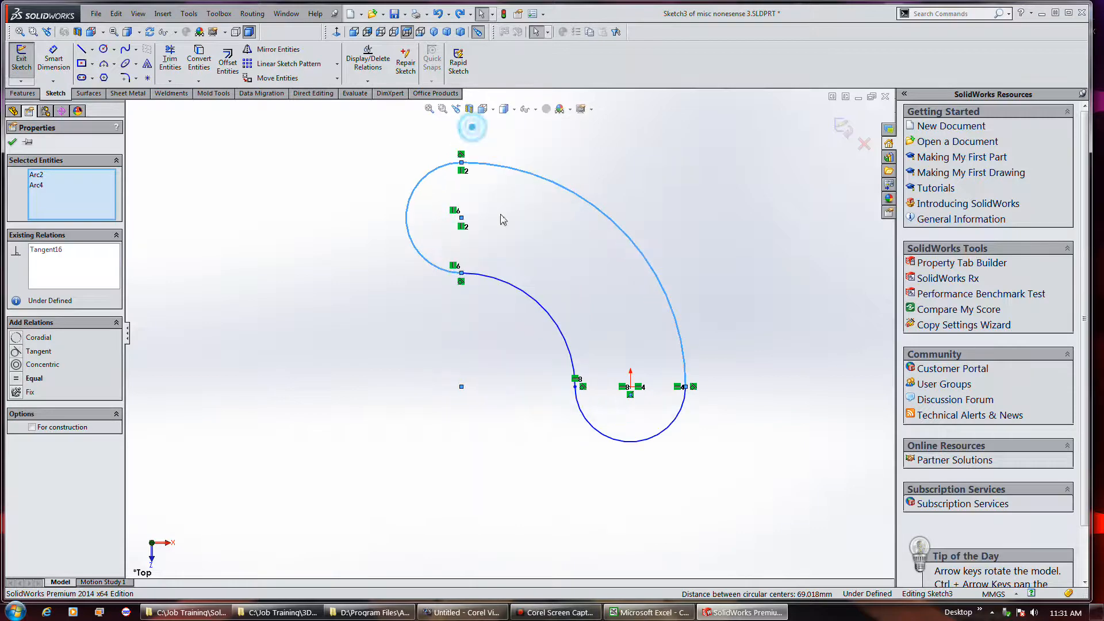
left_click(388, 313)
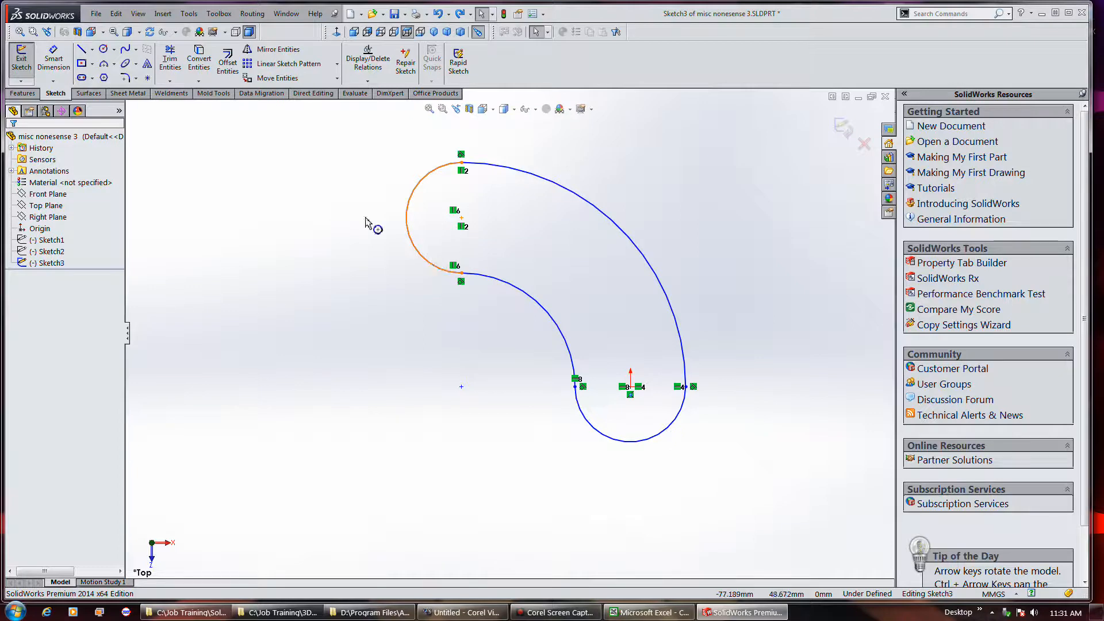
- Add a radius dimension to the large end arc and set it to 10 mm
left_click(73, 63)
left_click(412, 242)
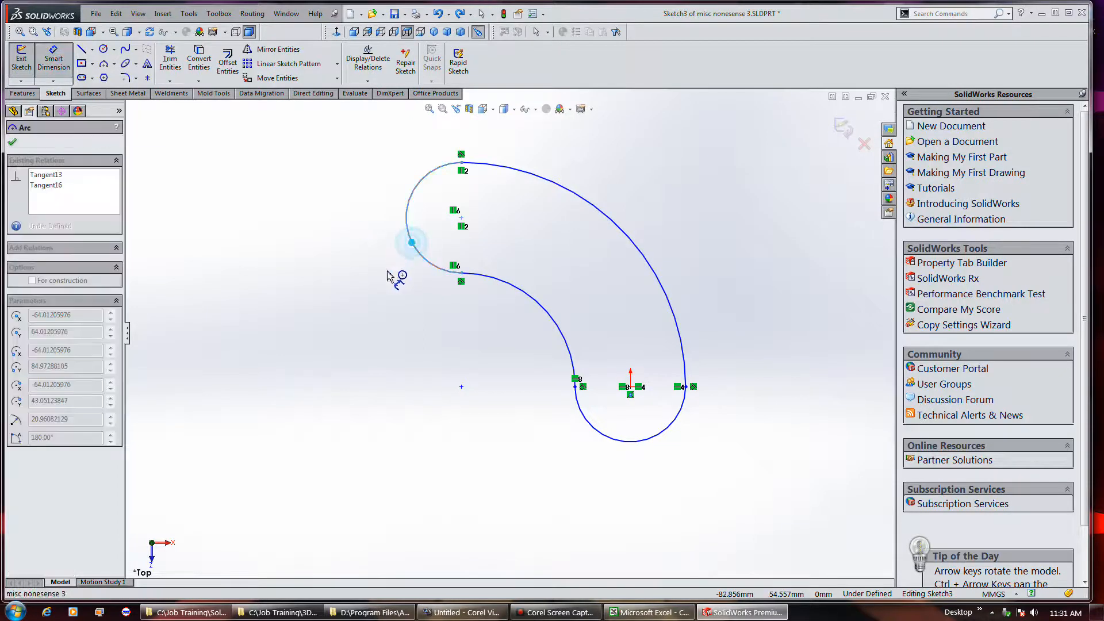
left_click(374, 278)
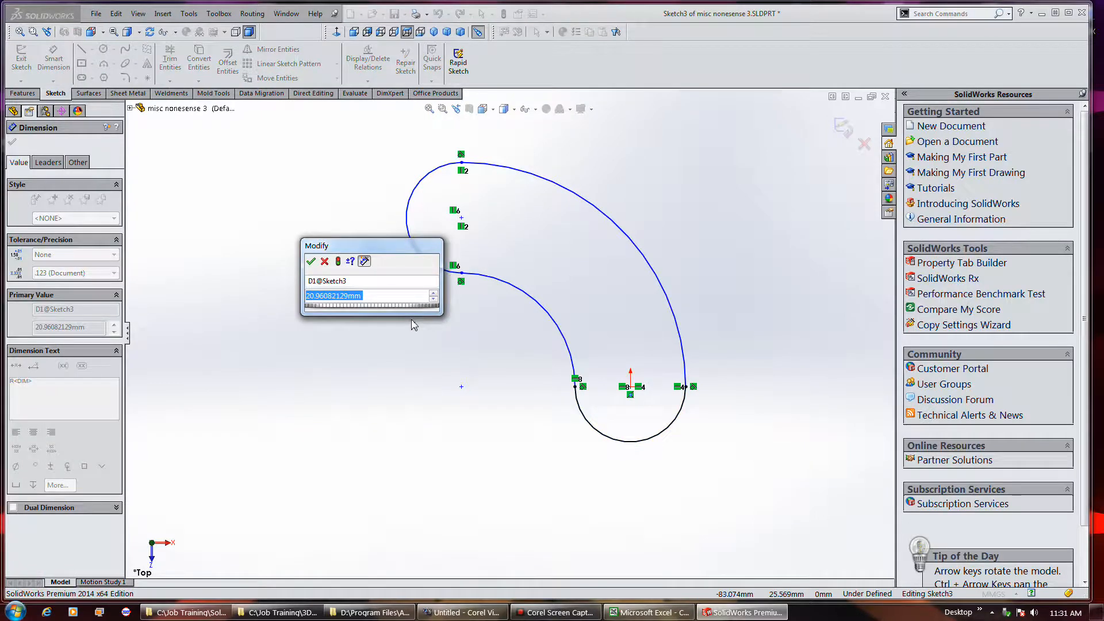
type("1")
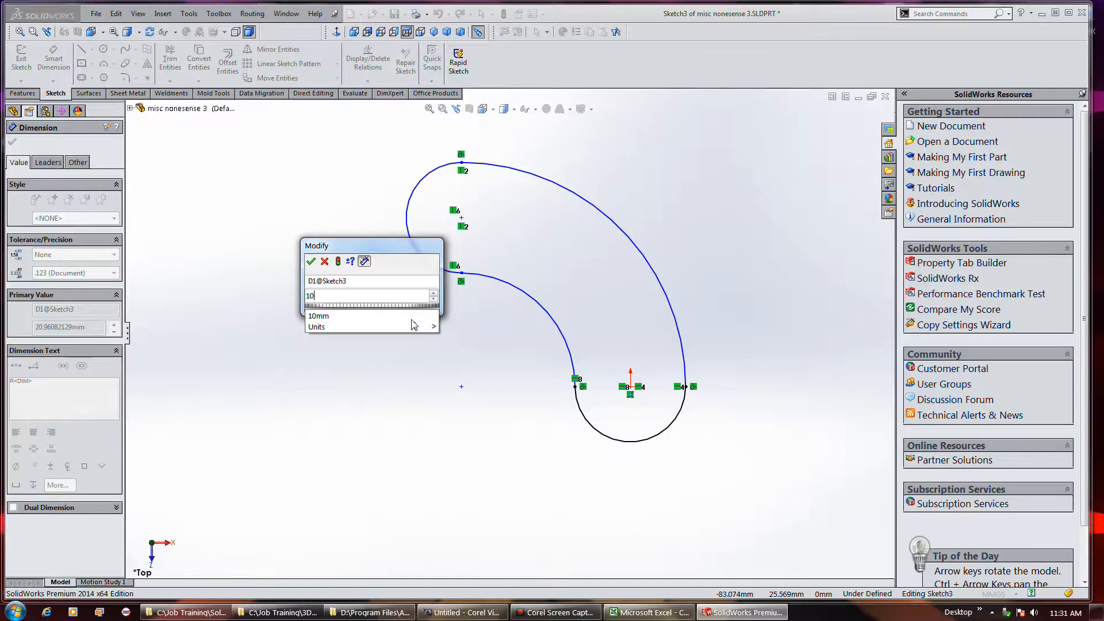
type("0")
key("Return")
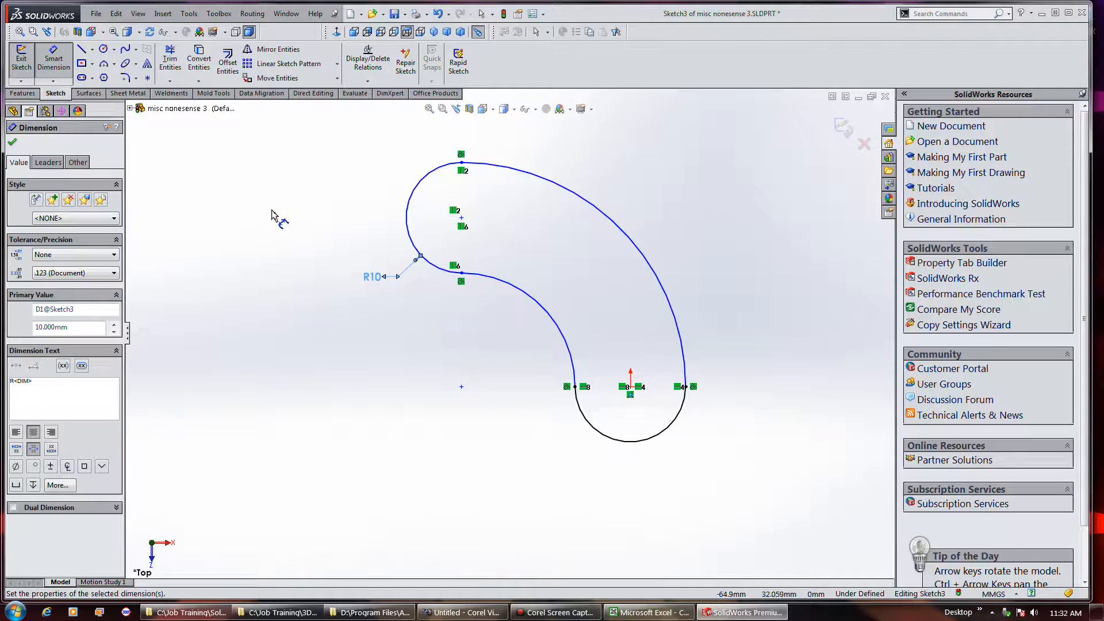
- Undo the radius dimension and the tangent relation between the large end arc and the outer arc
left_click(60, 62)
key("ctrl+z")
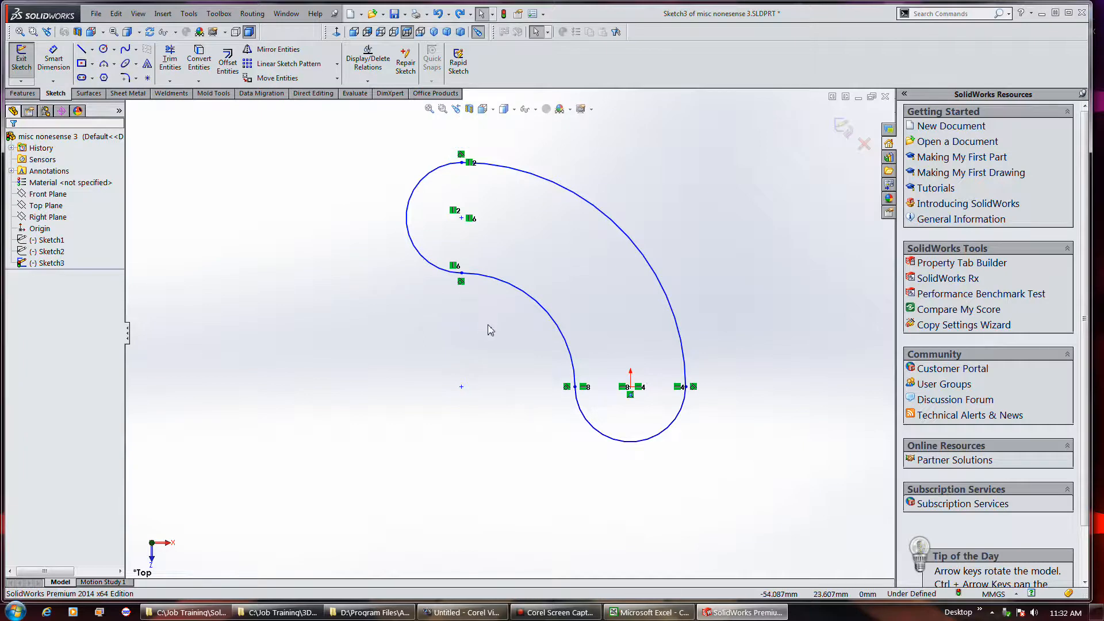
key("ctrl+z")
left_click(365, 311)
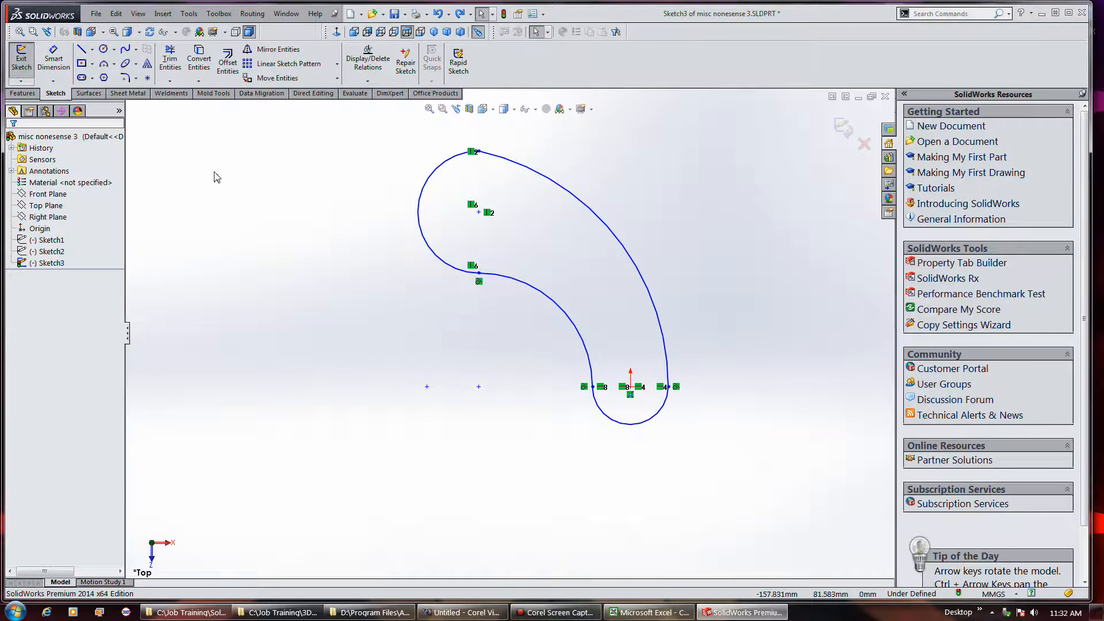
- Exit the sketch and extrude the curved outline 29 mm in the reversed direction
left_click(21, 57)
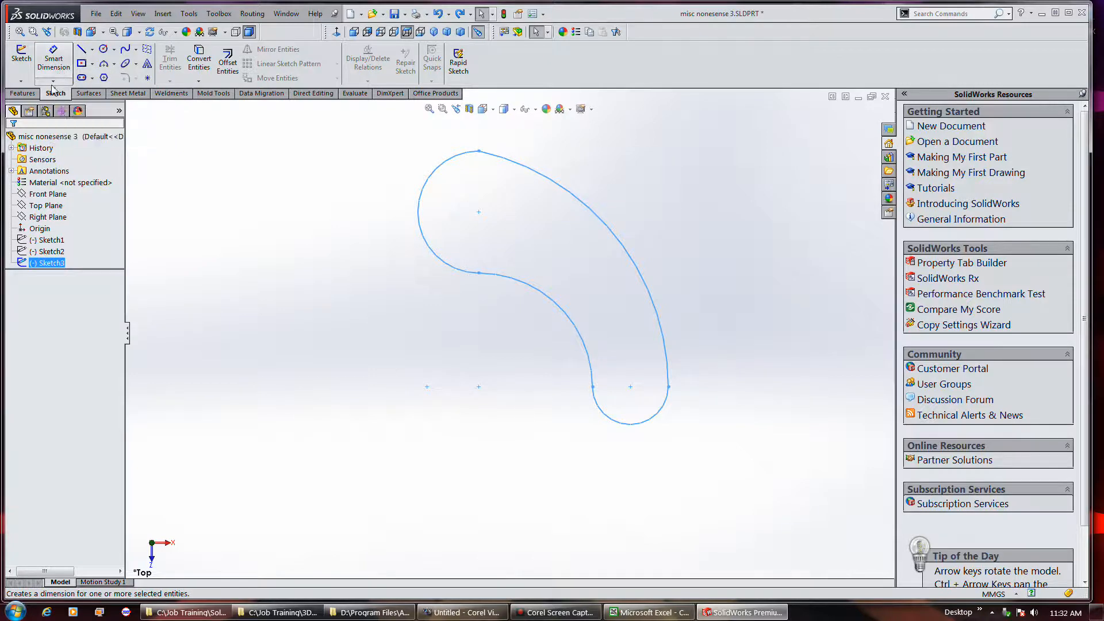
left_click(22, 93)
left_click(27, 61)
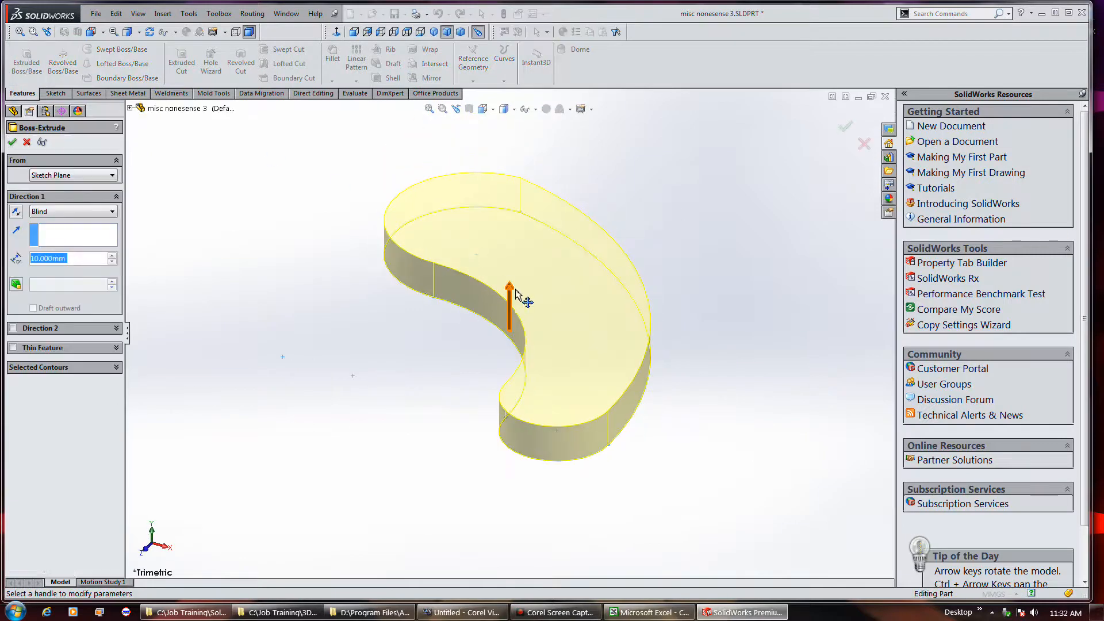
left_click(16, 213)
left_click_drag(507, 378, 489, 426)
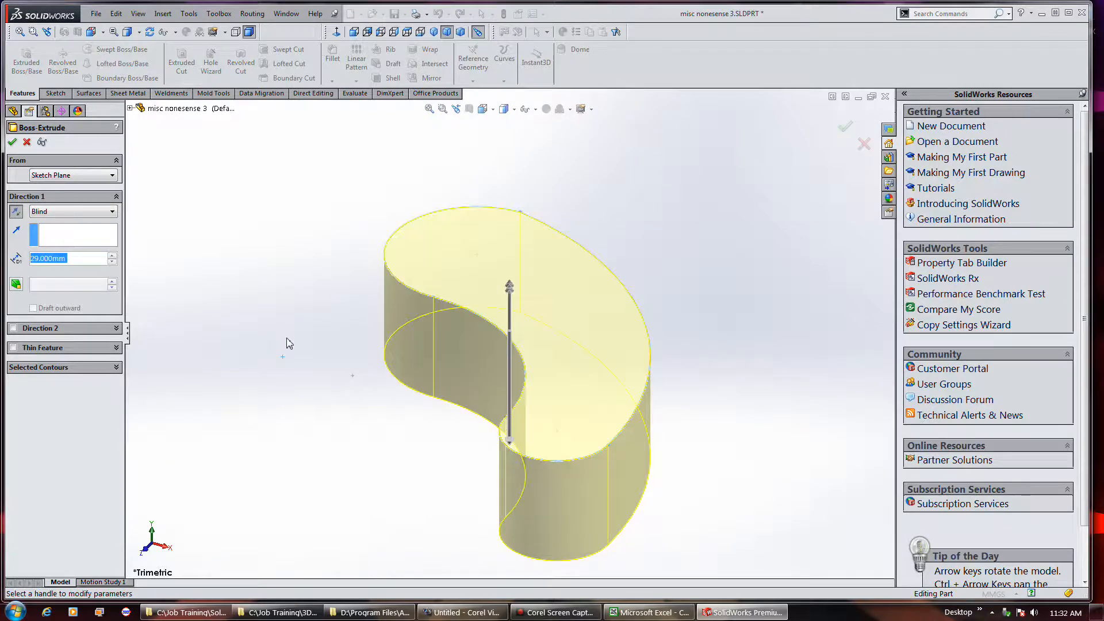
left_click(11, 140)
- Fillet the outline edge of the solid's top face with a constant 10 mm radius
left_click(339, 59)
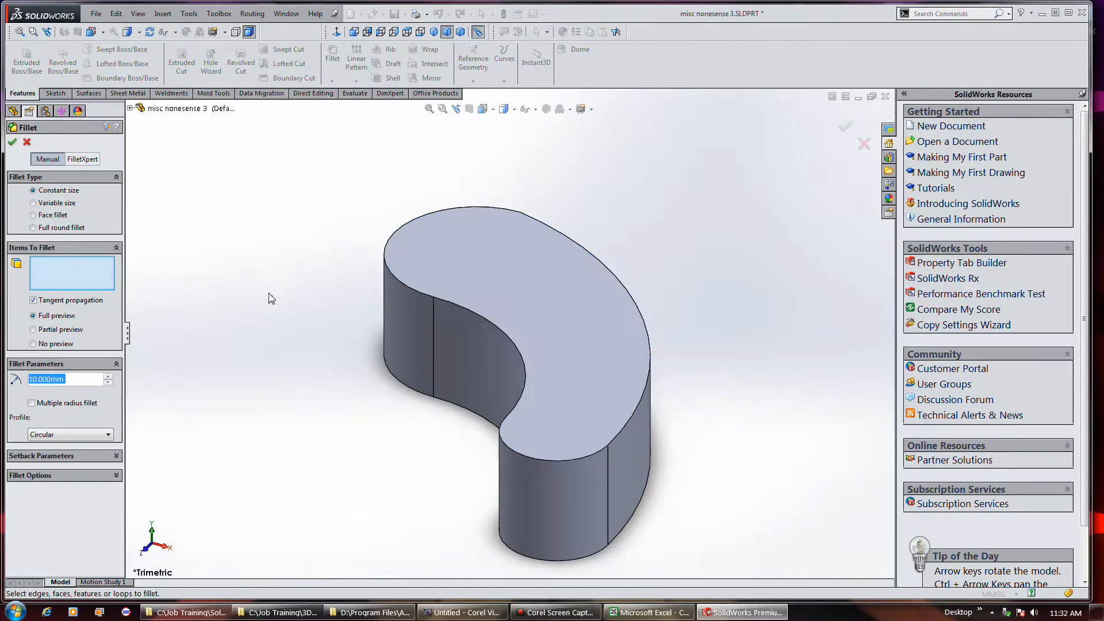
left_click(393, 279)
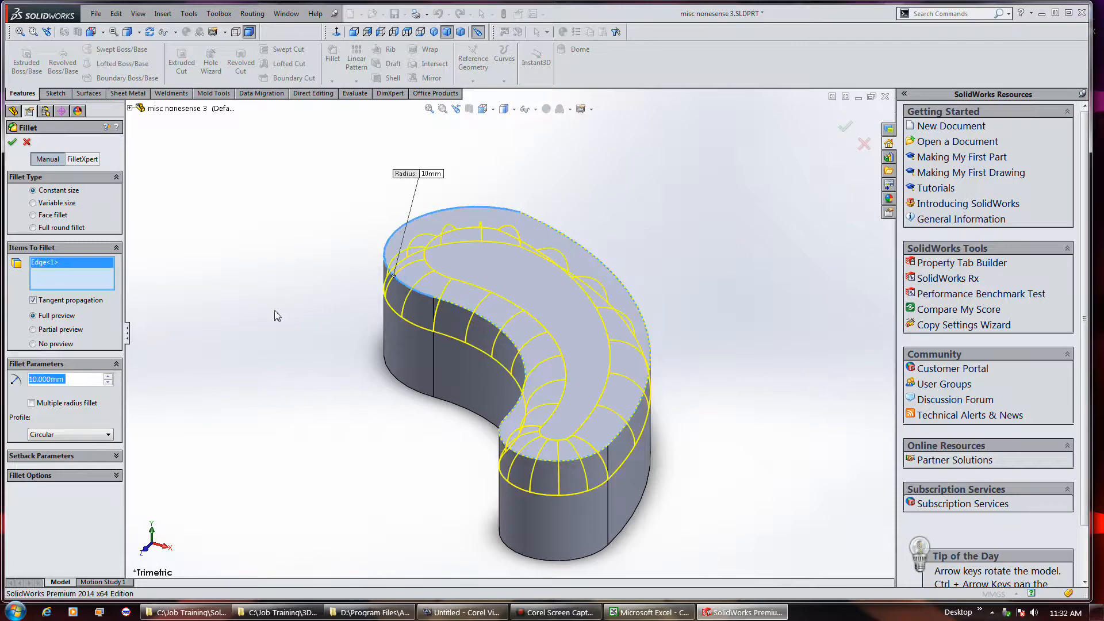
left_click(11, 142)
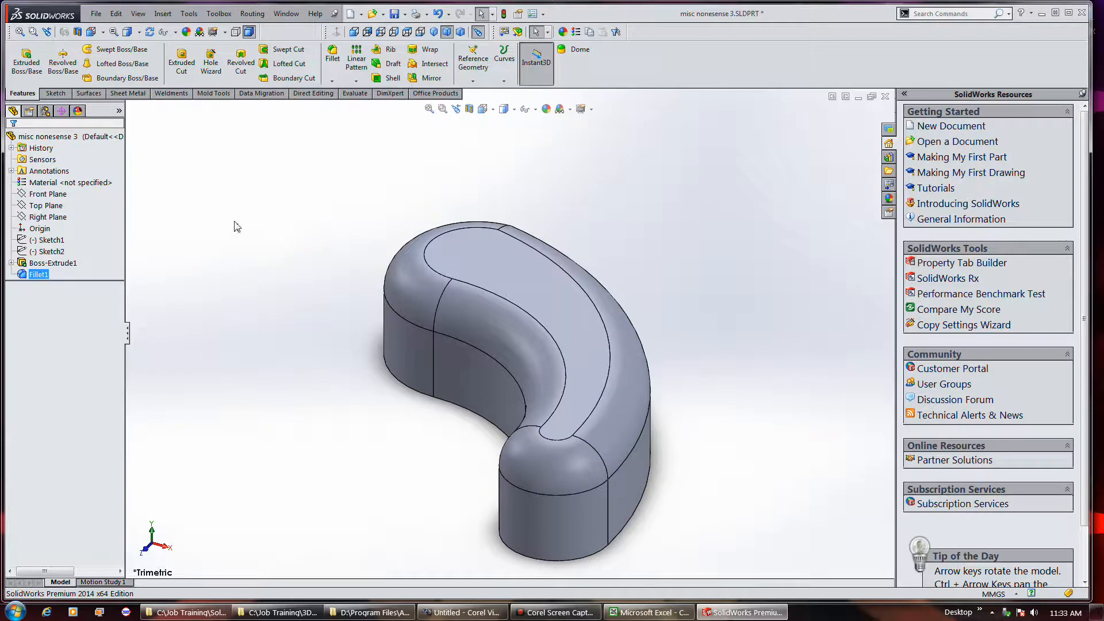
scroll(369, 456, "up", 2)
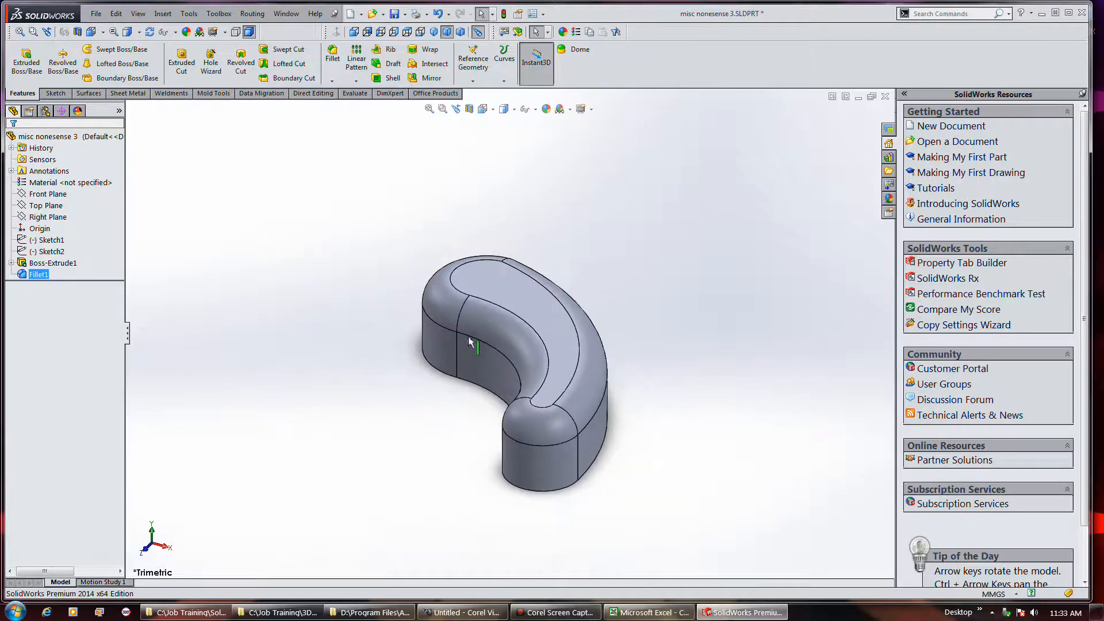
scroll(489, 485, "up", 1)
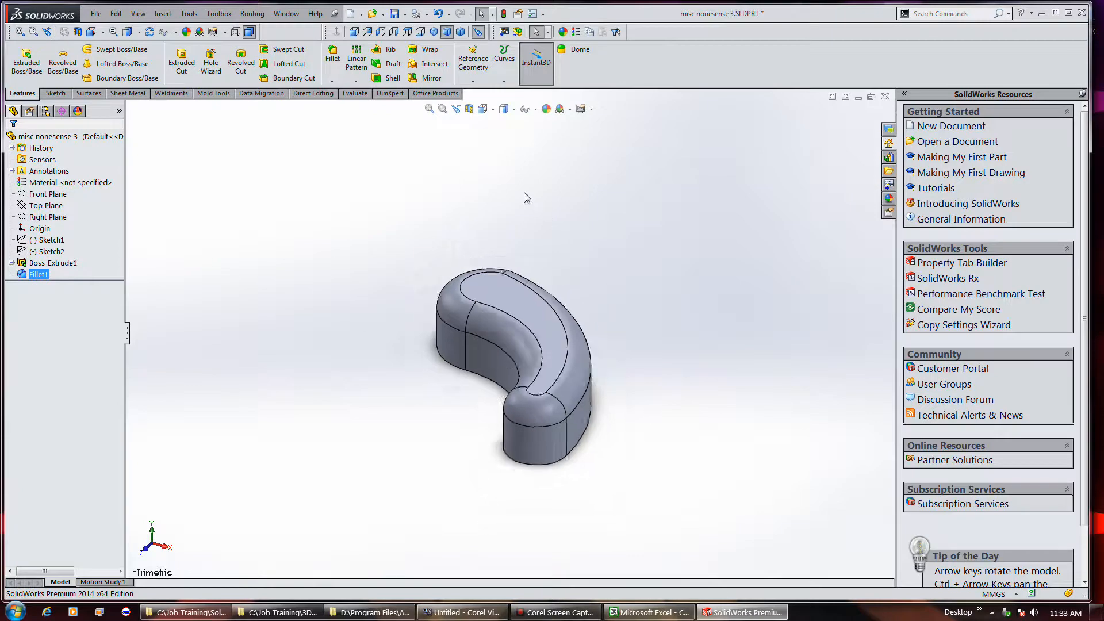
scroll(524, 198, "down", 1)
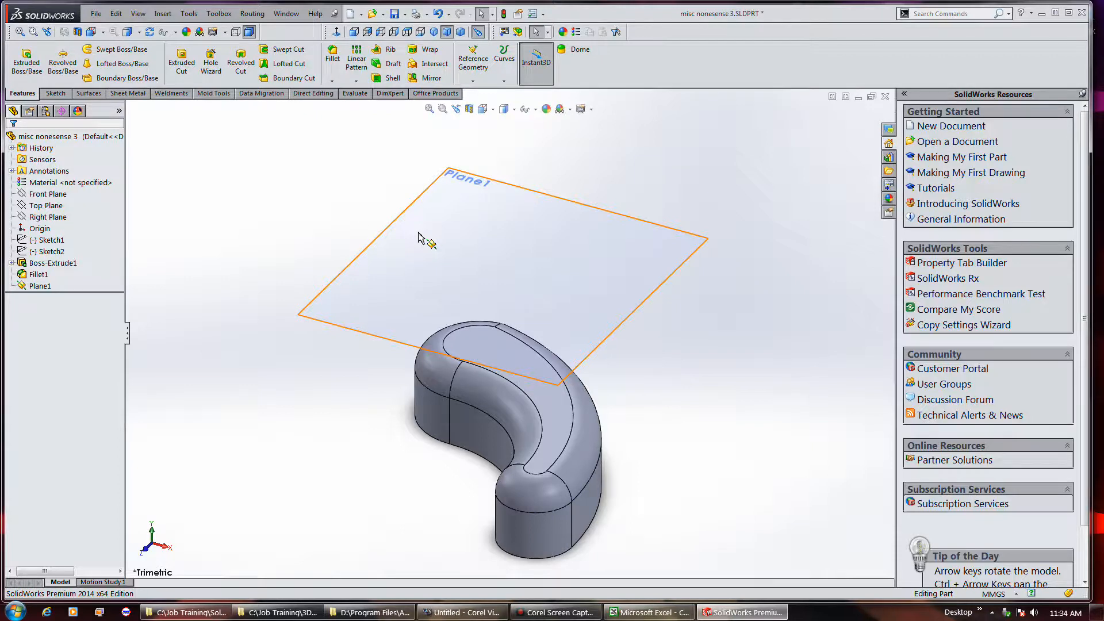
- Start a new sketch on the reference plane above the filleted solid
left_click(56, 93)
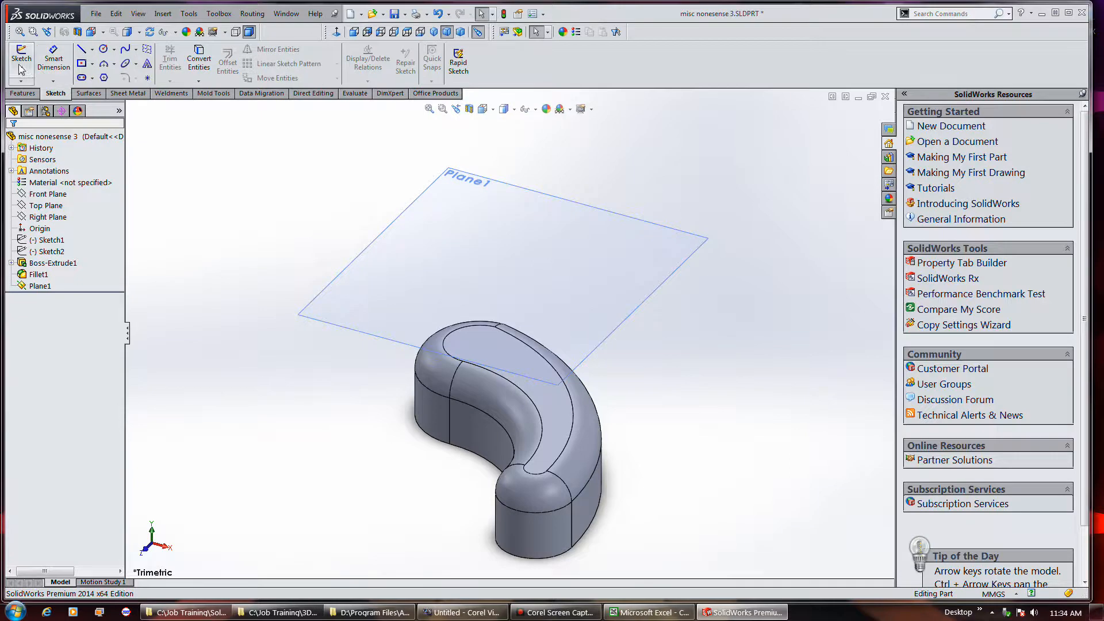
left_click(24, 71)
left_click(379, 249)
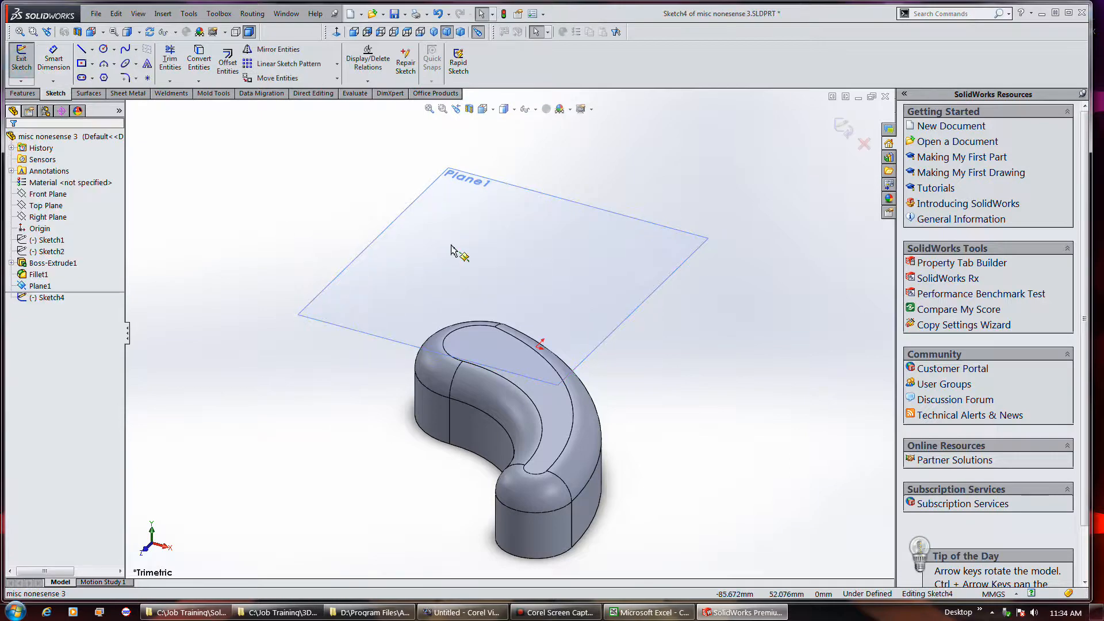
left_click(198, 64)
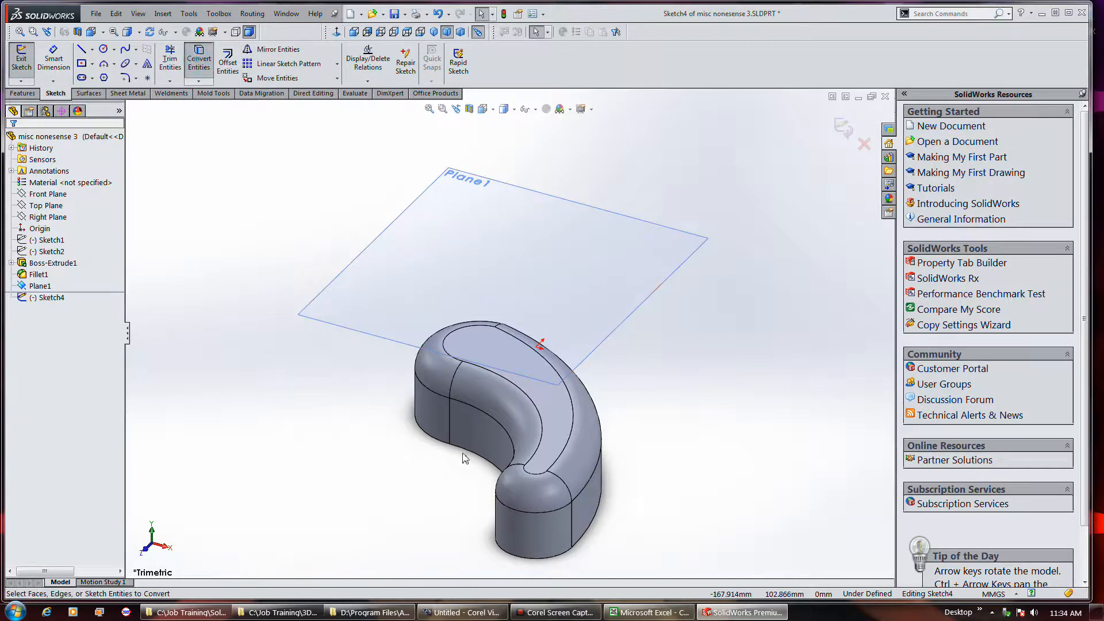
right_click(432, 397)
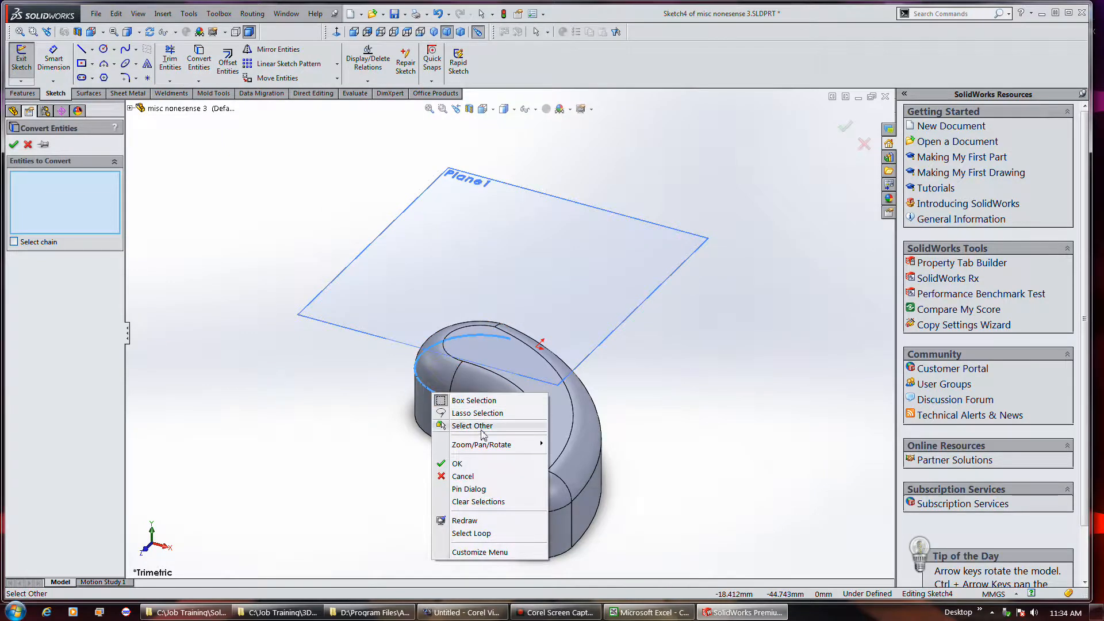
left_click(480, 533)
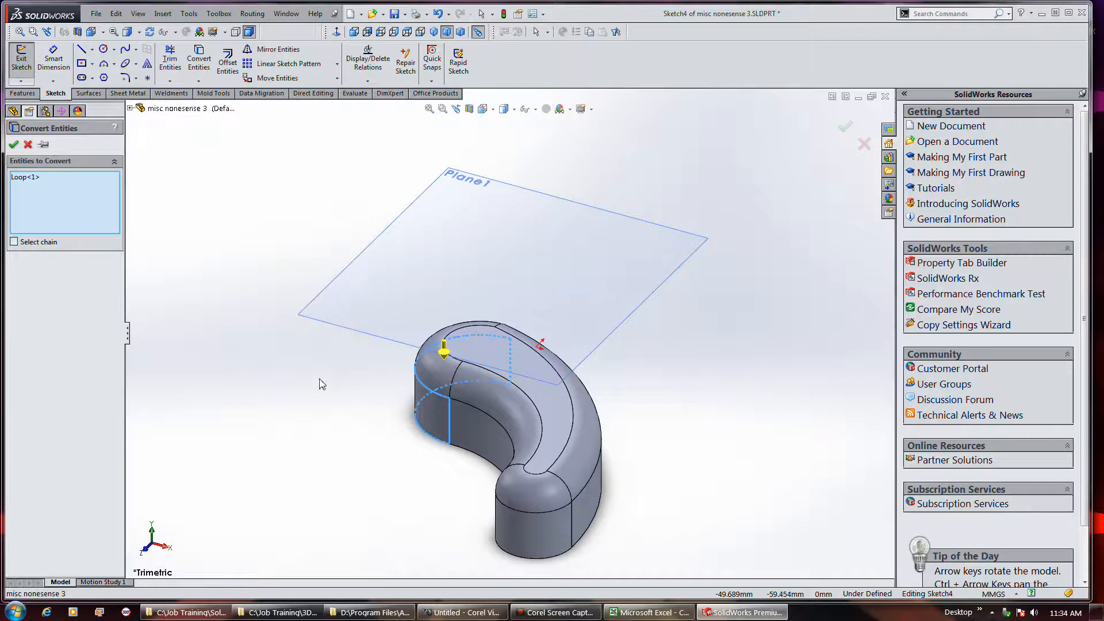
left_click(29, 144)
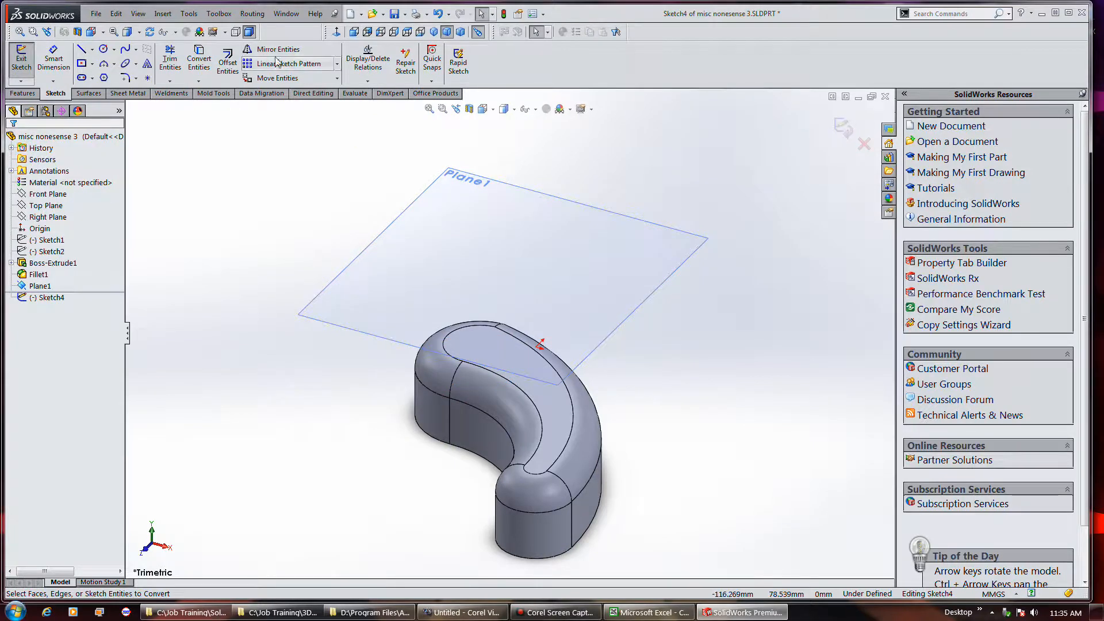
- Convert the four edges along the lower boundary of the fillet into sketch entities on the plane, selecting them individually instead of by loop
left_click(199, 58)
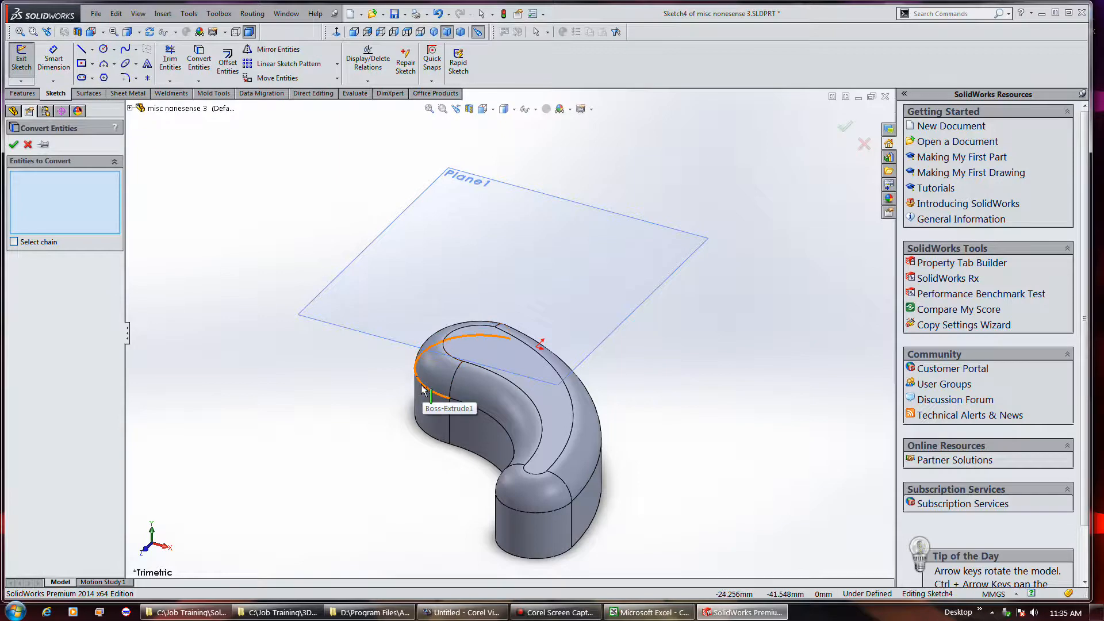
right_click(423, 388)
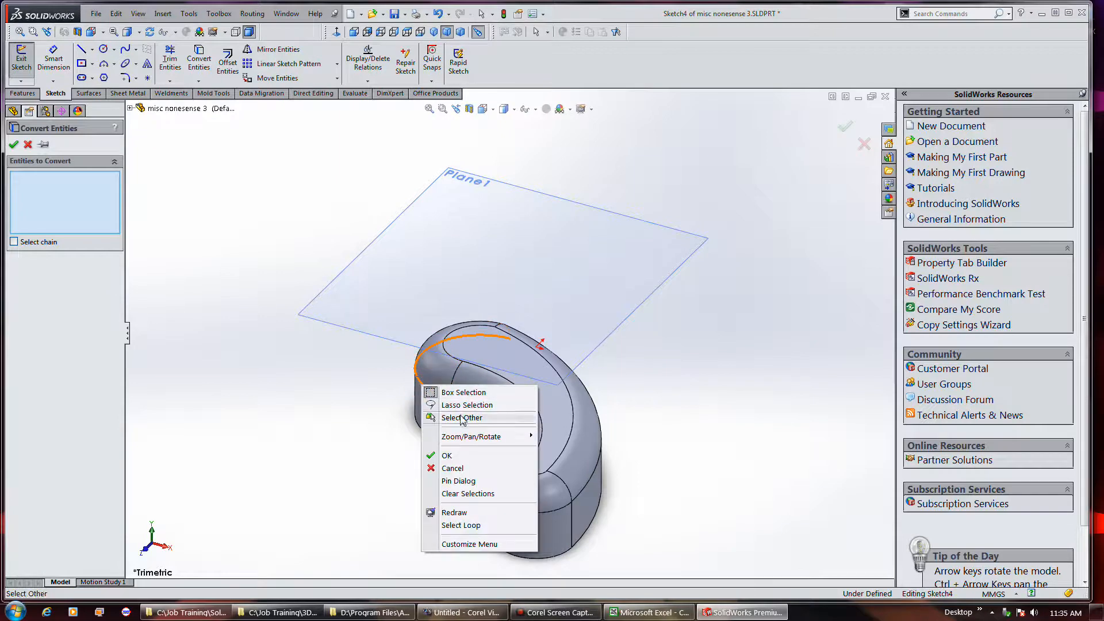
left_click(476, 525)
right_click(66, 199)
left_click(92, 209)
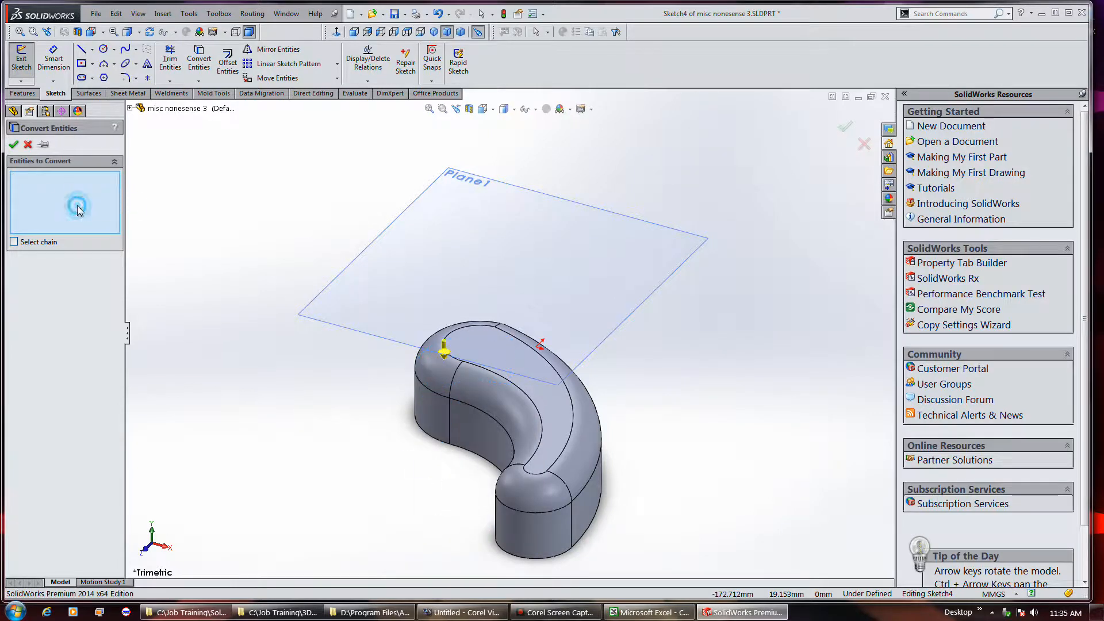
left_click(429, 390)
left_click(468, 410)
left_click(506, 502)
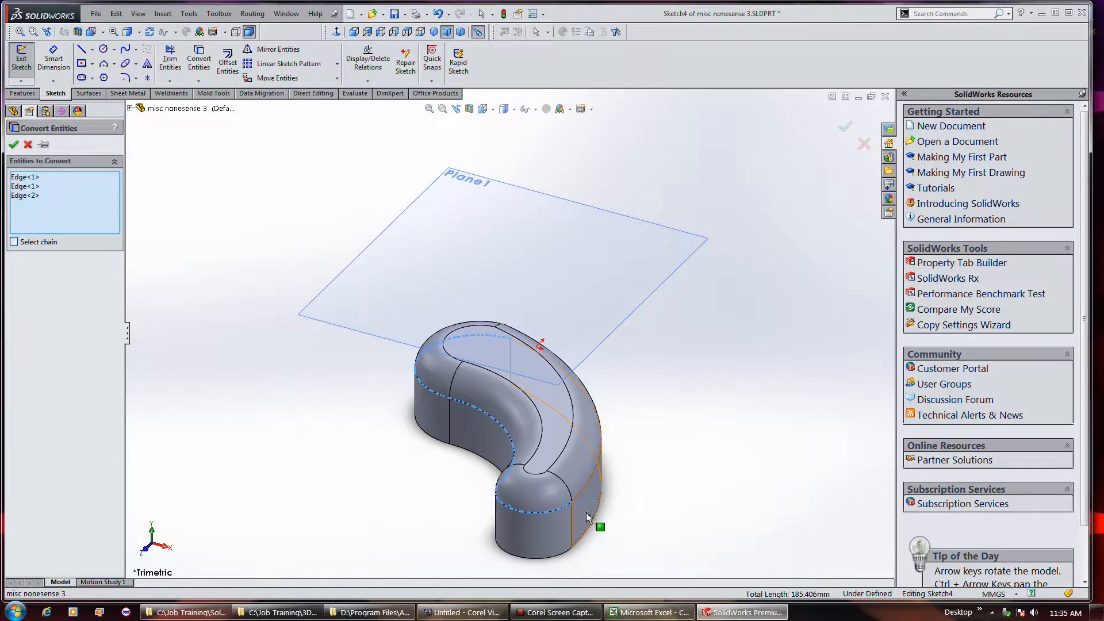
left_click(583, 486)
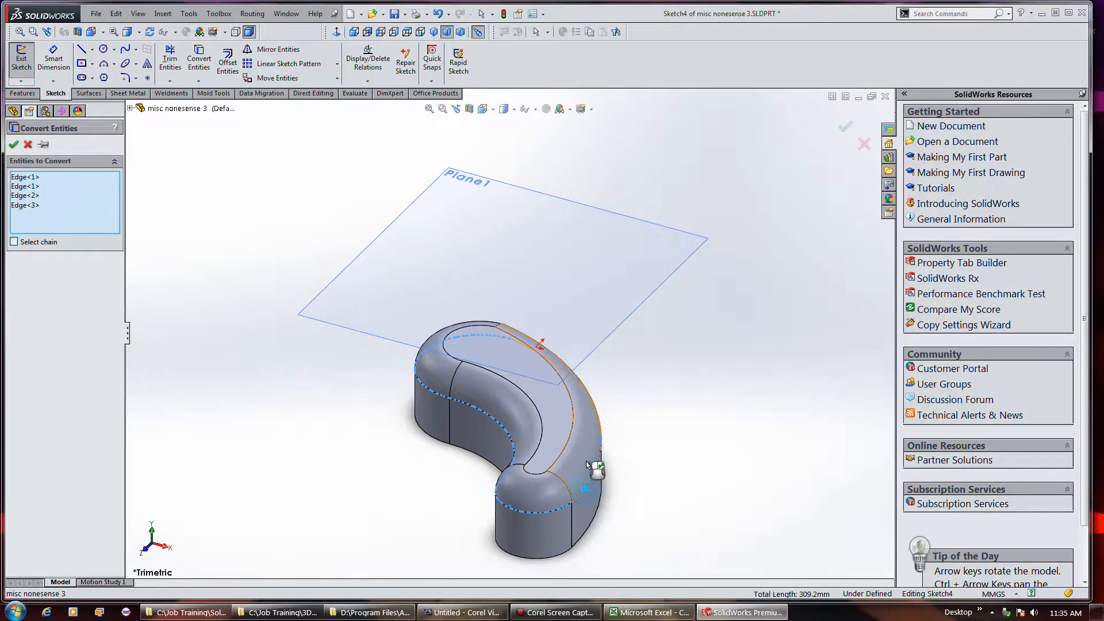
left_click(15, 144)
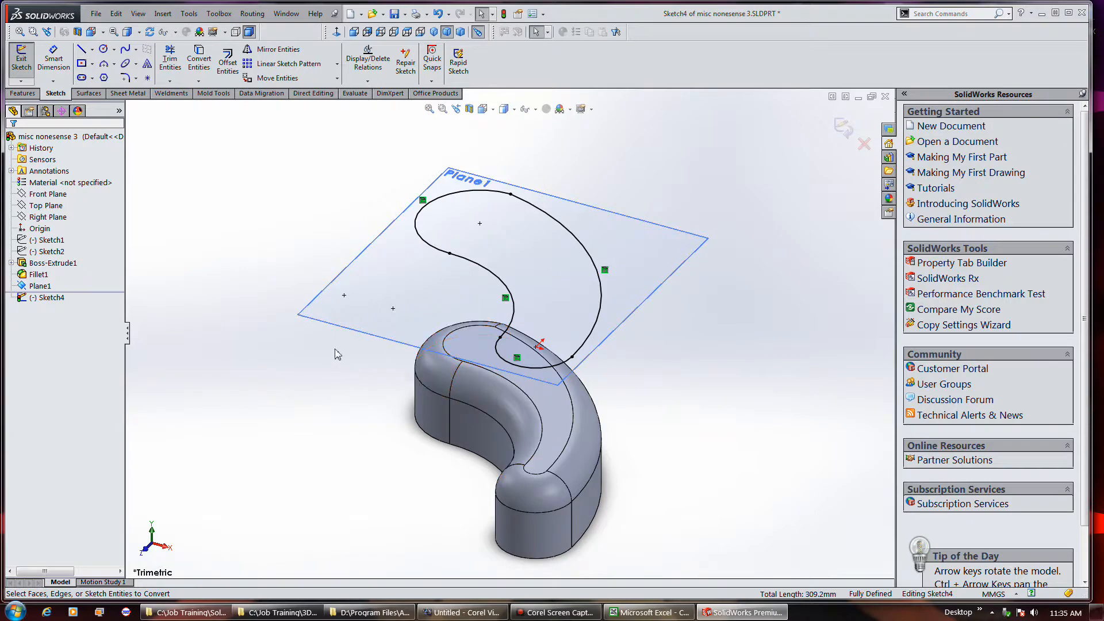
- Convert the inner edge loop around the solid's flat top face into sketch entities on the plane, using Select Loop
left_click(440, 338)
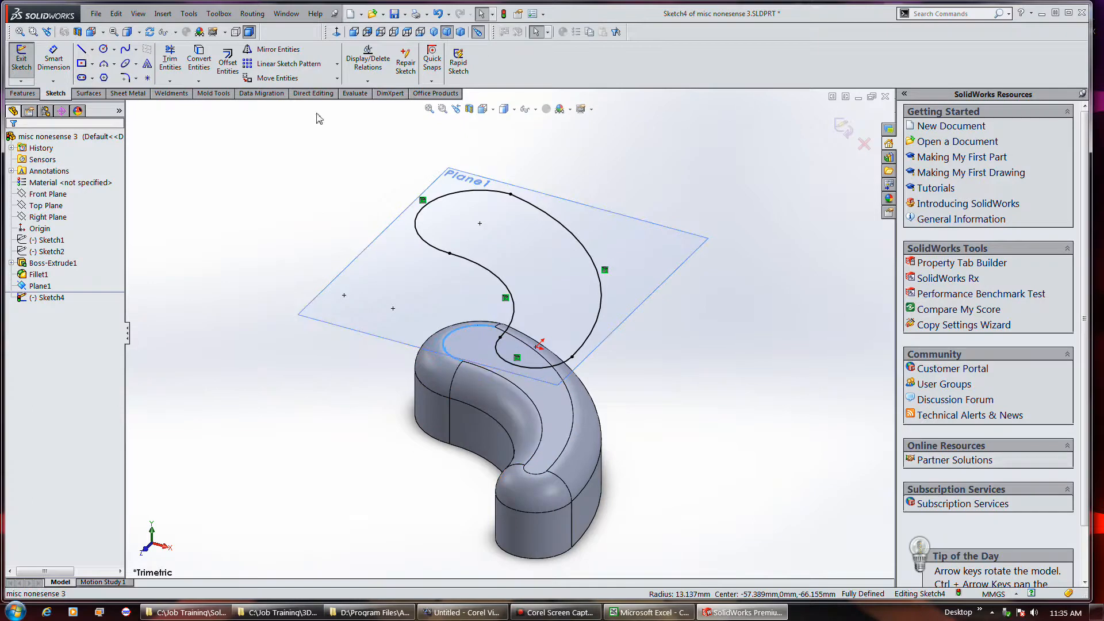
left_click(201, 78)
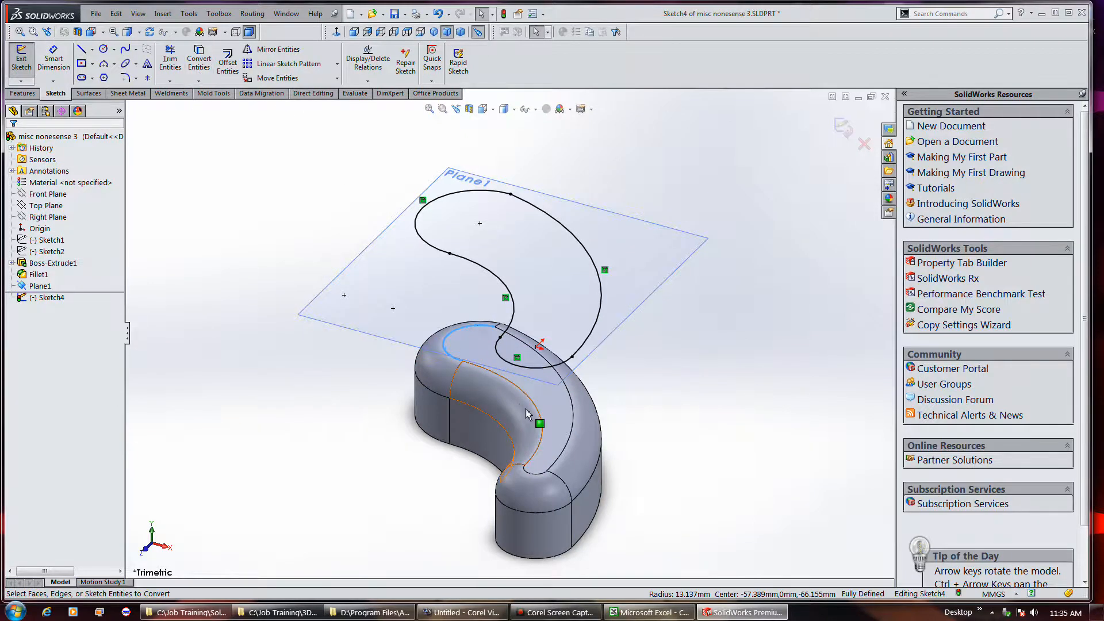
right_click(446, 353)
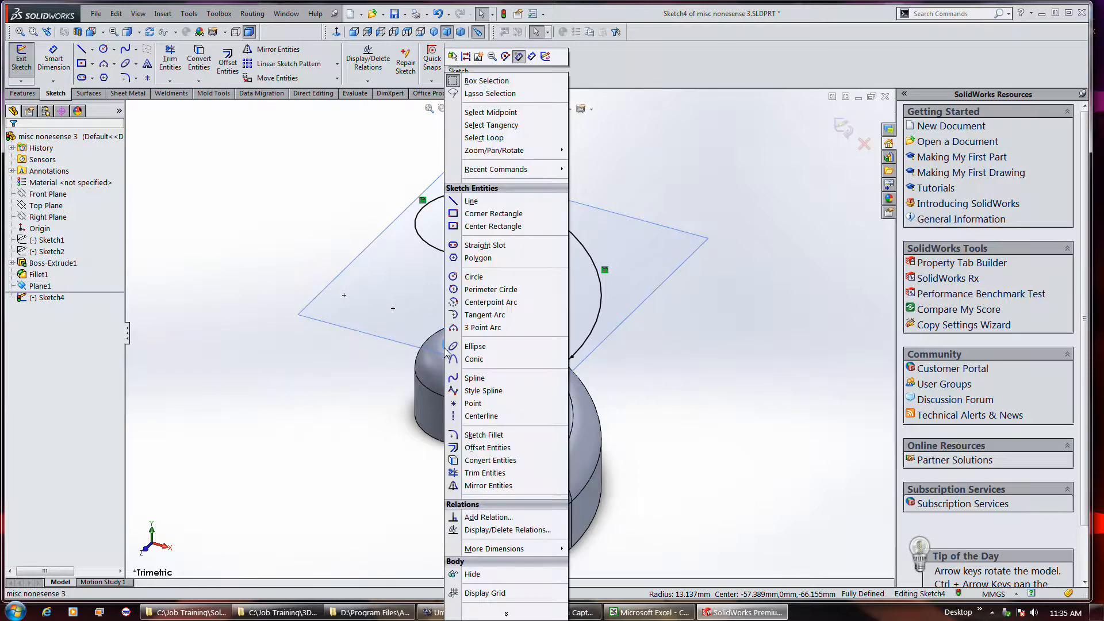
left_click(483, 137)
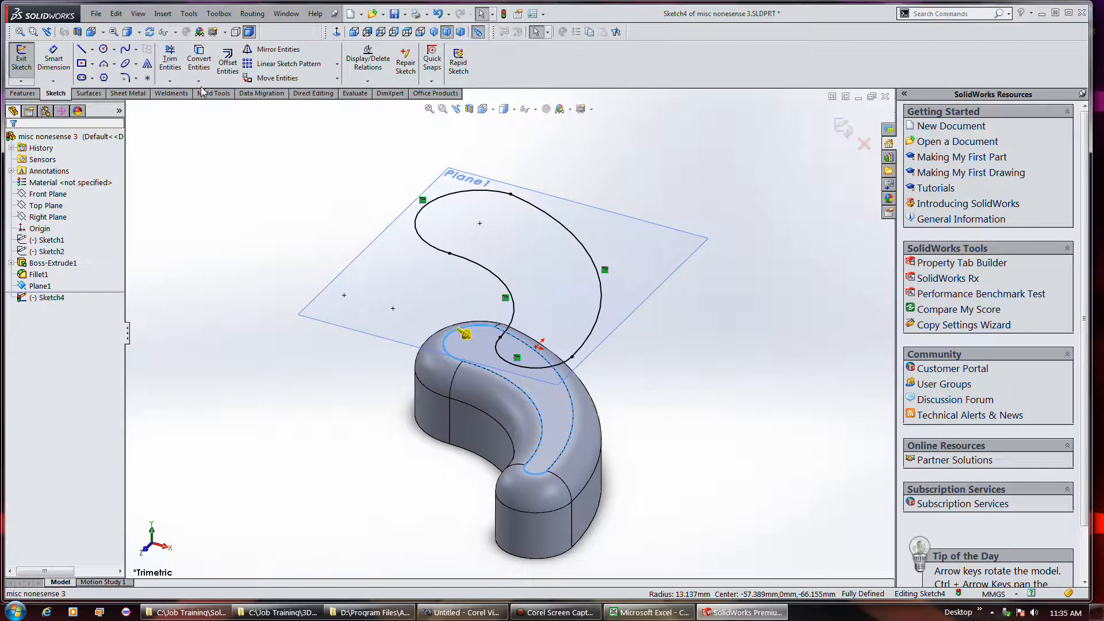
left_click(199, 60)
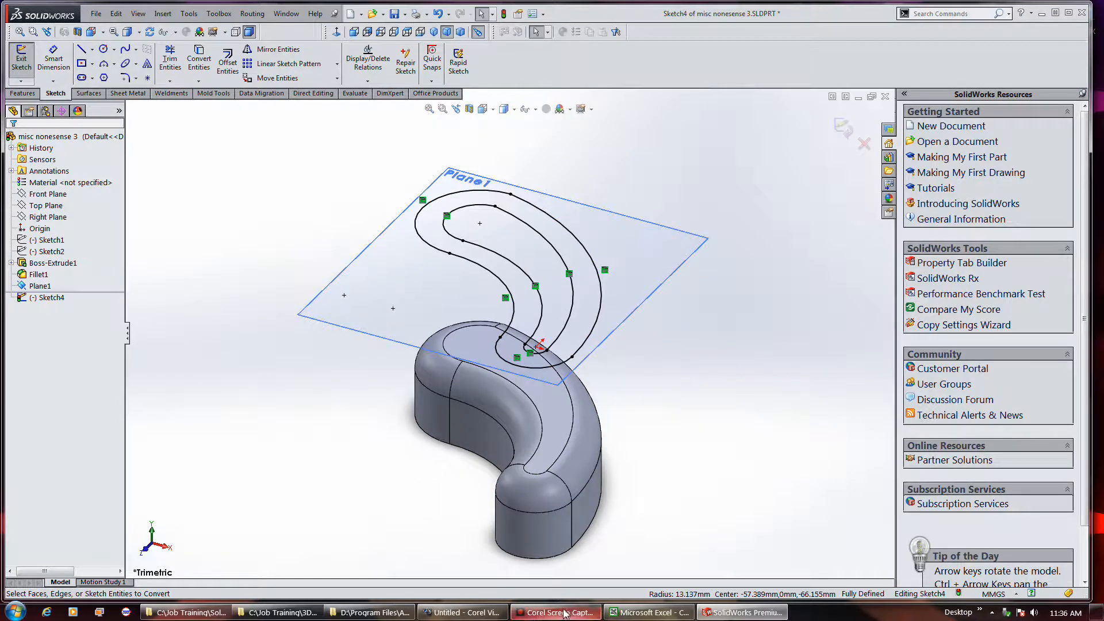
mouse_move(565, 614)
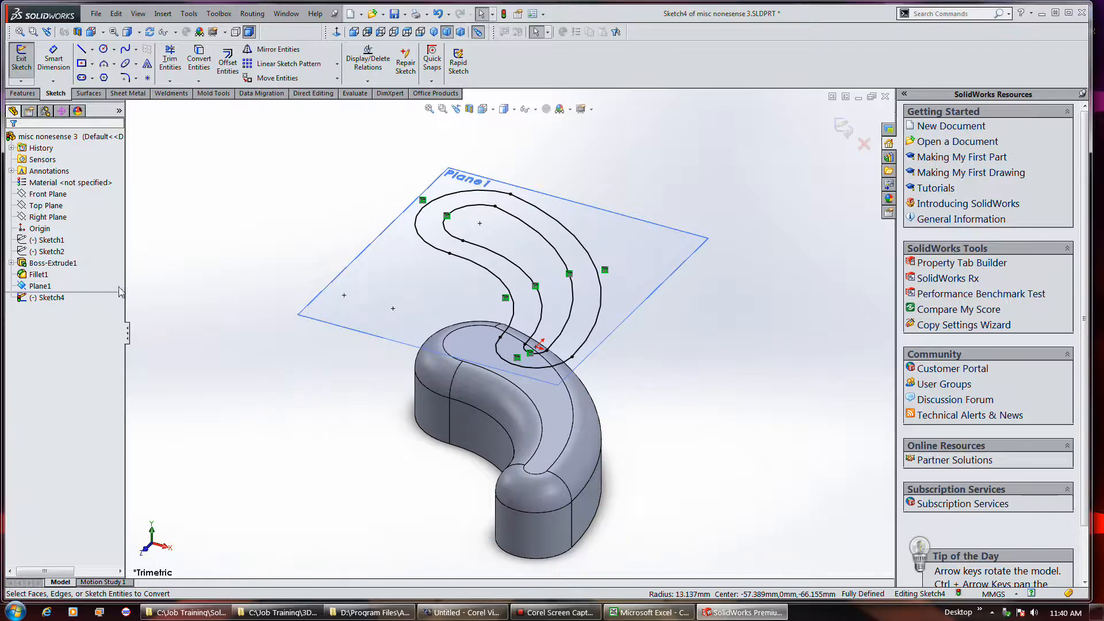
- Exit the current sketch and open the base extrusion's profile sketch for editing
left_click(47, 301)
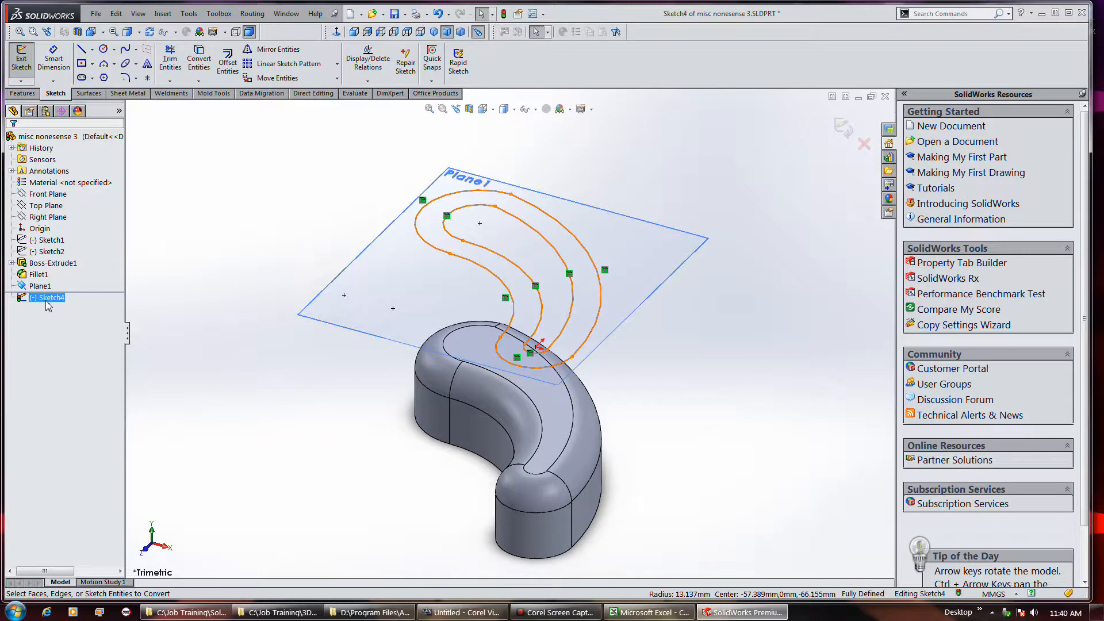
left_click(11, 262)
right_click(58, 274)
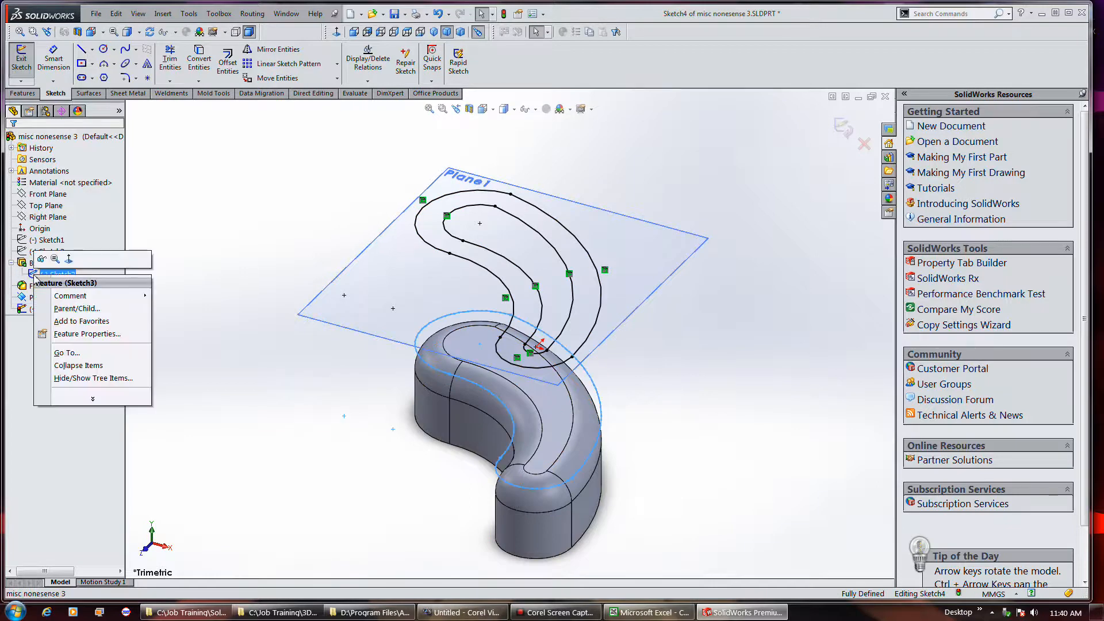
mouse_move(65, 298)
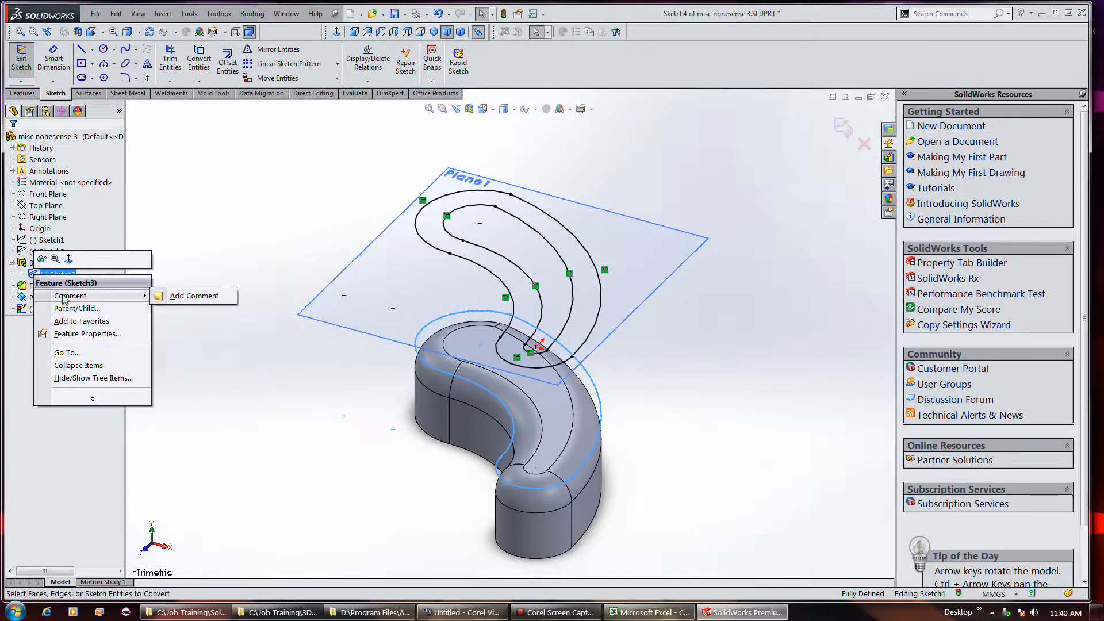
right_click(31, 273)
left_click(33, 274)
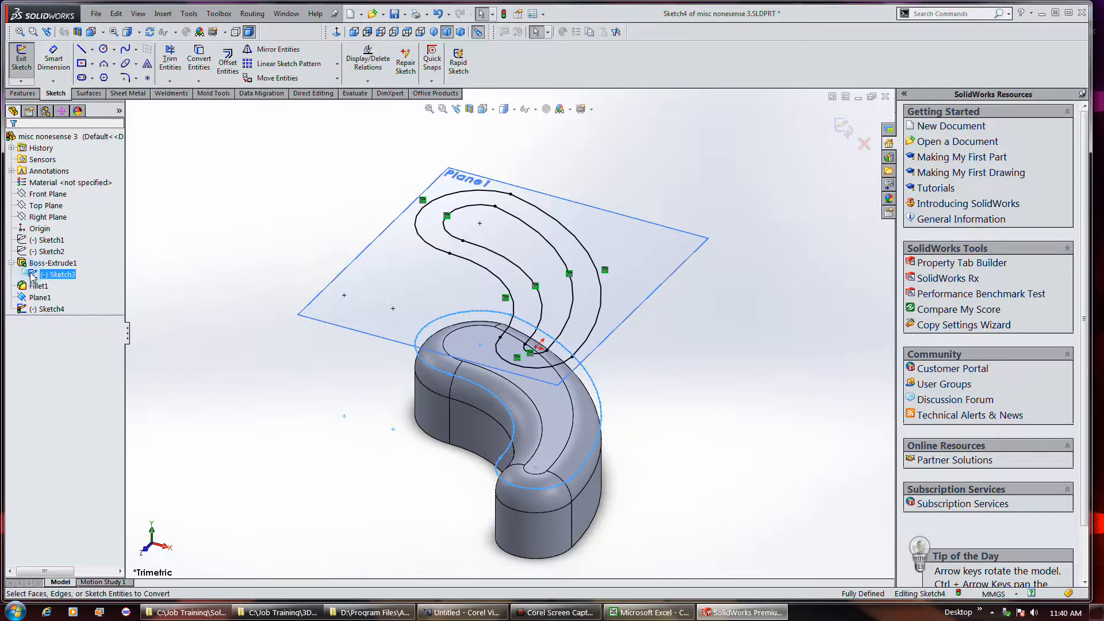
left_click(41, 274)
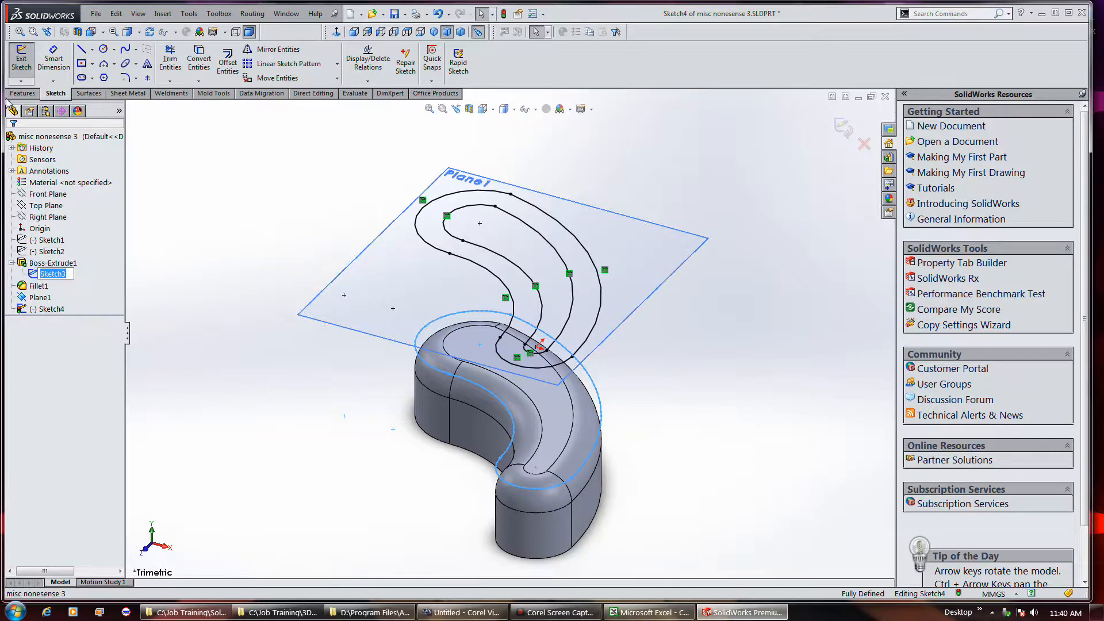
left_click(19, 68)
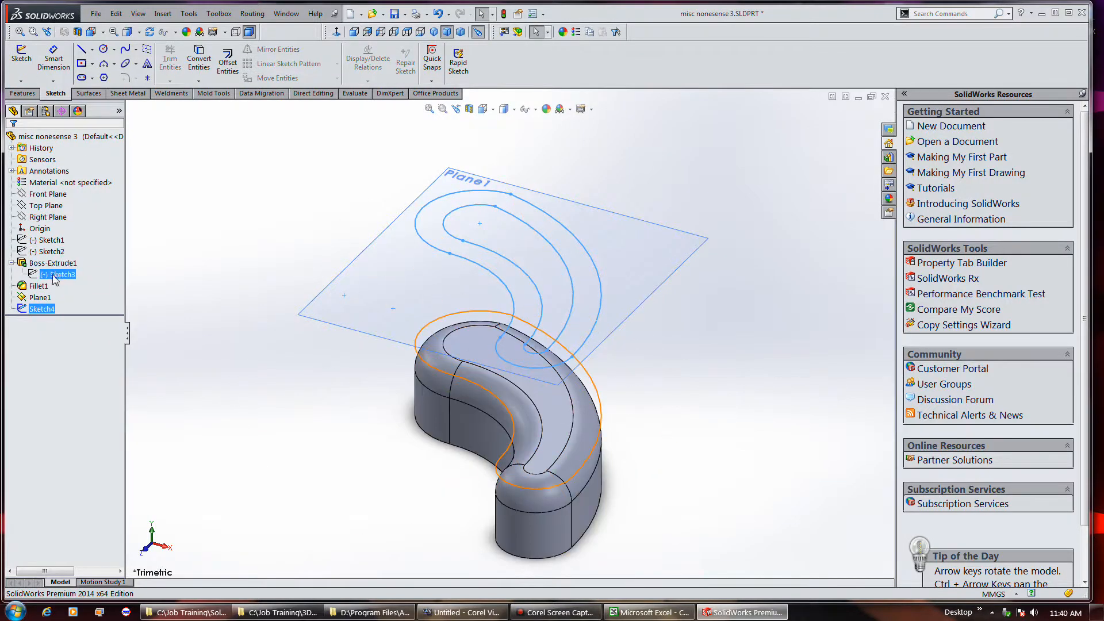
right_click(55, 277)
left_click(66, 244)
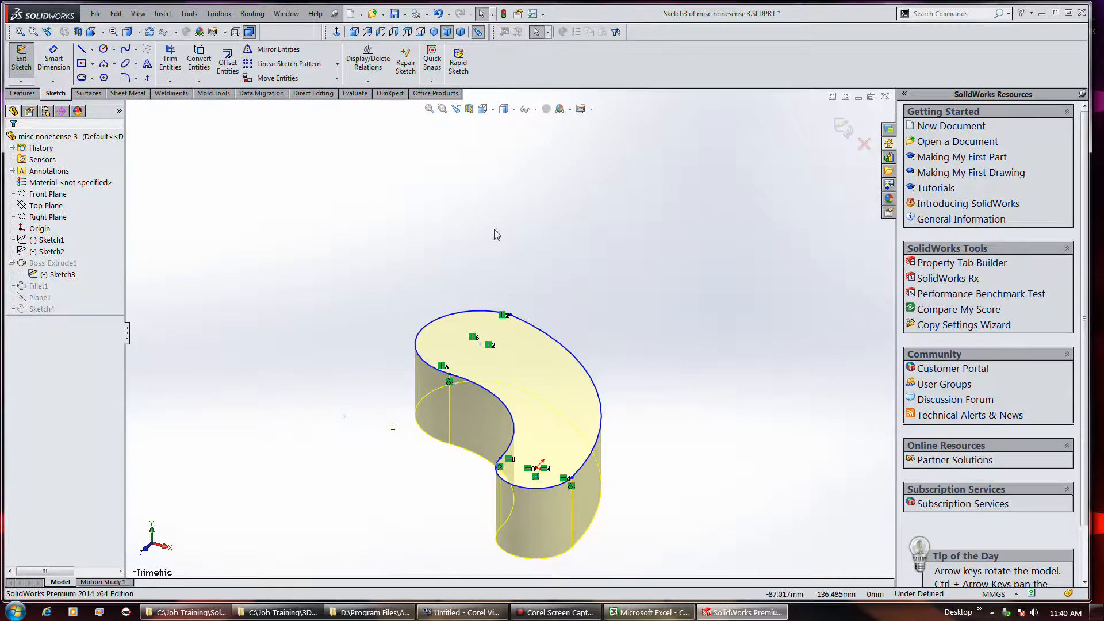
- Draw a diagonal line beside the outline's outer curve and turn it into construction geometry
left_click(336, 33)
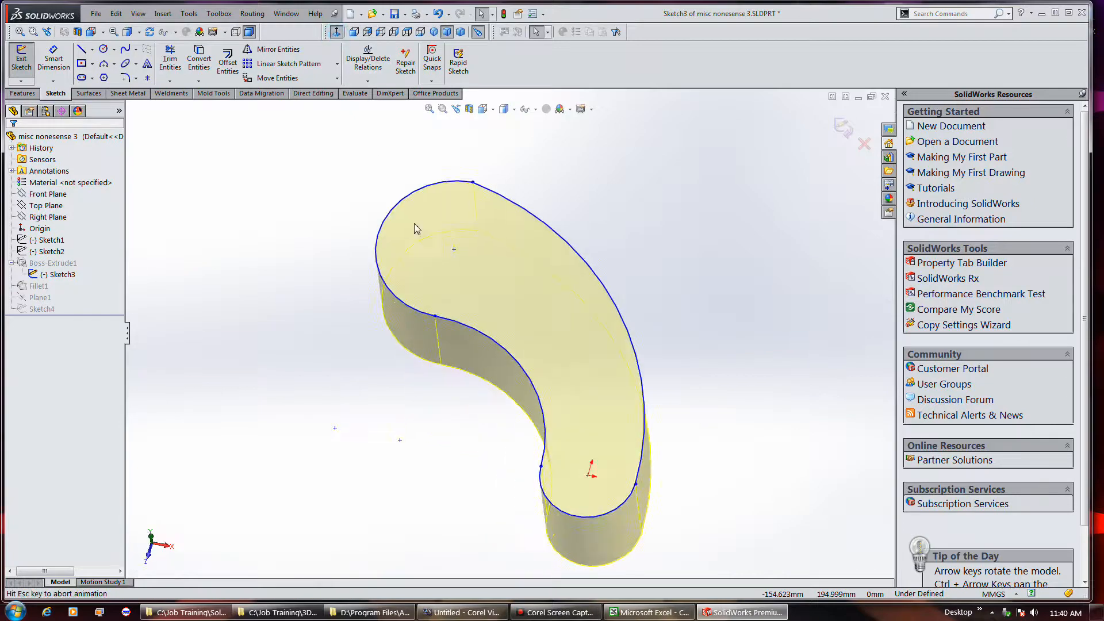
scroll(673, 266, "up", 3)
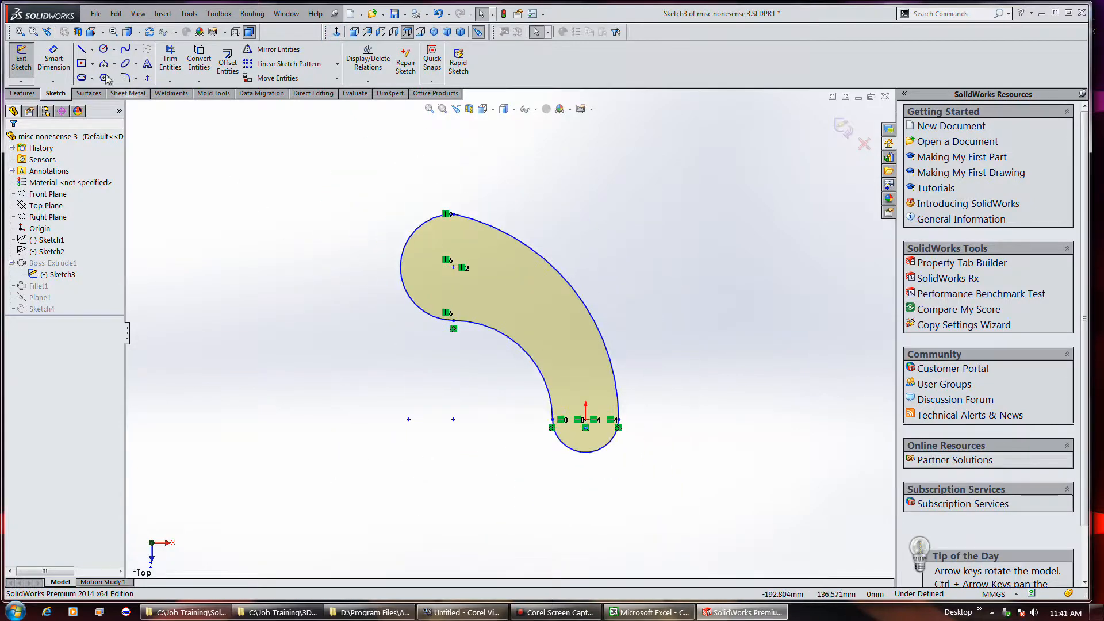
left_click(82, 50)
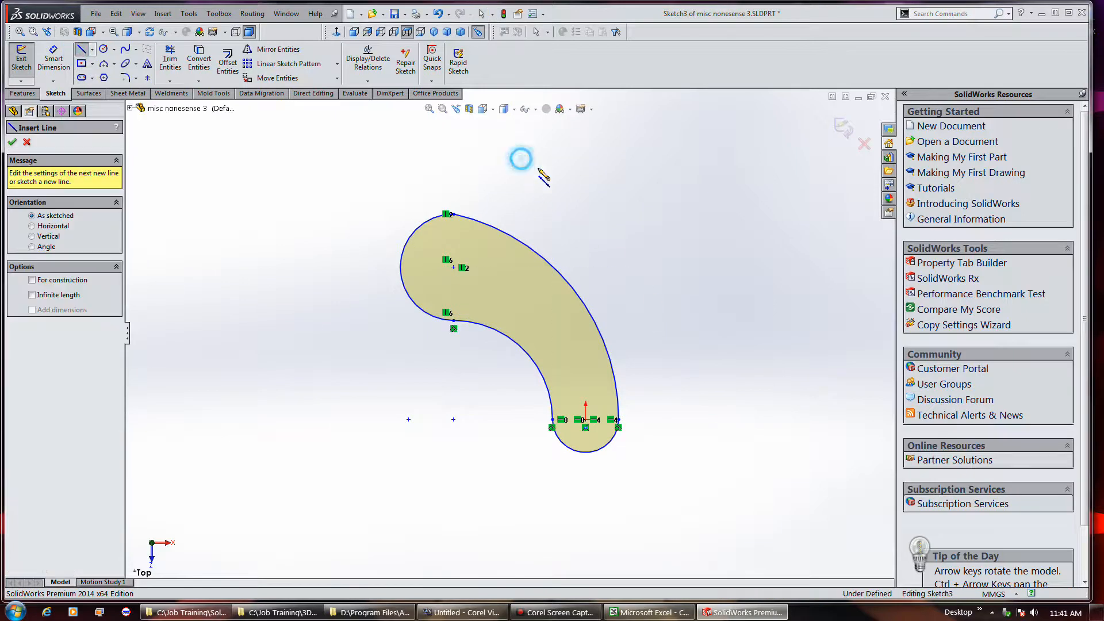
left_click(521, 160)
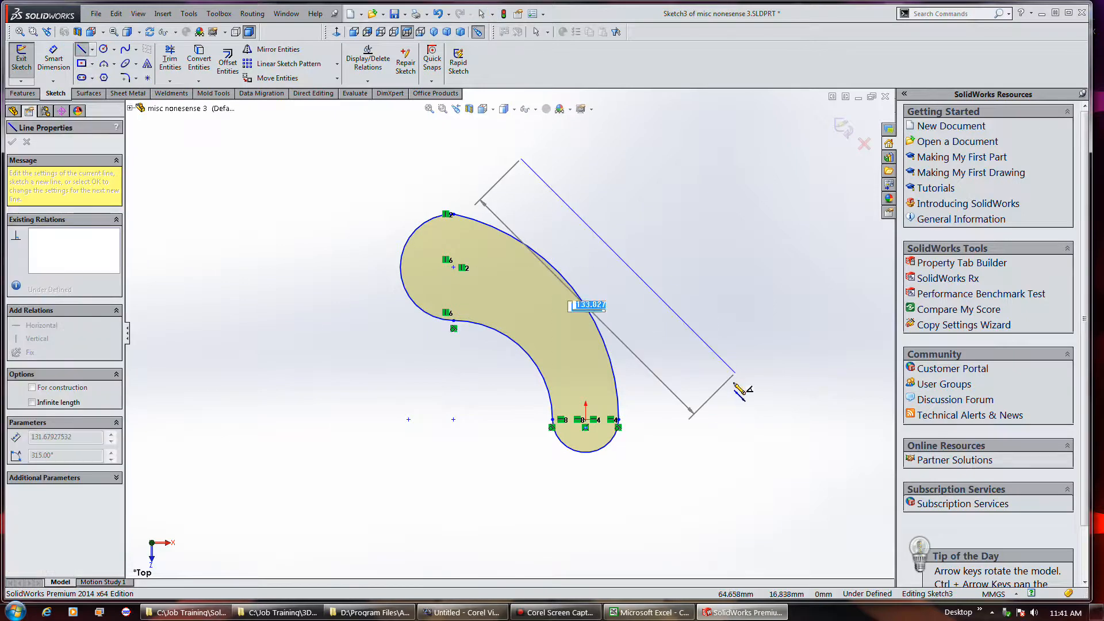
left_click(701, 405)
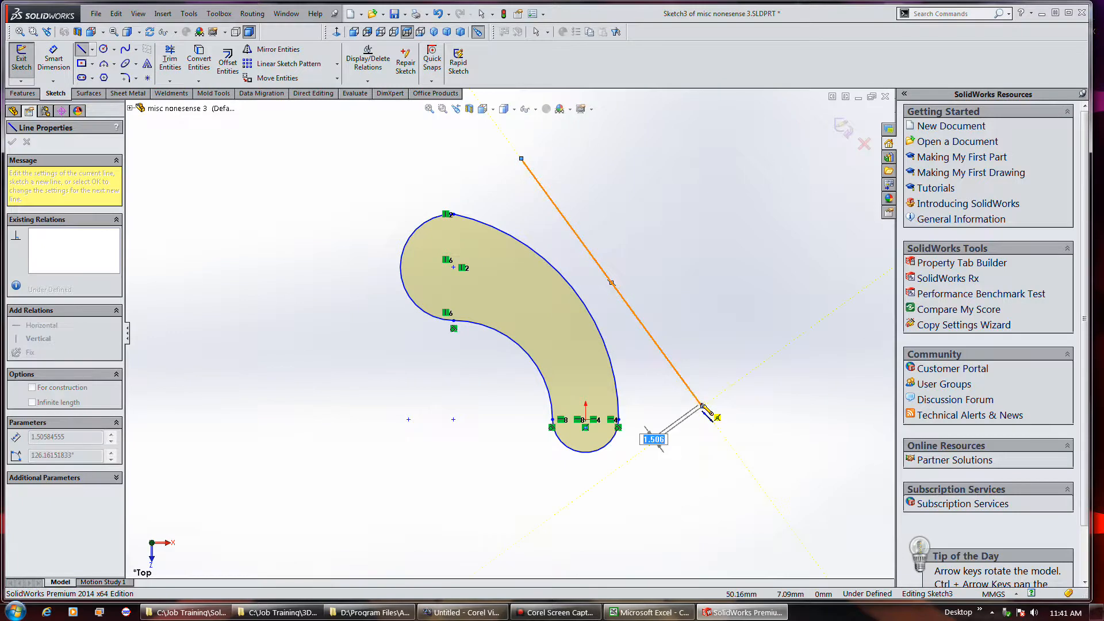
right_click(702, 407)
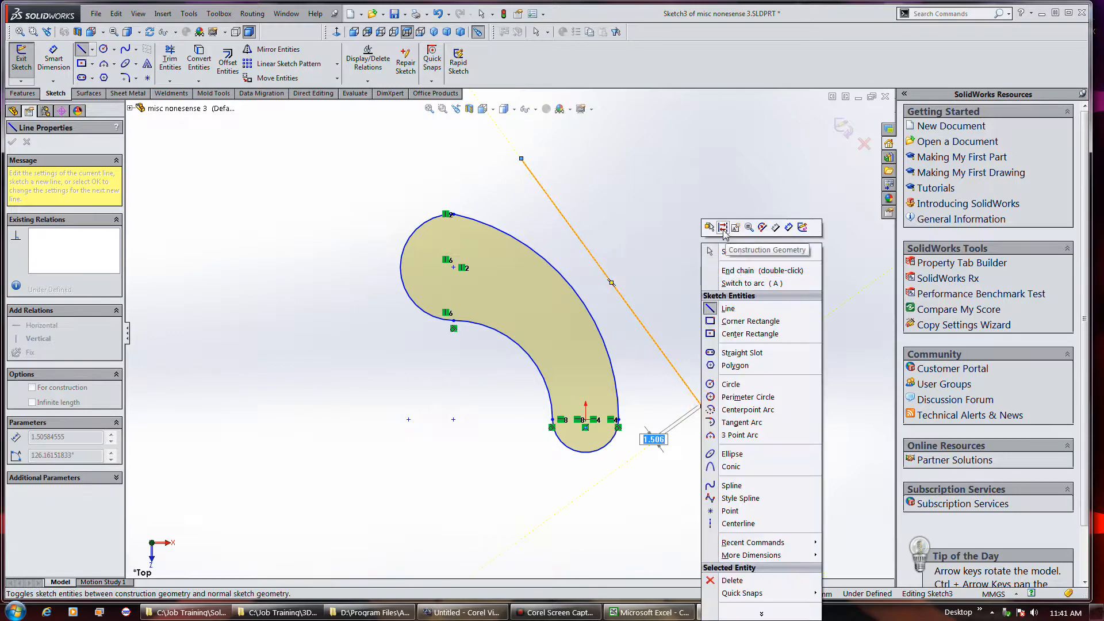
left_click(736, 270)
key("Escape")
key("Escape")
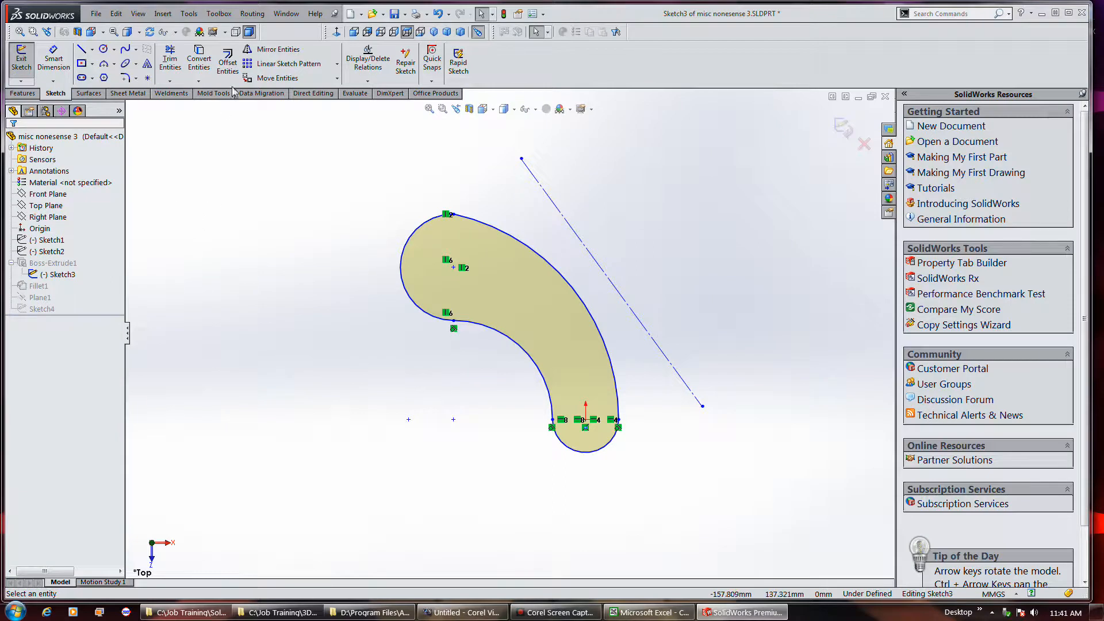
- Mirror the outline's four arcs about the diagonal construction line with the Copy option enabled
left_click(273, 52)
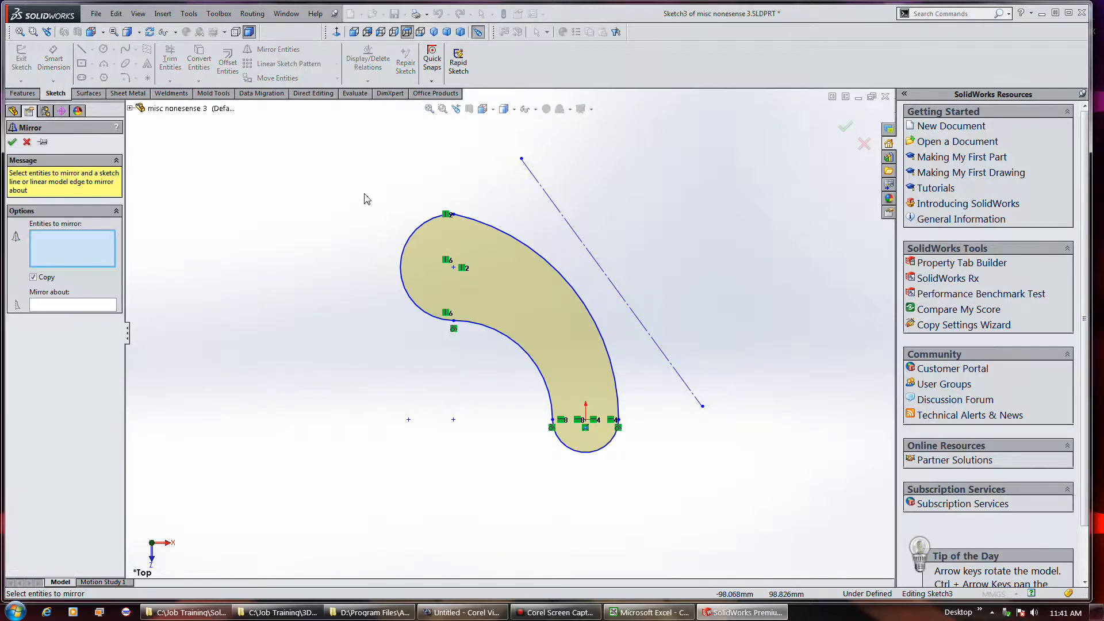
mouse_move(355, 171)
left_mouse_down()
mouse_move(481, 345)
mouse_move(645, 500)
left_mouse_up()
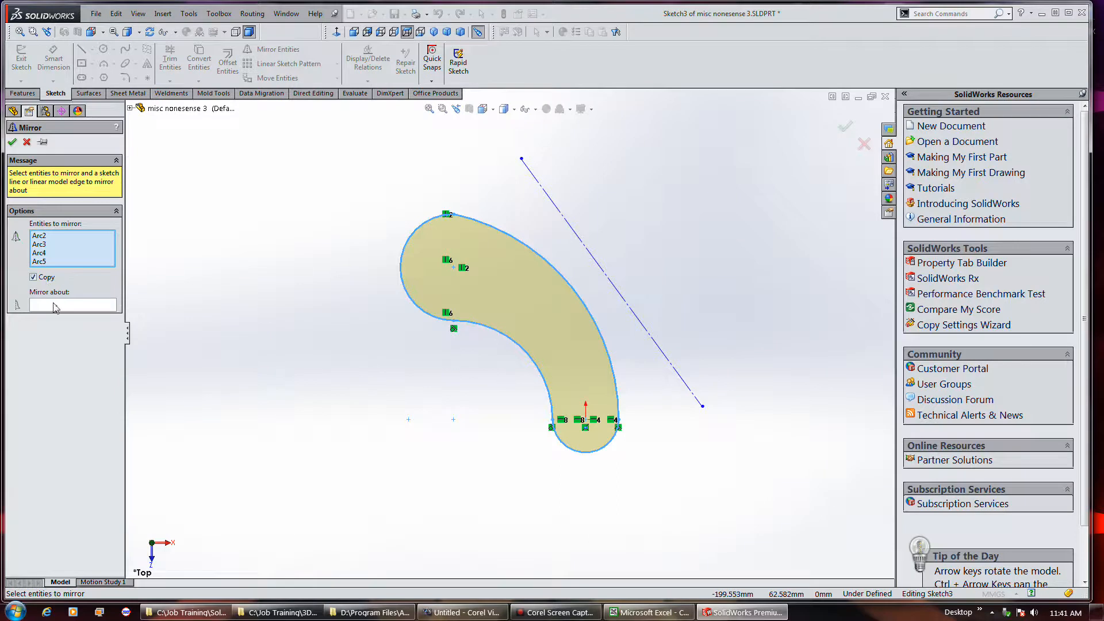
left_click(56, 307)
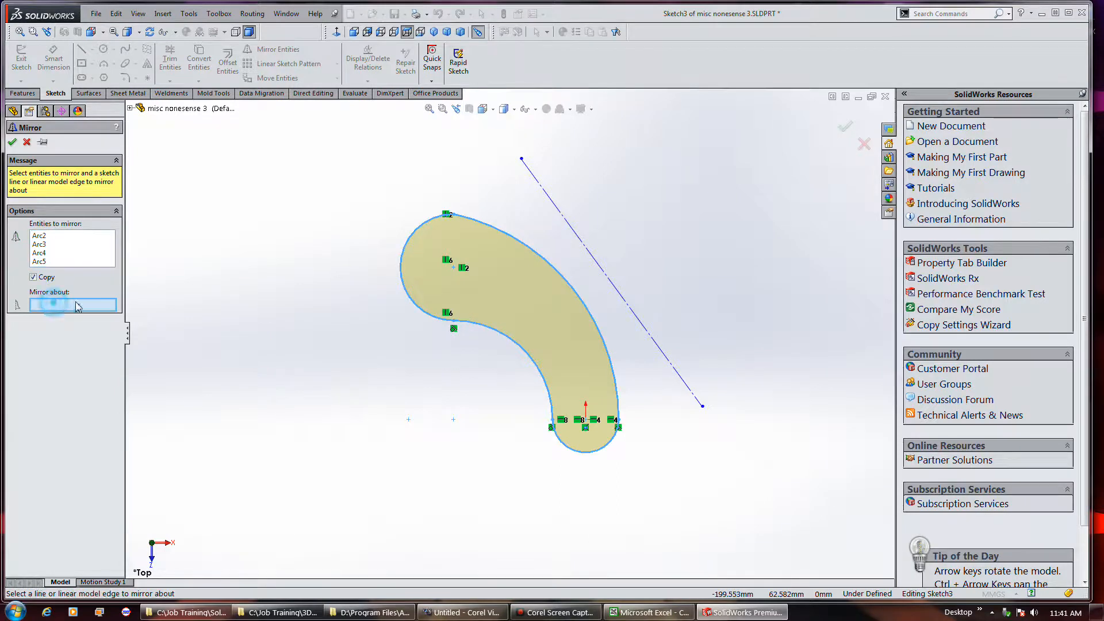
left_click(598, 264)
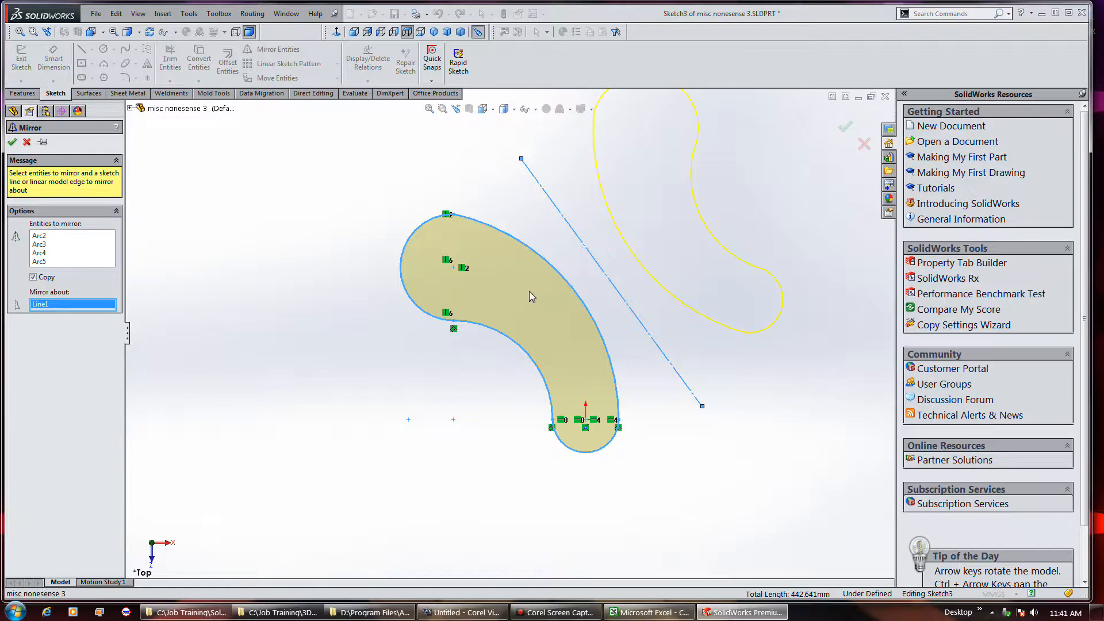
left_click(11, 141)
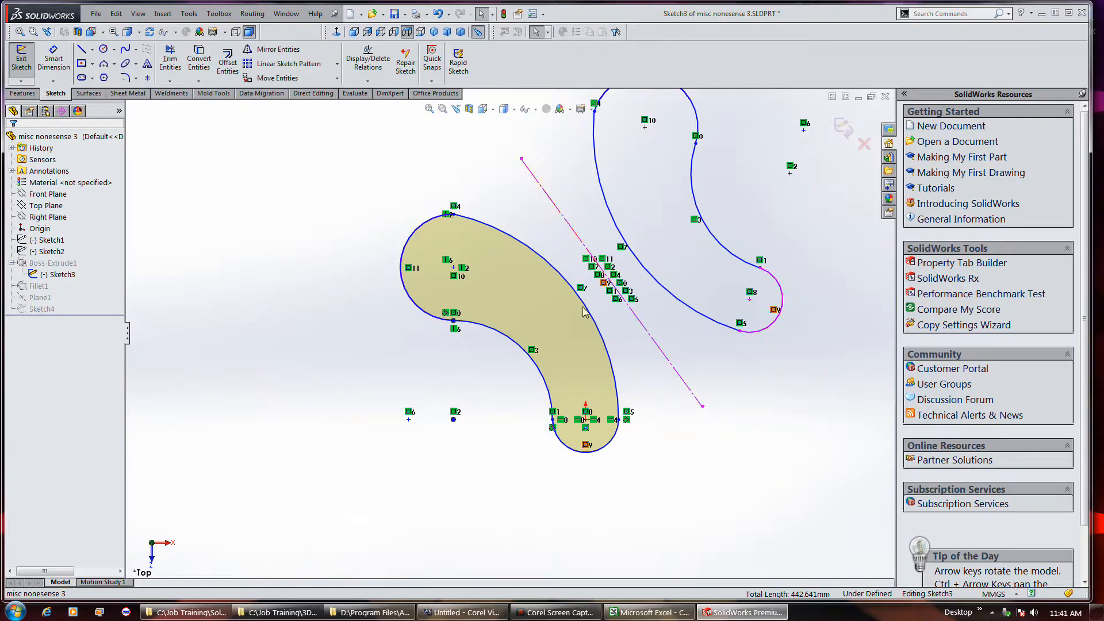
- Narrow the original outline's small end by moving its outer endpoint to about X 11.4 mm, and exit the sketch
left_click(618, 422)
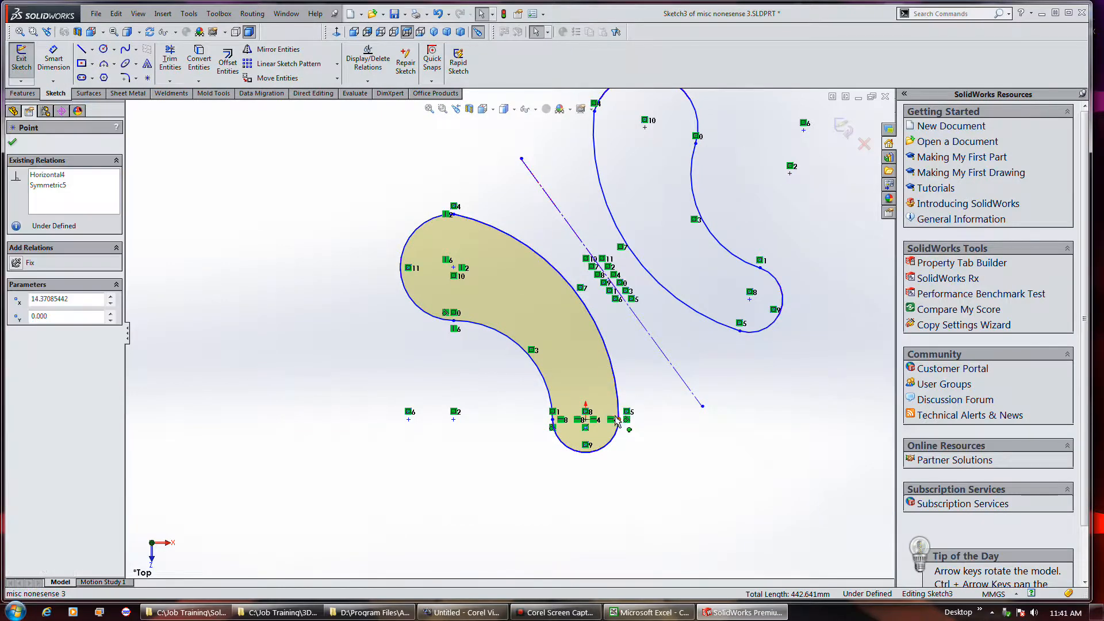
left_click_drag(615, 418, 612, 409)
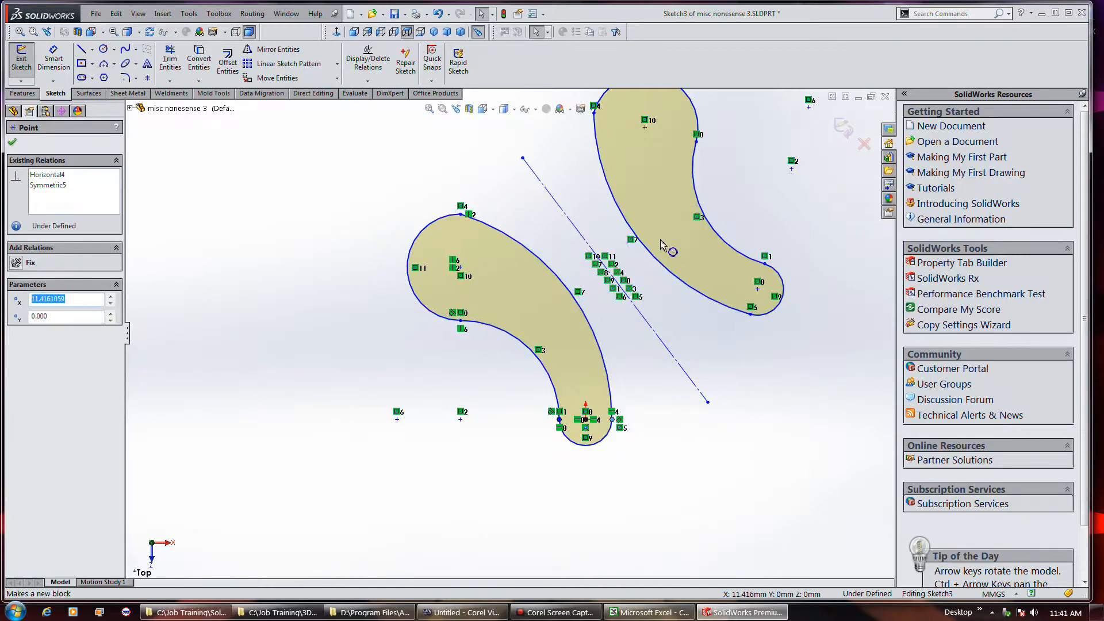
key("z")
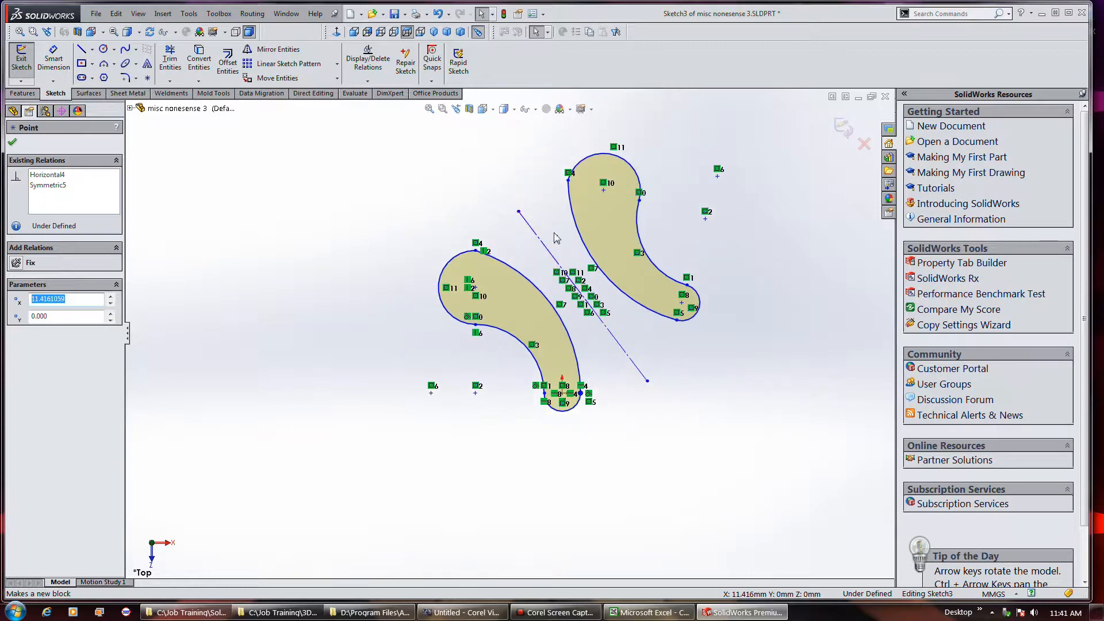
left_click(843, 128)
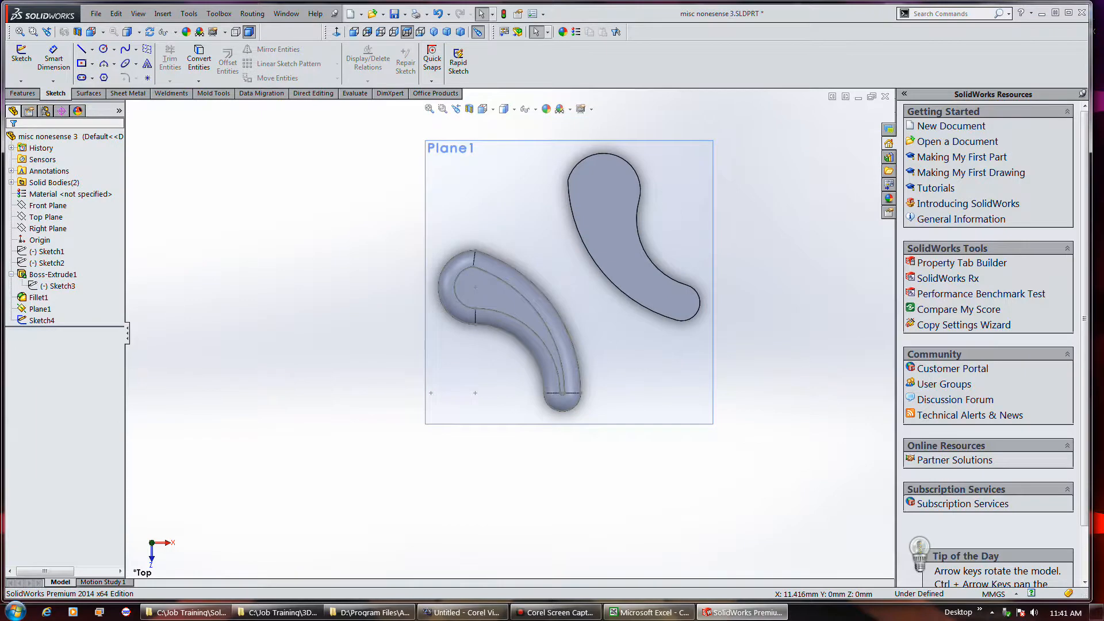
key("ctrl+7")
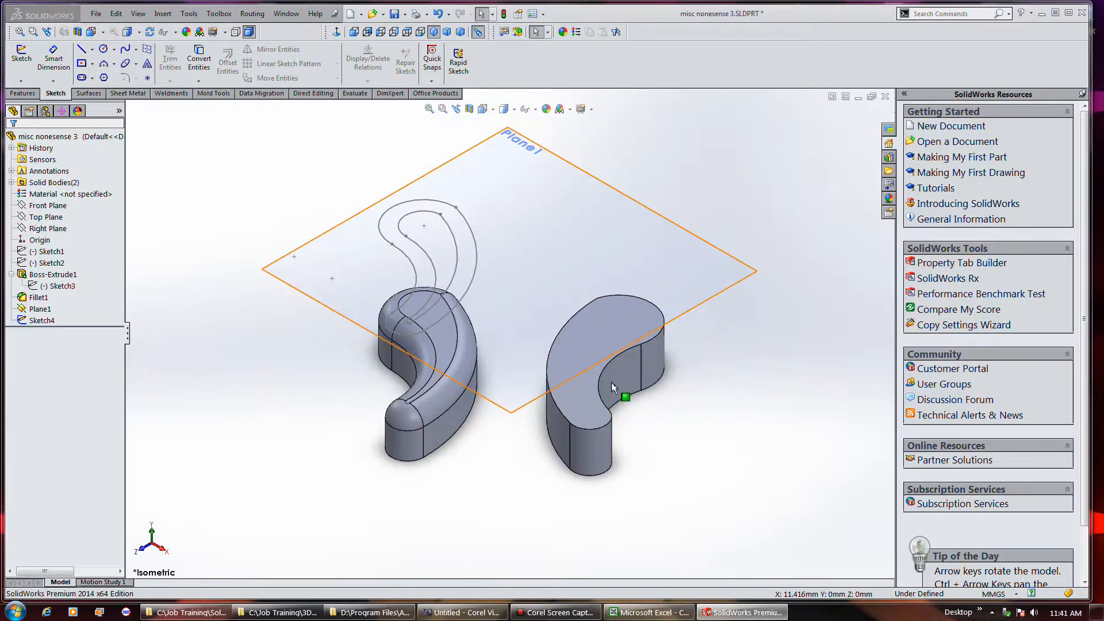
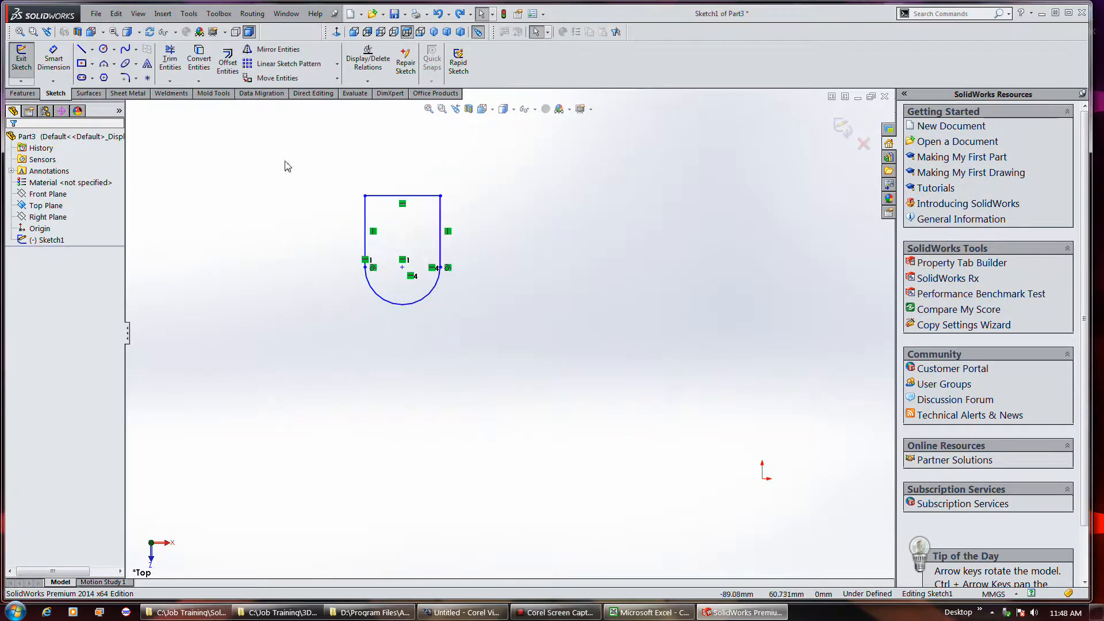
- Try window and crossing selections from opposite corners around the U-shaped profile's lines and arc
mouse_move(318, 176)
left_mouse_down()
mouse_move(513, 358)
mouse_move(357, 175)
mouse_move(357, 214)
left_mouse_up()
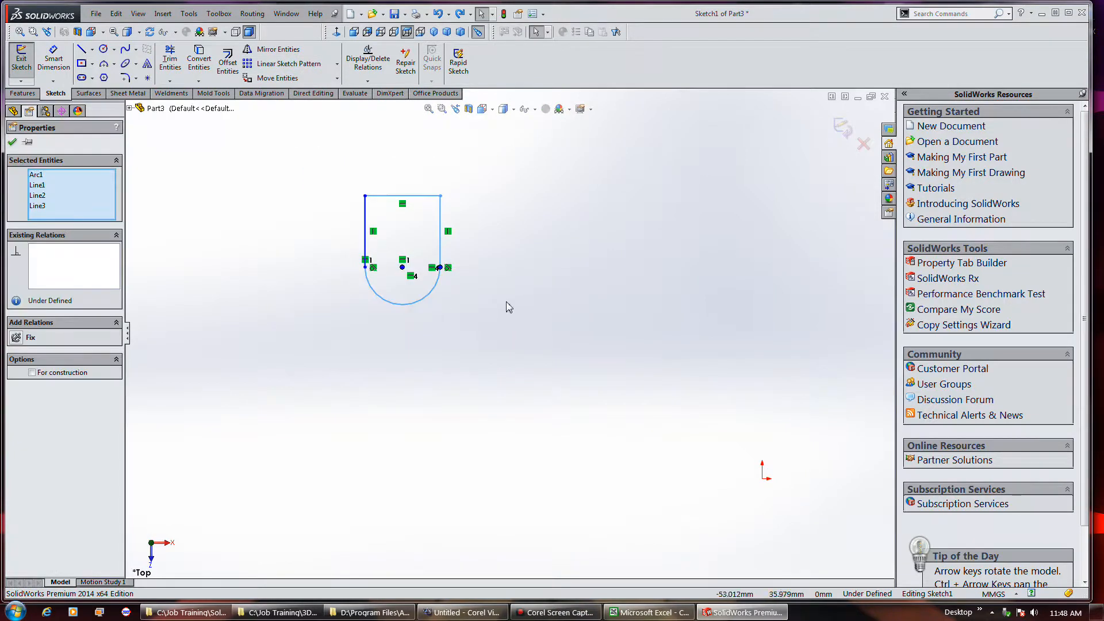
left_click(503, 338)
mouse_move(581, 397)
left_mouse_down()
mouse_move(308, 106)
mouse_move(352, 205)
left_mouse_up()
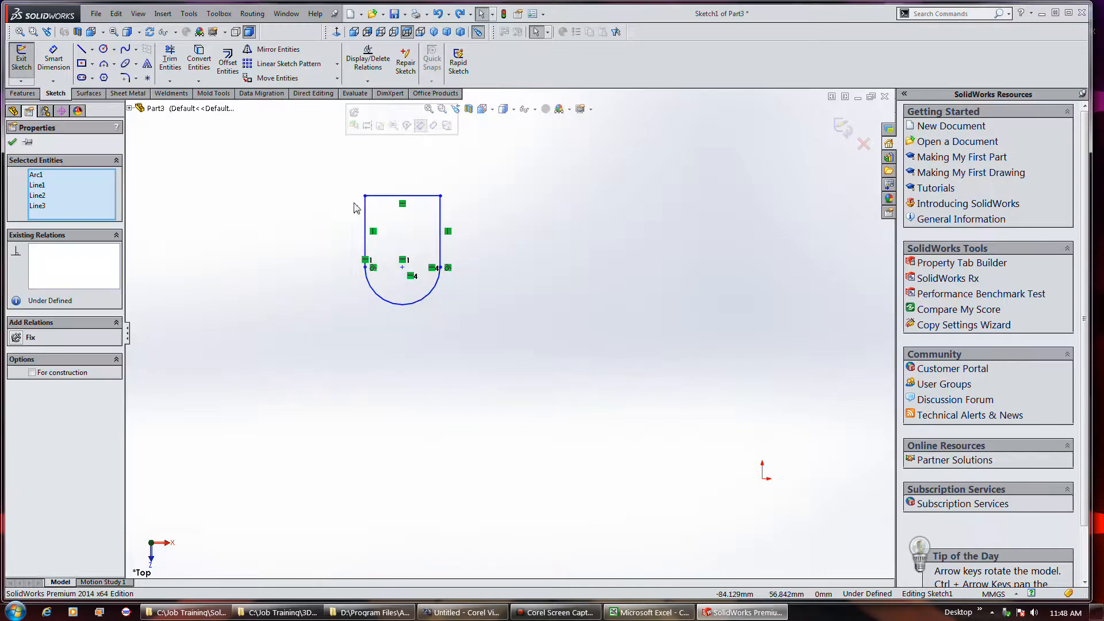
left_click(476, 322)
left_click_drag(476, 322, 354, 176)
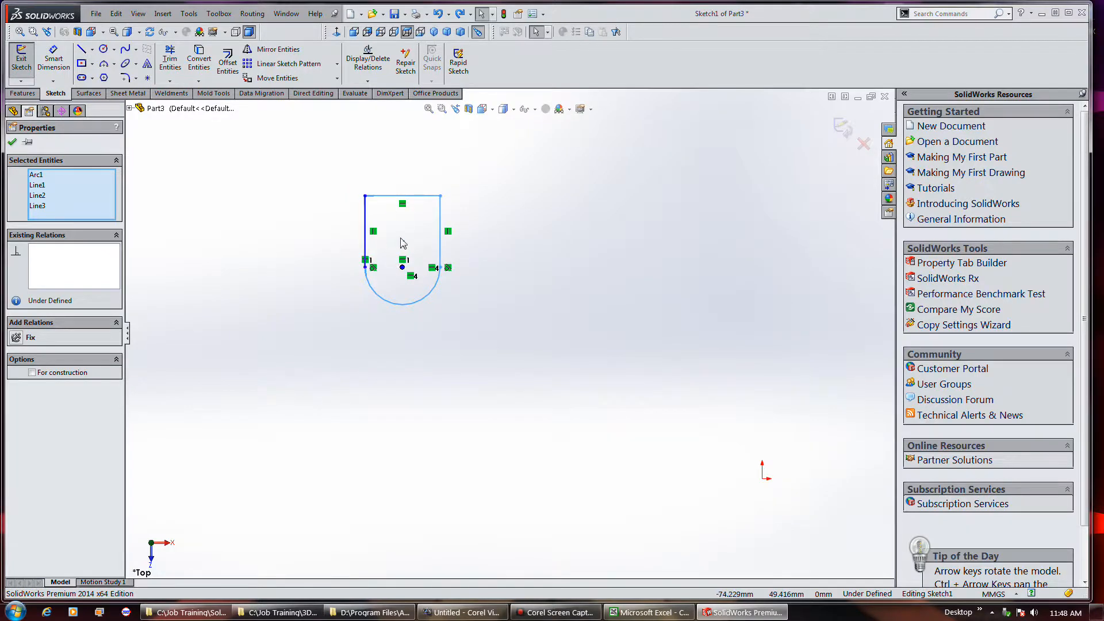
mouse_move(526, 381)
left_mouse_down()
mouse_move(335, 192)
mouse_move(339, 171)
left_mouse_up()
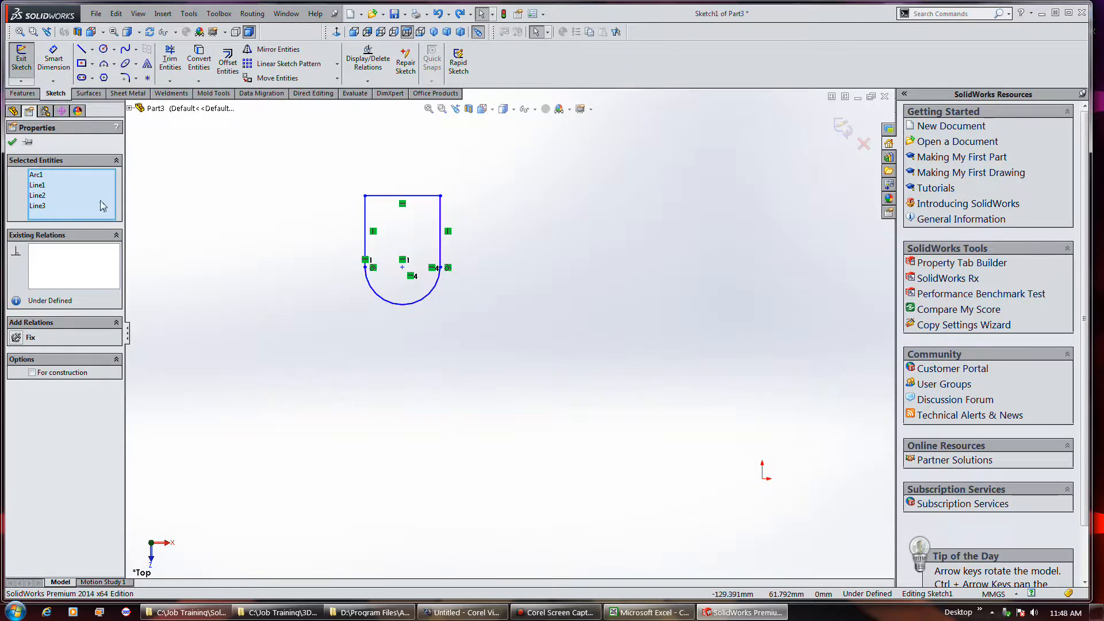
- Select the whole U-shaped profile and start a linear sketch pattern along the X-axis with a Direction 1 angle of 0 degrees
left_click_drag(307, 158, 488, 345)
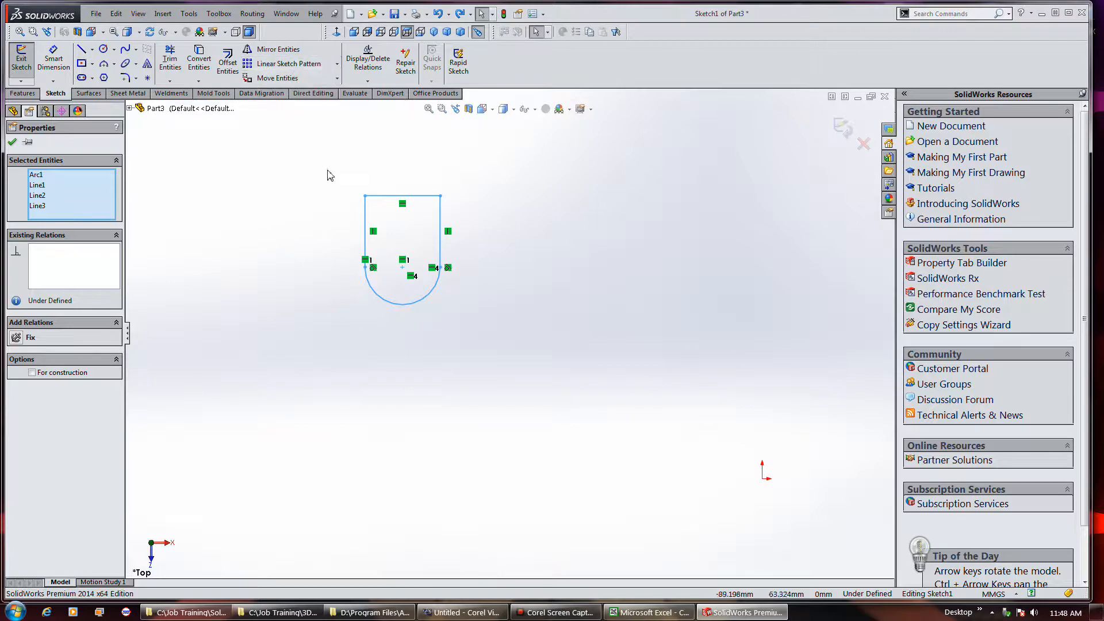
left_click(275, 64)
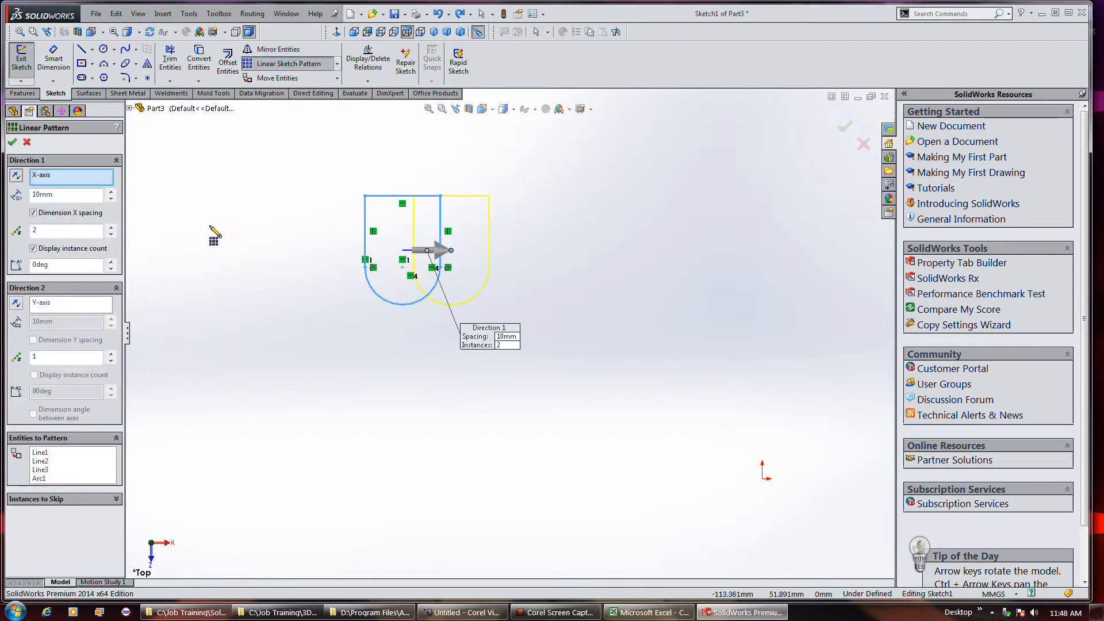
left_click(439, 248)
left_click(368, 251)
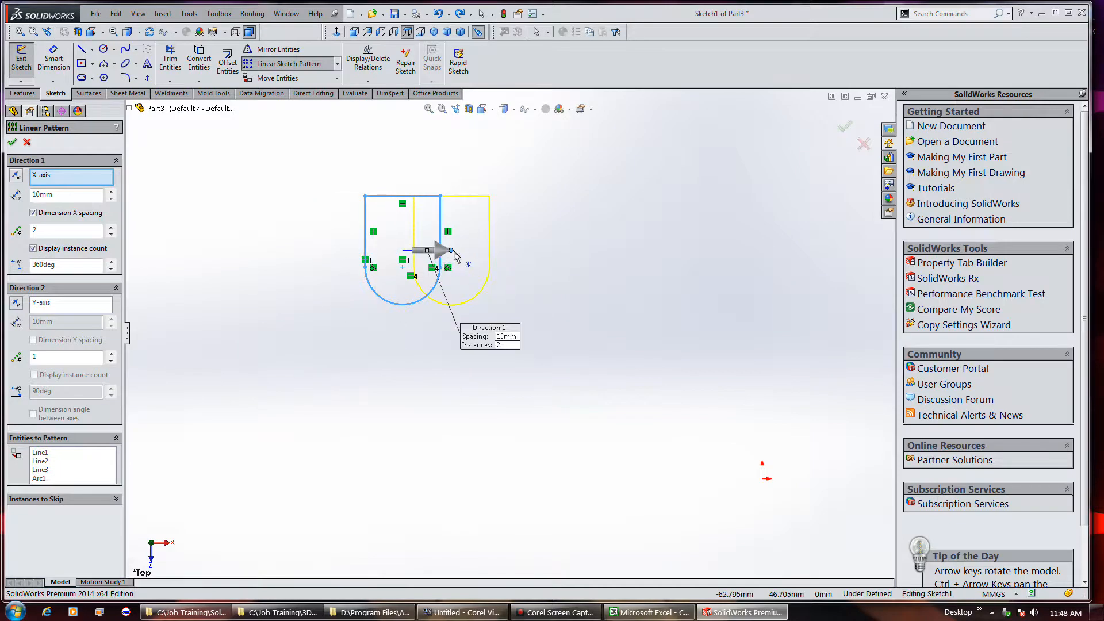
left_click_drag(451, 252, 603, 217)
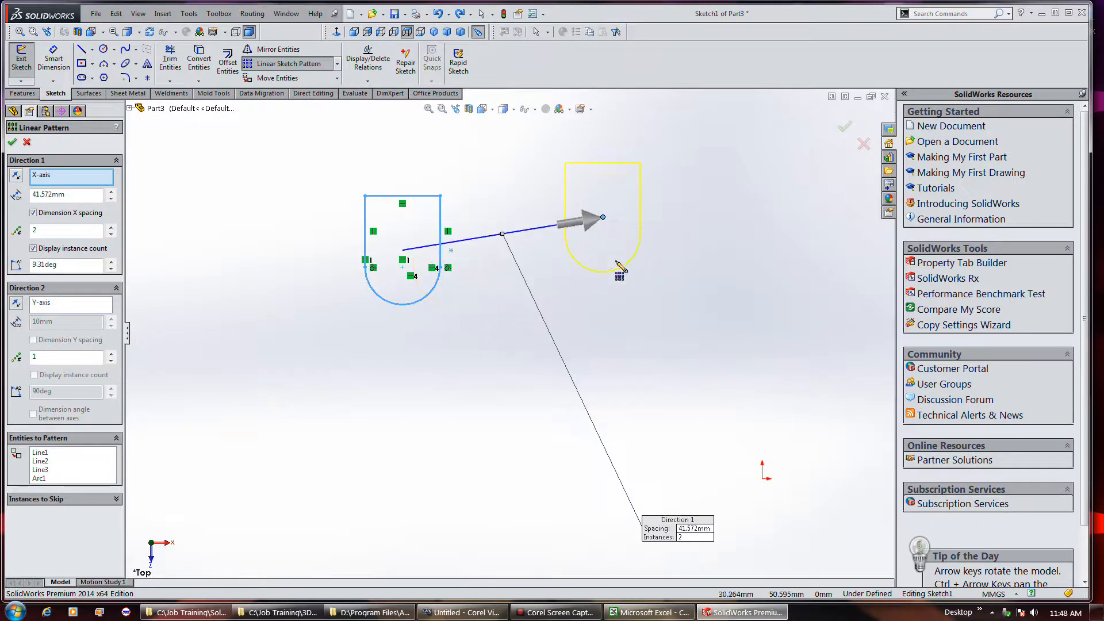
double_click(86, 265)
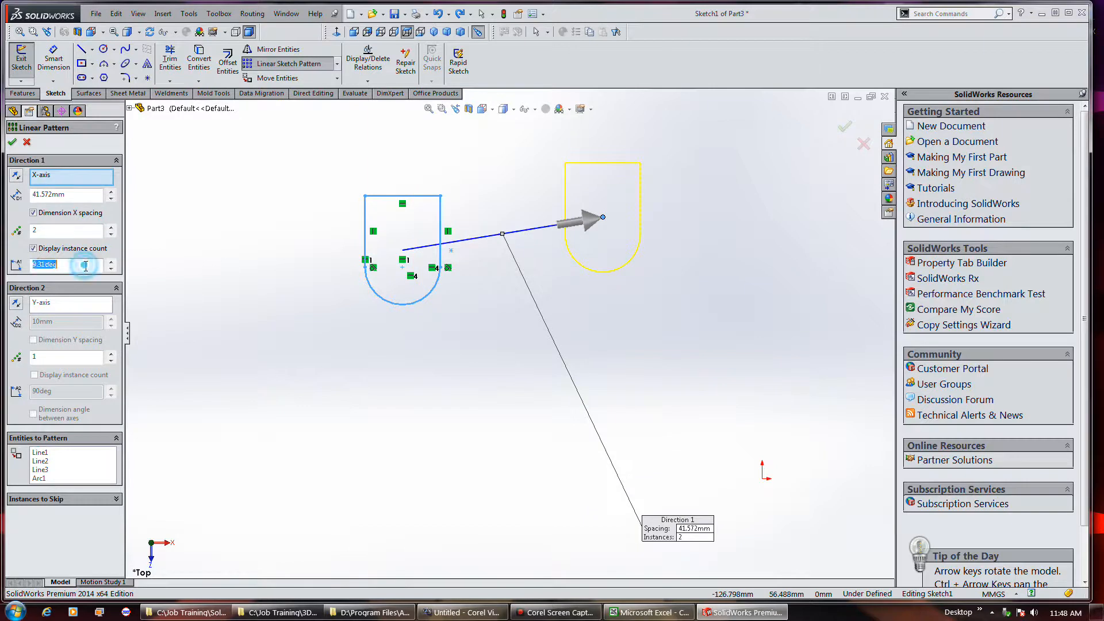
type("0")
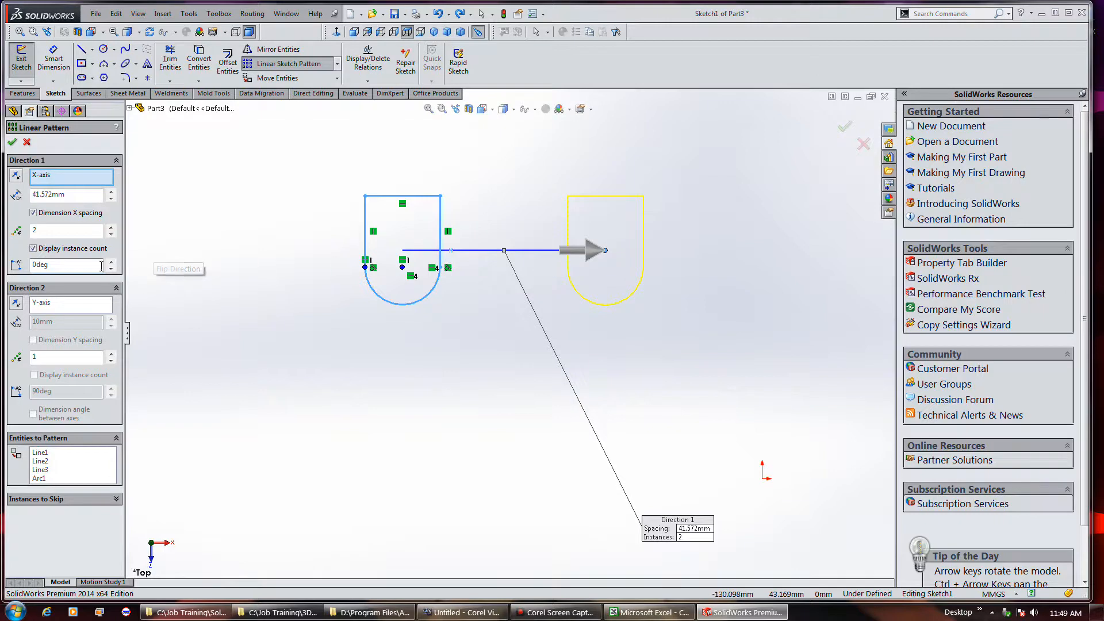
- Set the pattern's Direction 1 spacing to 25 mm and its instance count to 4
left_click_drag(74, 198, 31, 195)
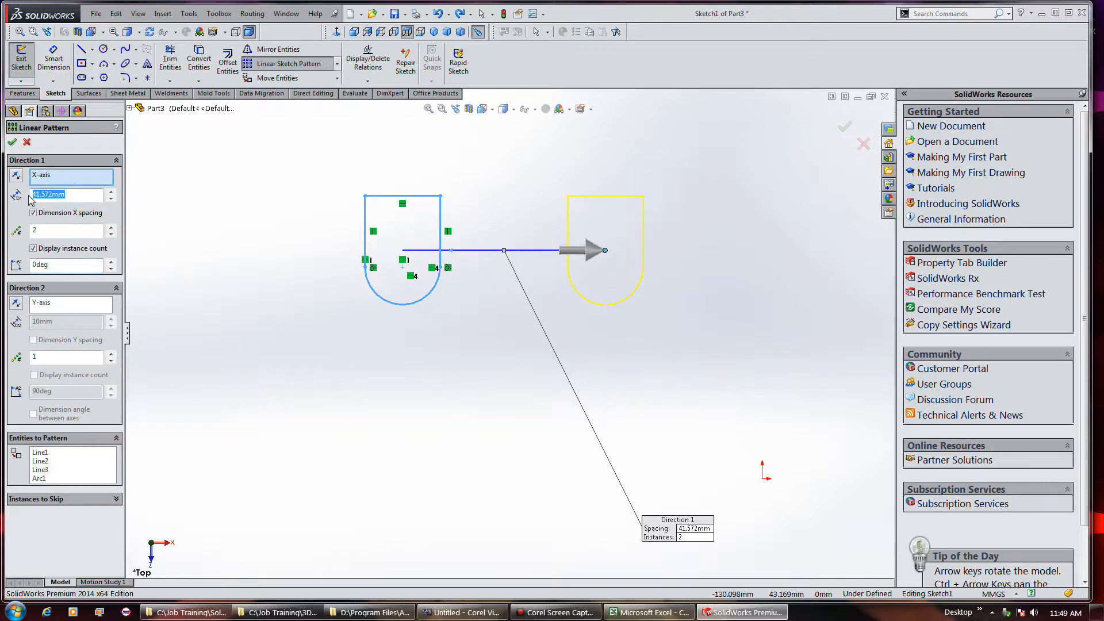
type("25")
key("Return")
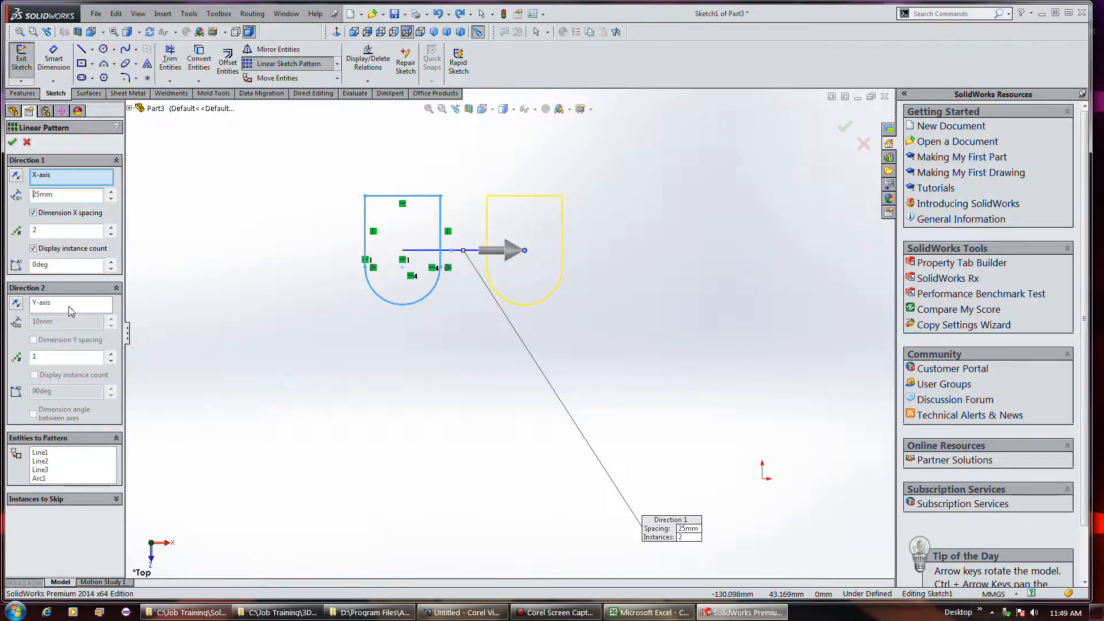
left_click(15, 177)
left_click(16, 178)
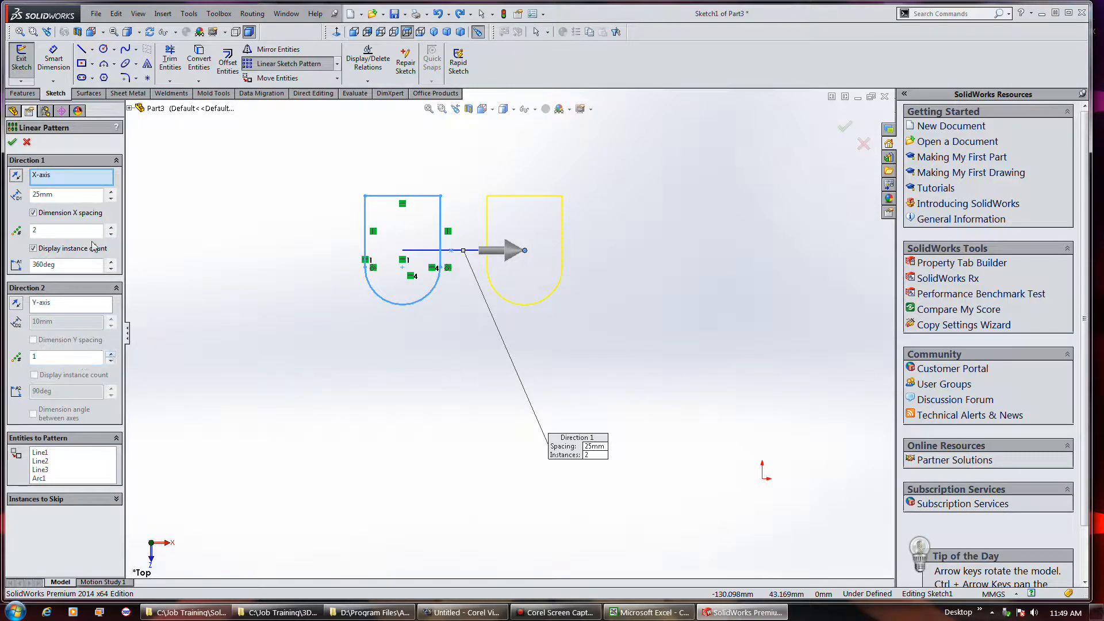
left_click(110, 228)
left_click(110, 227)
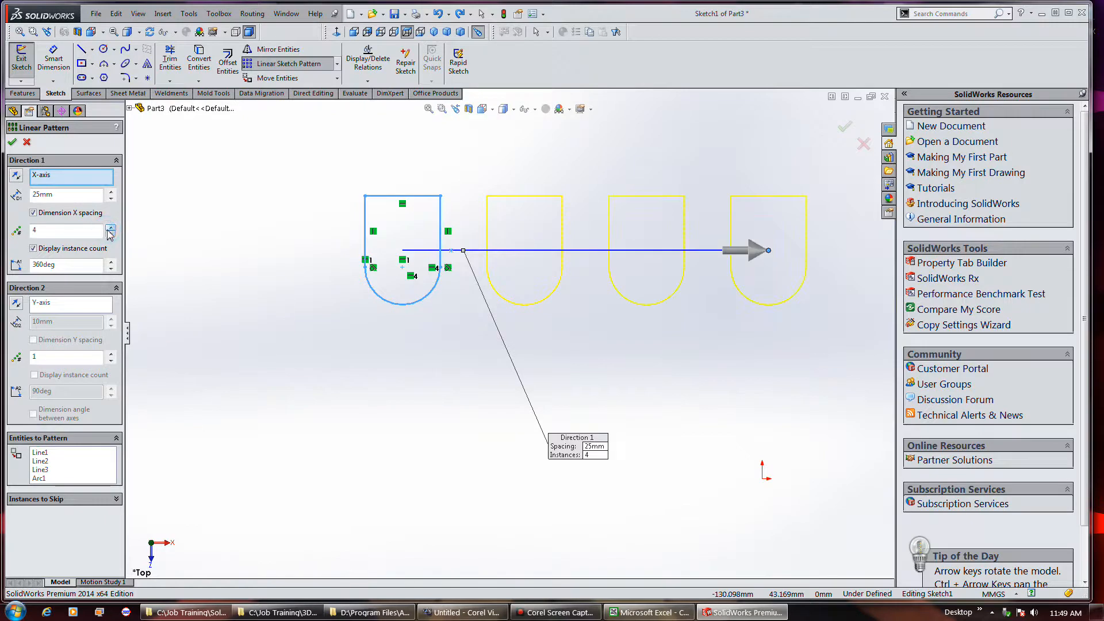
- Add a second pattern direction along the Y-axis with 3 instances spaced 20 mm apart
left_click(112, 354)
left_click(112, 354)
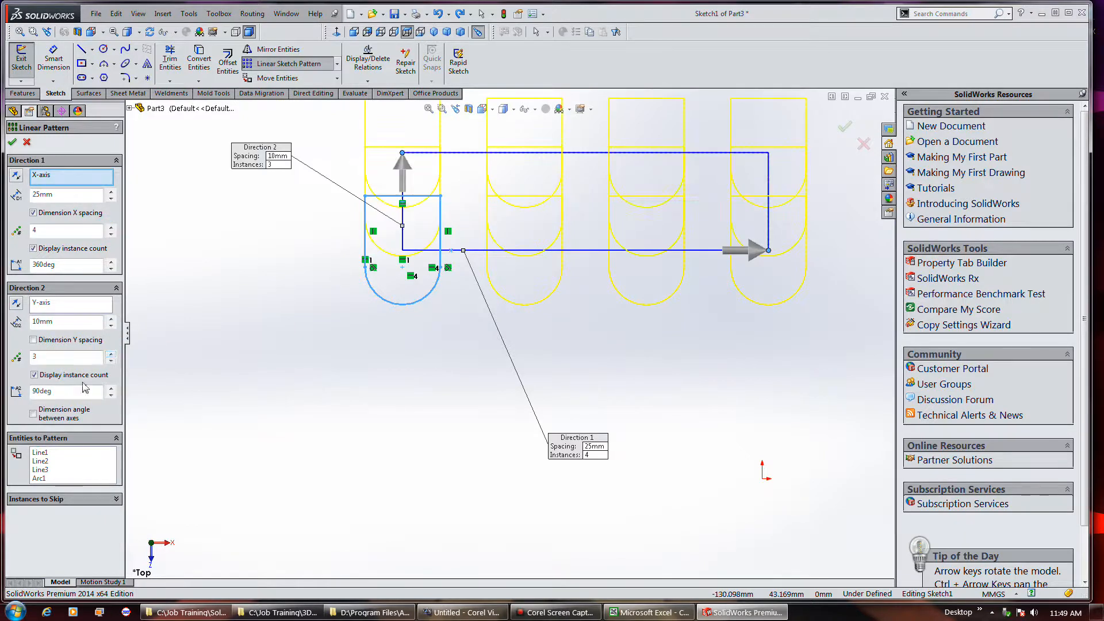
double_click(74, 328)
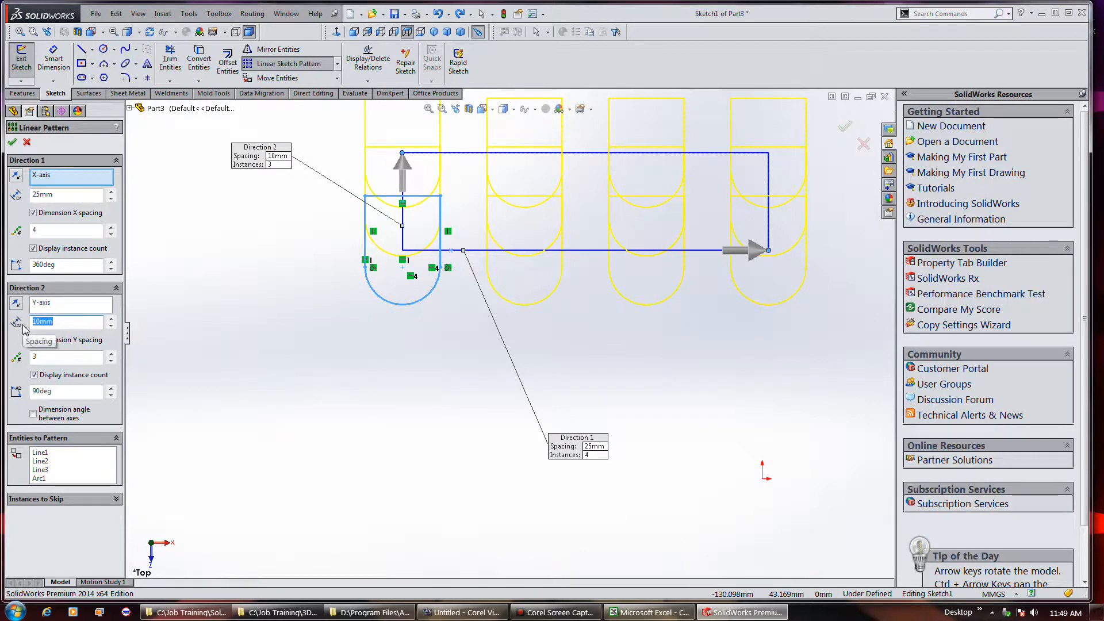
type("20mm")
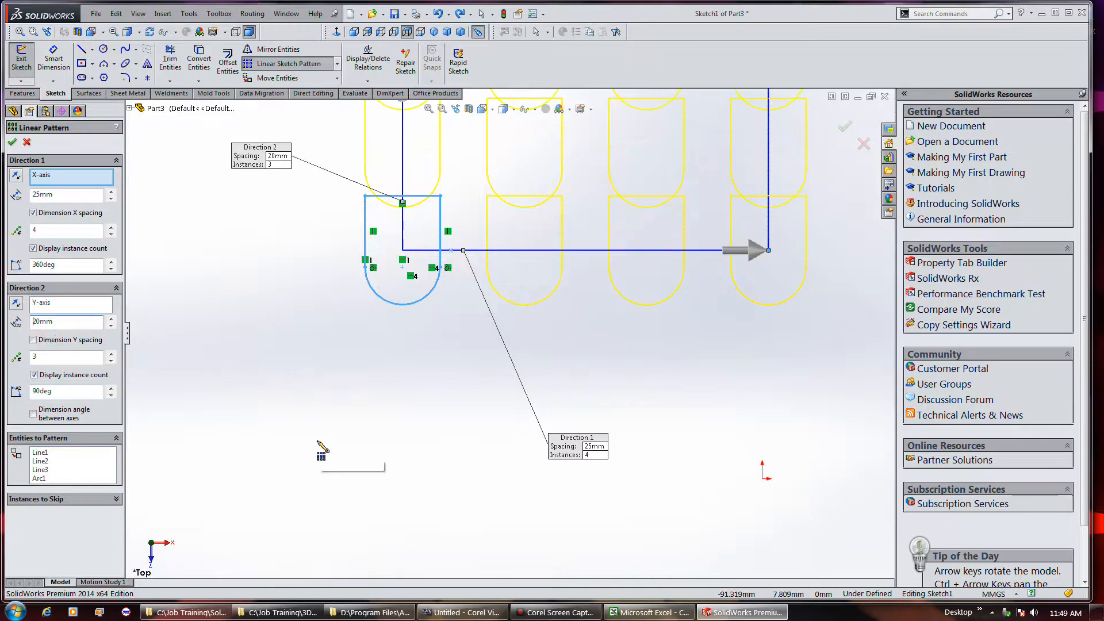
scroll(317, 441, "up", 3)
scroll(440, 164, "down", 1)
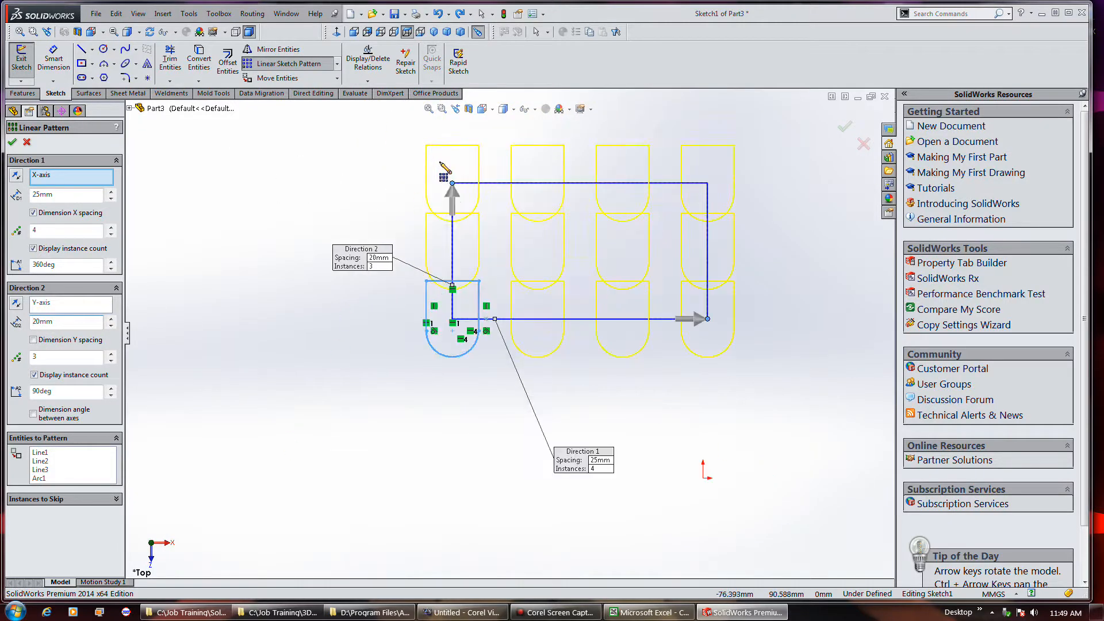
- Set the Direction 2 spacing to 25 mm, try 2 instances, and set the count to 3
double_click(77, 325)
type("25")
key("Return")
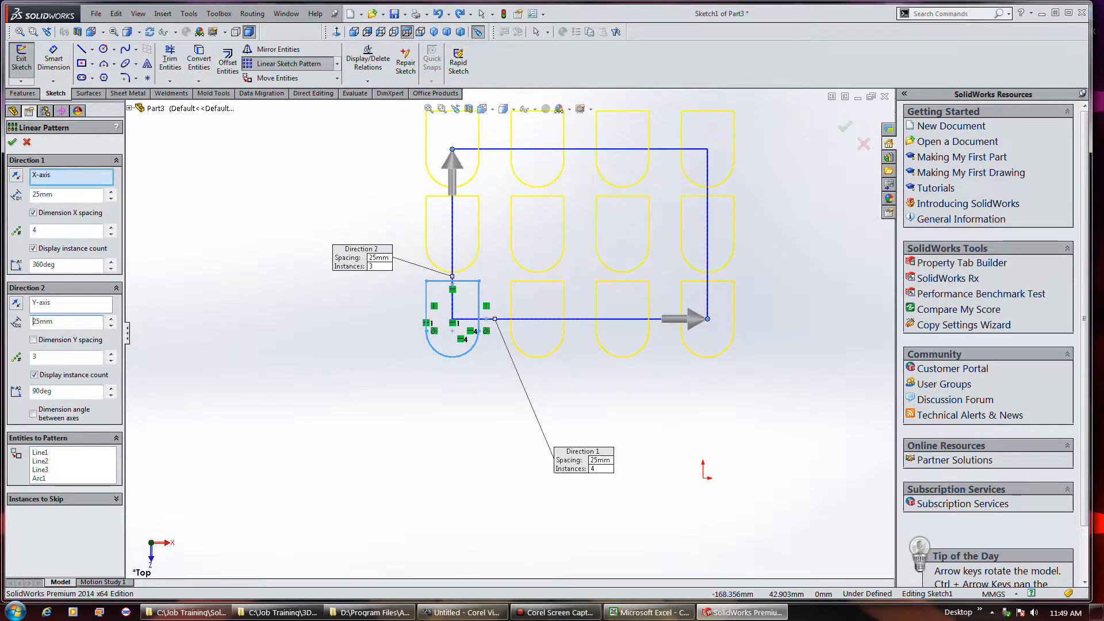
left_click(110, 361)
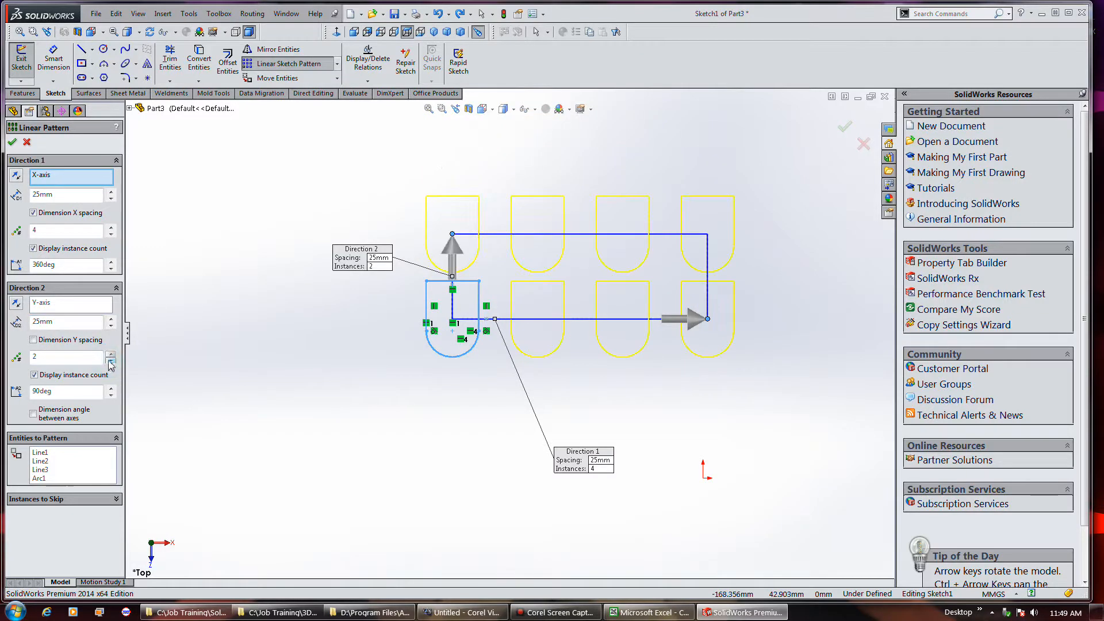
left_click(111, 353)
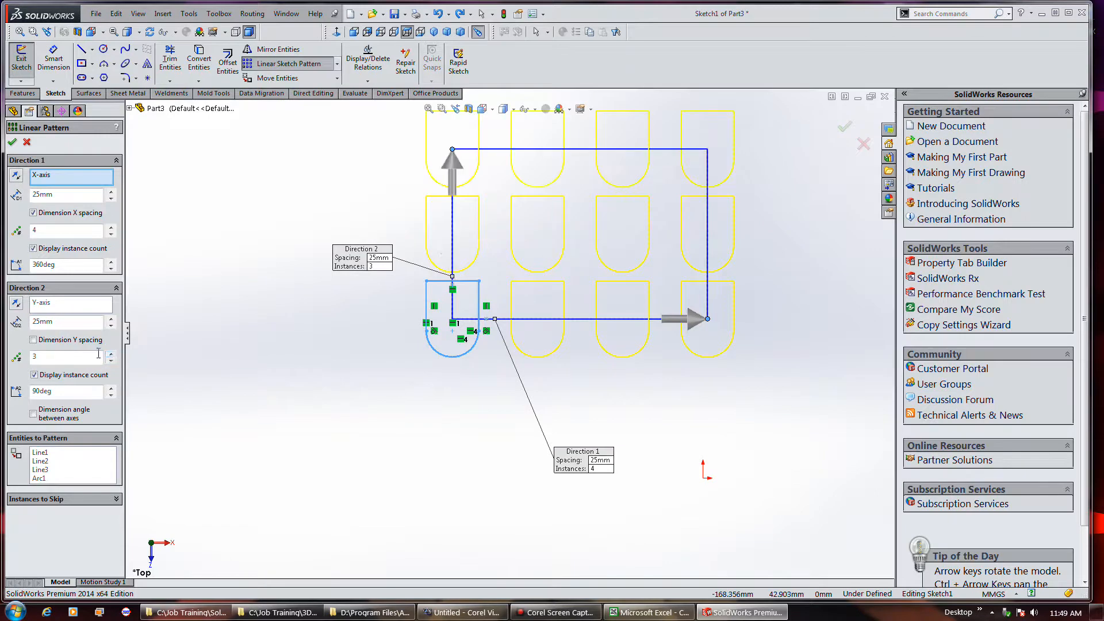
- Reposition the Direction 2 arrow handle for a spacing of about 25.55 mm and set the direction's angle to 90 degrees
left_click(452, 150)
left_click_drag(452, 151, 414, 151)
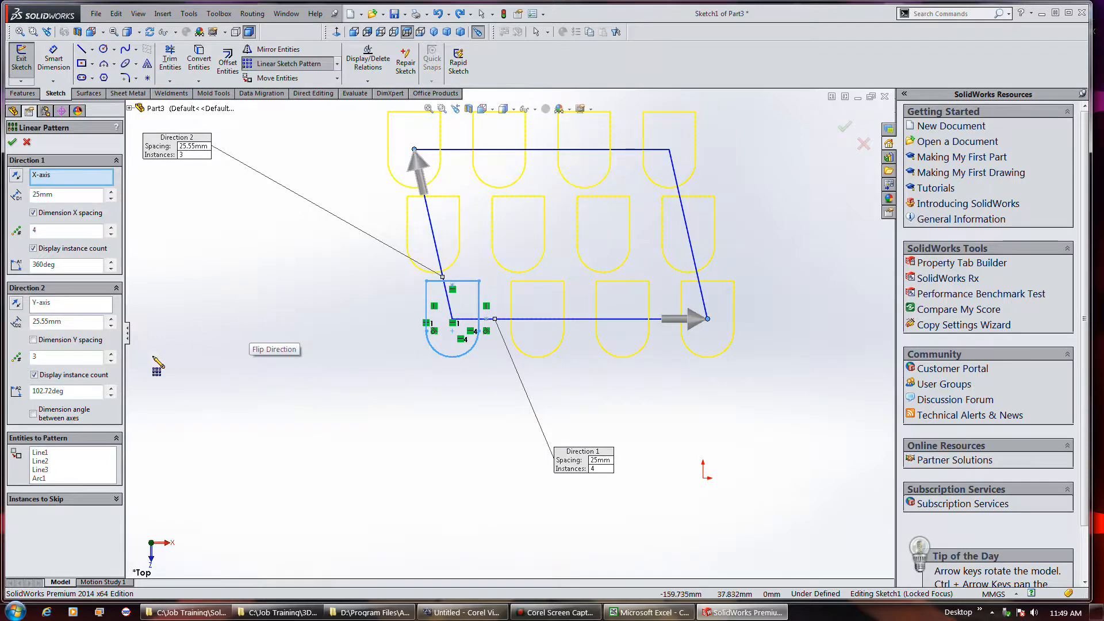
left_click_drag(81, 393, 33, 391)
type("90")
key("Return")
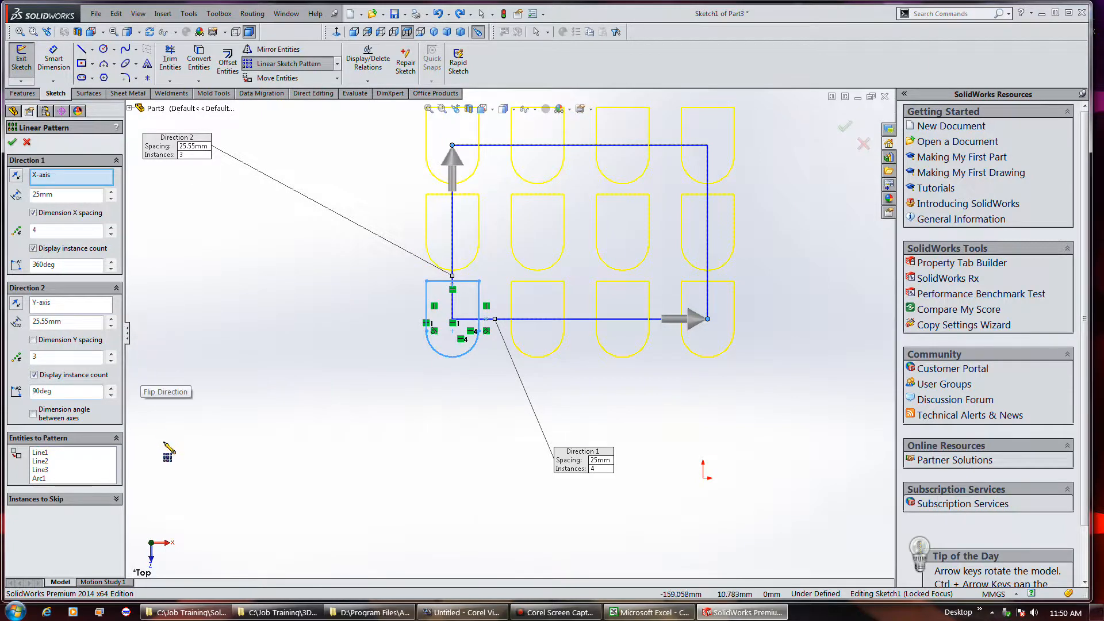
- Skip the two inner middle-row instances (2,2) and (3,2) and accept the linear sketch pattern
left_click(117, 499)
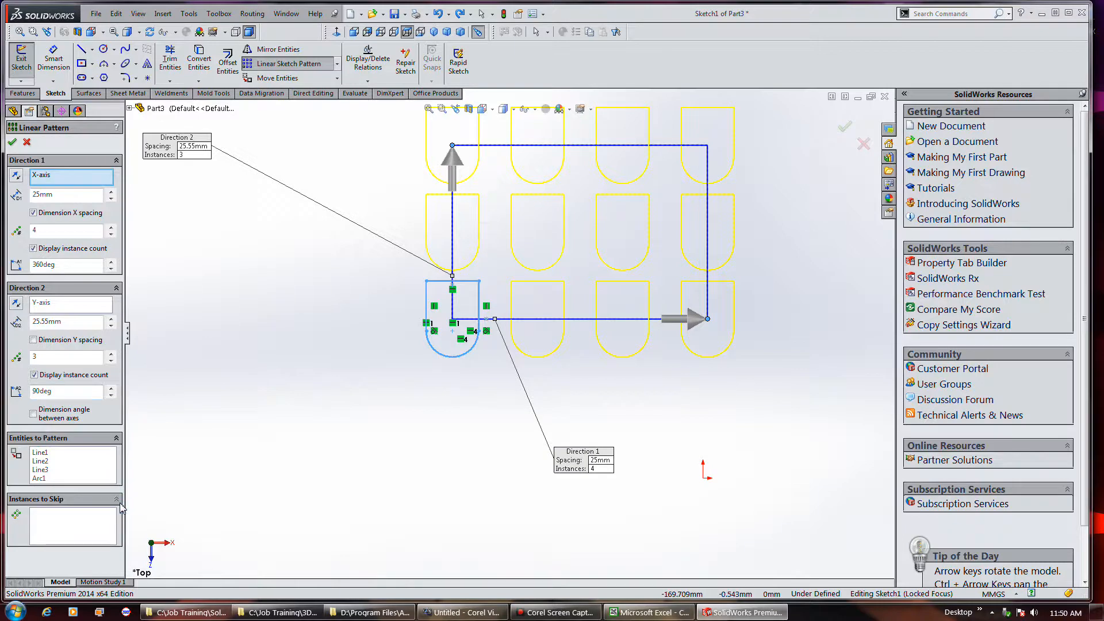
left_click(89, 524)
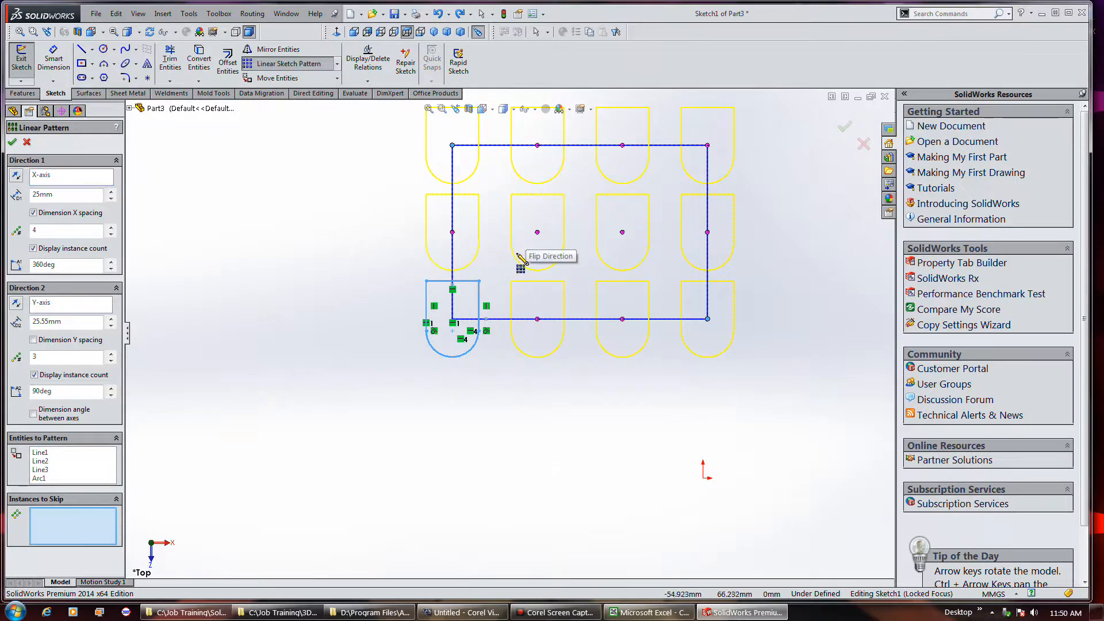
left_click(537, 233)
left_click(623, 233)
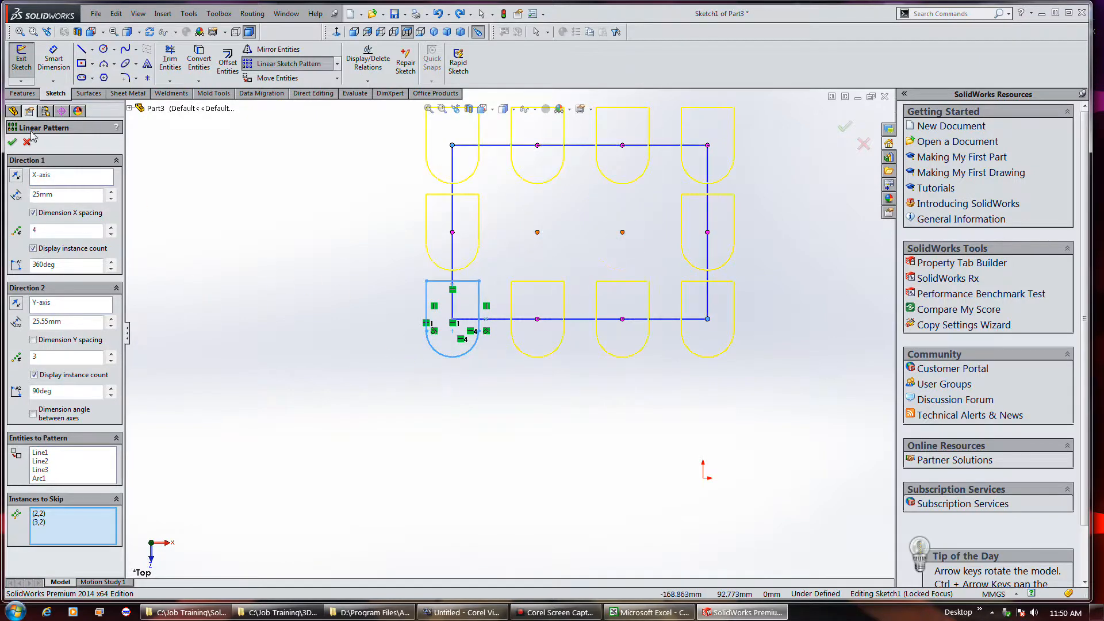
left_click(11, 142)
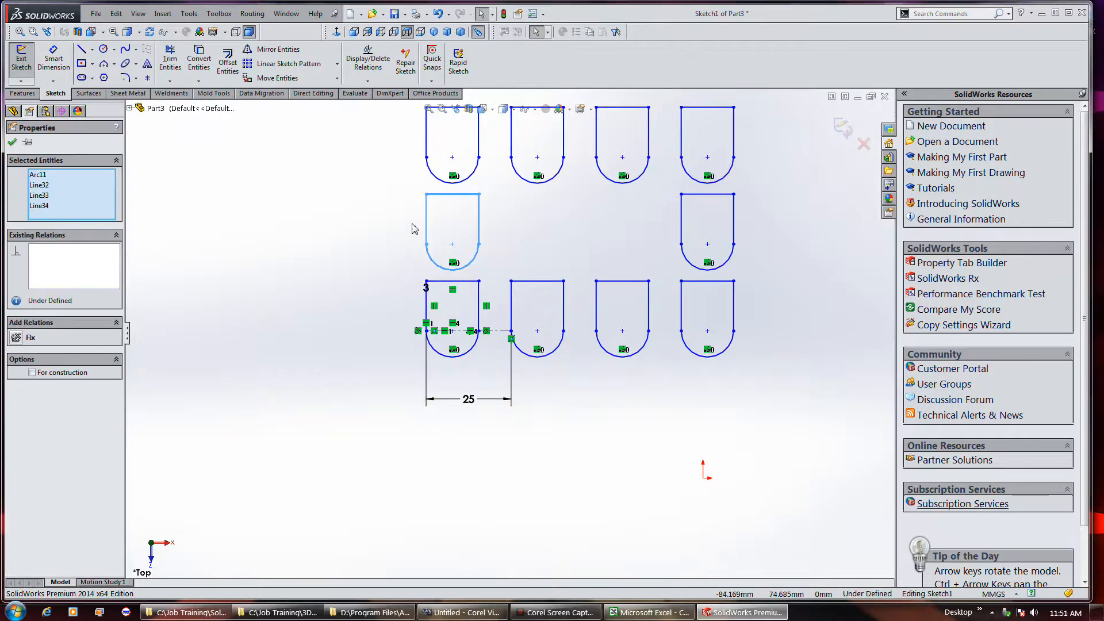
- Select only the three lines and the arc of the leftmost U-shaped profile in the pattern's middle row
left_click(378, 241)
left_click_drag(363, 179, 526, 274)
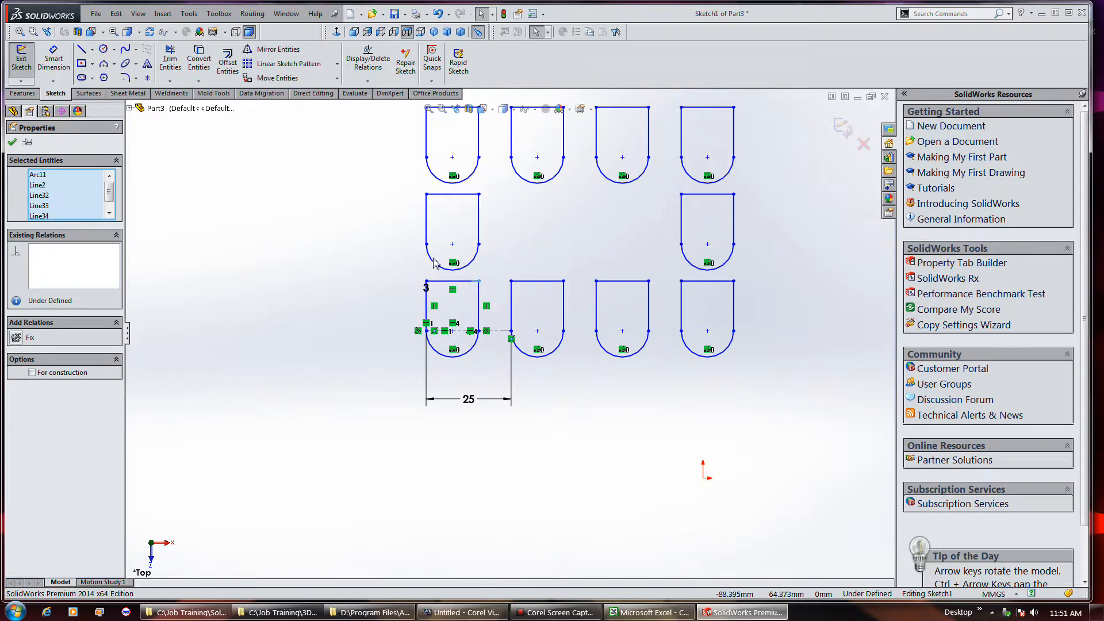
key("z")
scroll(492, 250, "down", 1)
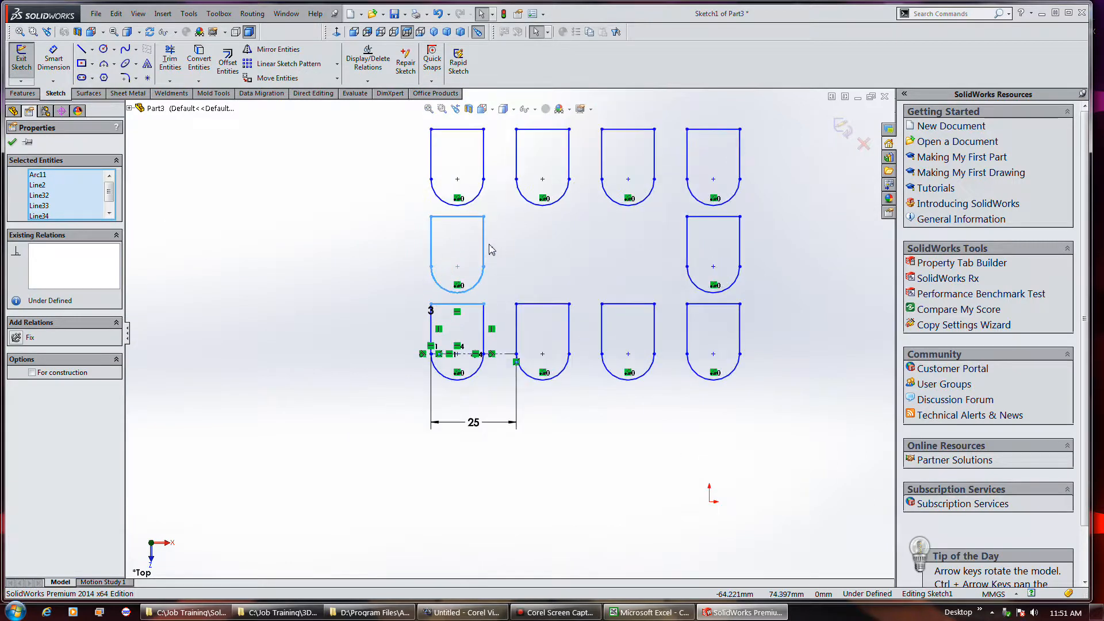
left_click(378, 218)
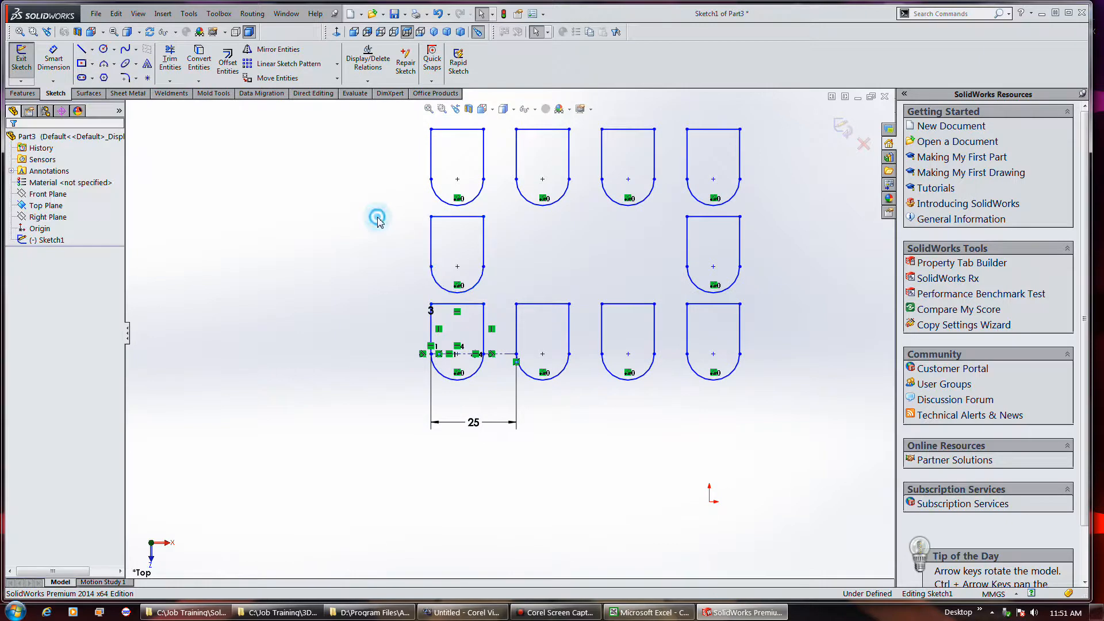
left_click_drag(384, 216, 540, 307)
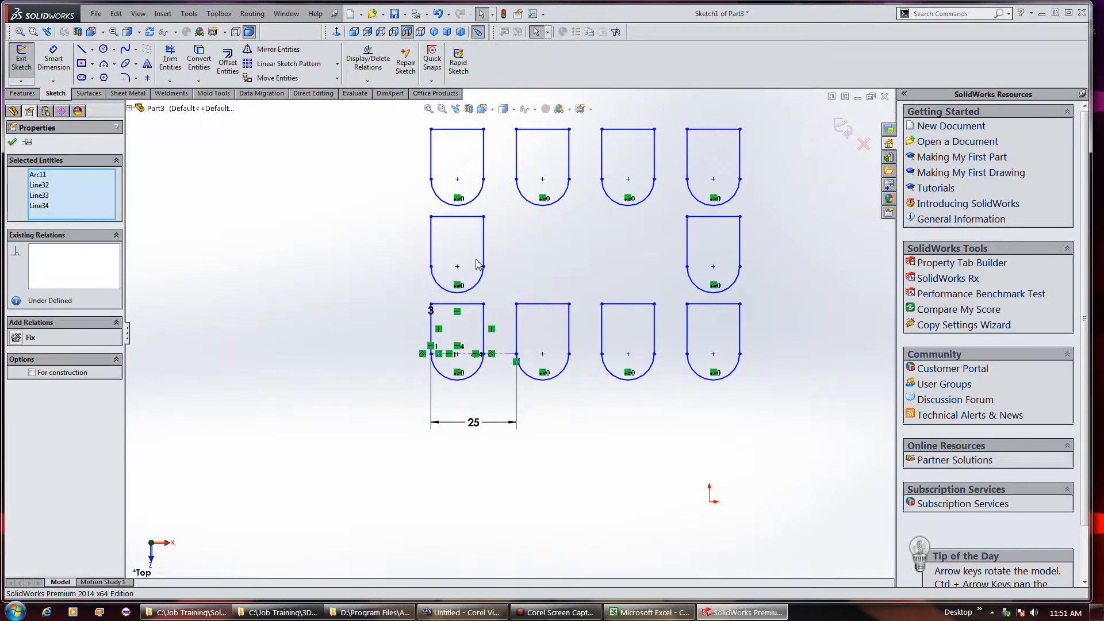
key("z")
scroll(480, 253, "down", 2)
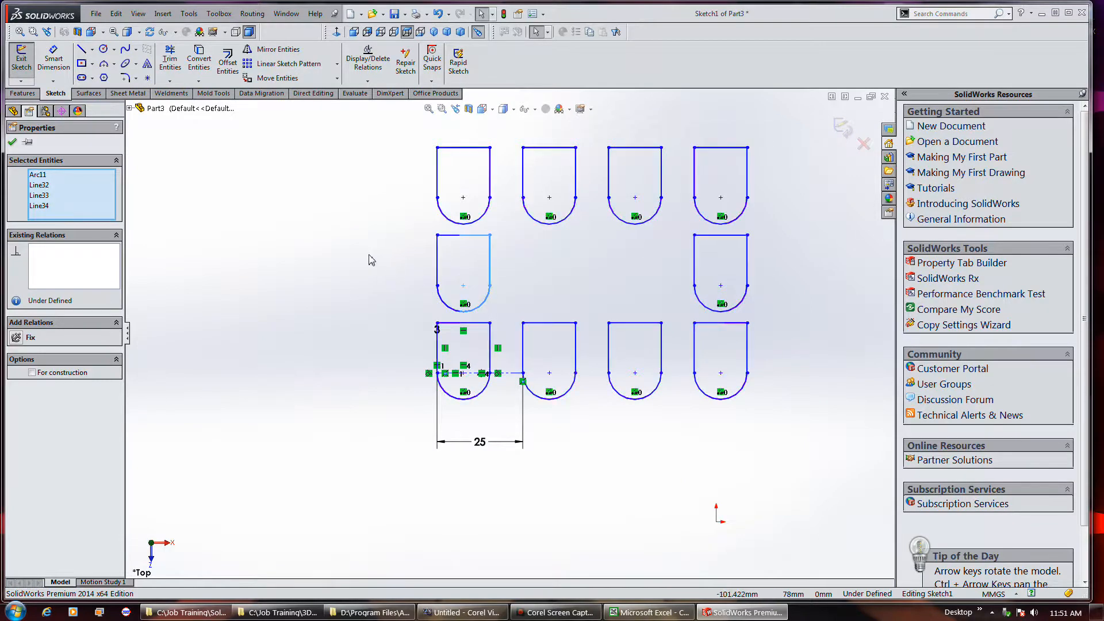
scroll(398, 264, "down", 1)
scroll(397, 264, "up", 1)
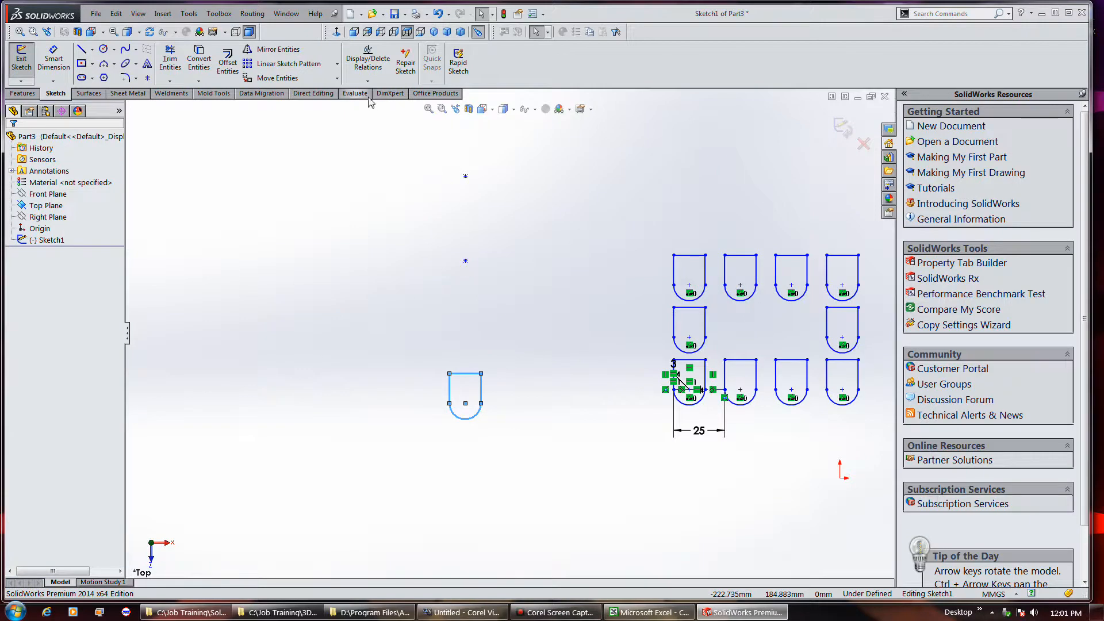
left_click(337, 79)
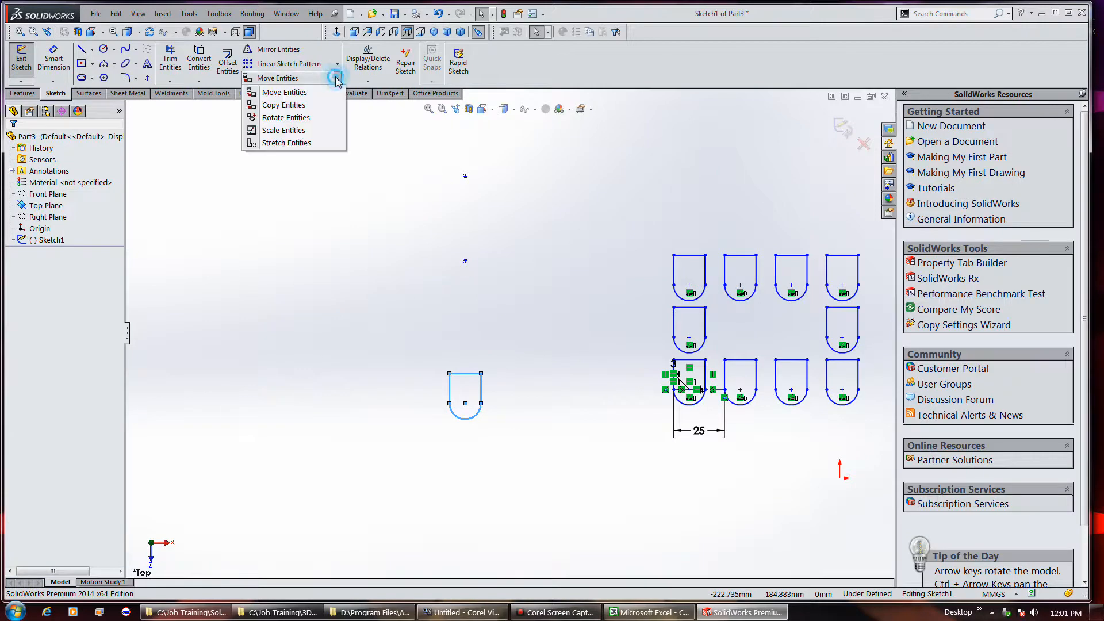
left_click(321, 108)
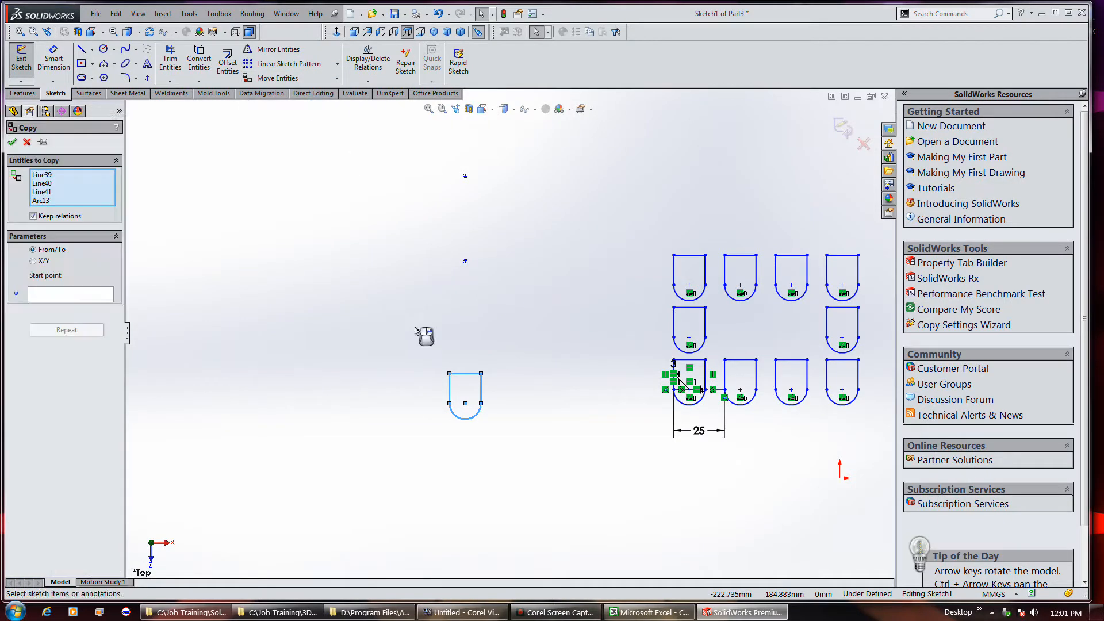
left_click(463, 374)
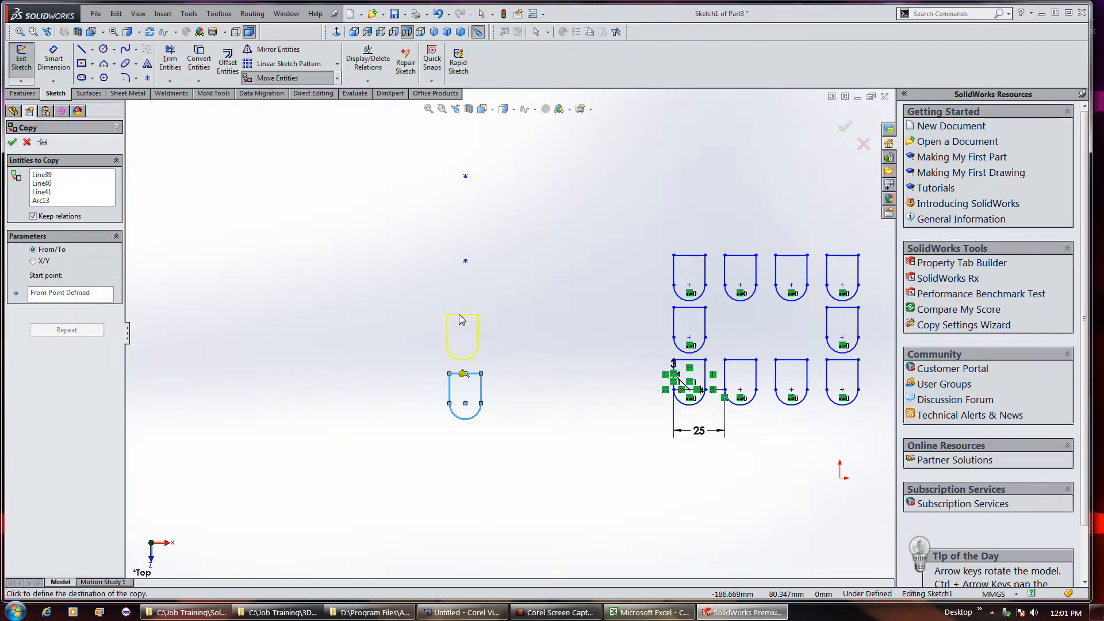
key("Escape")
left_click_drag(432, 357, 509, 450)
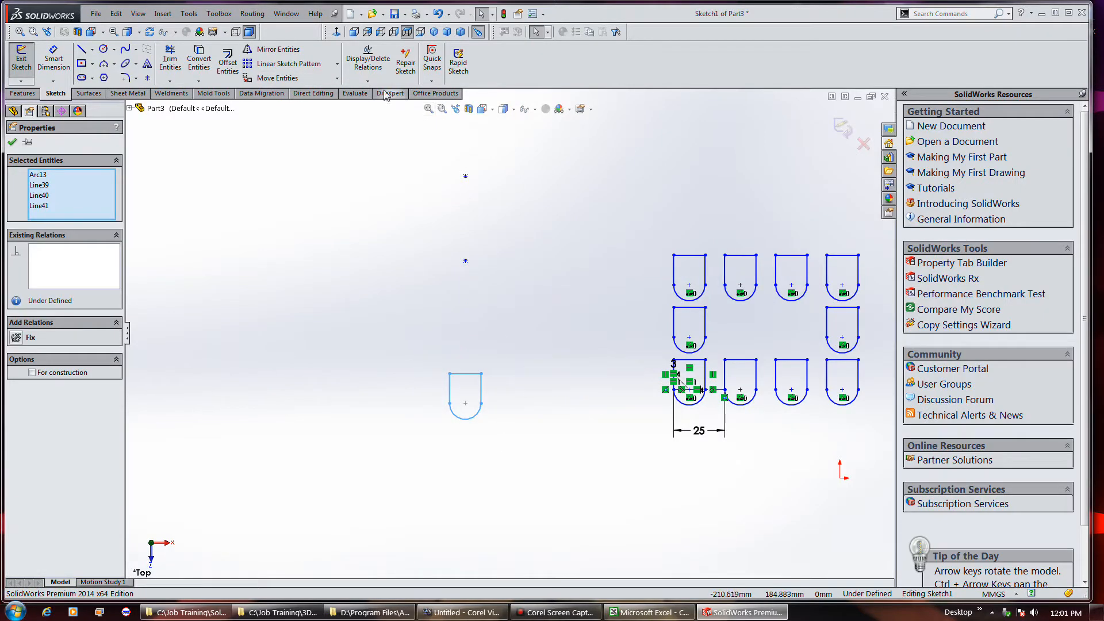
left_click(368, 58)
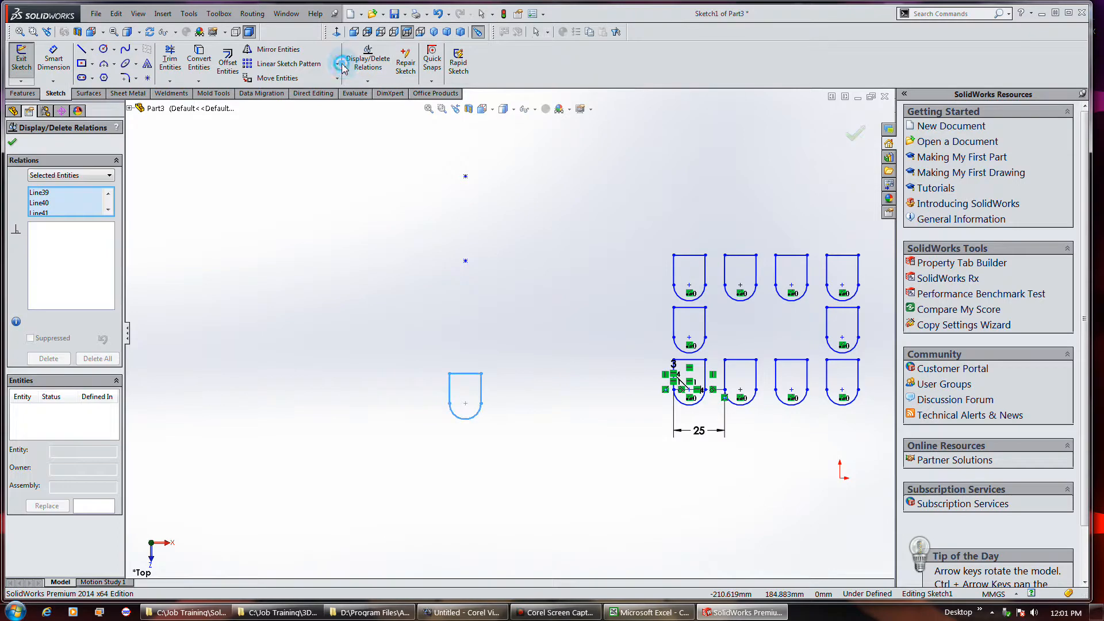
left_click(338, 65)
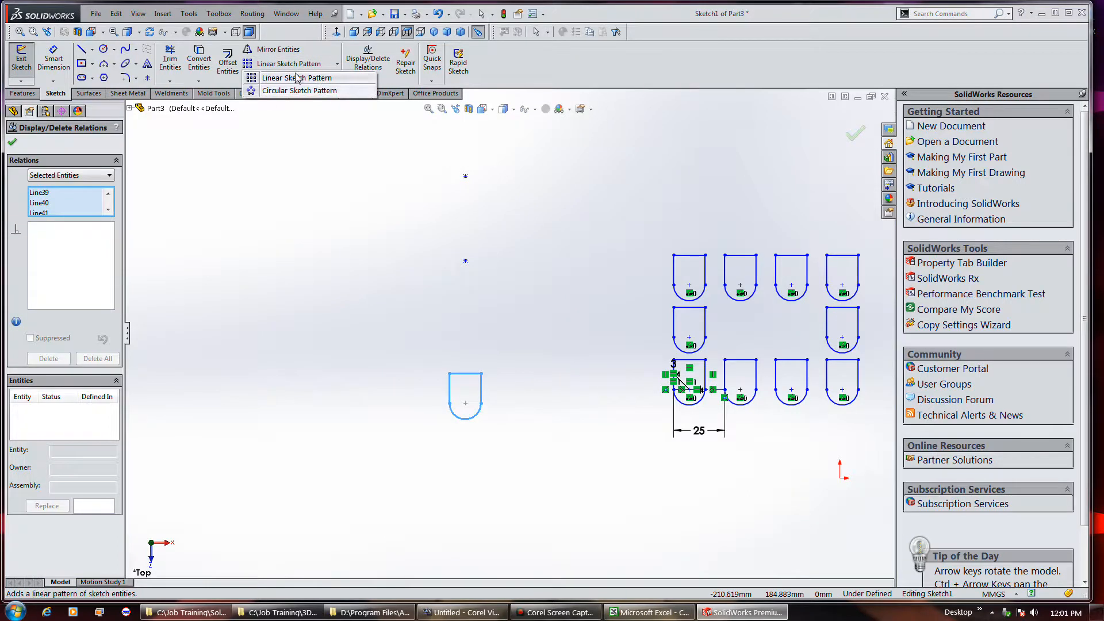
- Copy the U-shaped profile vertically upward from its upper-left corner, aligning the copy's top edge with the pattern's middle row
left_click(337, 78)
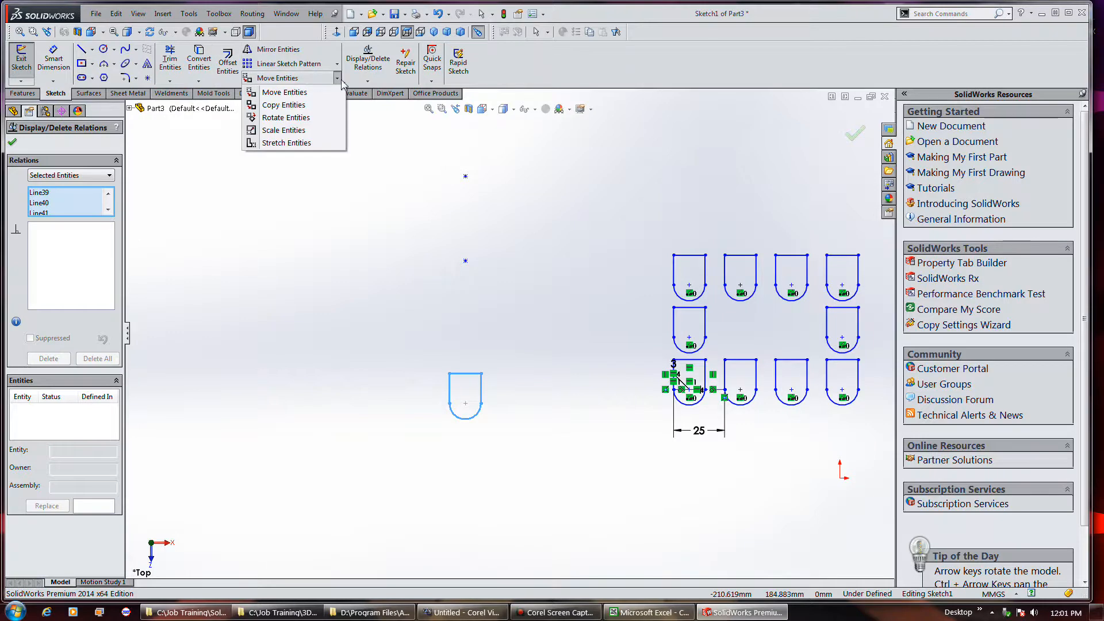
left_click(284, 105)
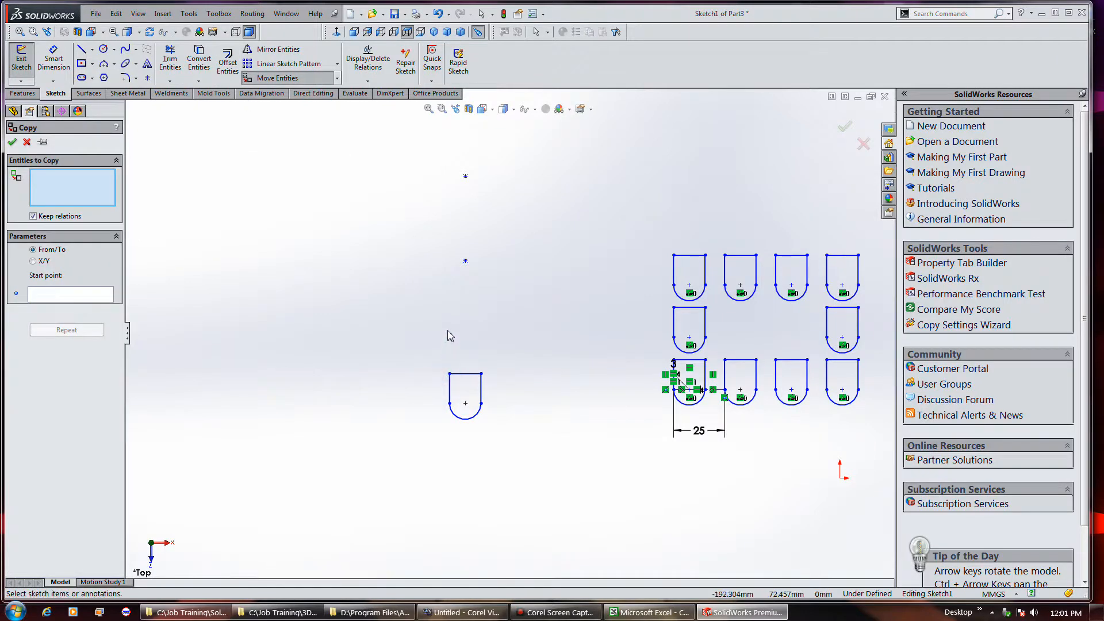
left_click_drag(446, 340, 521, 445)
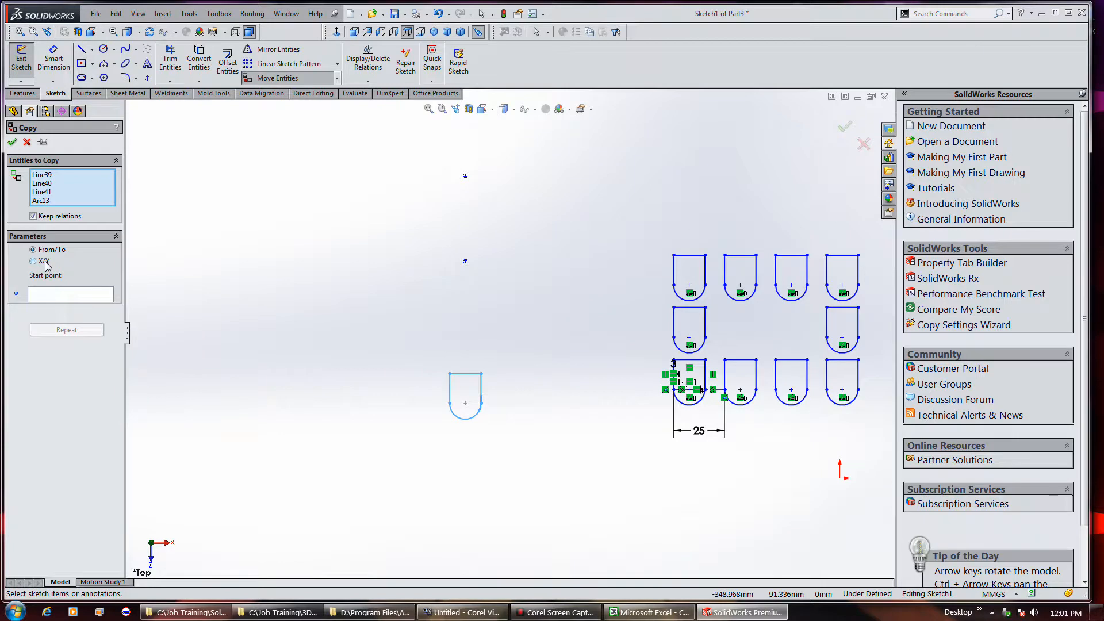
left_click(74, 296)
left_click(450, 374)
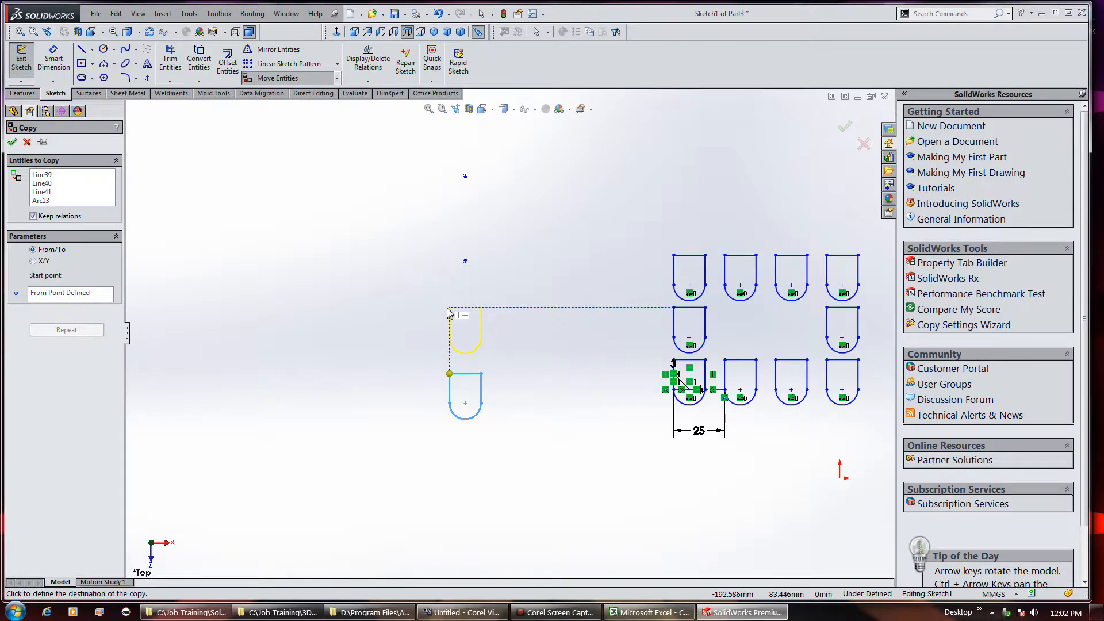
left_click(448, 309)
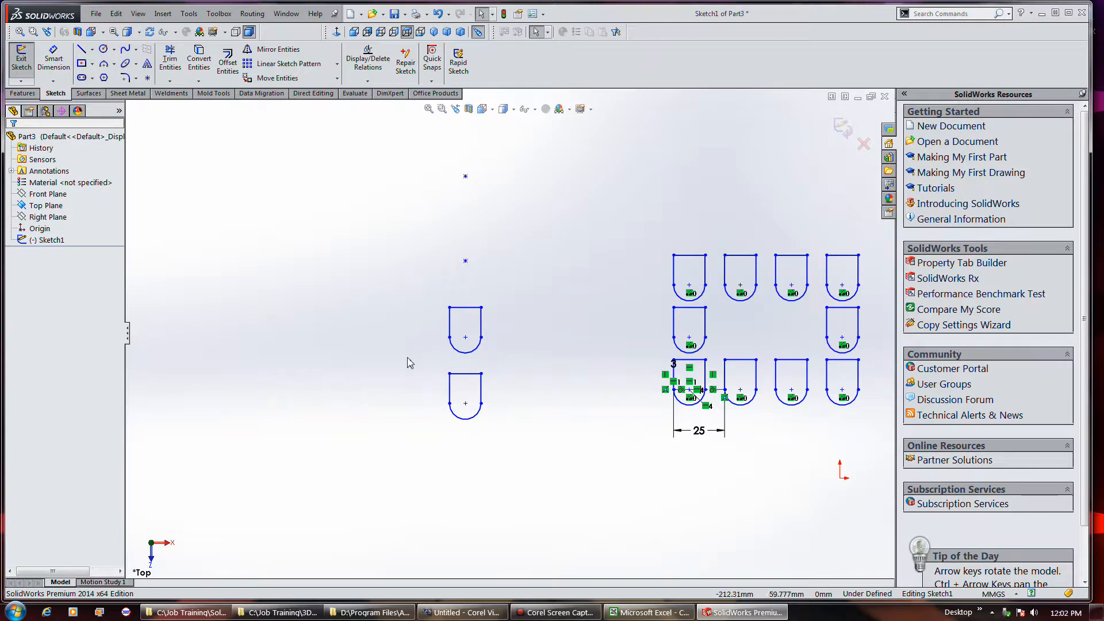
- Copy the lower U-shaped profile downward, using the upper profile's upper-left corner as start point and the lower profile's upper-left corner as destination
left_click_drag(412, 364, 524, 443)
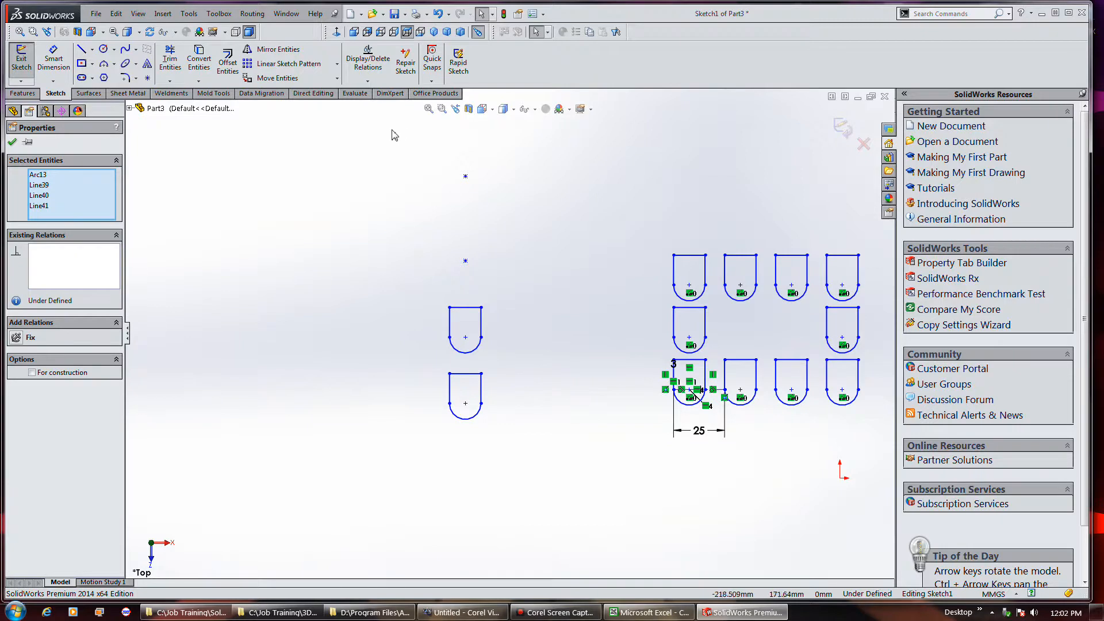
left_click(337, 78)
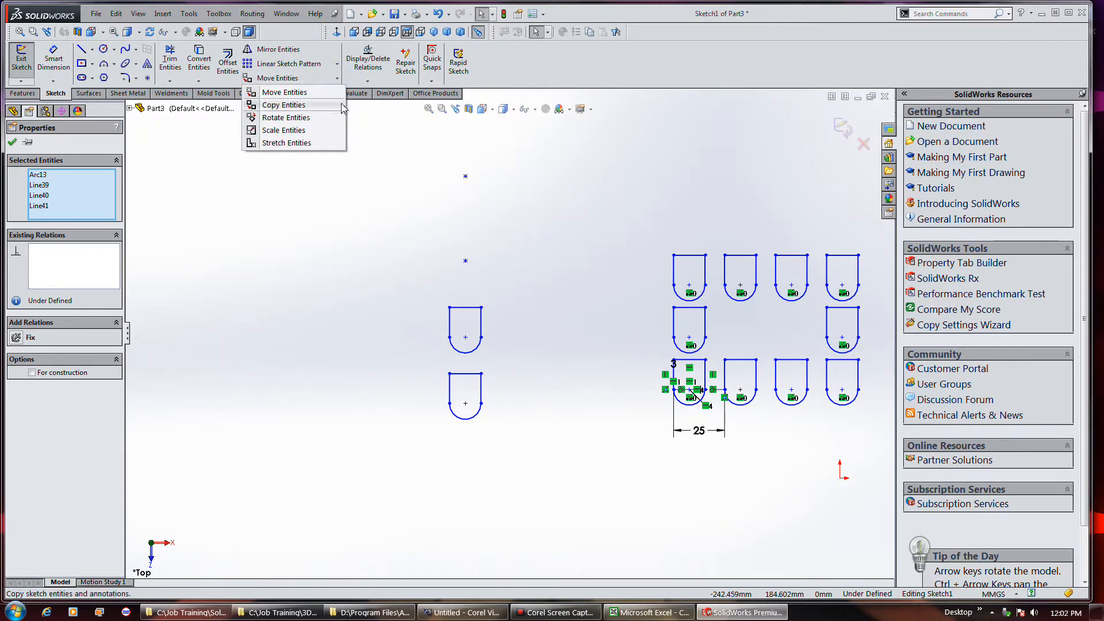
left_click(332, 106)
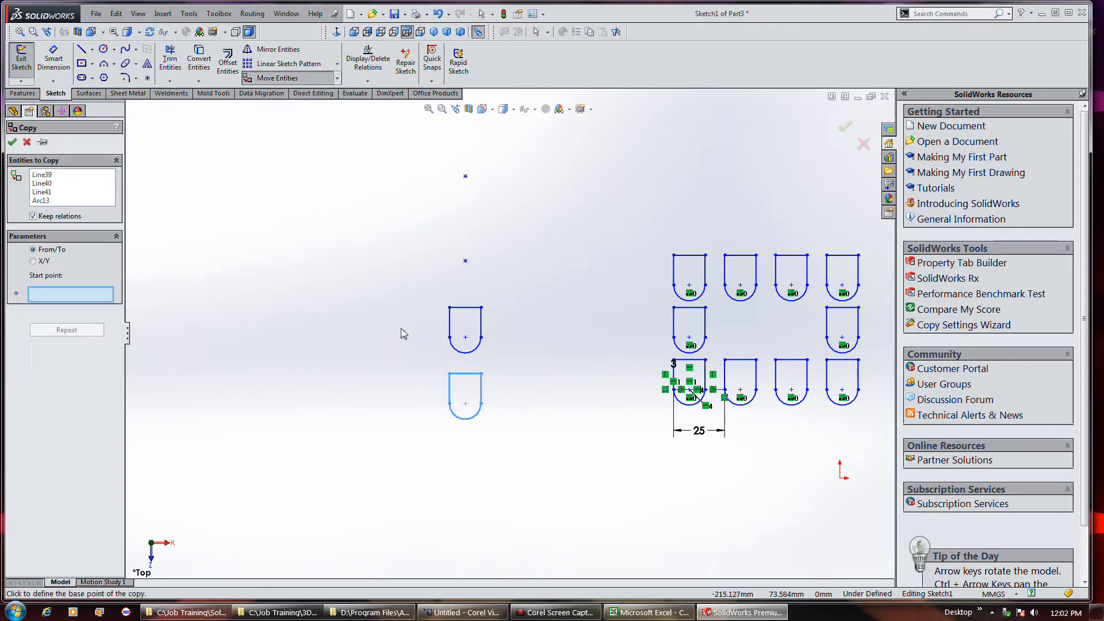
left_click(46, 262)
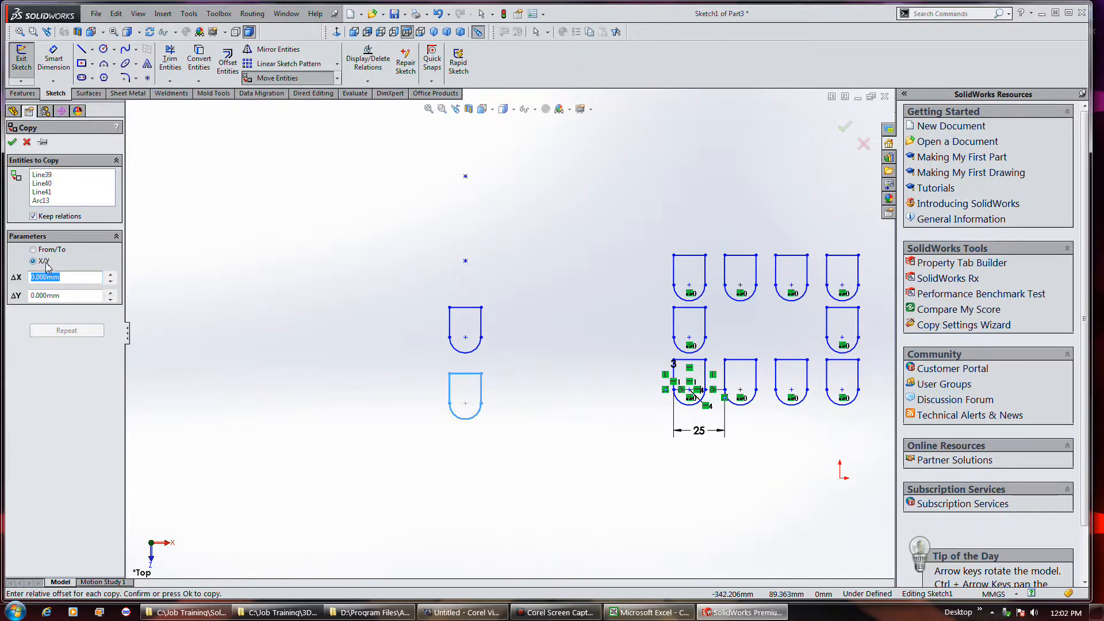
left_click(34, 250)
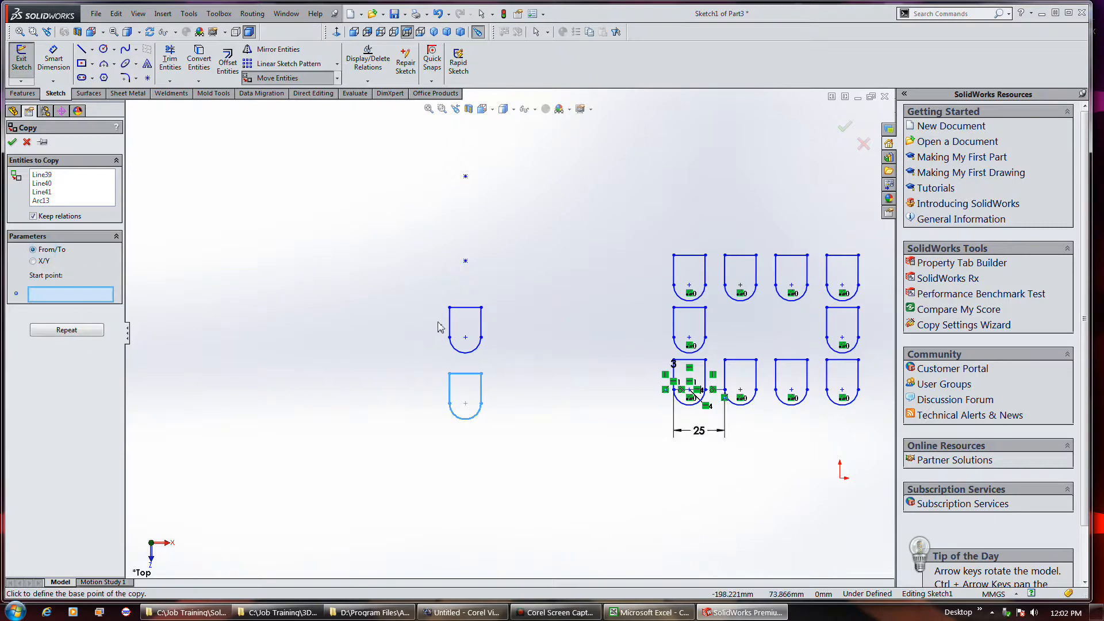
left_click(449, 308)
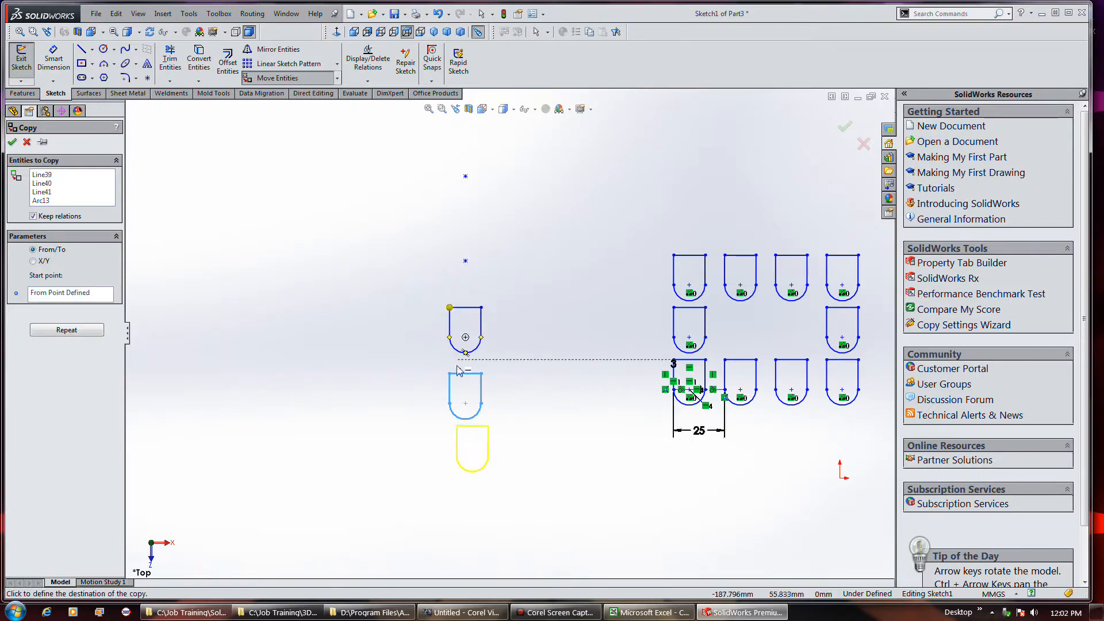
left_click(449, 374)
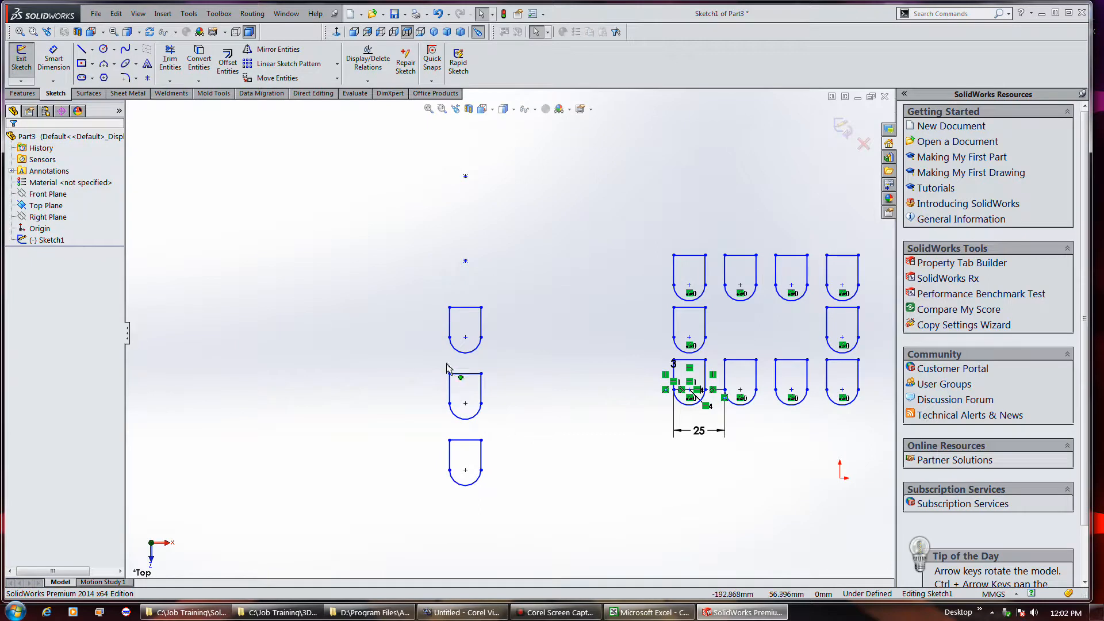
left_click(338, 64)
left_click(325, 86)
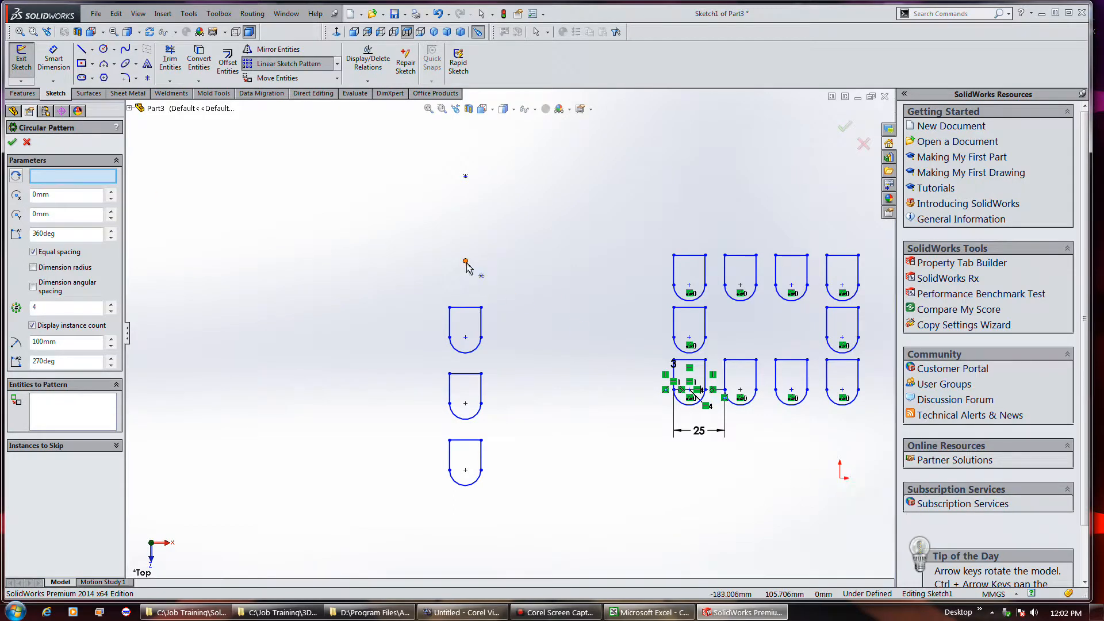
left_click(465, 260)
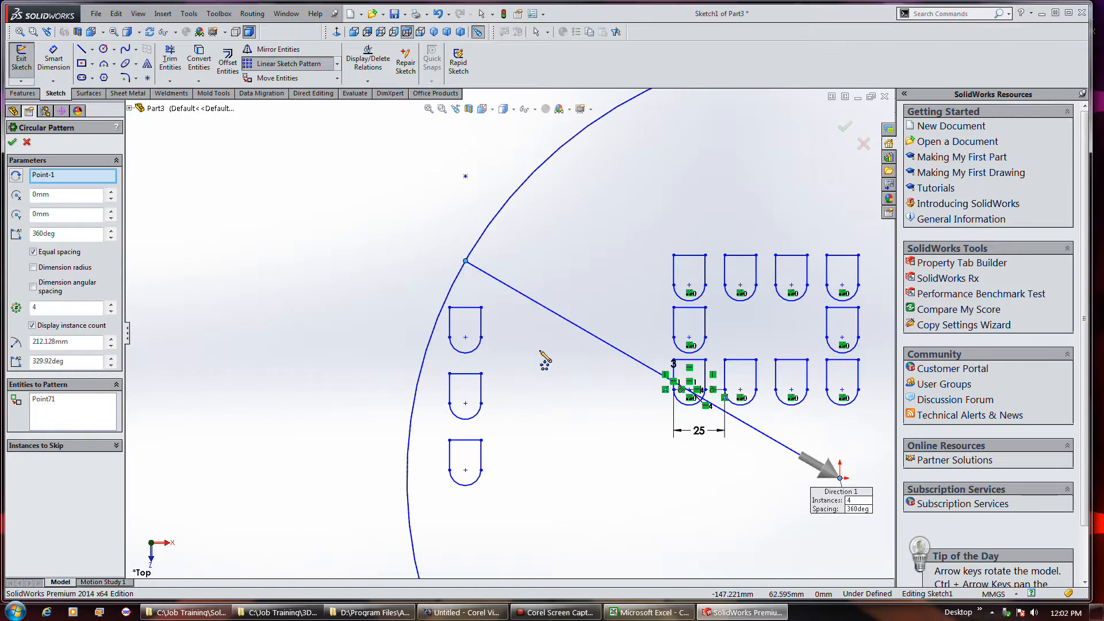
left_click(74, 406)
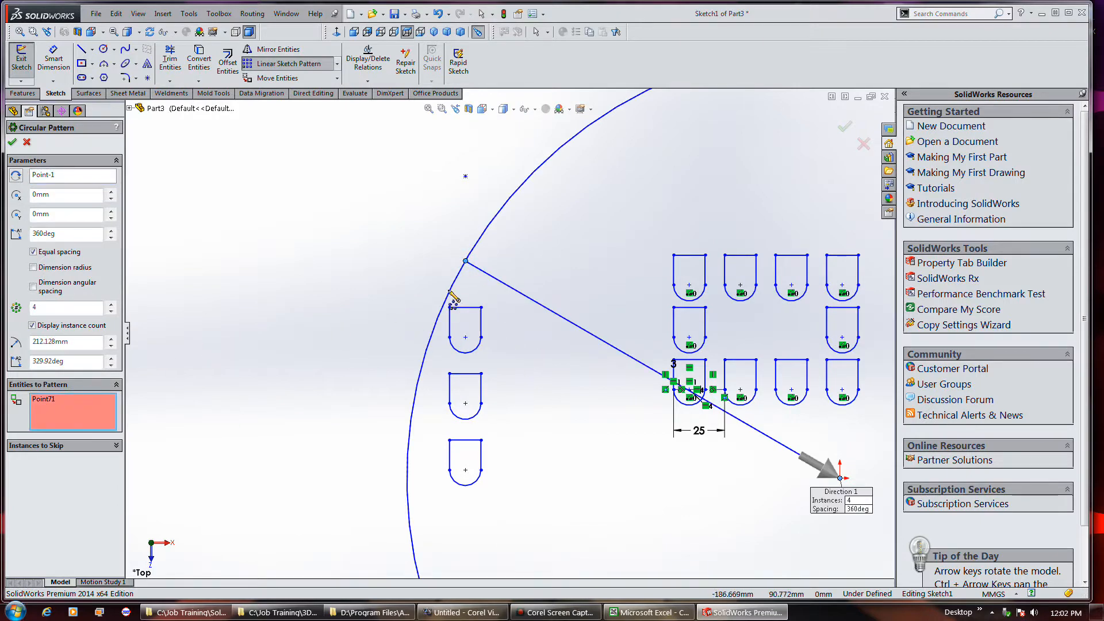
right_click(67, 410)
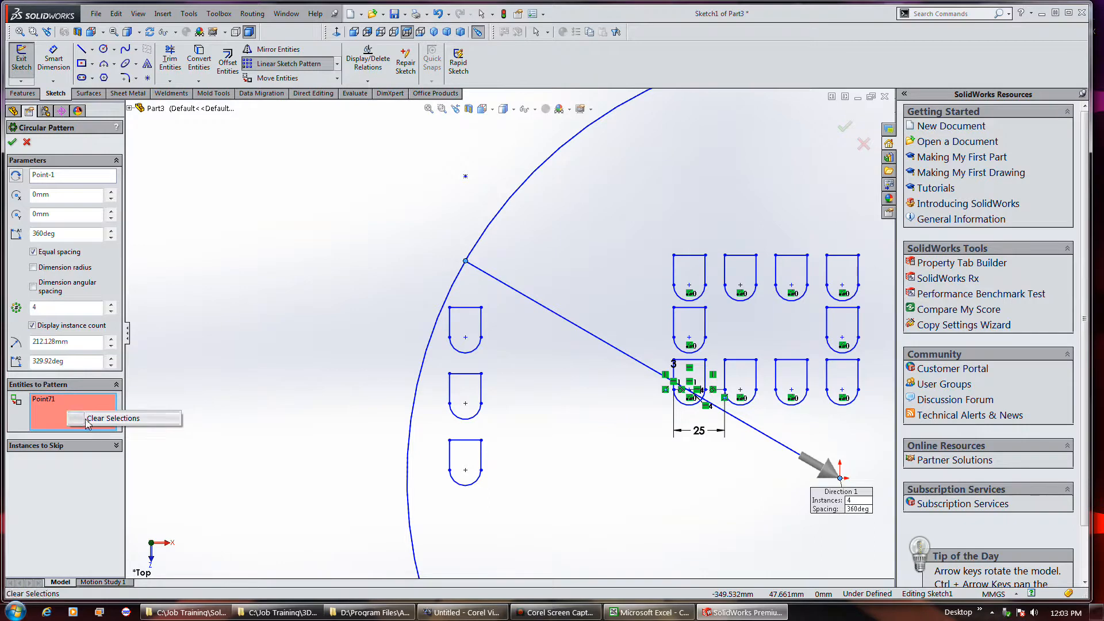
left_click(88, 419)
left_click(400, 287)
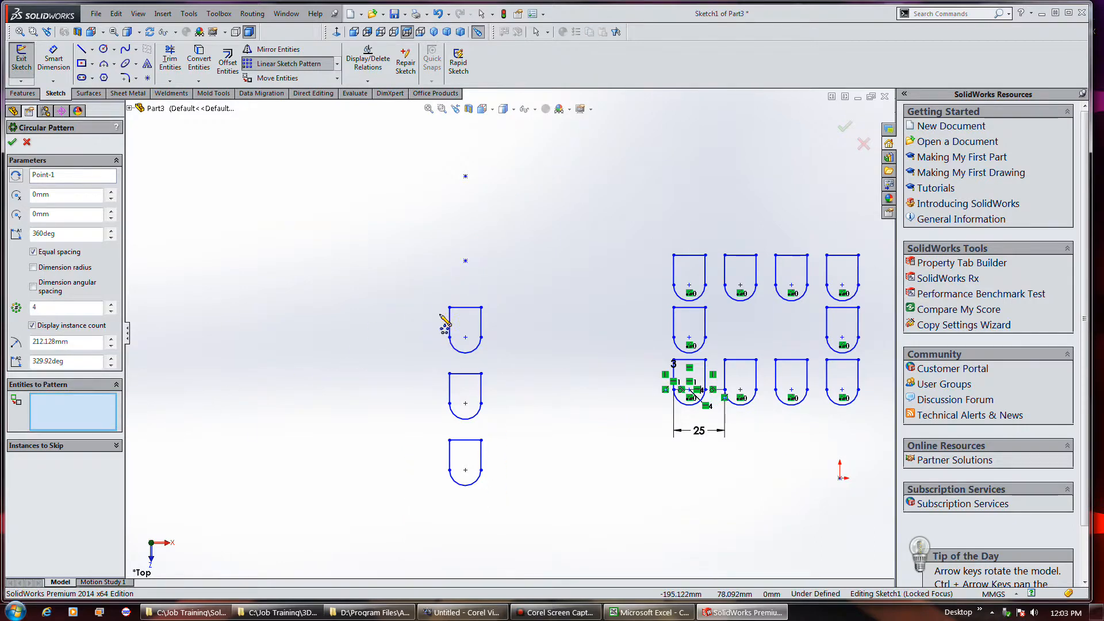
left_click(26, 141)
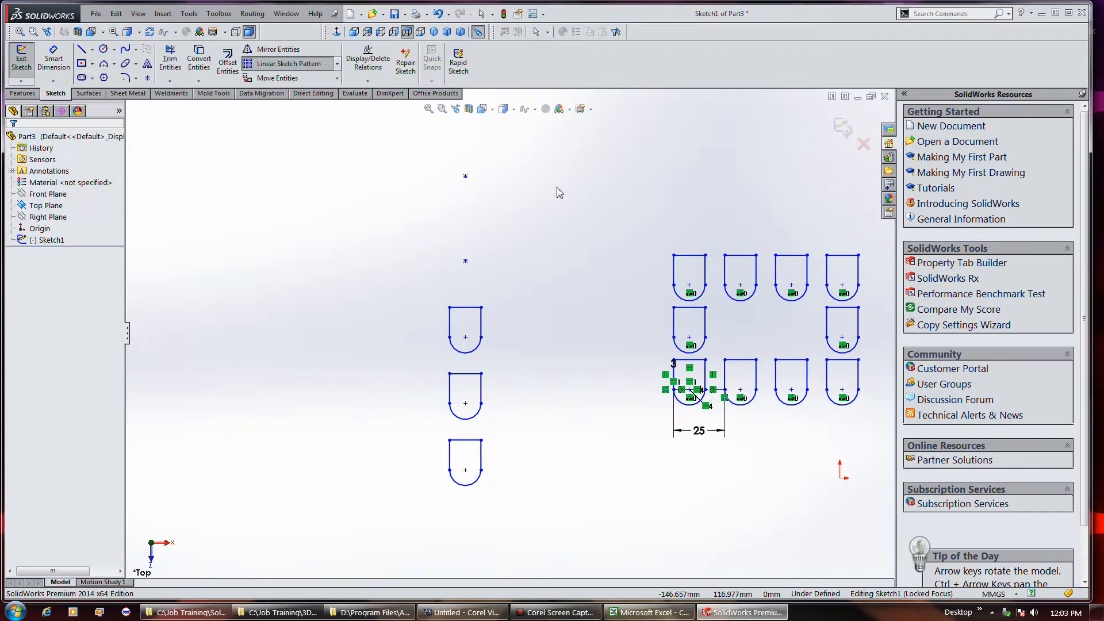
- Set up a circular sketch pattern of the three stacked U-shaped profiles about the point directly above them, with 6 instances
left_click_drag(383, 288, 659, 552)
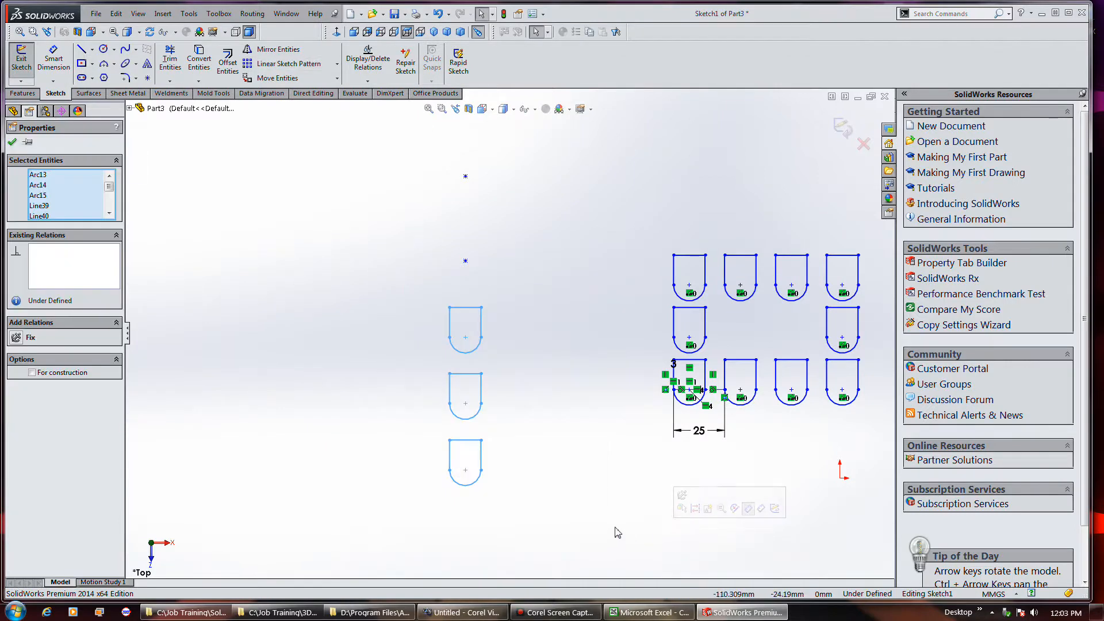
left_click(337, 63)
left_click(336, 90)
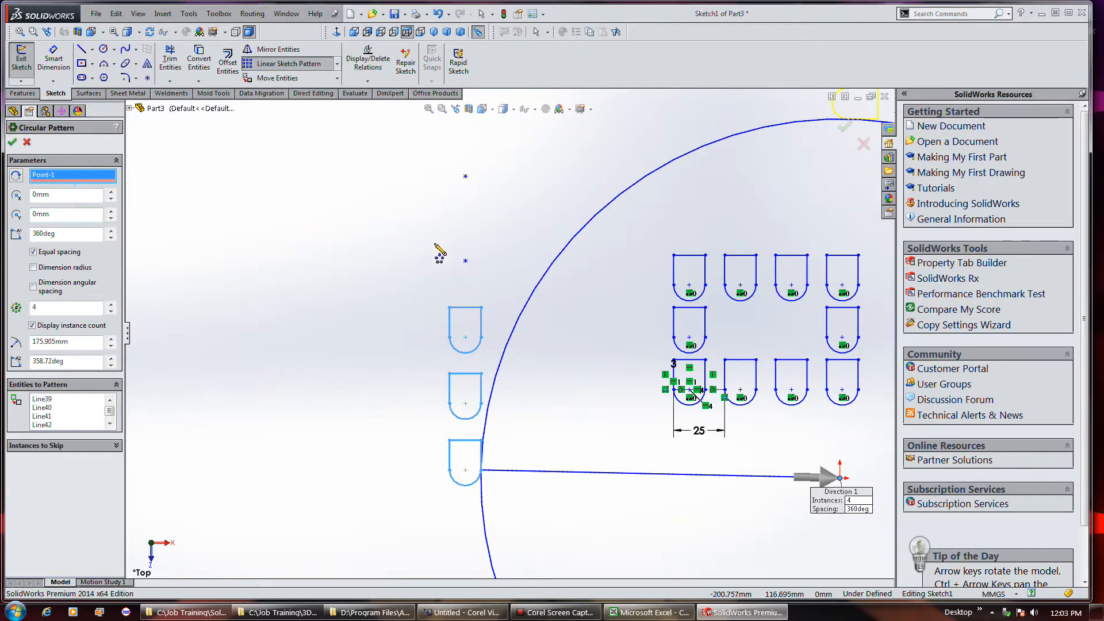
left_click(465, 262)
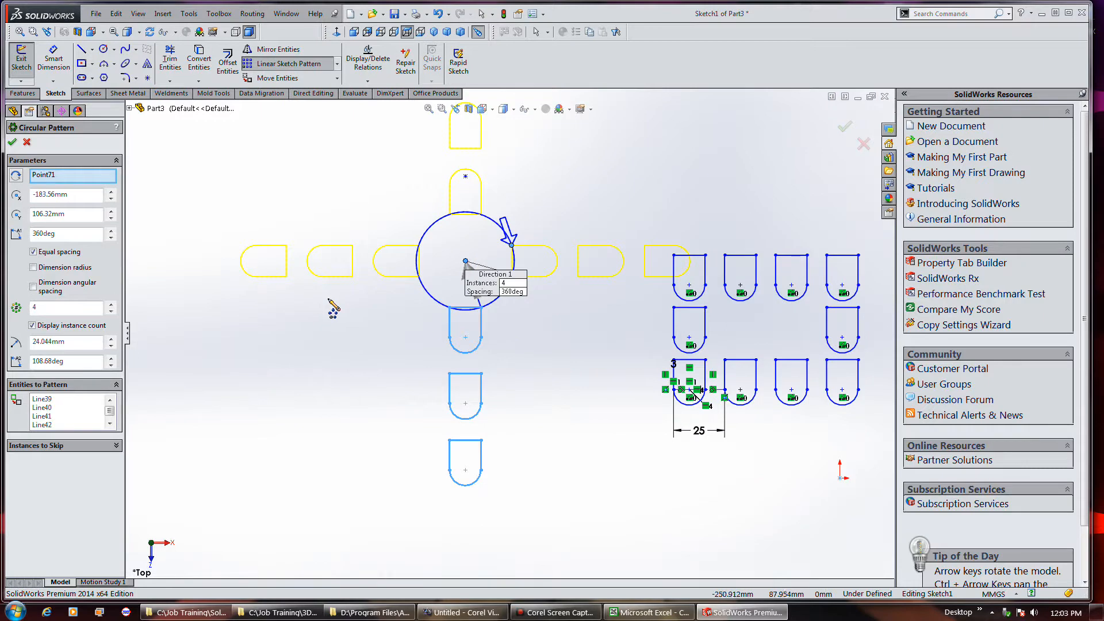
left_click(111, 306)
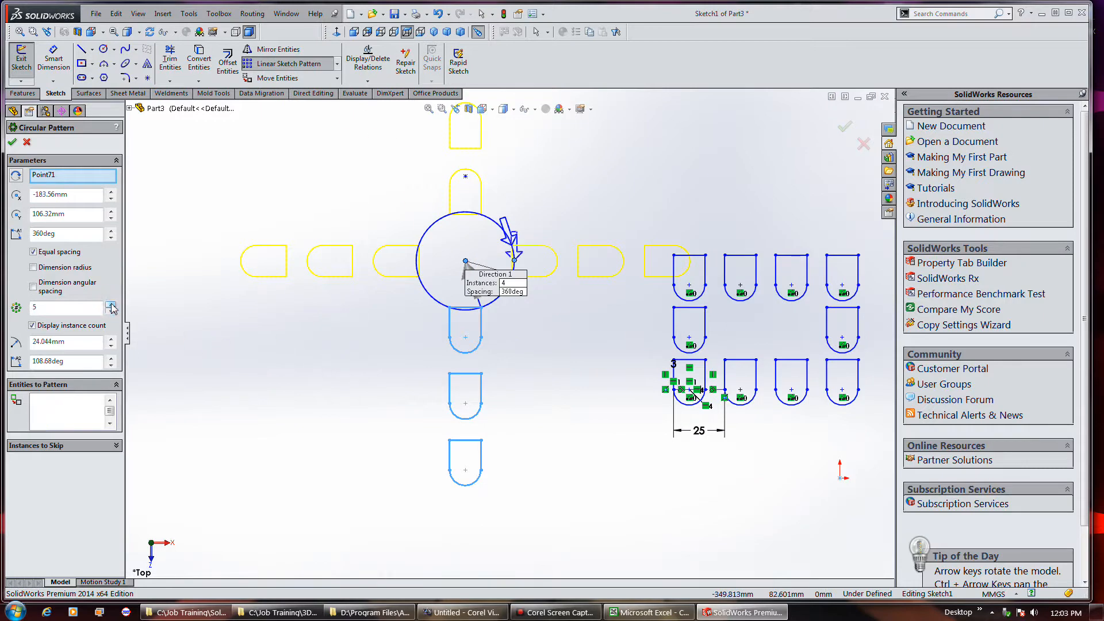
left_click(111, 305)
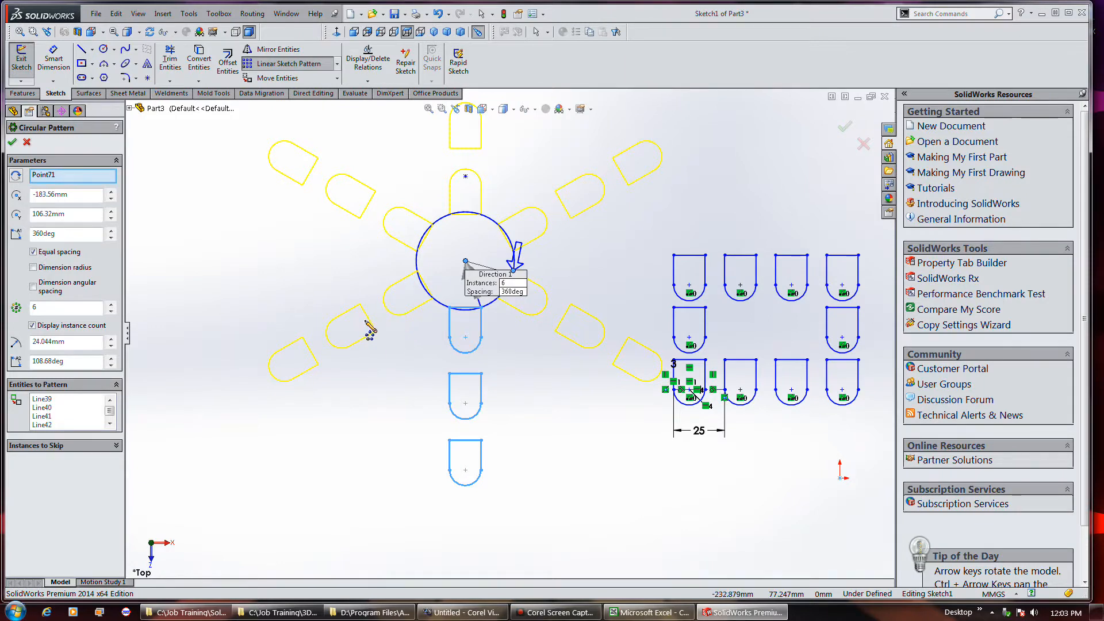
- Try skipping instance (2) of the circular pattern, and restore it
left_click(98, 446)
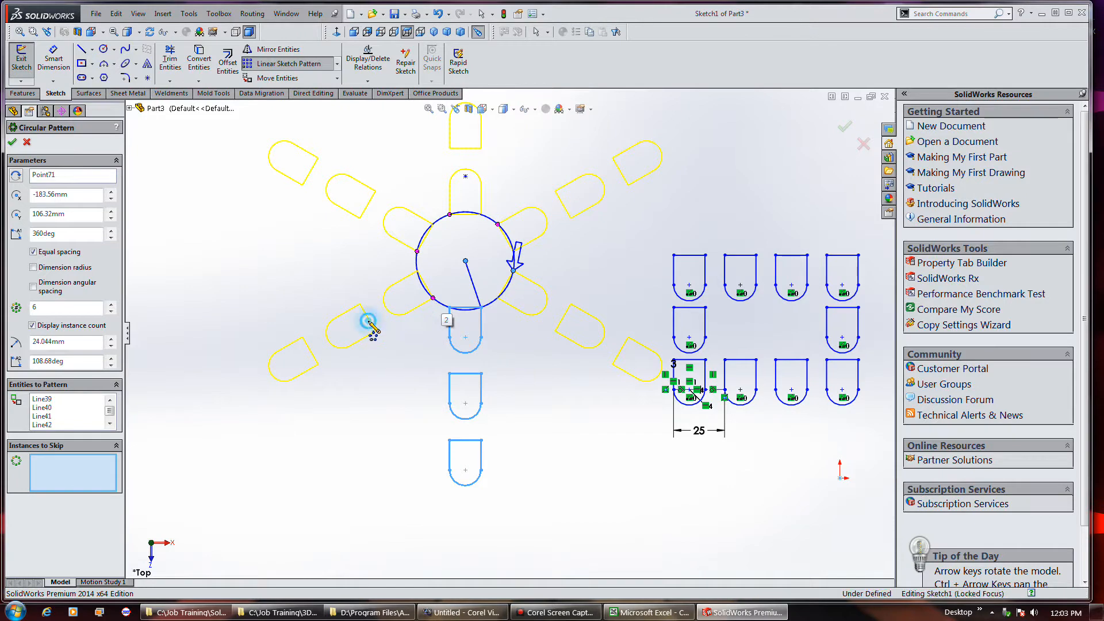
left_click(433, 298)
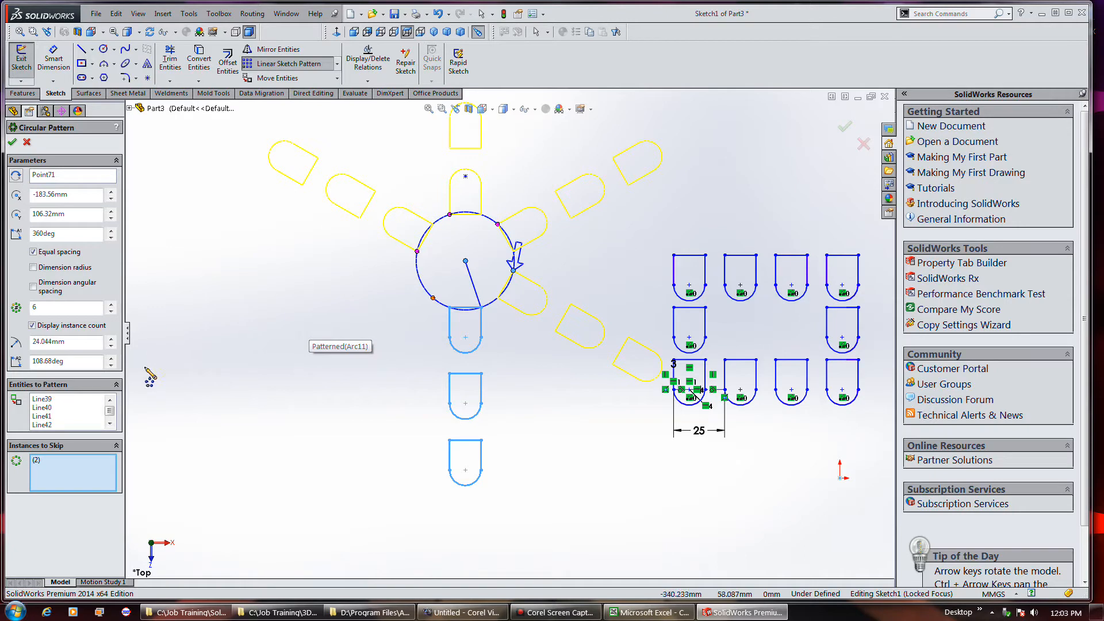
left_click(434, 296)
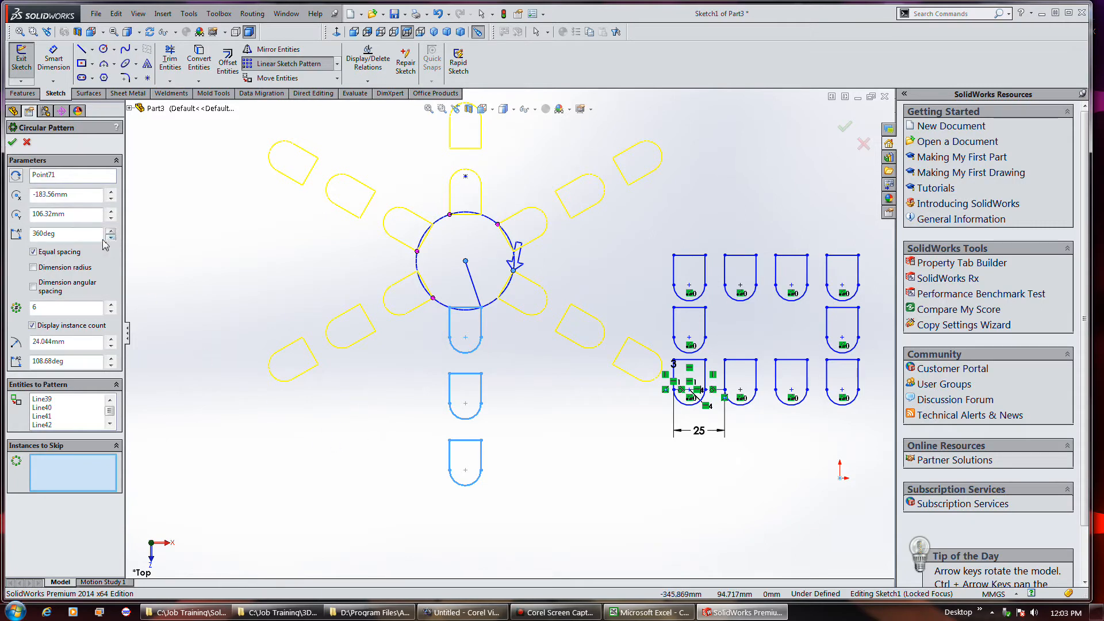
- Try a total angle of 180 degrees for the circular pattern, and set it back to 360 degrees
left_click(67, 234)
type("180")
key("Return")
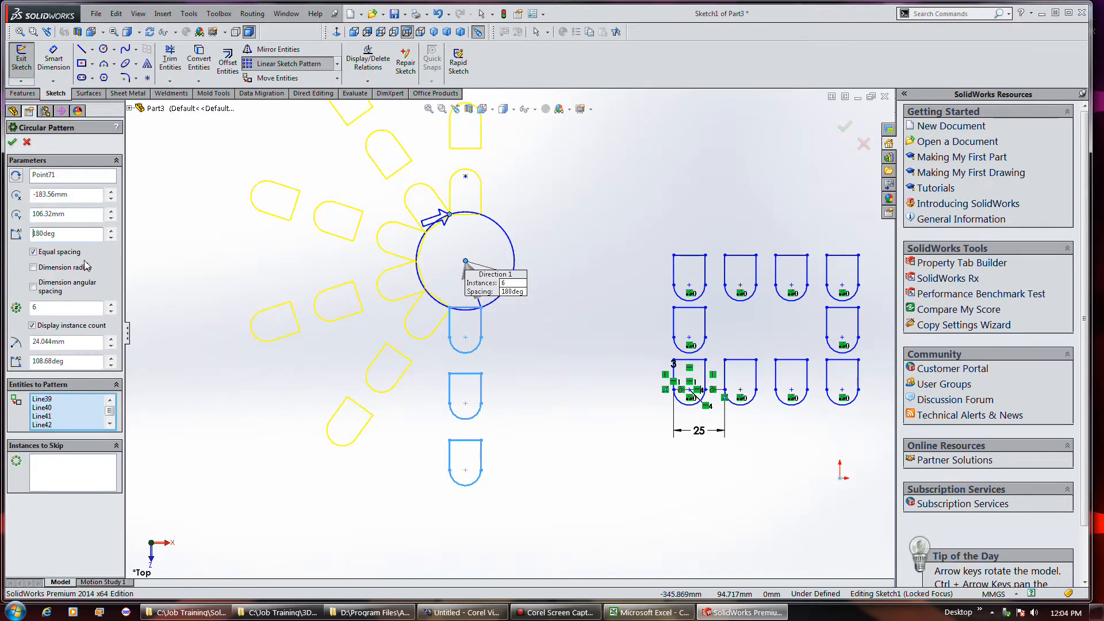
left_click_drag(87, 237, 14, 242)
type("360")
key("Return")
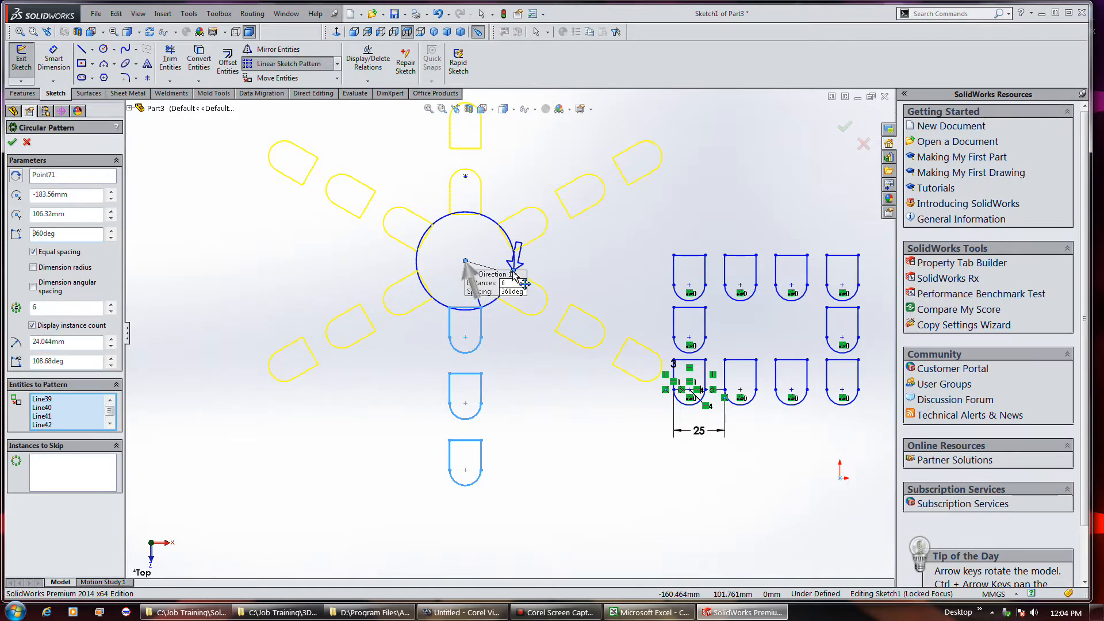
left_click_drag(513, 272, 505, 293)
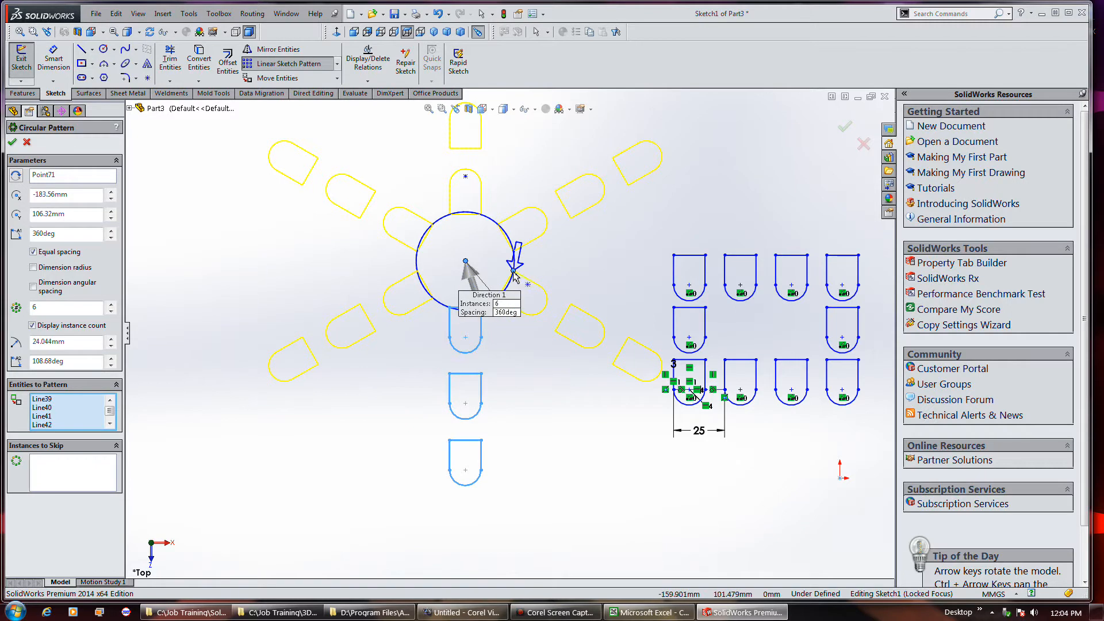
- Try changing the circular pattern's total angle with its rotation handle, and reset it to 360 degrees
left_click_drag(510, 289, 508, 286)
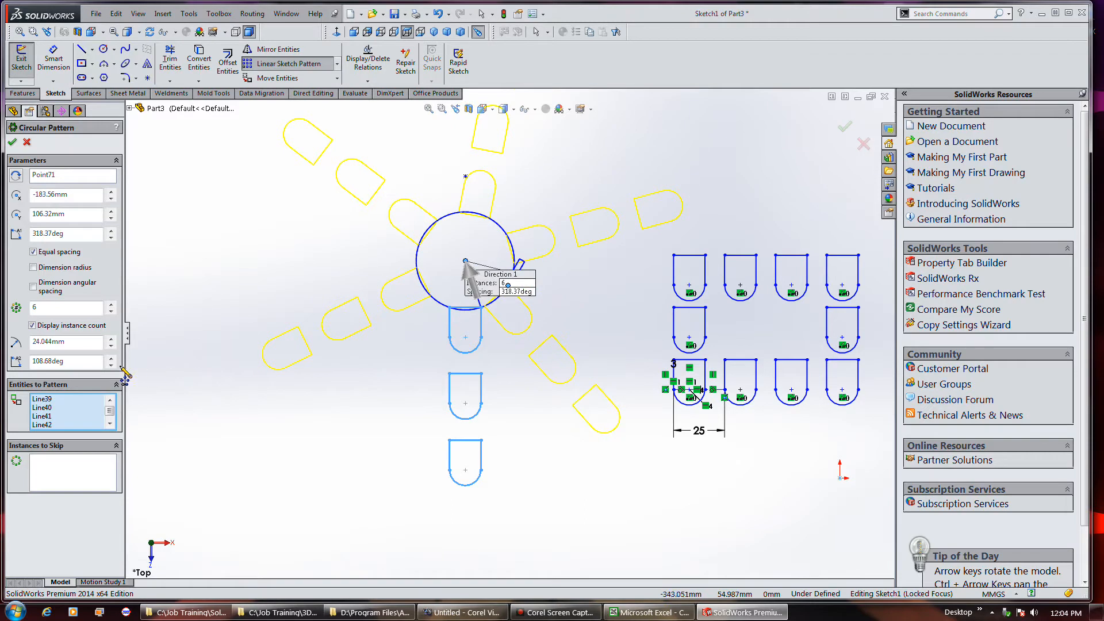
double_click(80, 233)
type("360")
key("Return")
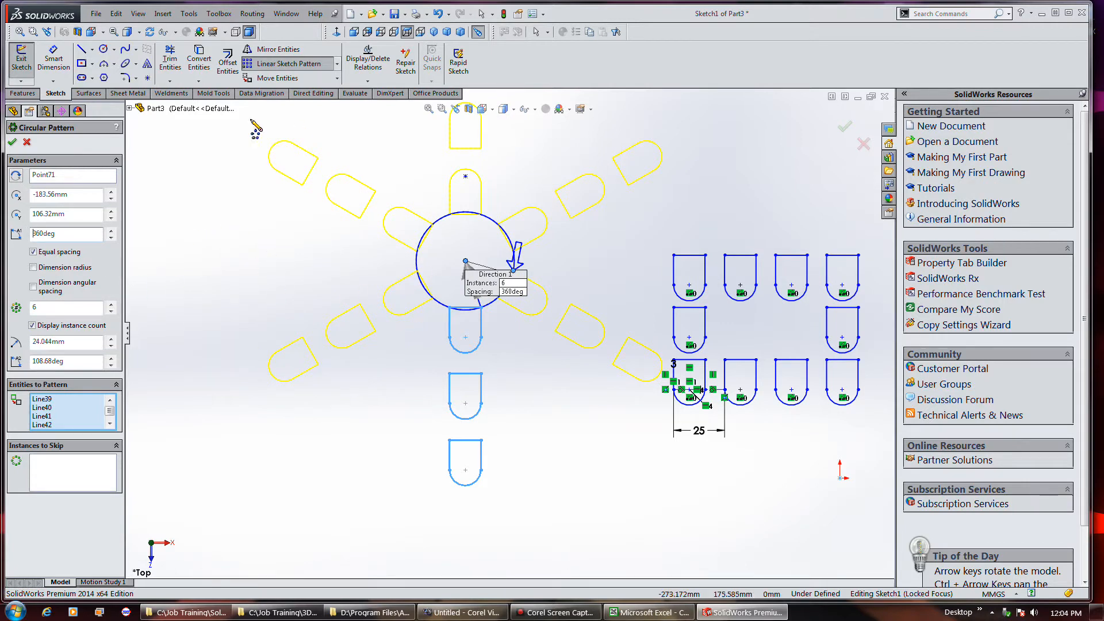
- Complete the circular pattern of the three stacked U-shaped profiles
left_click(12, 142)
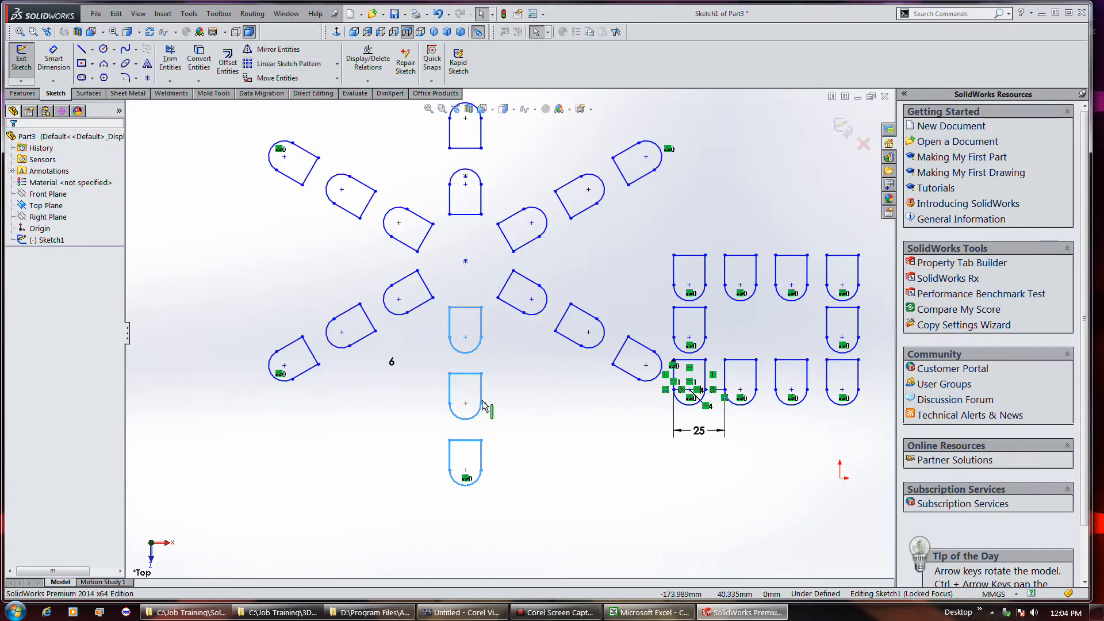
scroll(367, 471, "up", 1)
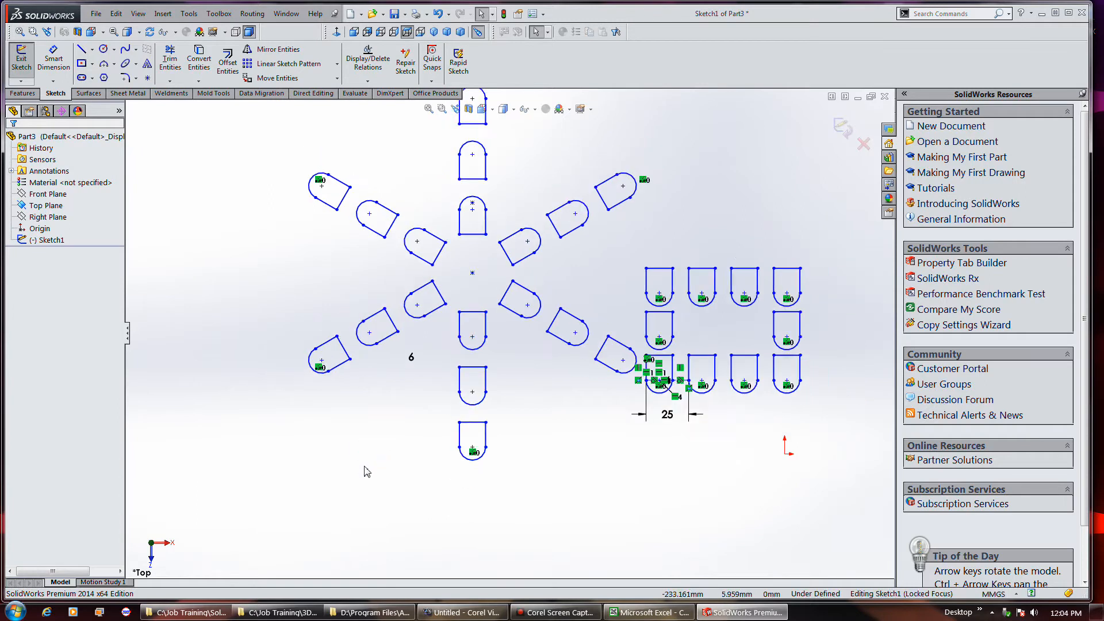
scroll(506, 333, "up", 1)
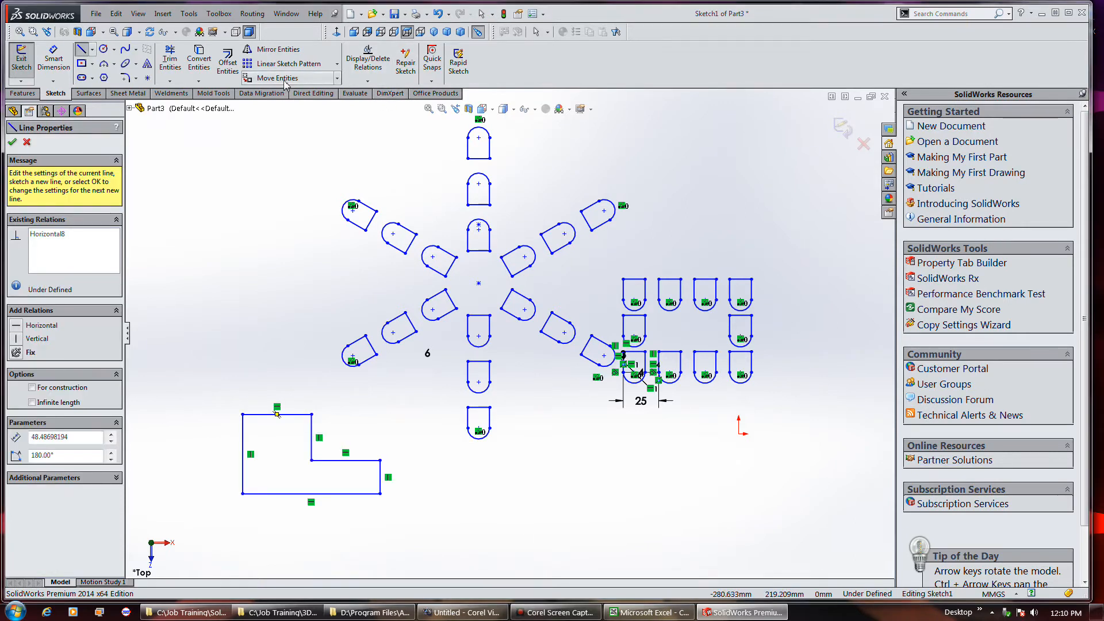
- Stretch the L-shaped profile's lower leg to the right with Stretch Entities, from its lower-left corner to the bottom edge's midpoint
left_click(337, 79)
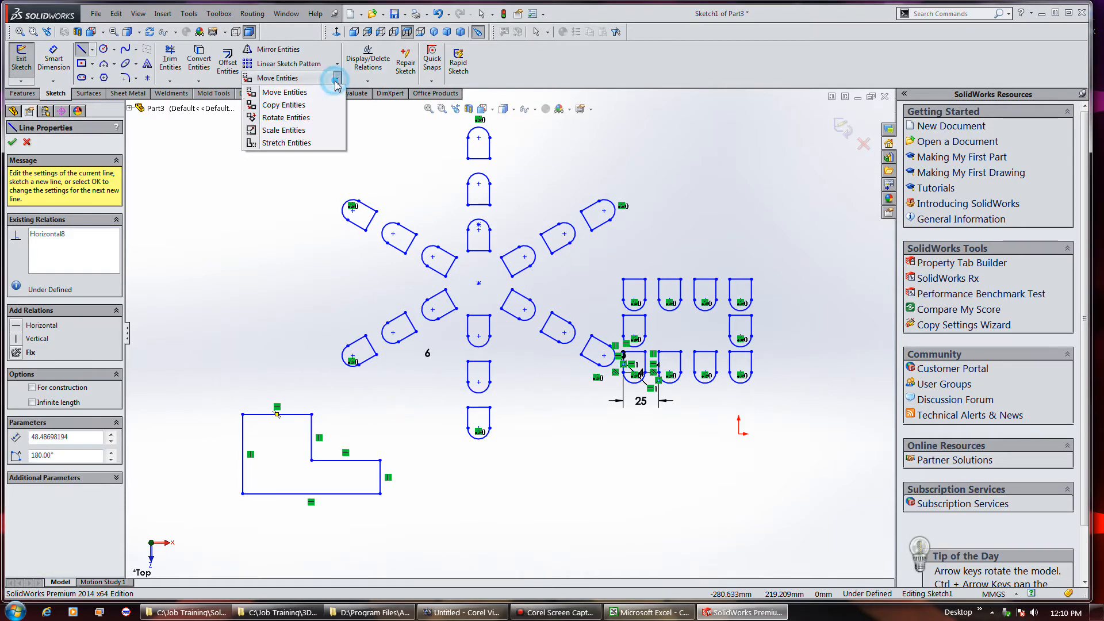
left_click(316, 142)
left_click_drag(414, 440, 356, 511)
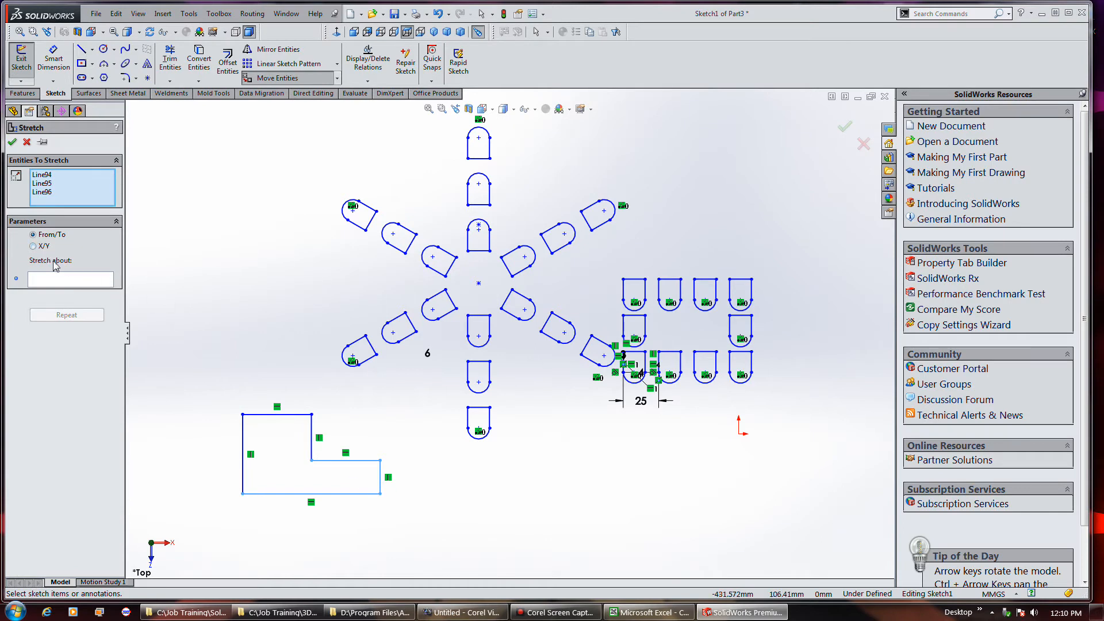
left_click(52, 281)
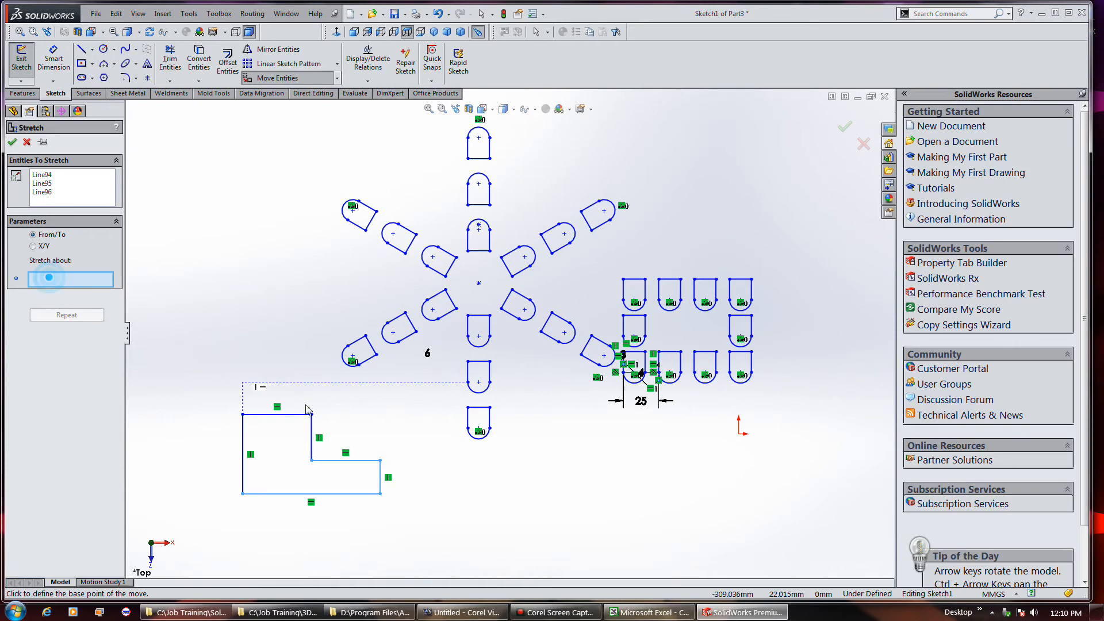
left_click(244, 495)
left_click(313, 494)
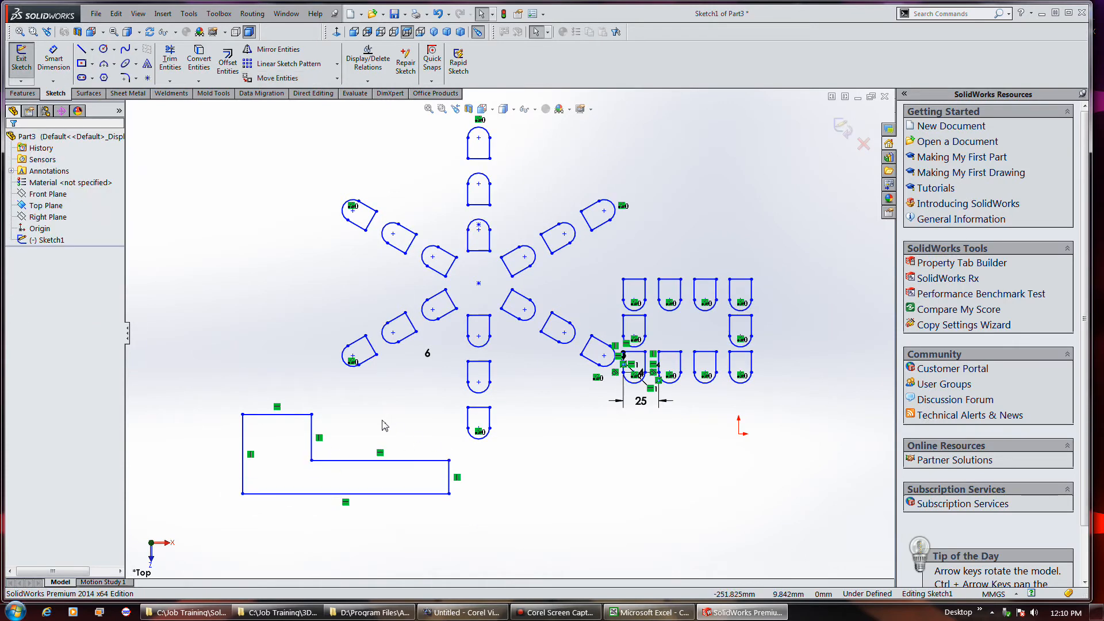
- Stretch the L-shaped profile's lower leg upward, taking its lower-right corner as base point and the right edge's midpoint as destination
left_click_drag(493, 471, 289, 453)
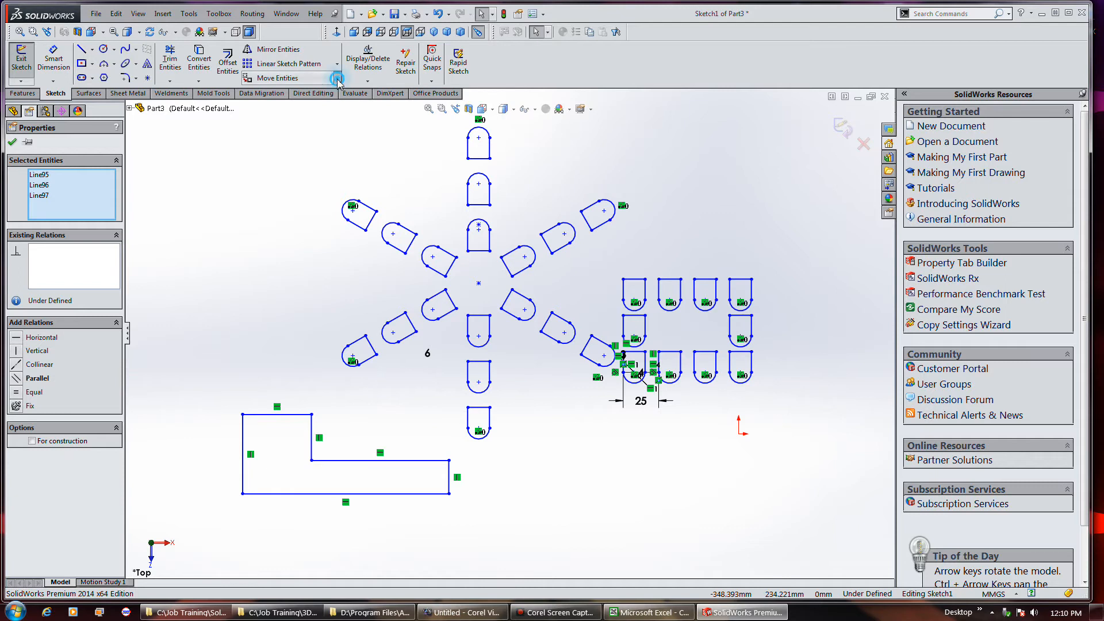
left_click(338, 80)
left_click(302, 144)
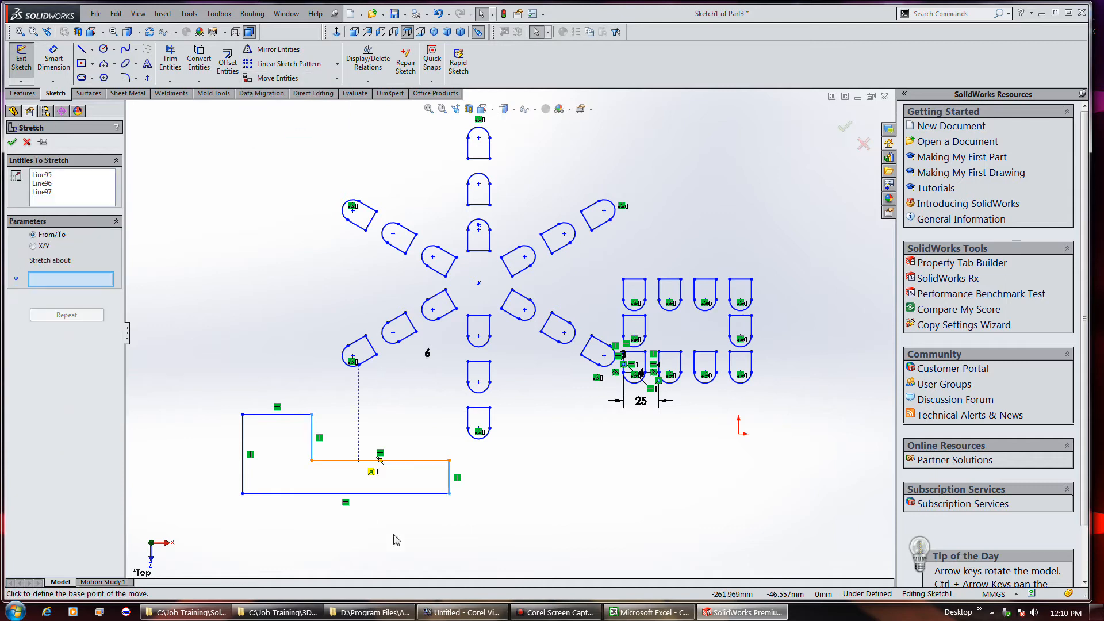
left_click(449, 493)
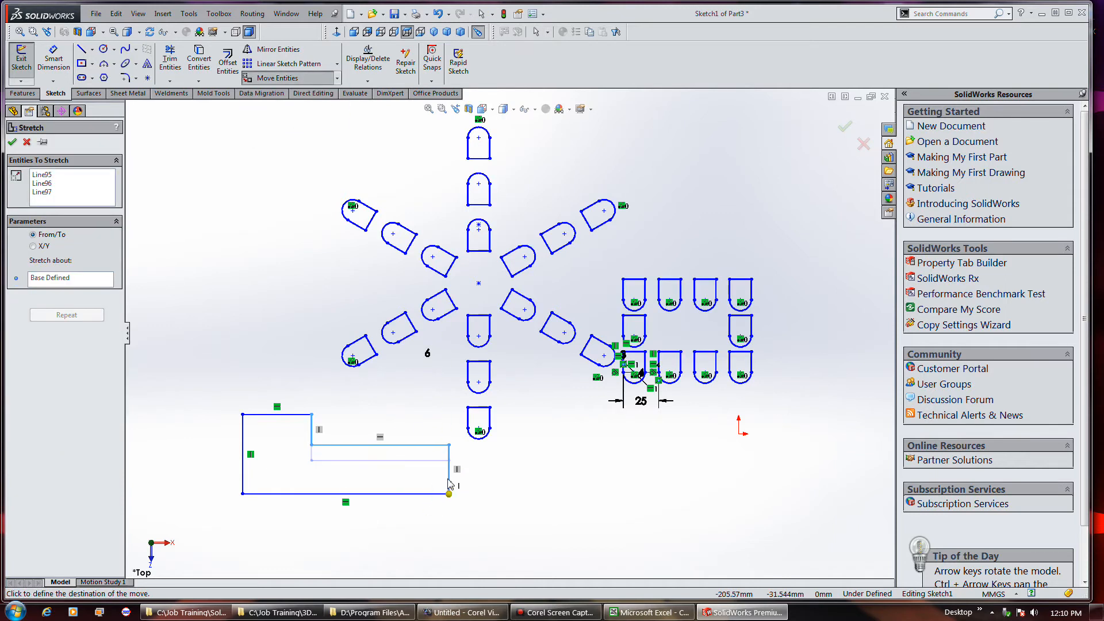
left_click(448, 477)
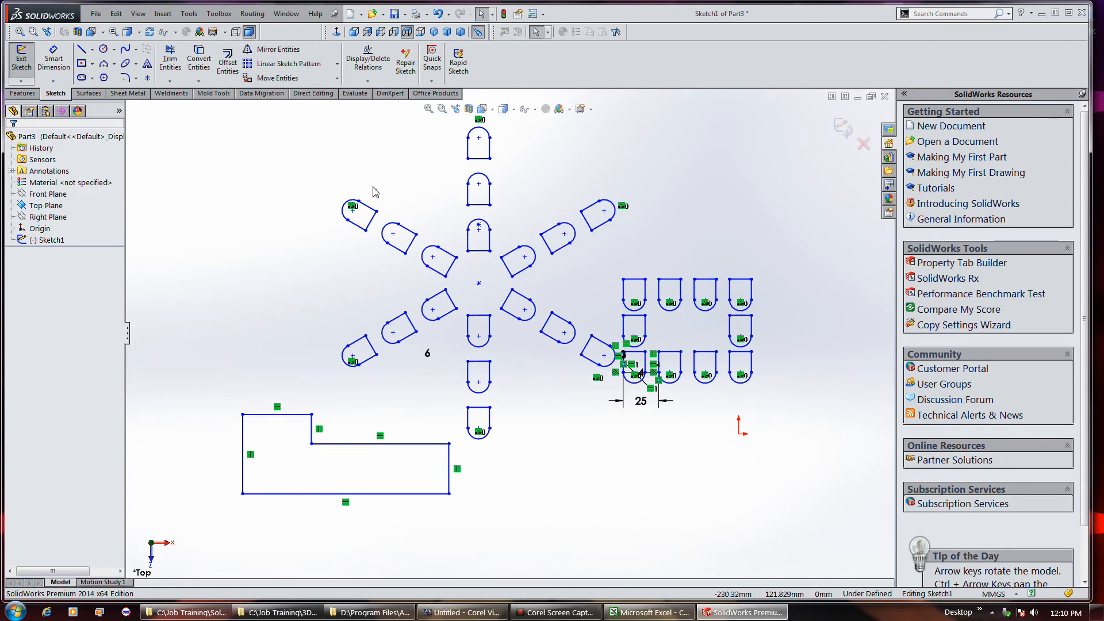
- Start another Stretch Entities operation
key("Return")
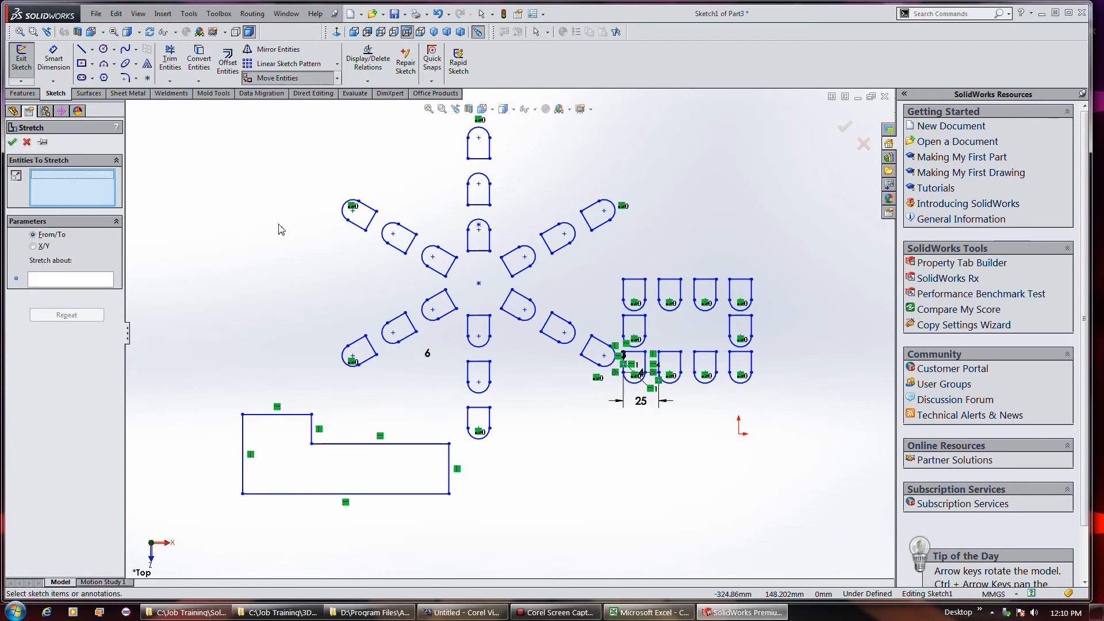